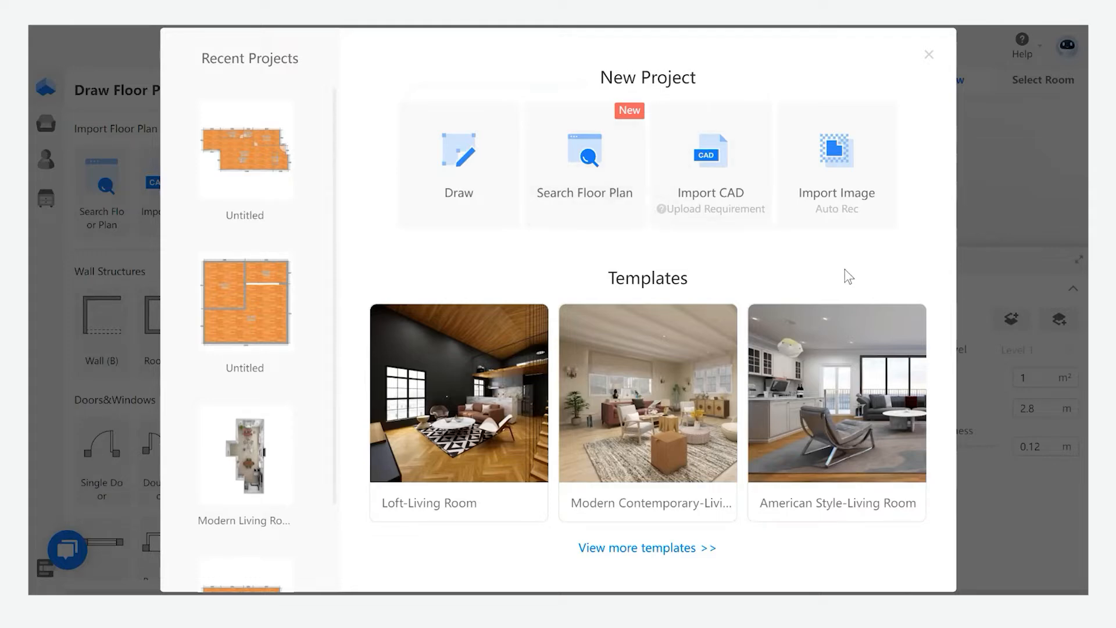
- Import the house floor plan image into a new project and keep its selected area for manual drawing
mouse_move(749, 220)
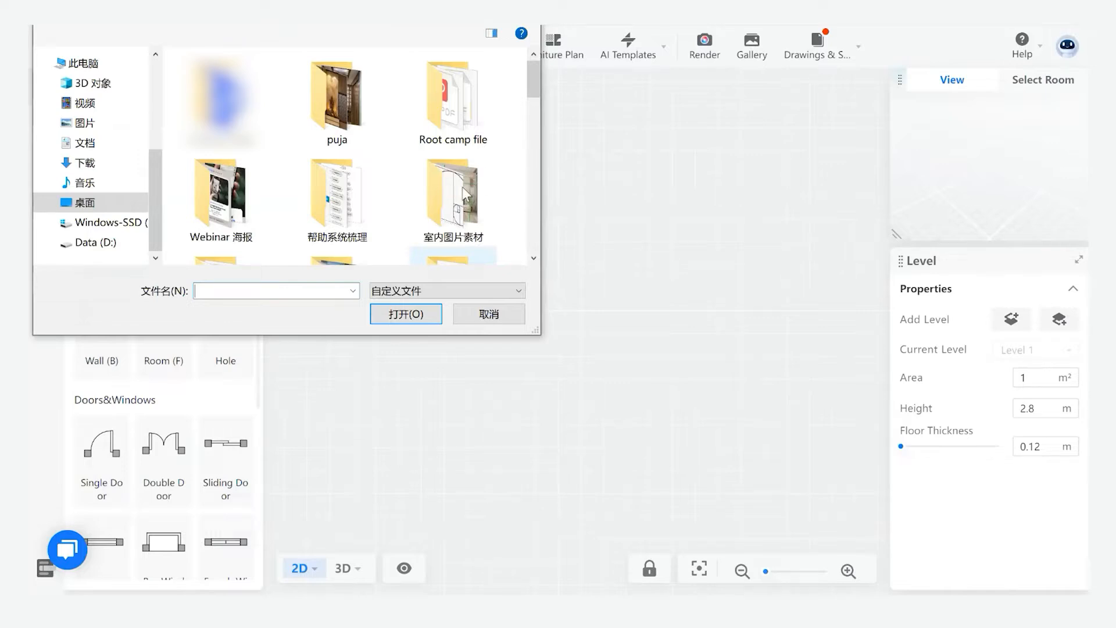
scroll(448, 203, down, 3)
click(448, 198)
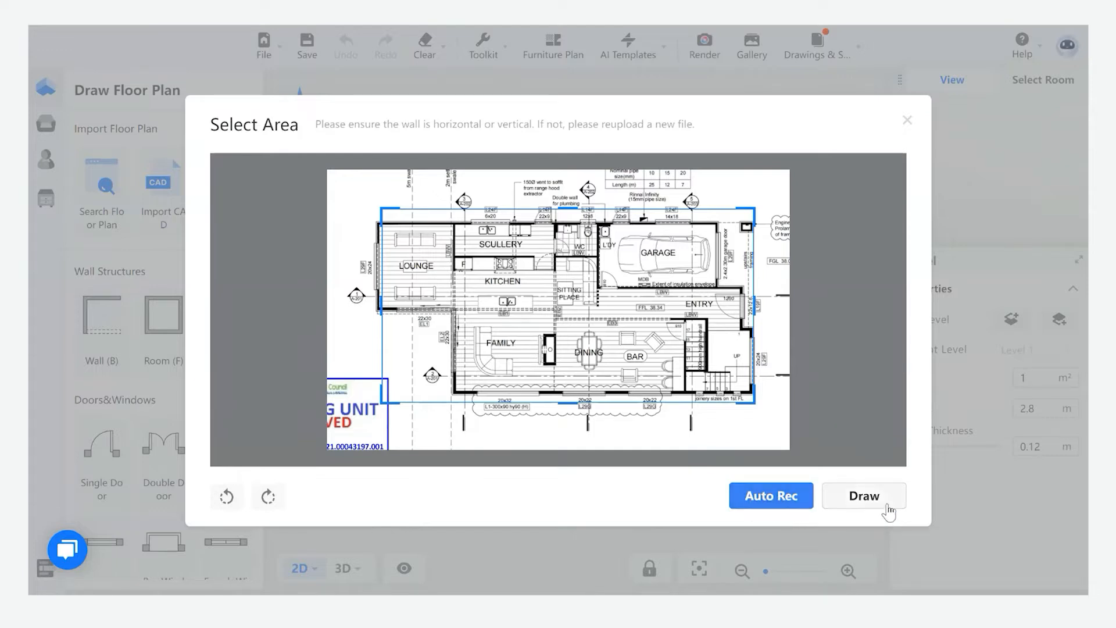
click(783, 510)
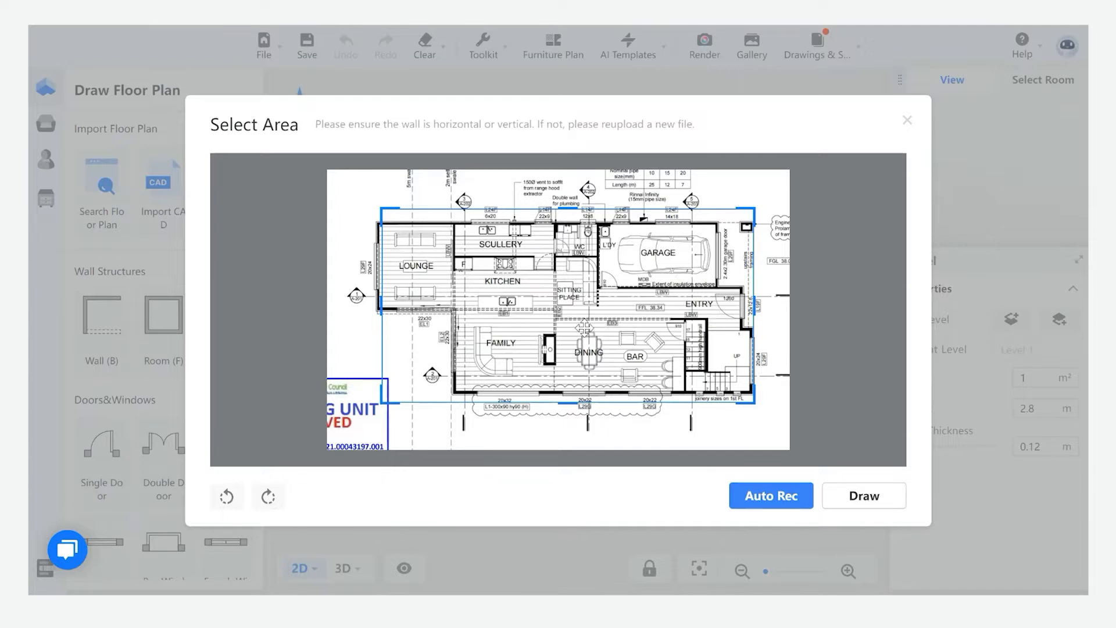
click(867, 497)
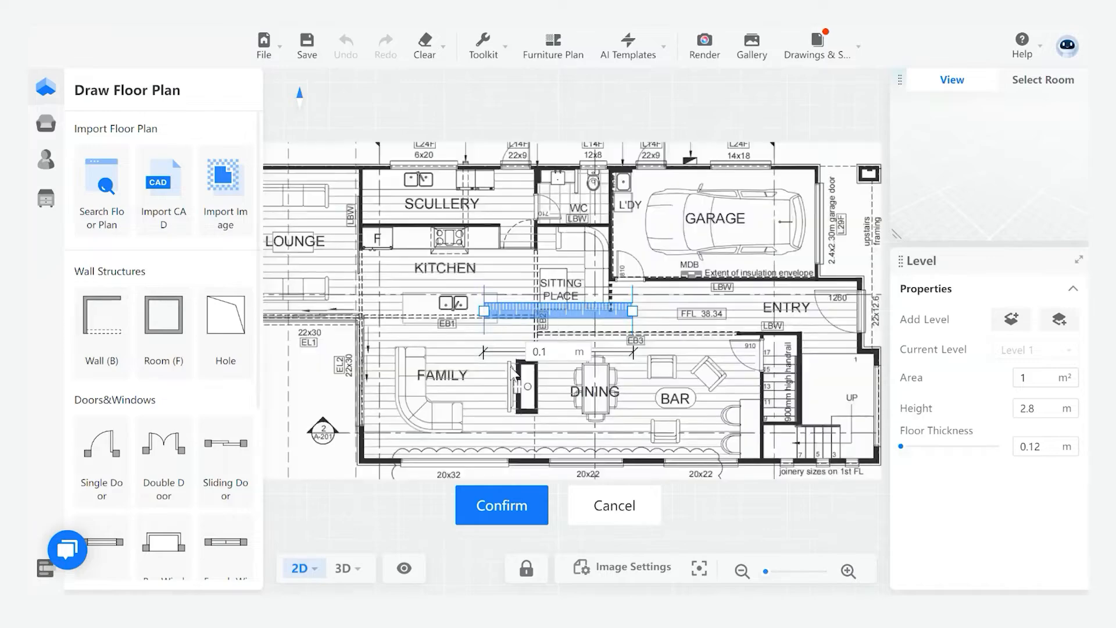
- Calibrate the imported plan's scale by stretching the ruler beneath the family and dining areas and setting its length to 18 m
scroll(504, 355, down, 2)
scroll(542, 339, down, 3)
drag(532, 329, 490, 387)
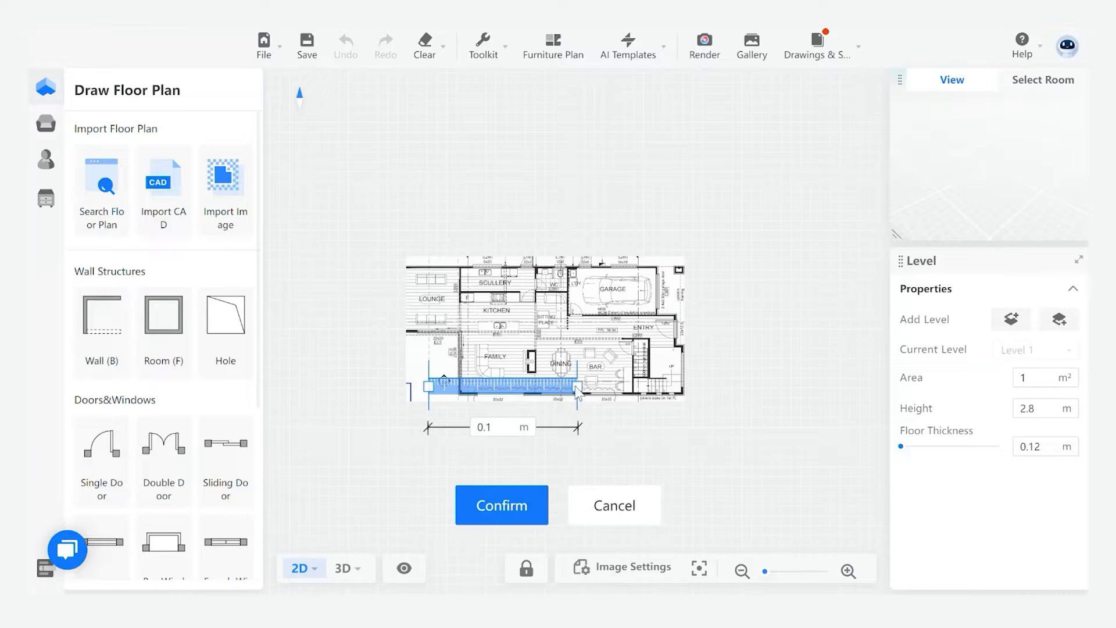
drag(577, 384, 638, 392)
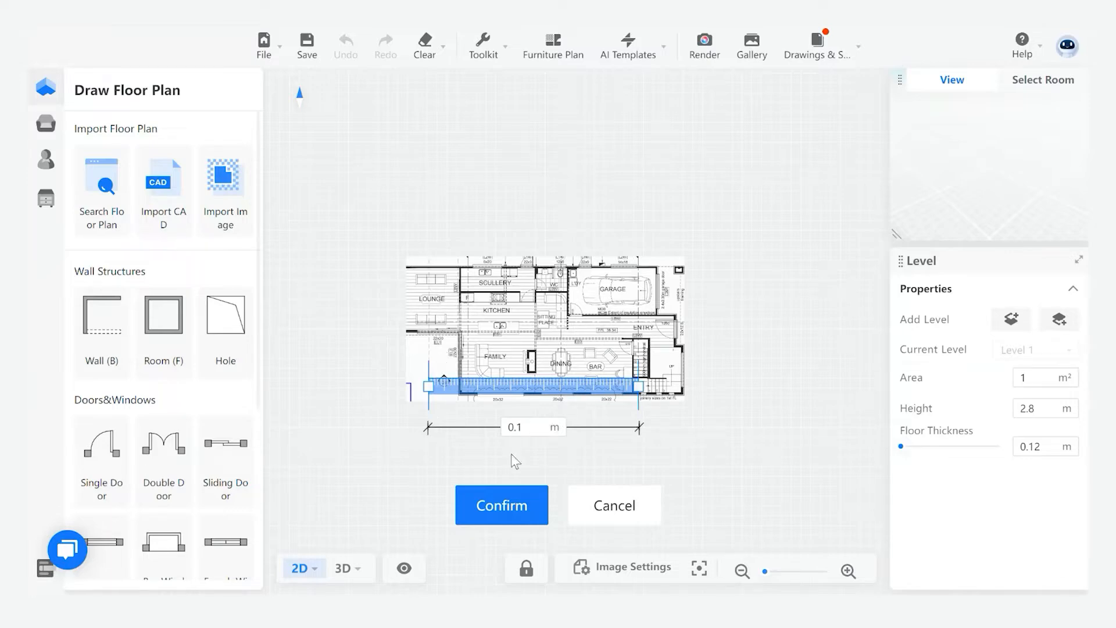
click(517, 428)
text(1)
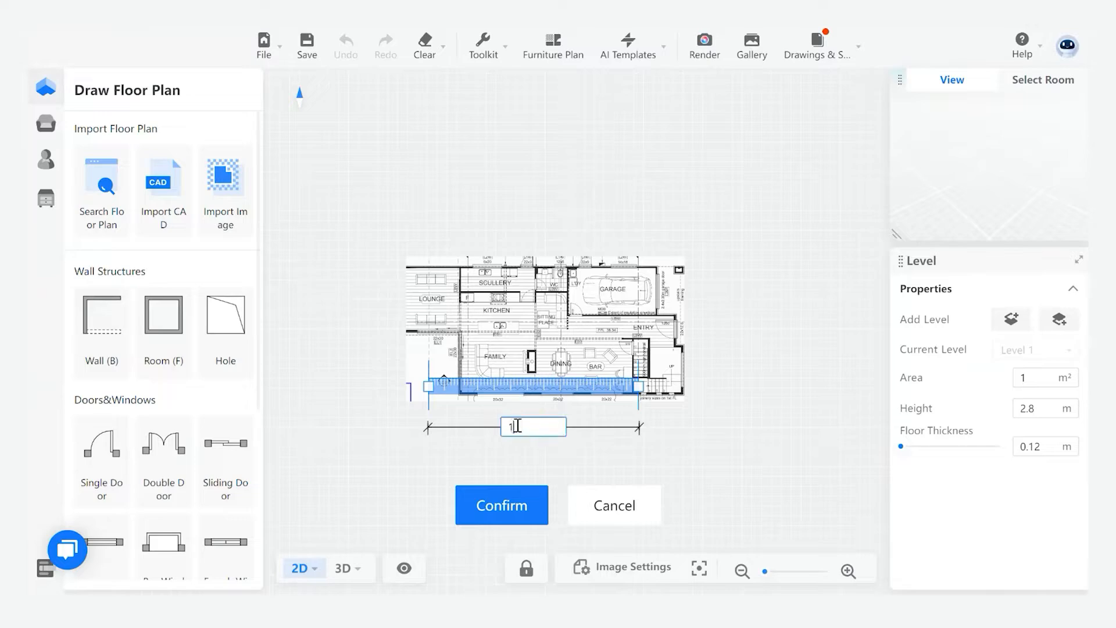
text(8)
key(Return)
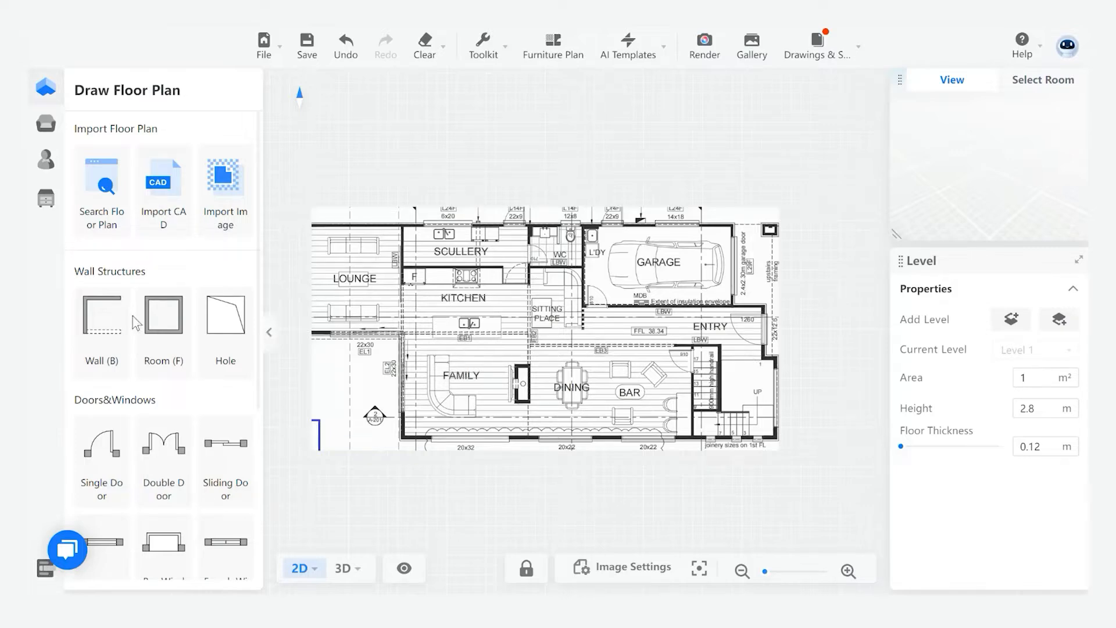
click(113, 336)
key(b)
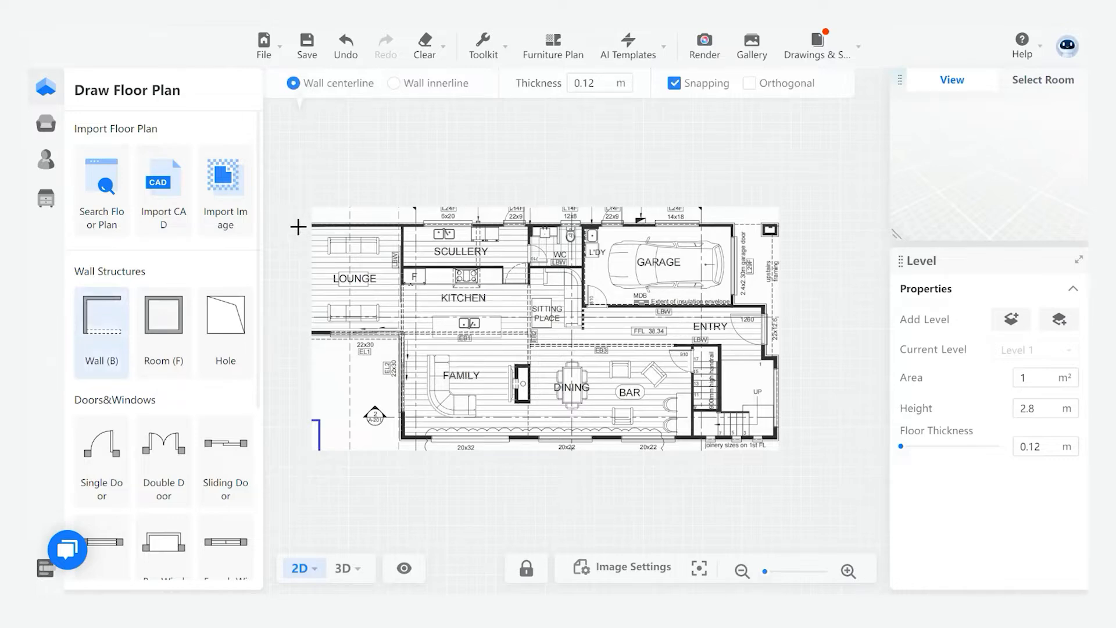
click(296, 224)
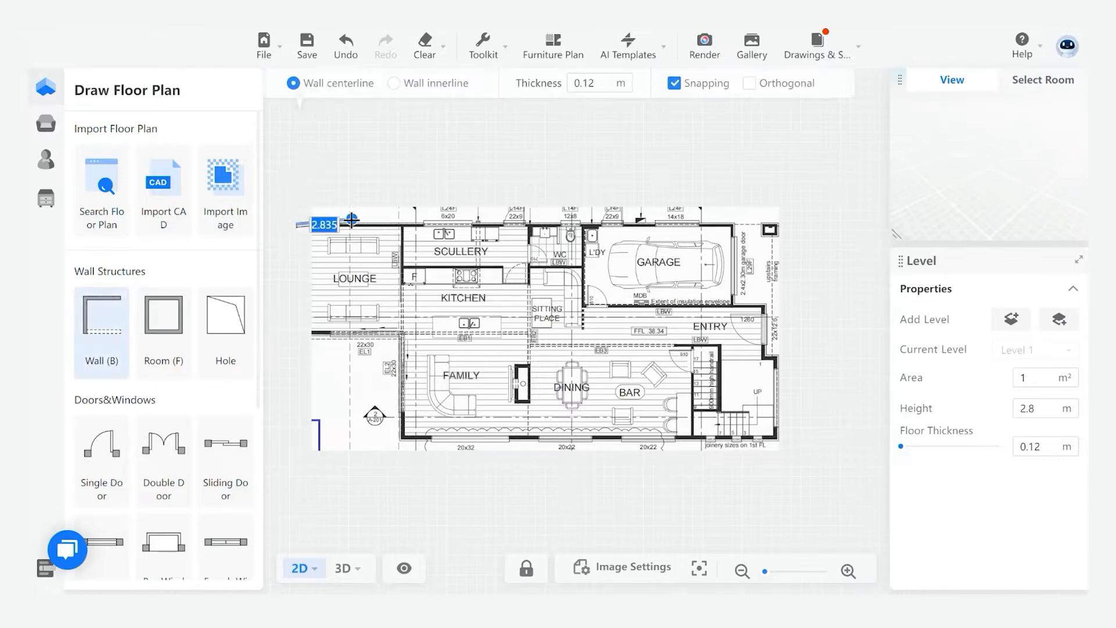
key(Escape)
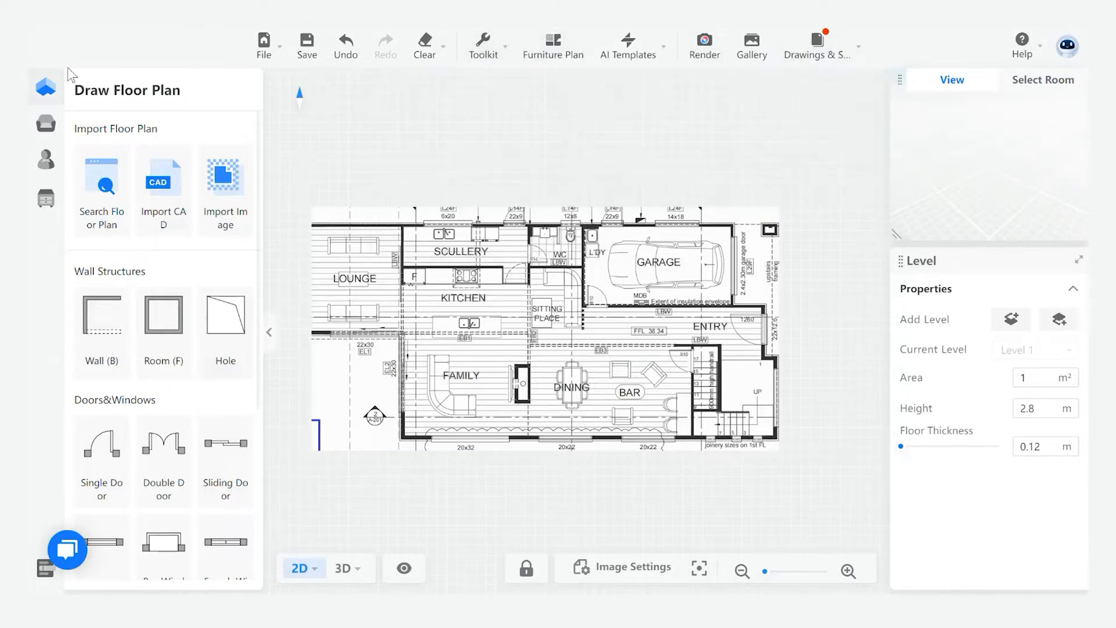
- Look through the Public Library, My Account and Advanced Tool sections, and return to the floor plan tools
mouse_move(47, 98)
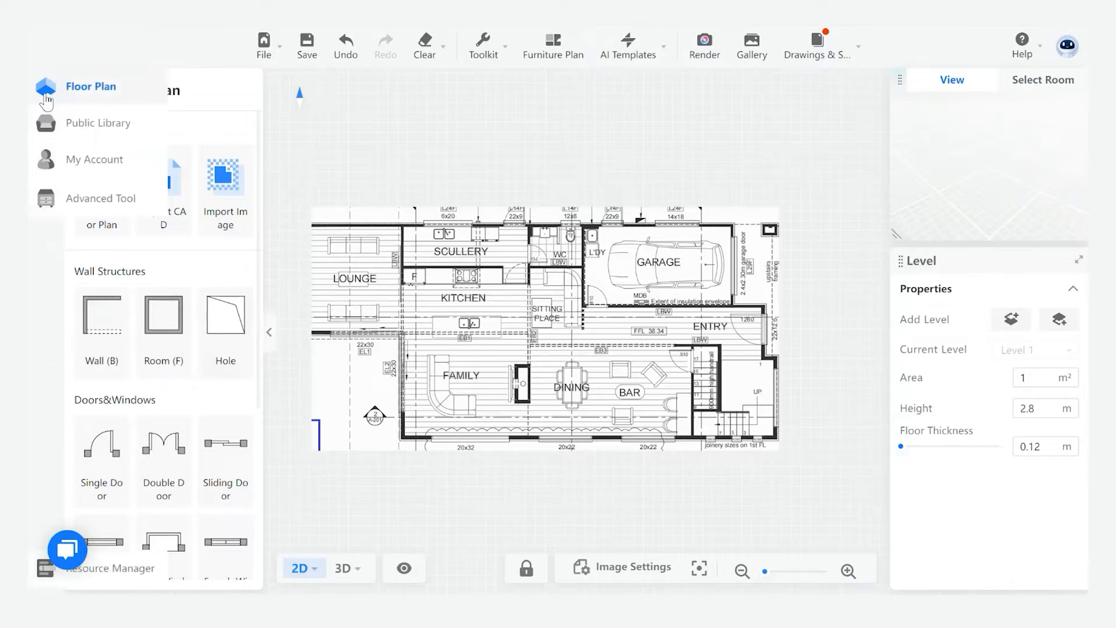
click(46, 123)
click(47, 160)
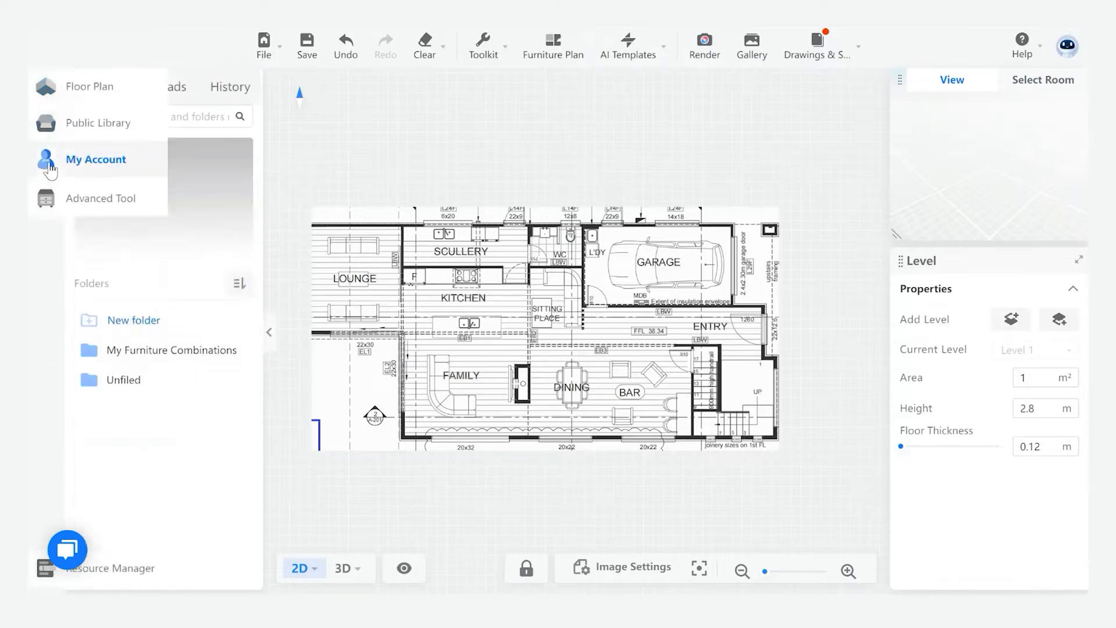
click(44, 207)
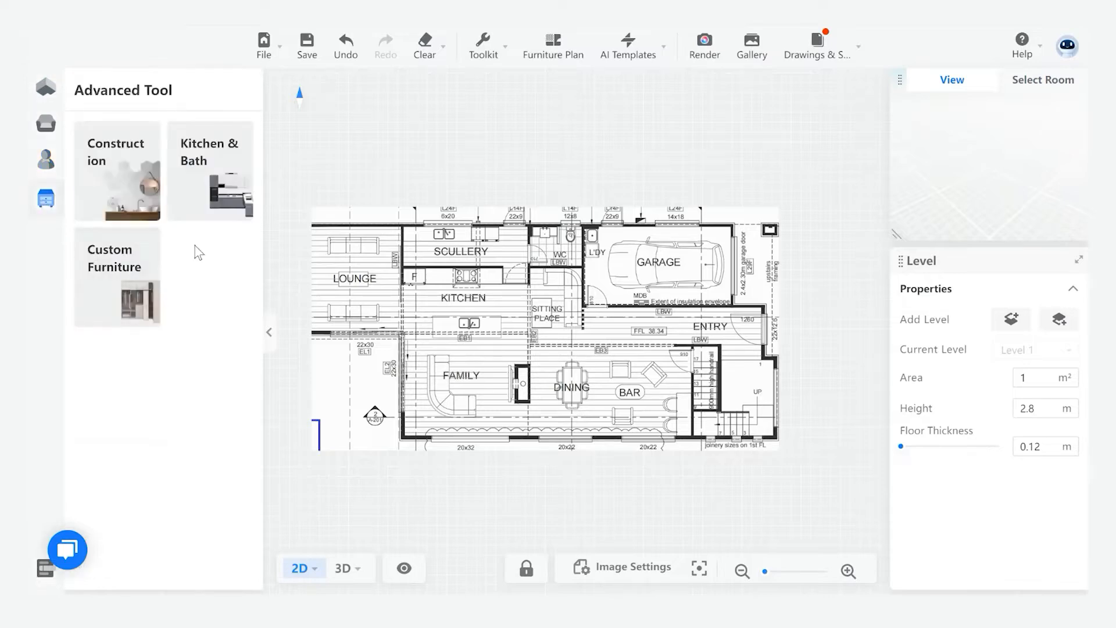
click(55, 99)
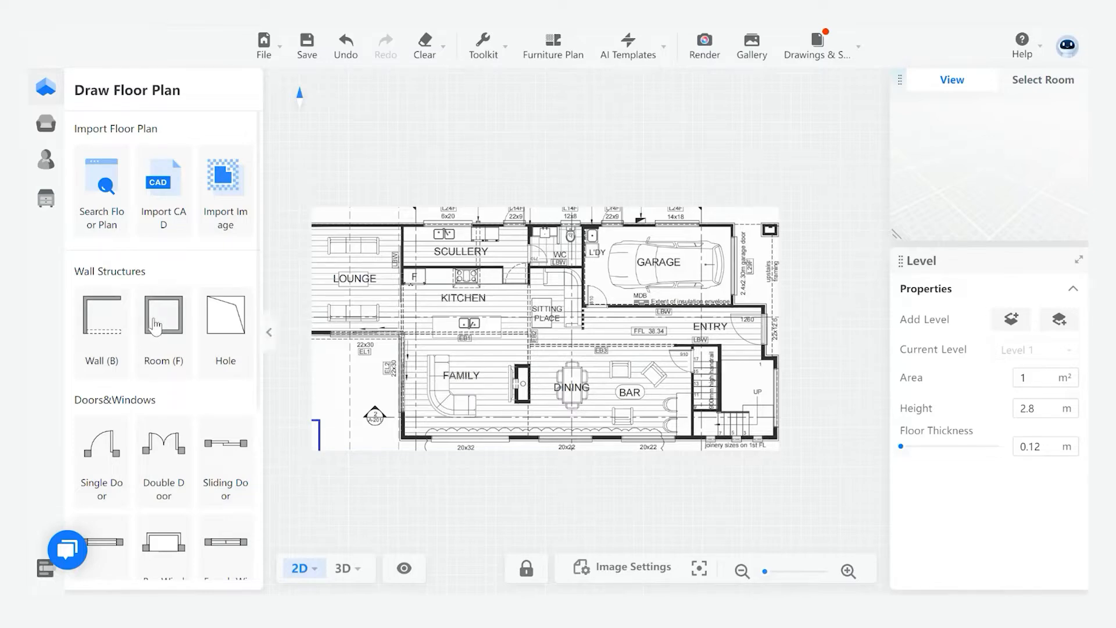
- Trace the outer walls along the plan's upper edge, about 22 m, down the garage side, about 4 m, and around the entry
click(101, 328)
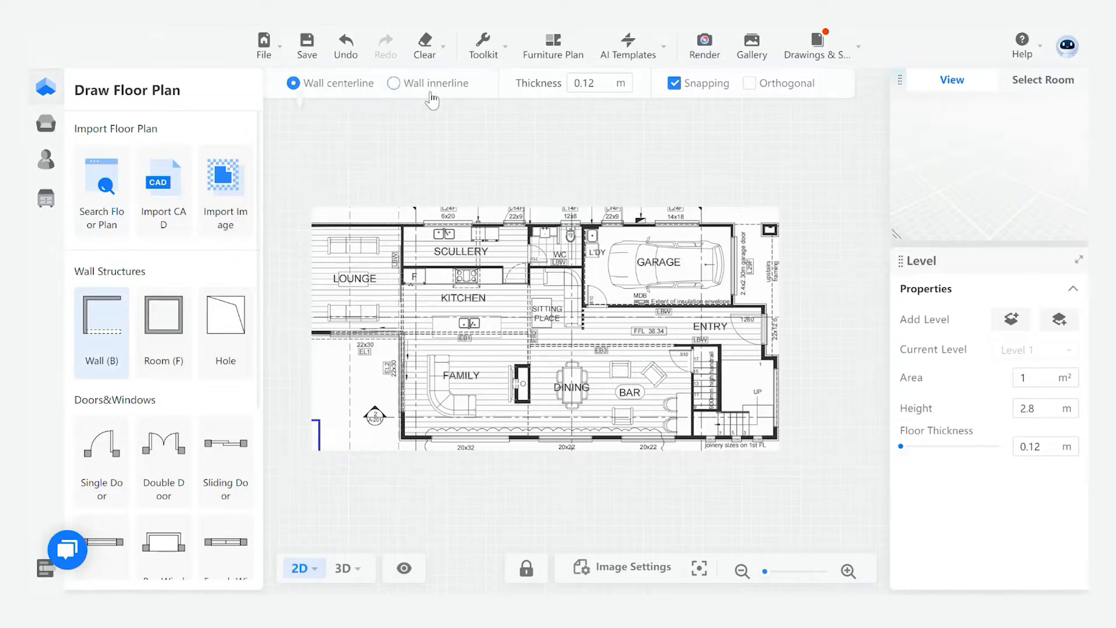
click(298, 225)
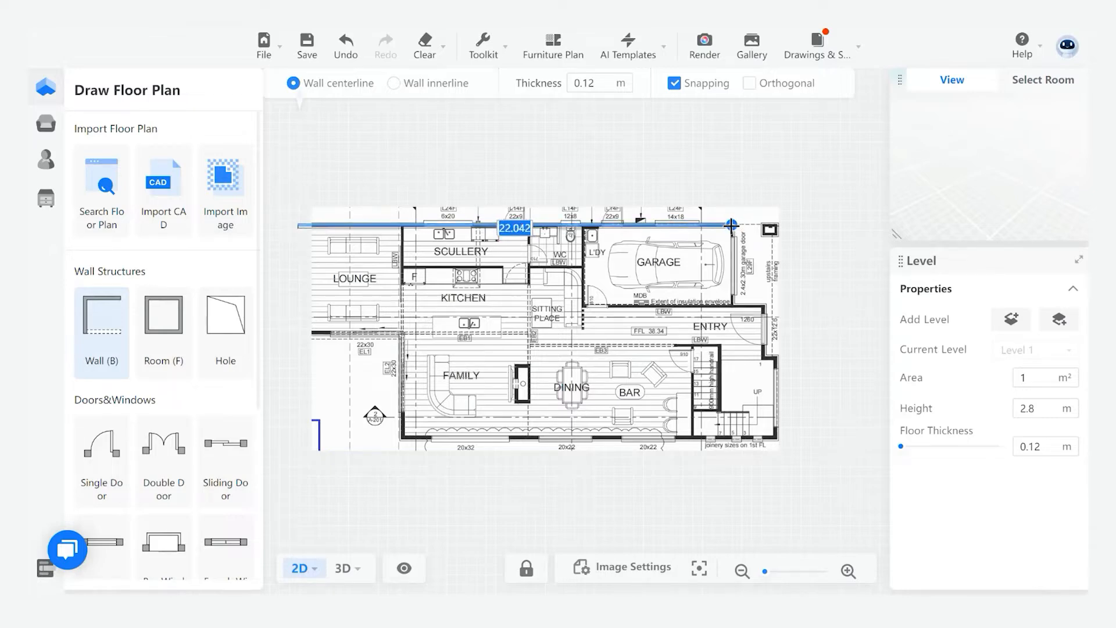
click(732, 224)
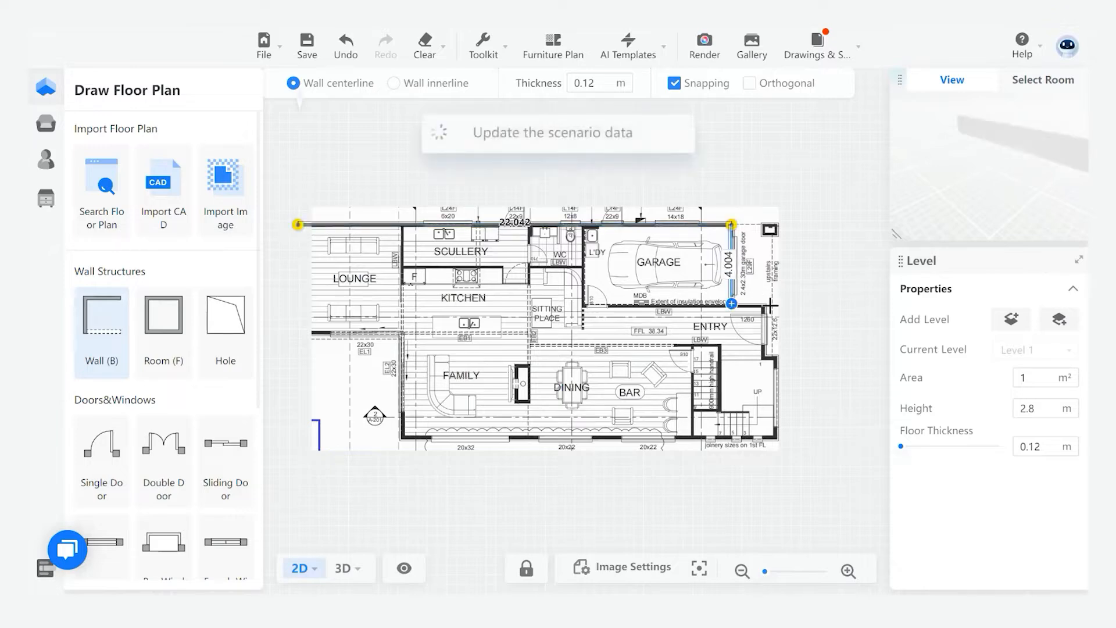
click(732, 303)
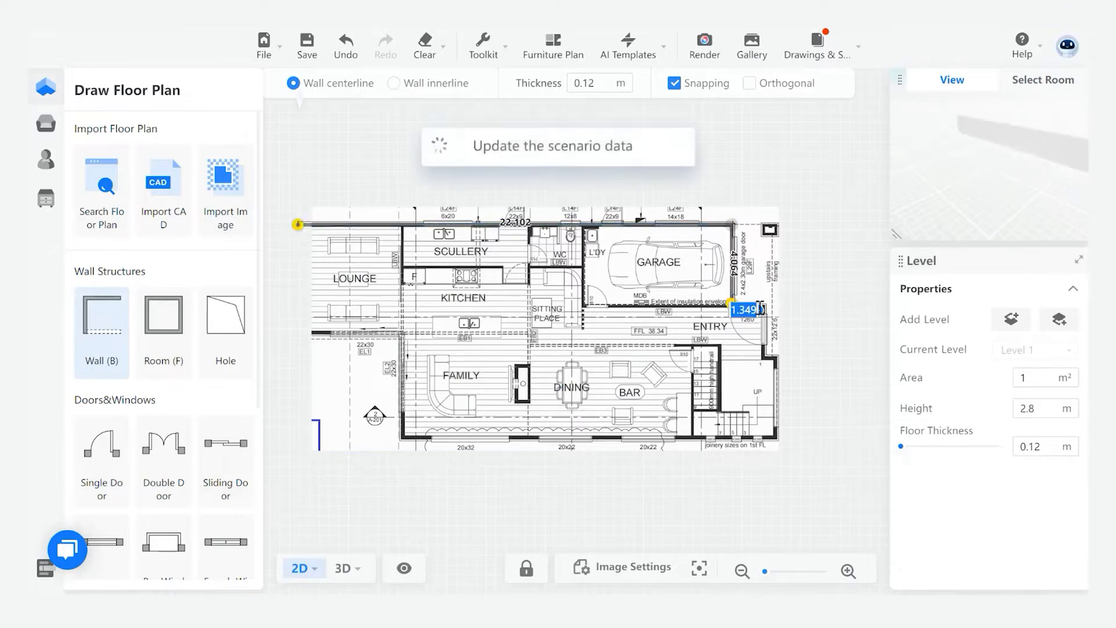
scroll(773, 308, up, 2)
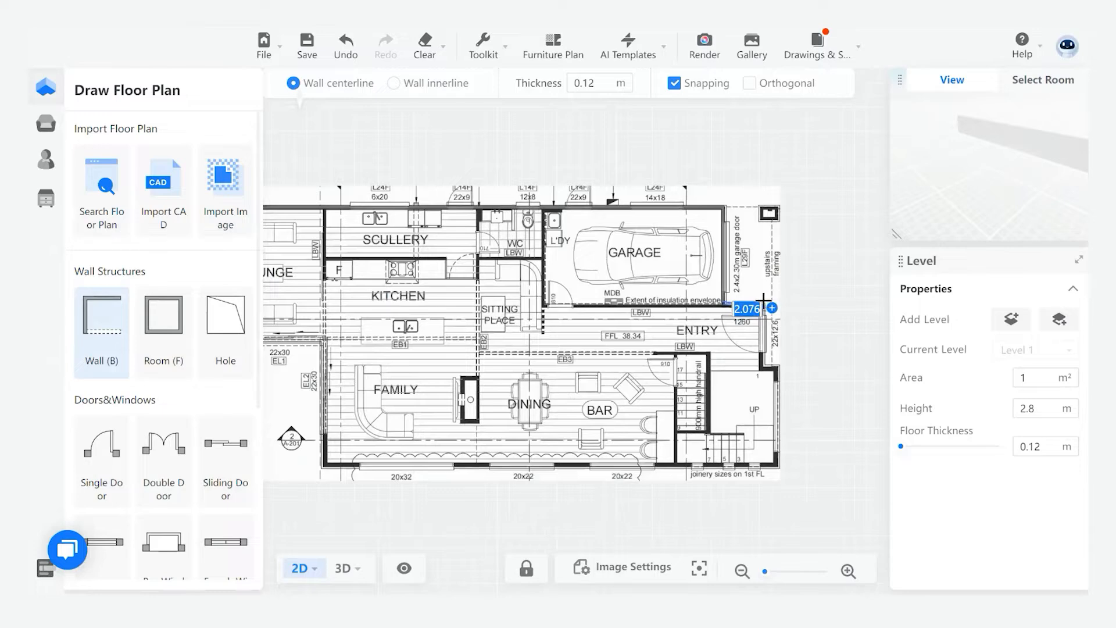
scroll(727, 311, up, 5)
scroll(731, 309, down, 5)
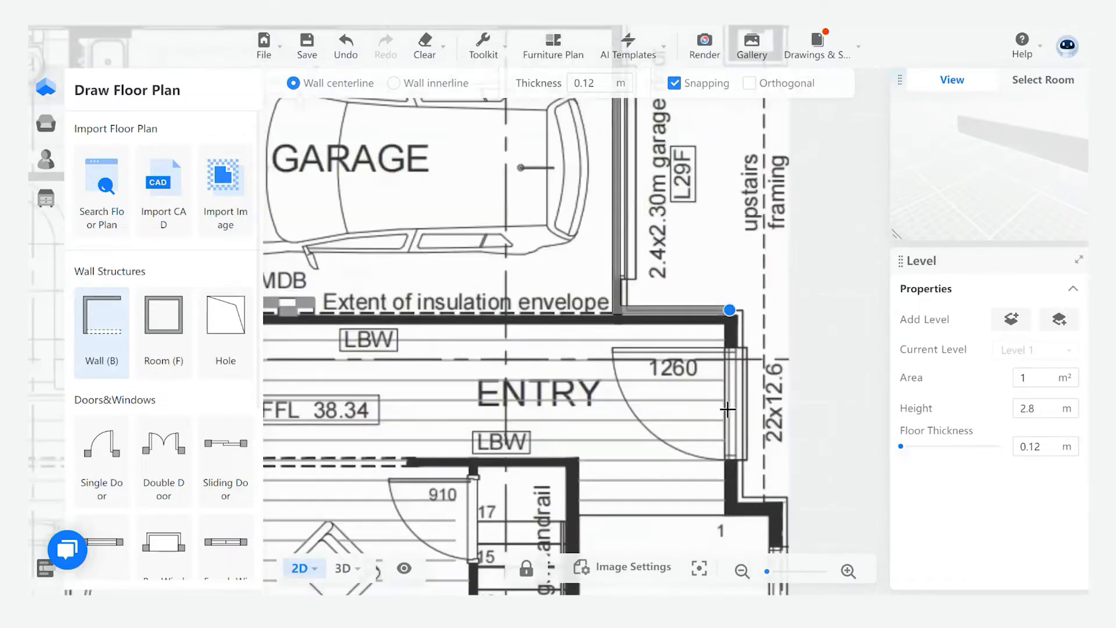
scroll(730, 309, up, 2)
click(731, 309)
click(763, 436)
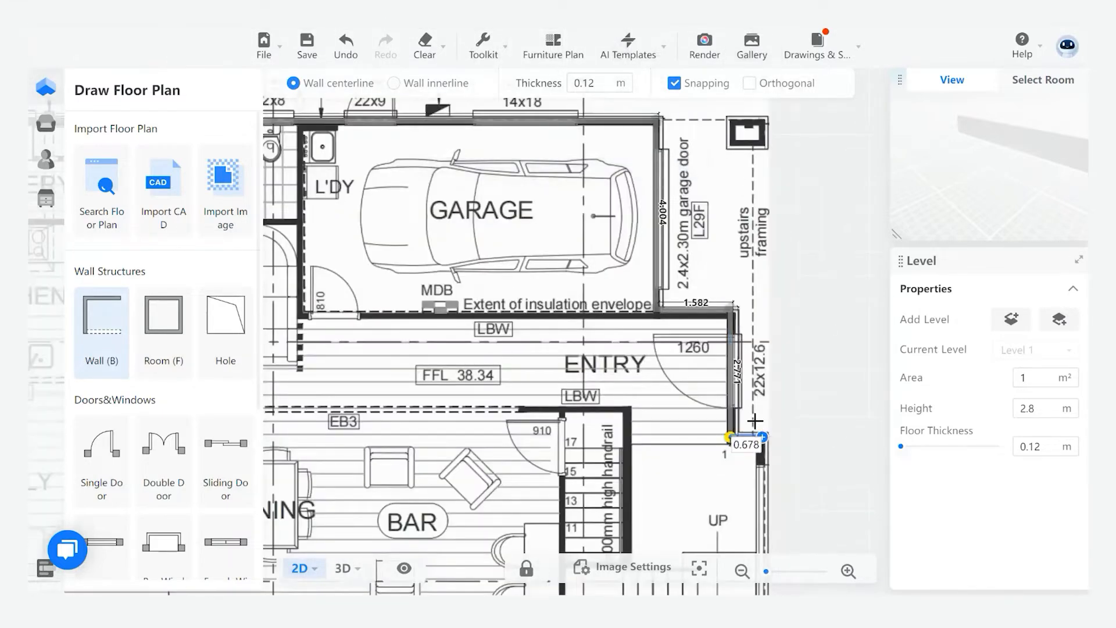
- Complete the outer wall outline along the plan's lower edge, about 19 m, up the family room side and around the lounge
scroll(761, 434, down, 2)
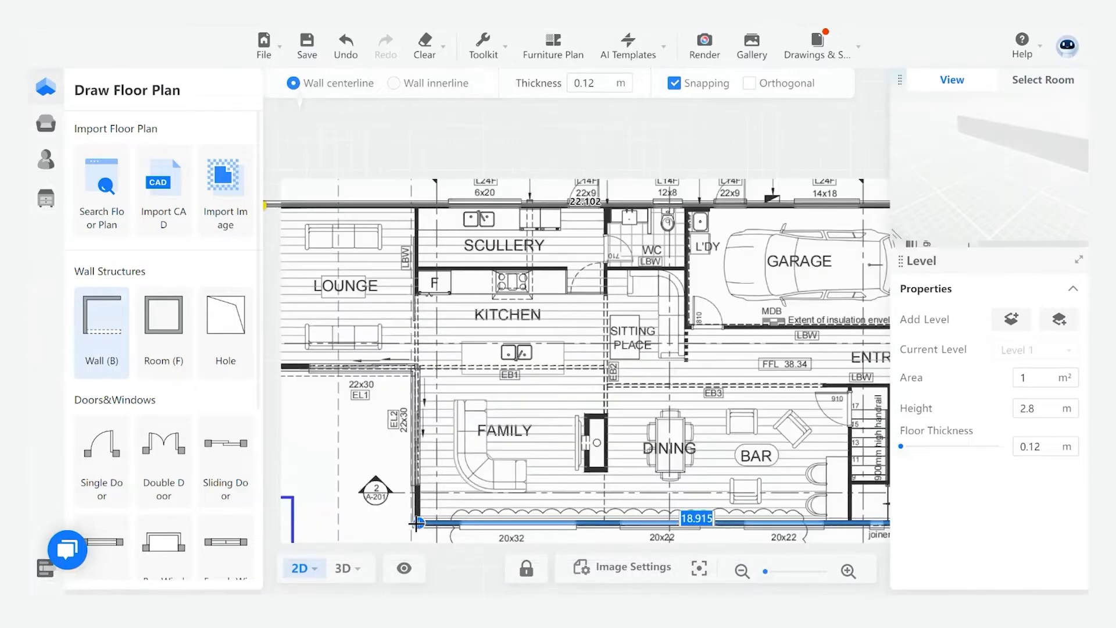
click(416, 524)
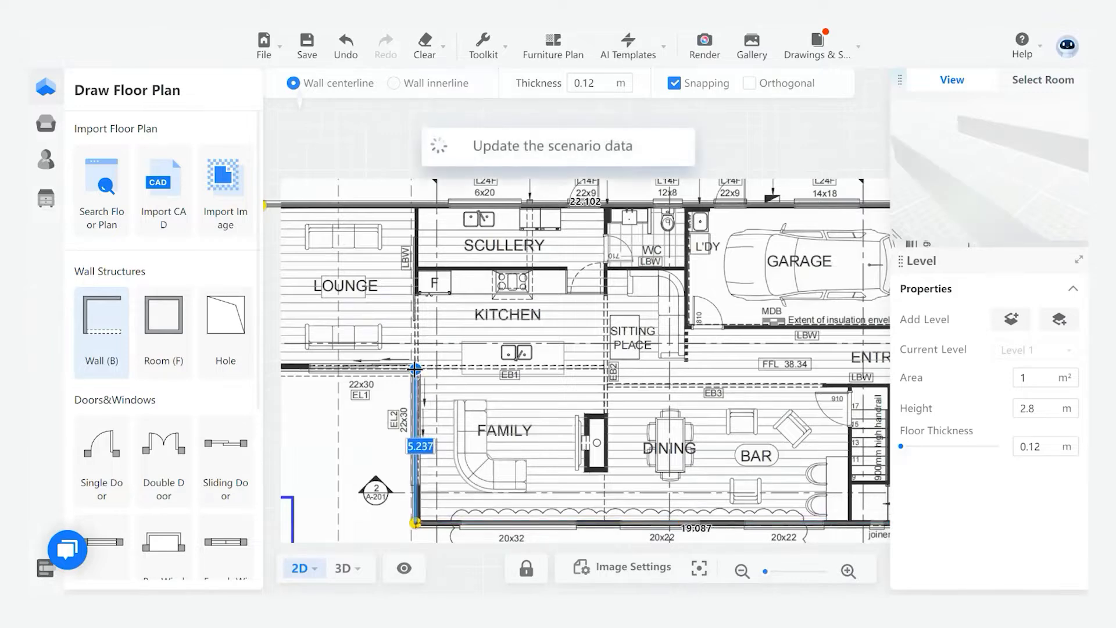
click(416, 369)
scroll(576, 363, down, 2)
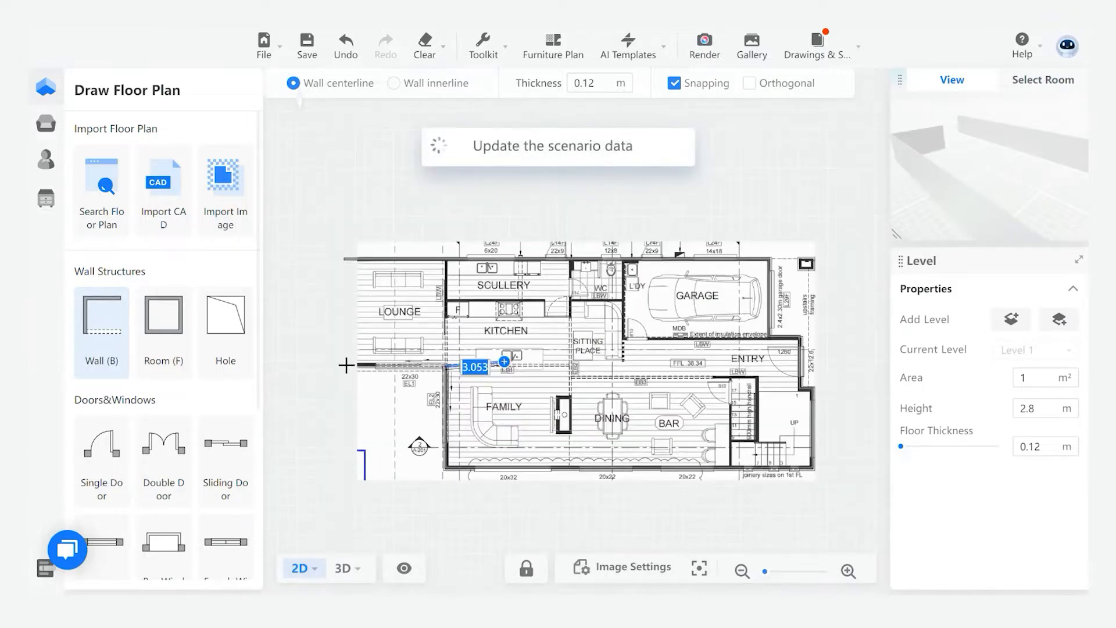
click(345, 366)
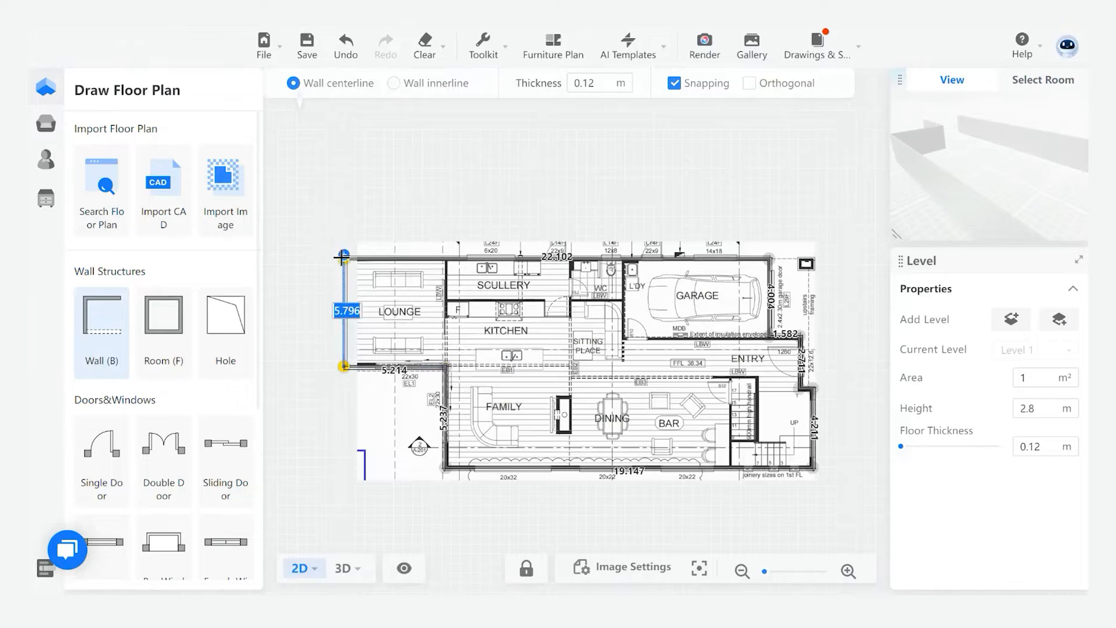
scroll(343, 256, up, 1)
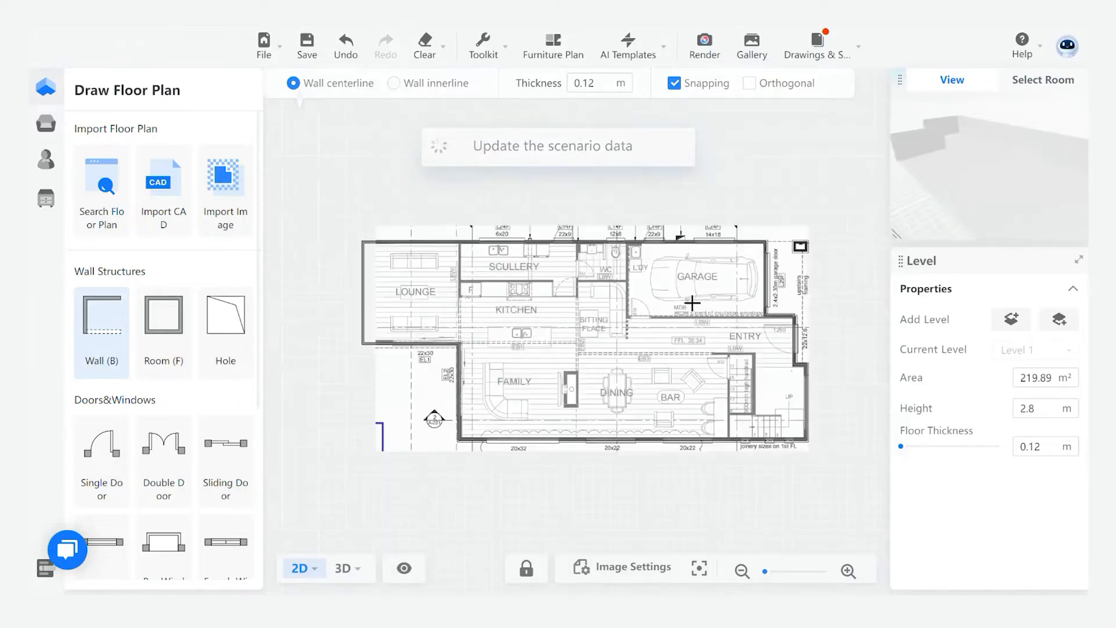
- Trace the scullery's inner walls: about 2.2 m beside the lounge, 5.1 m along the kitchen, and the recess around its door
scroll(494, 256, up, 1)
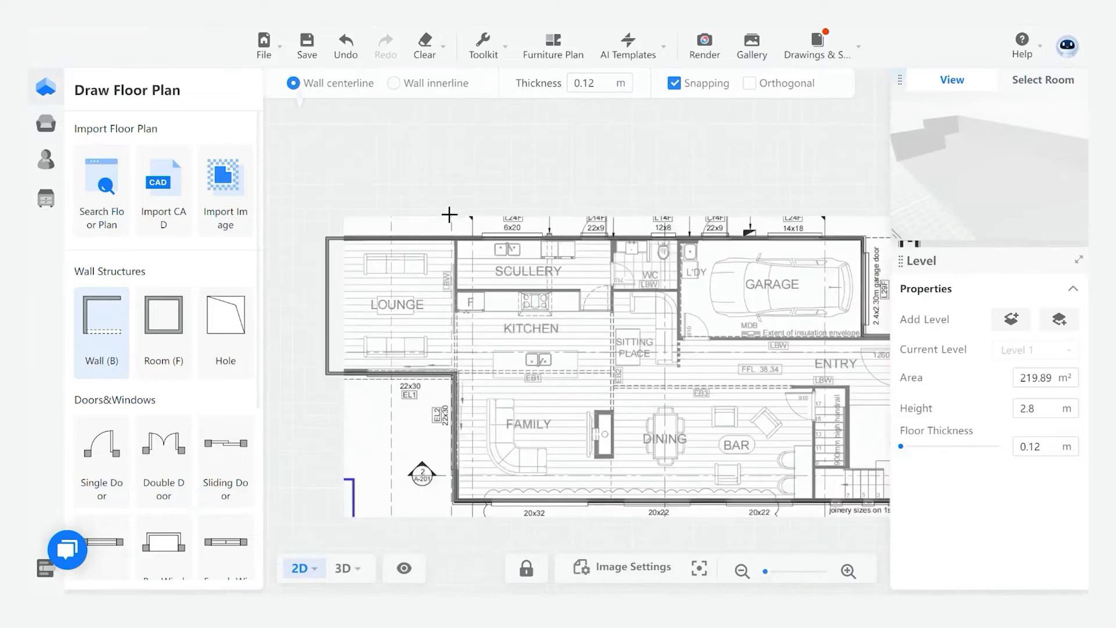
scroll(456, 237, up, 3)
click(455, 238)
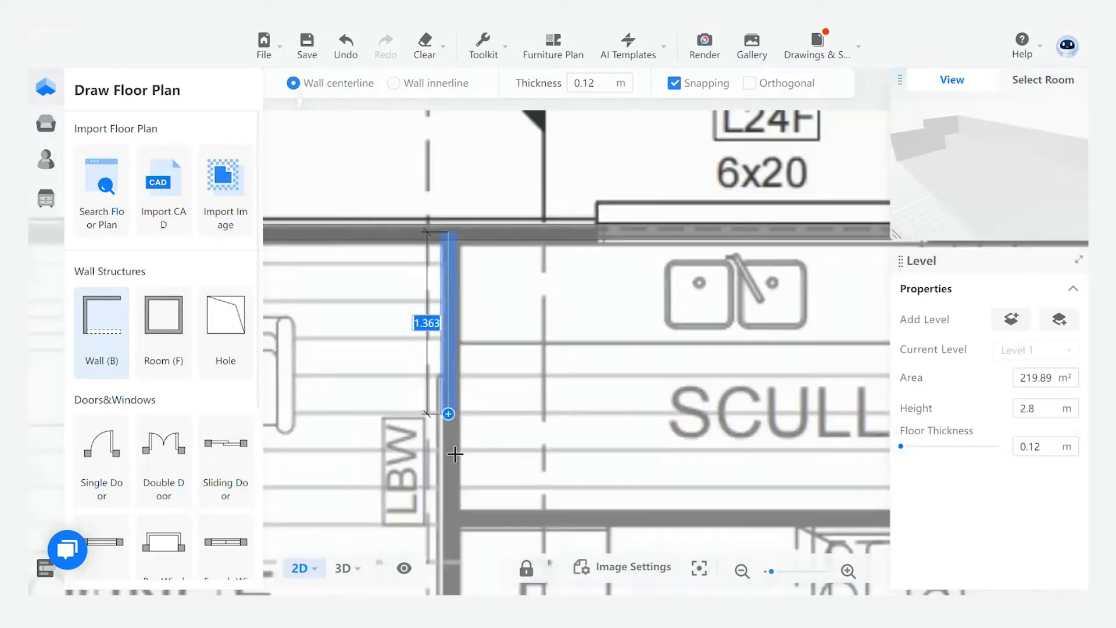
scroll(451, 503, down, 3)
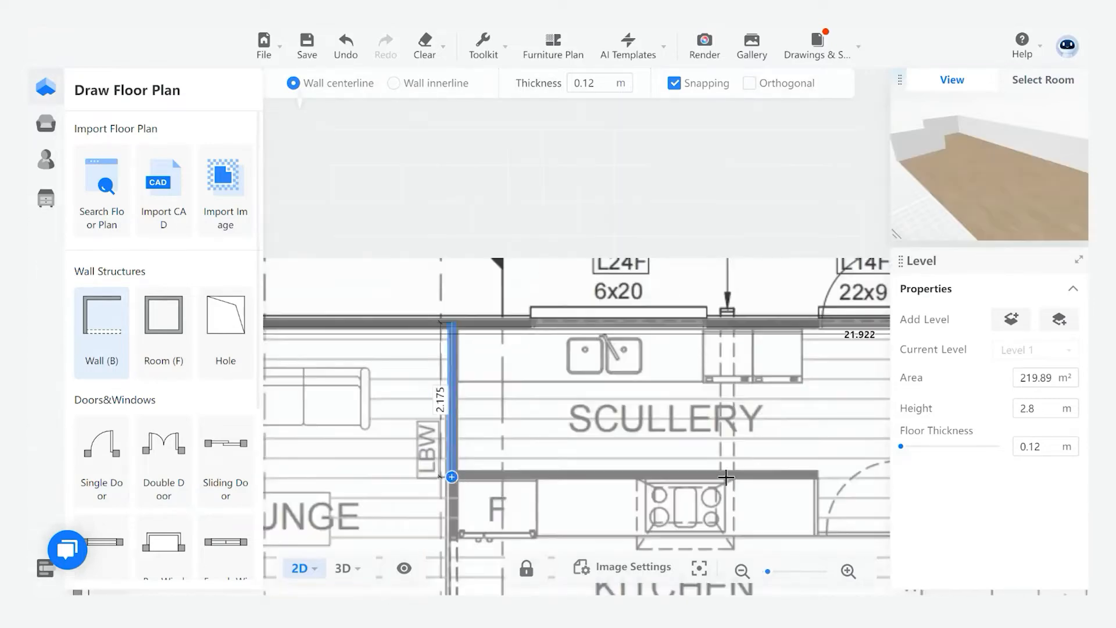
click(449, 518)
scroll(639, 467, down, 1)
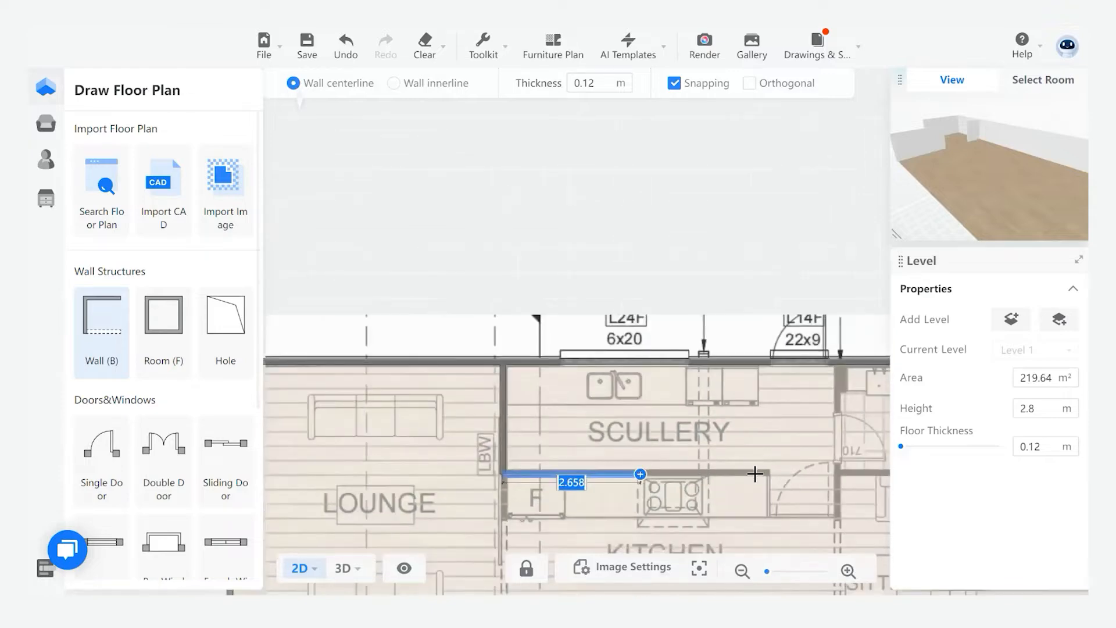
click(755, 474)
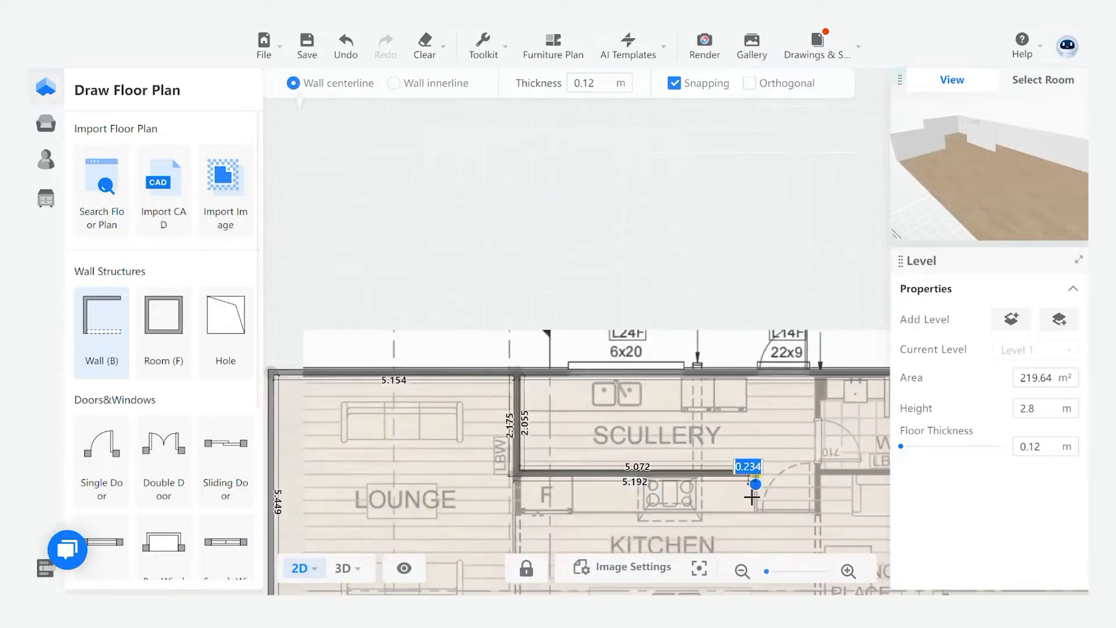
click(756, 511)
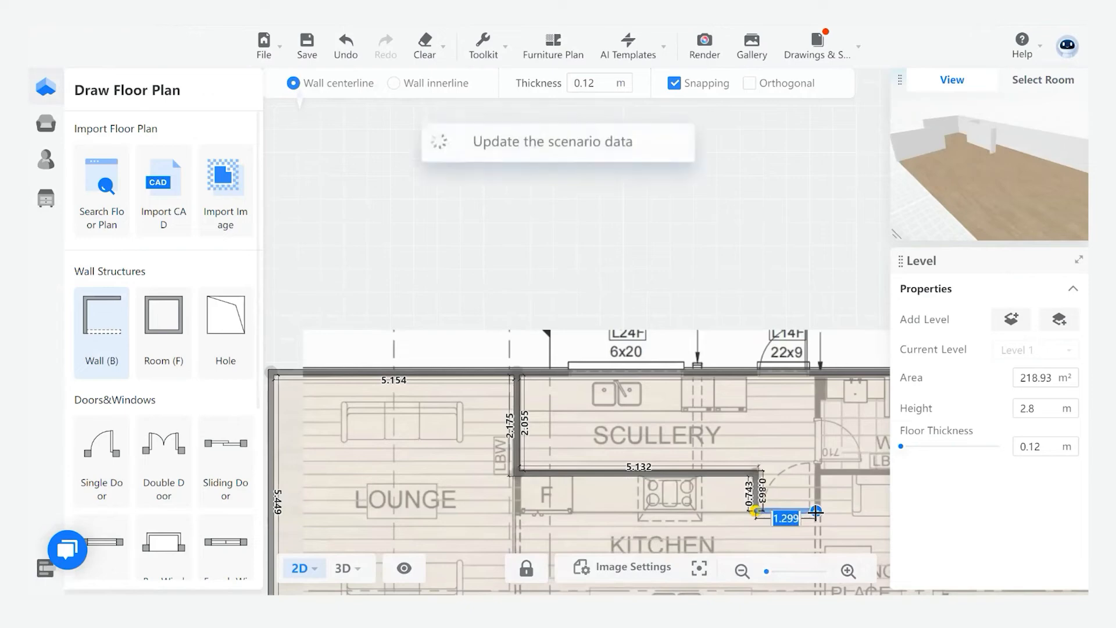
click(817, 511)
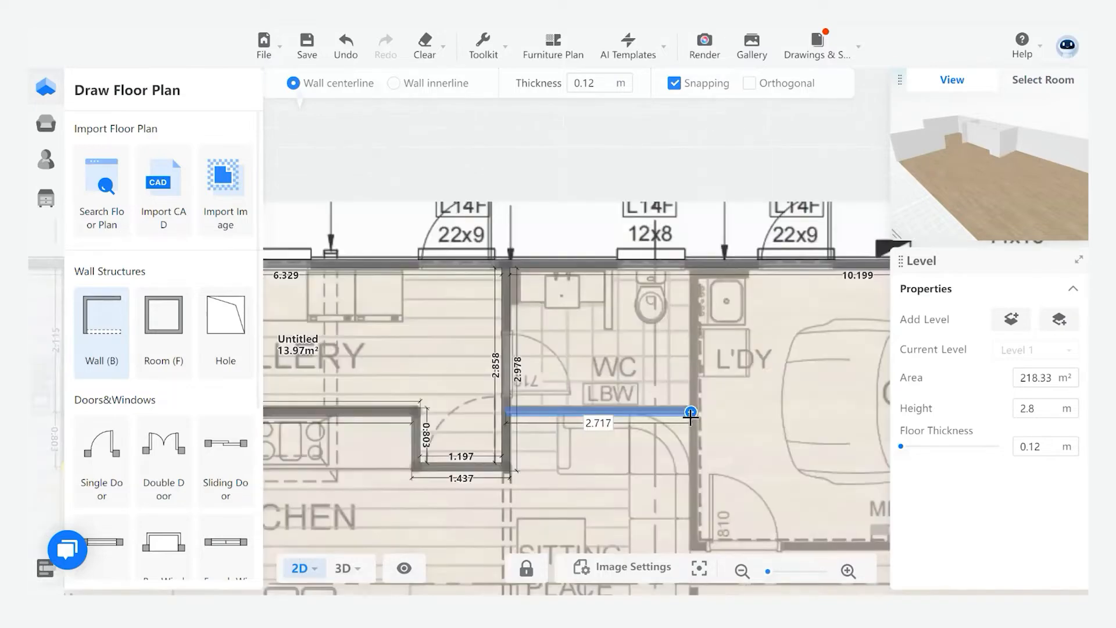
- Trace the WC's lower wall, about 2.7 m, and the wall dividing the WC and sitting place from the garage, about 4.1 m
click(691, 411)
click(691, 265)
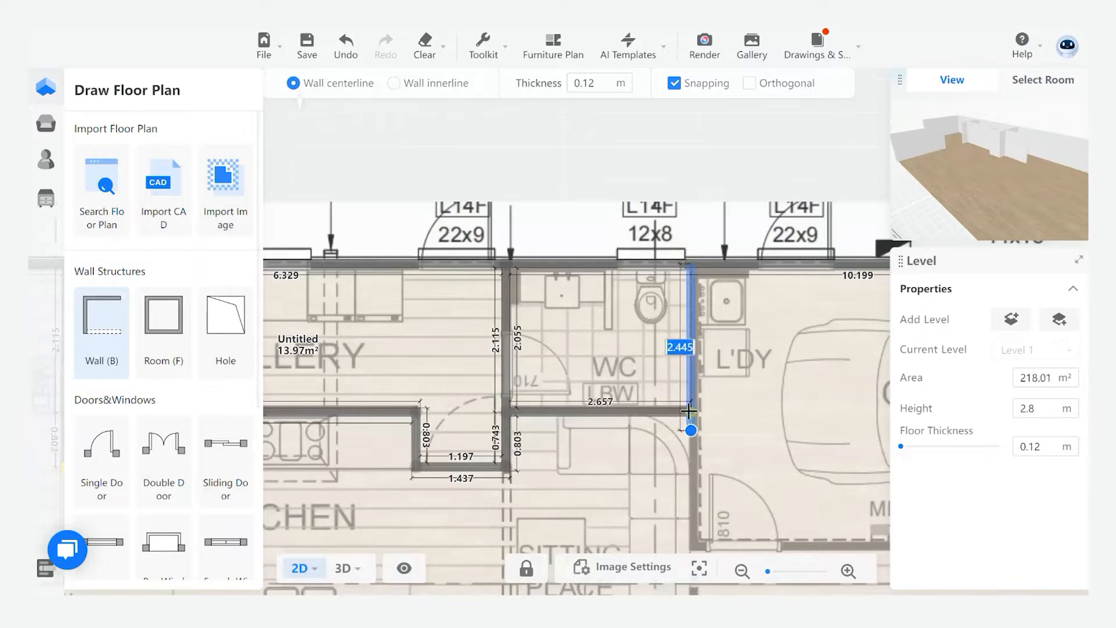
click(690, 411)
scroll(693, 489, down, 3)
click(692, 491)
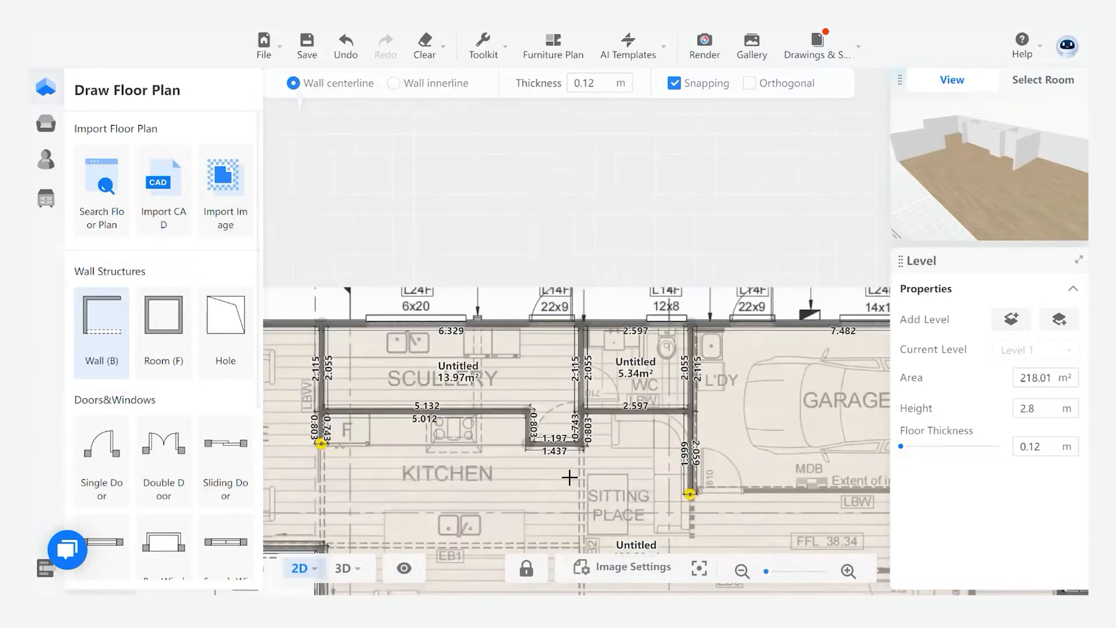
- Close off the garage by tracing its lower wall, about 7.5 m, back to the sitting place corner
scroll(567, 476, down, 2)
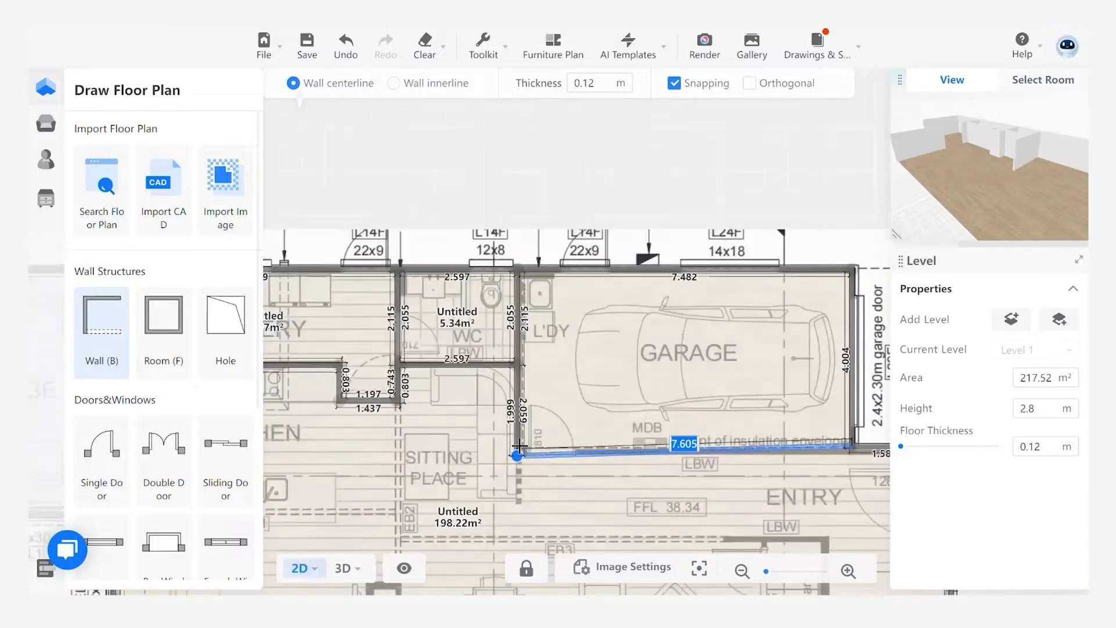
click(518, 448)
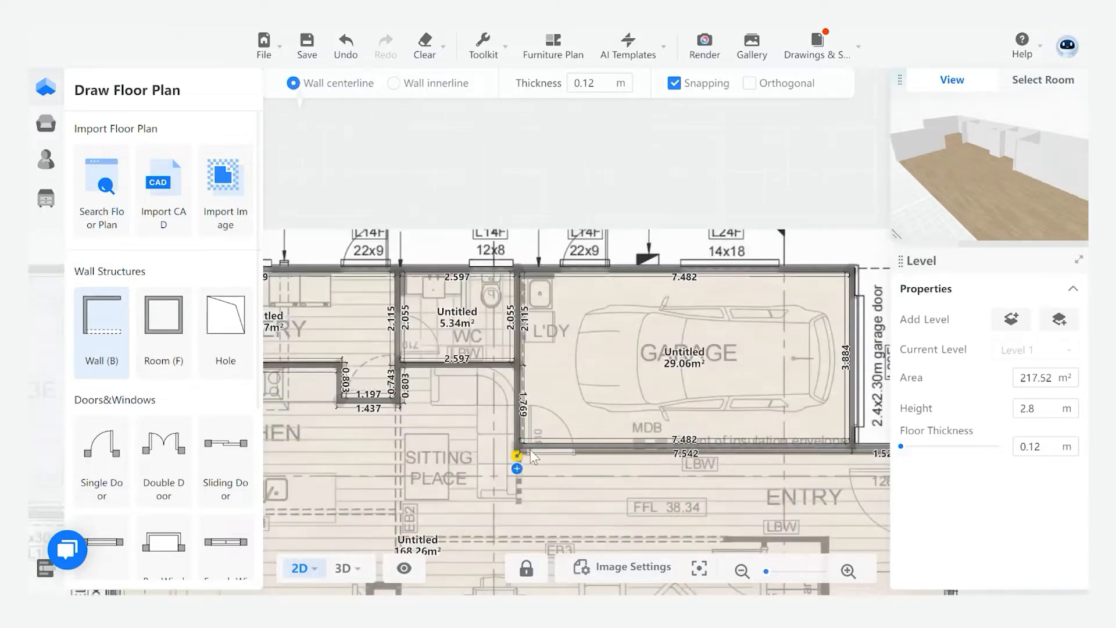
key(Escape)
- Draw a rectangular room around the fireplace between the family and dining areas, about 0.74 by 1.97 m
scroll(518, 454, up, 3)
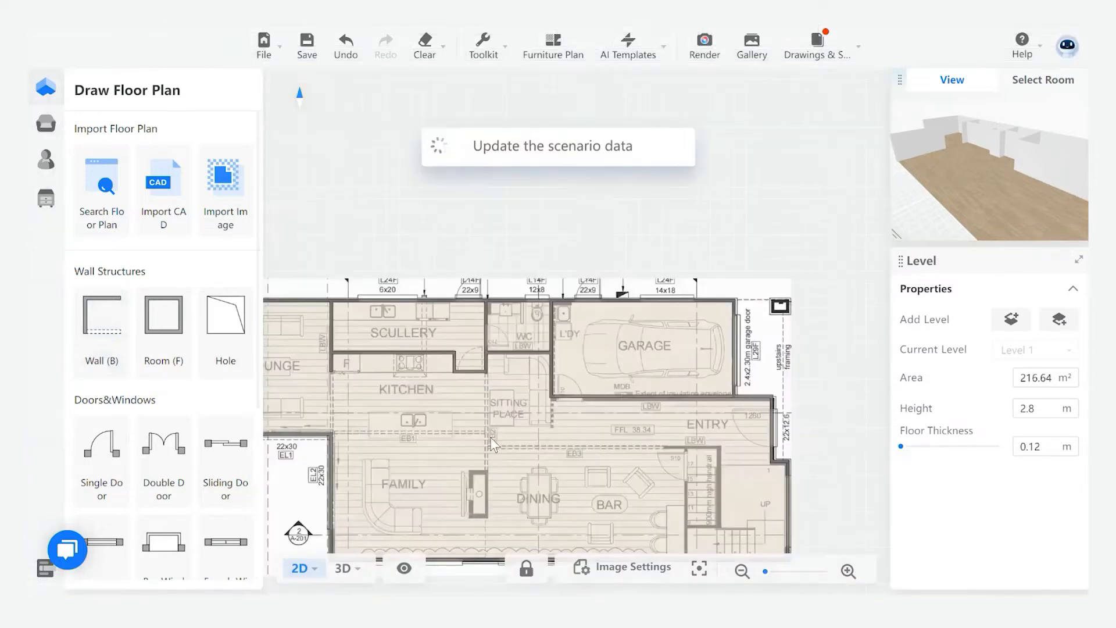
click(154, 307)
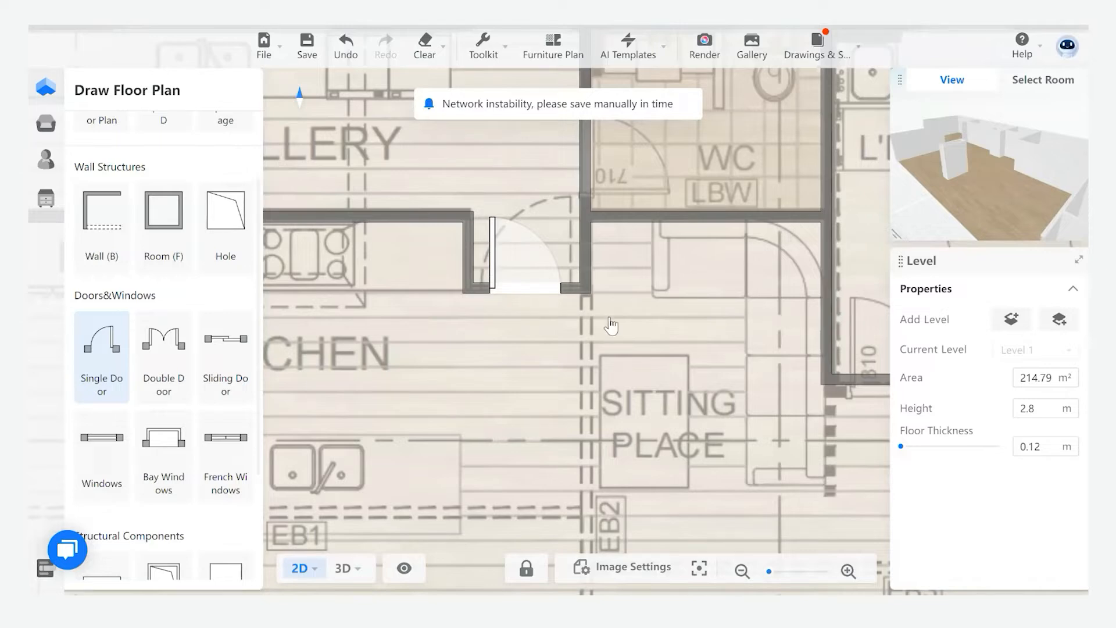
- Place a single door in the scullery recess beside the kitchen and set its length to 0.9 m
click(538, 285)
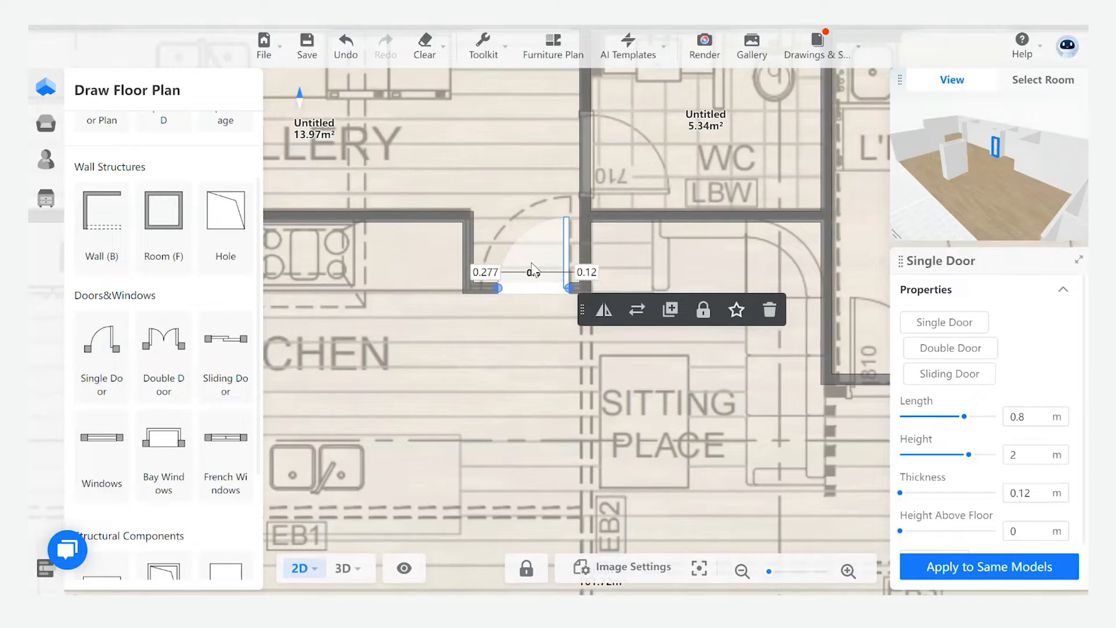
click(1029, 417)
drag(1029, 418, 1007, 418)
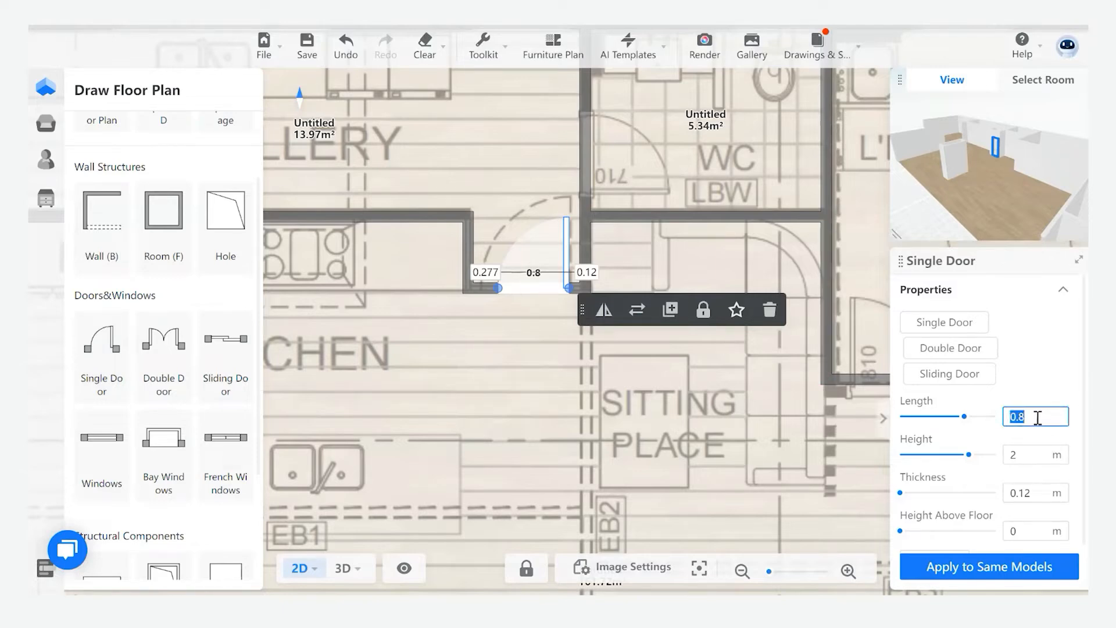
text(0.9)
key(Return)
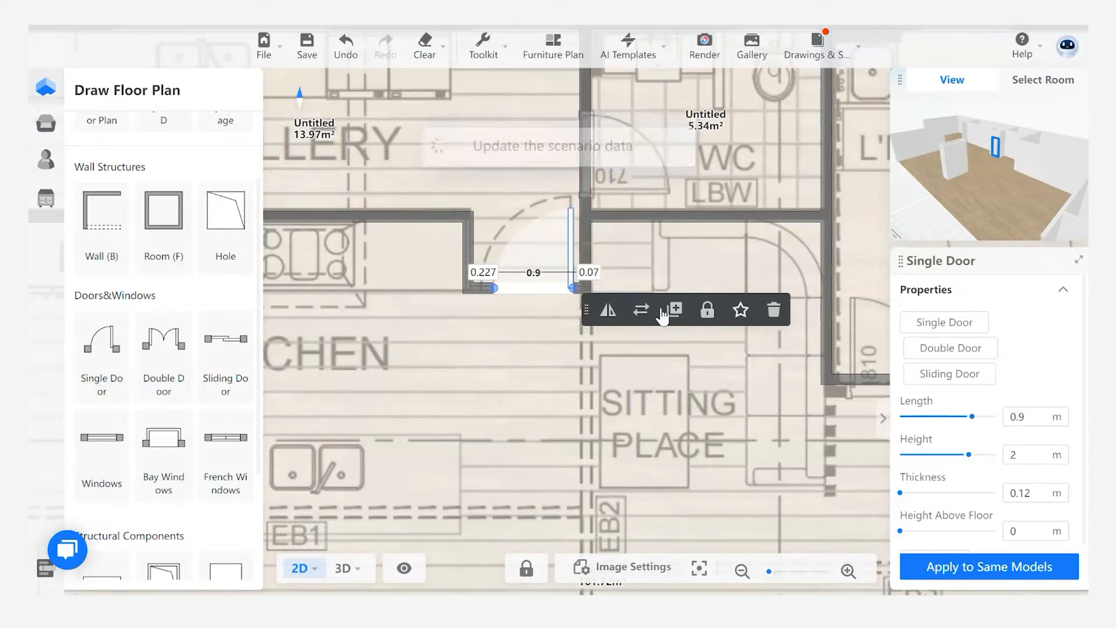
- Duplicate the scullery door onto the wall between scullery and WC, and mirror it to swing into the WC
click(676, 315)
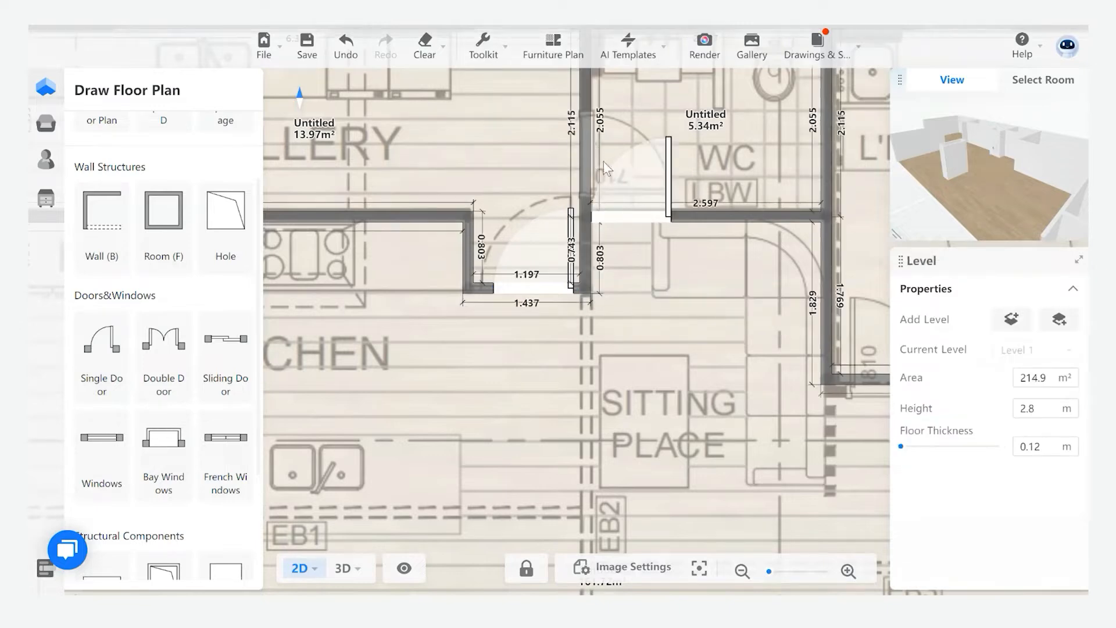
click(585, 158)
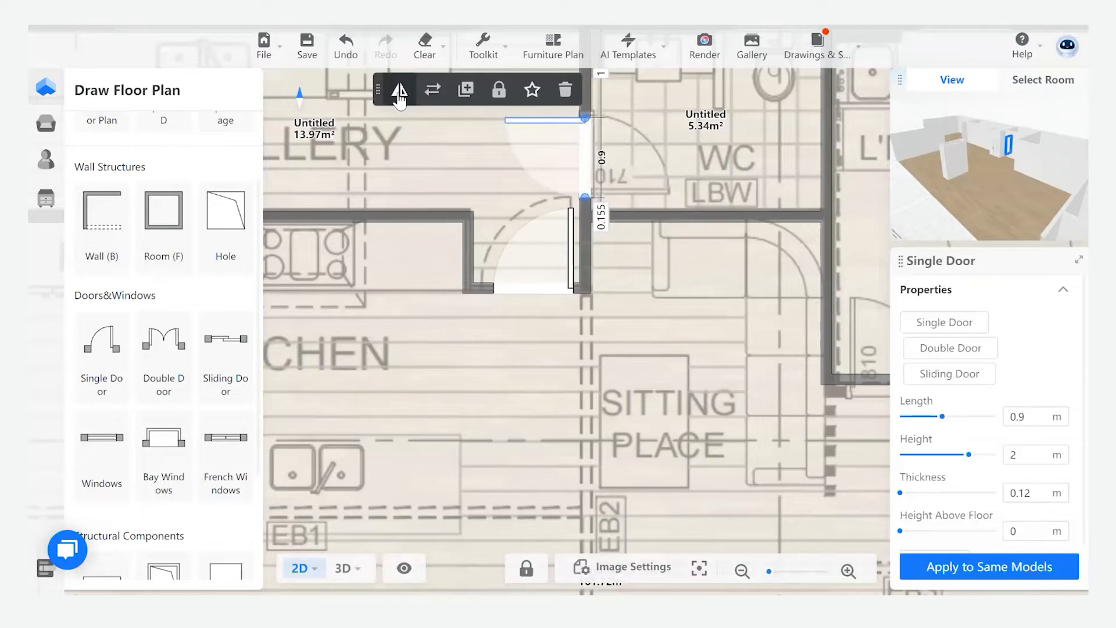
click(399, 97)
- Duplicate the scullery door onto the garage's lower wall near the sitting place, and mirror it to match the plan
scroll(665, 260, down, 2)
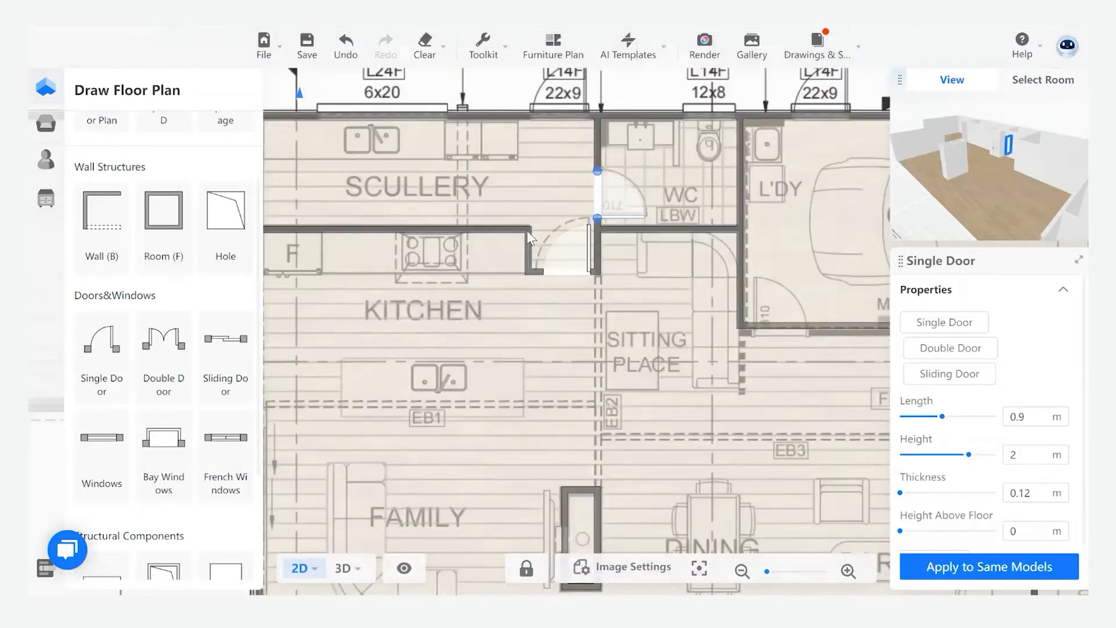
click(558, 253)
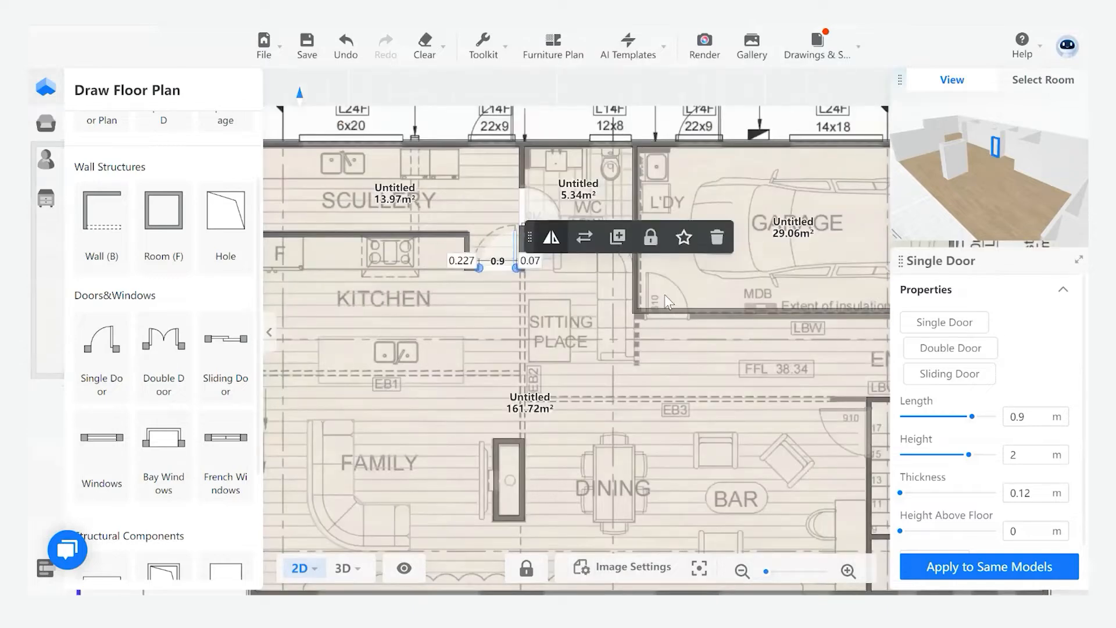
click(667, 321)
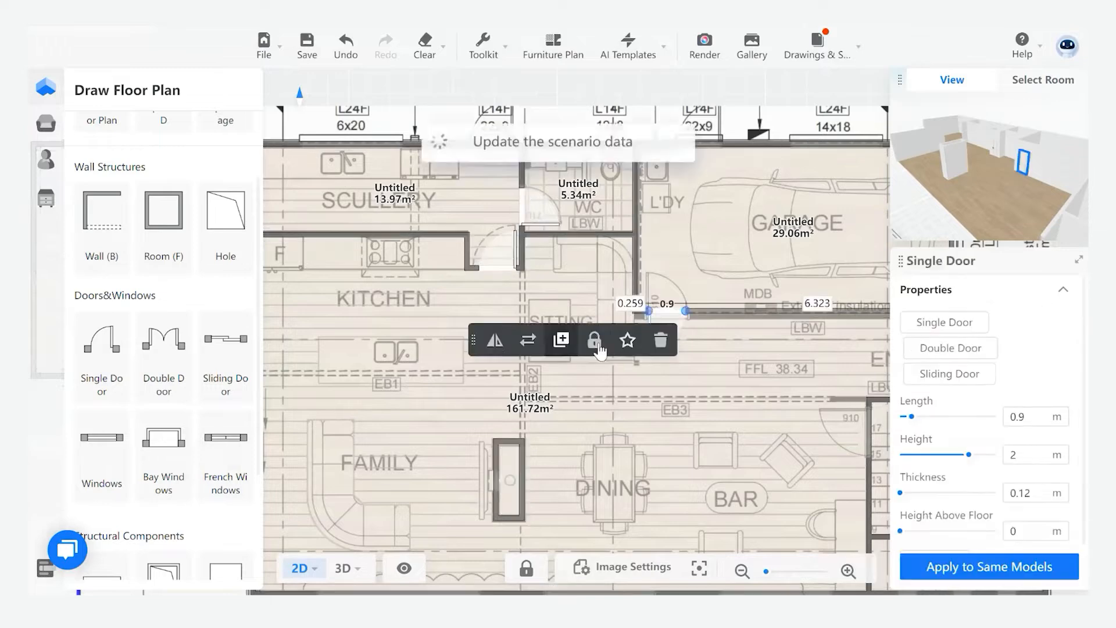
click(493, 348)
- Add a door opening about 1.73 m long along the fireplace box's wall facing the family room
scroll(532, 159, down, 1)
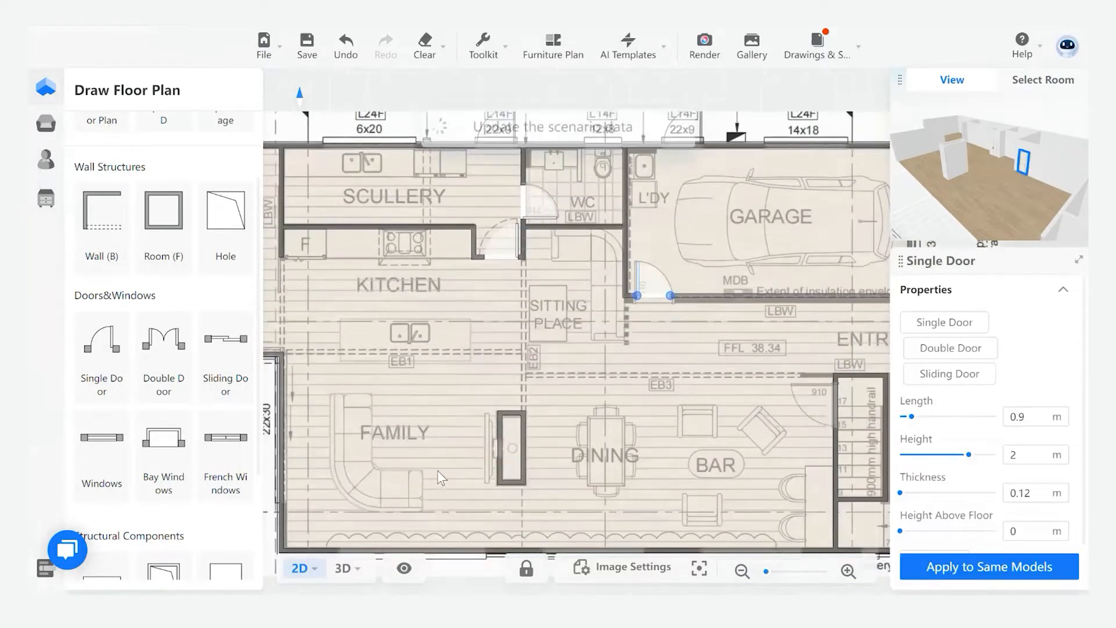
scroll(497, 441, up, 10)
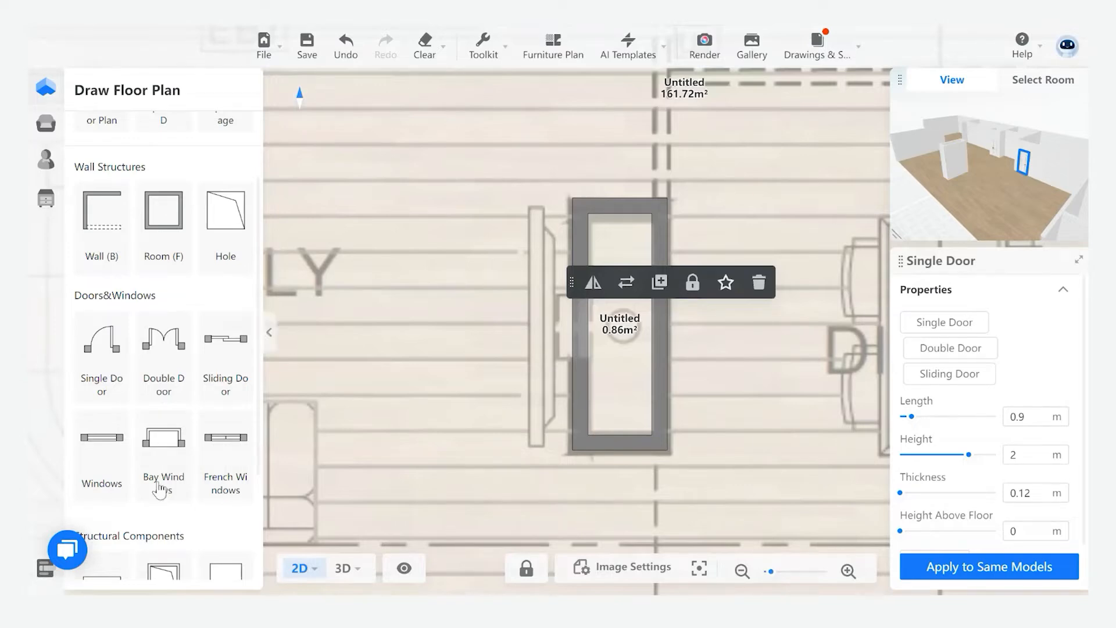
scroll(127, 411, down, 3)
click(106, 528)
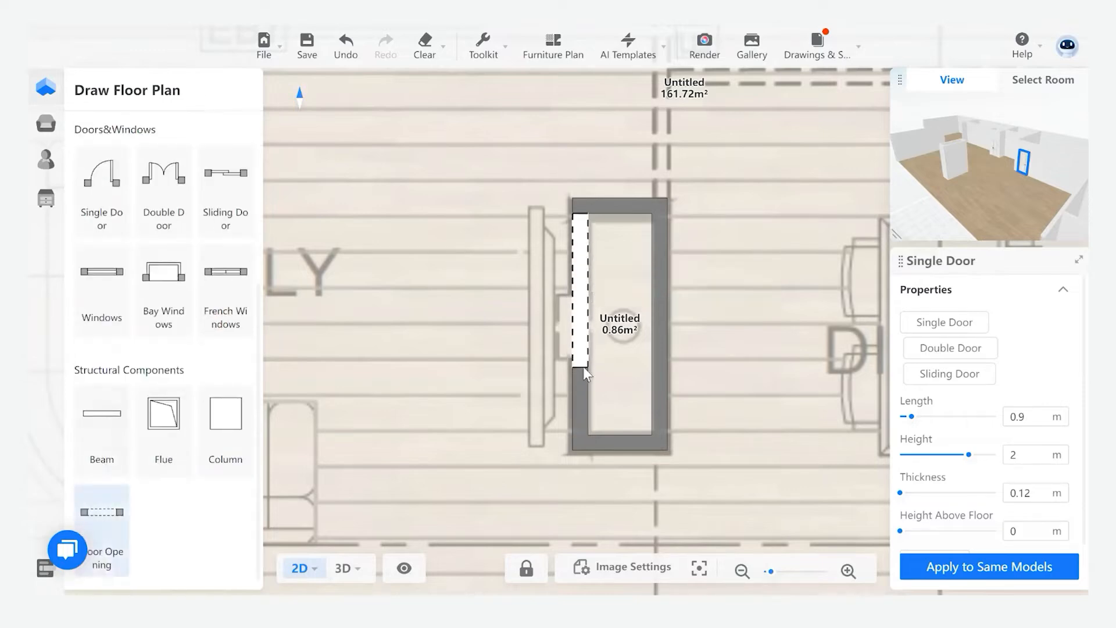
click(586, 375)
drag(582, 437, 582, 435)
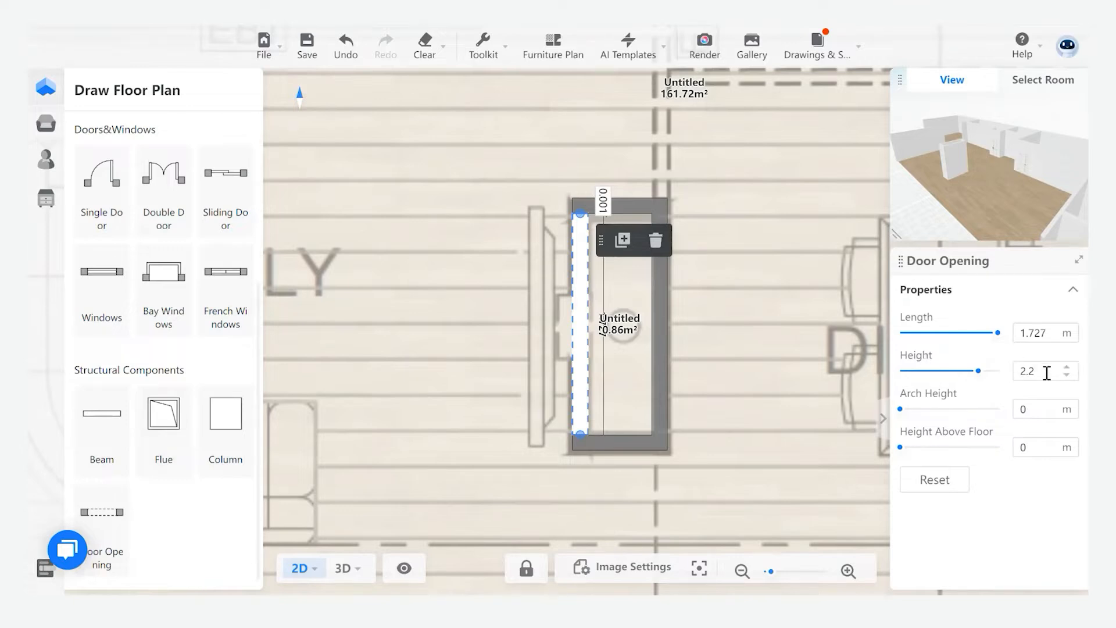
- Set the fireplace opening's height to 0.5 m and deselect it
drag(1047, 372, 1004, 383)
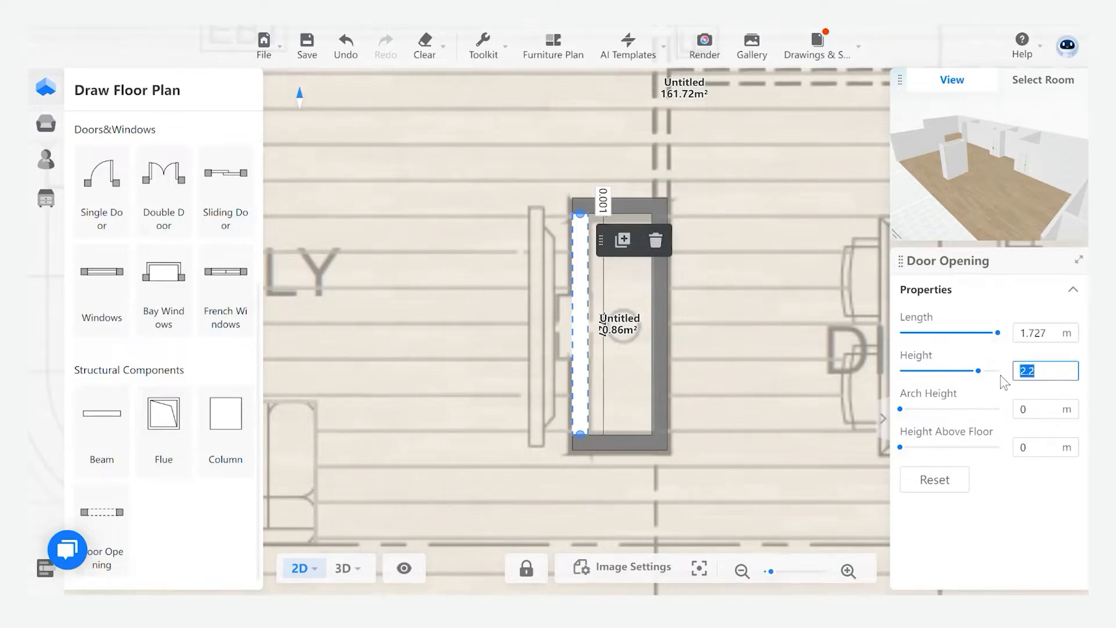
text(0.5)
key(Return)
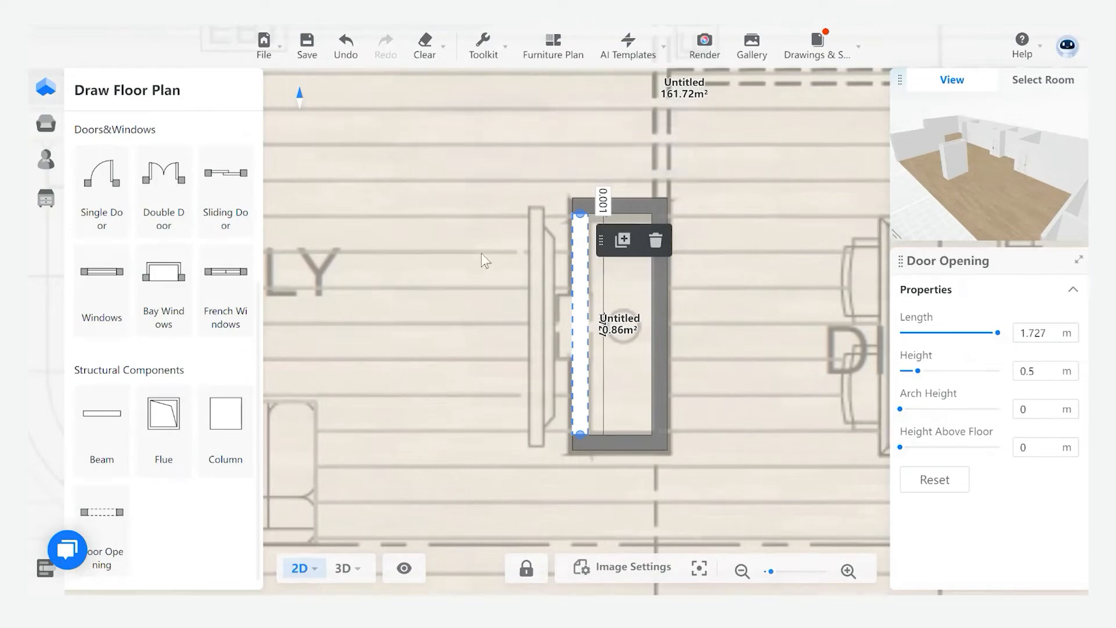
scroll(589, 244, down, 5)
click(573, 403)
click(557, 484)
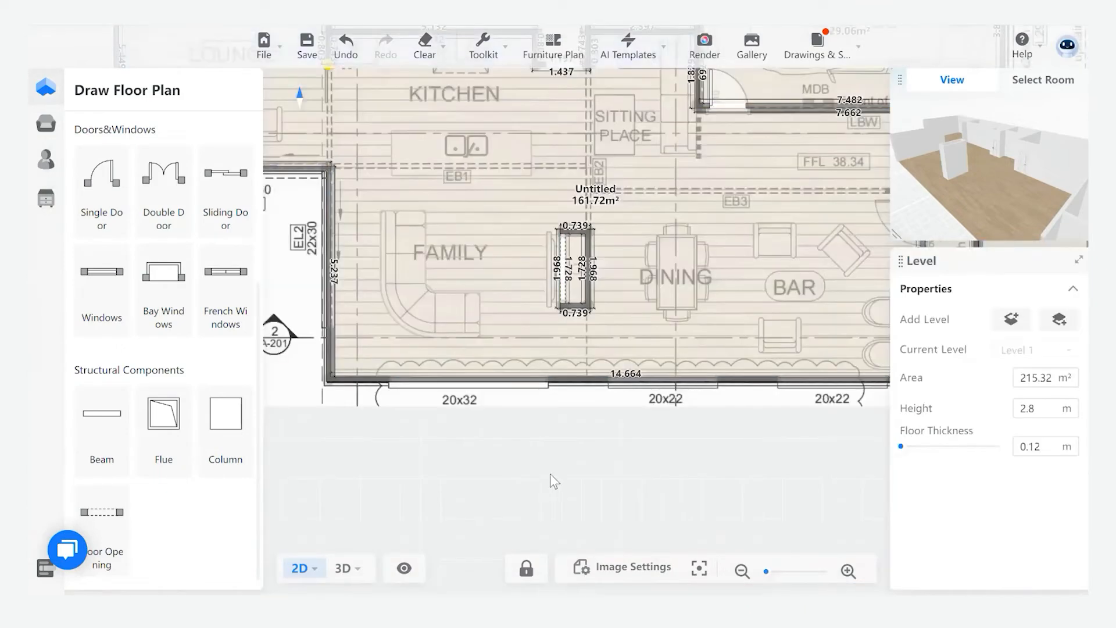
- Place a window about 3.9 m long in the family room's lower outer wall, over the 20x32 mark
scroll(524, 465, down, 3)
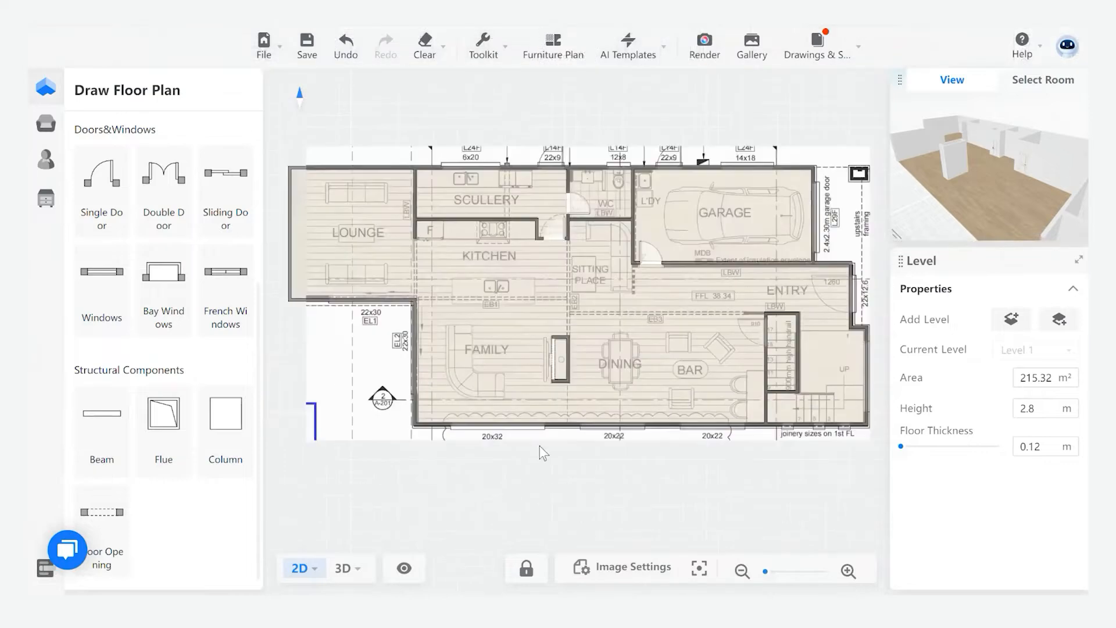
scroll(541, 457, up, 1)
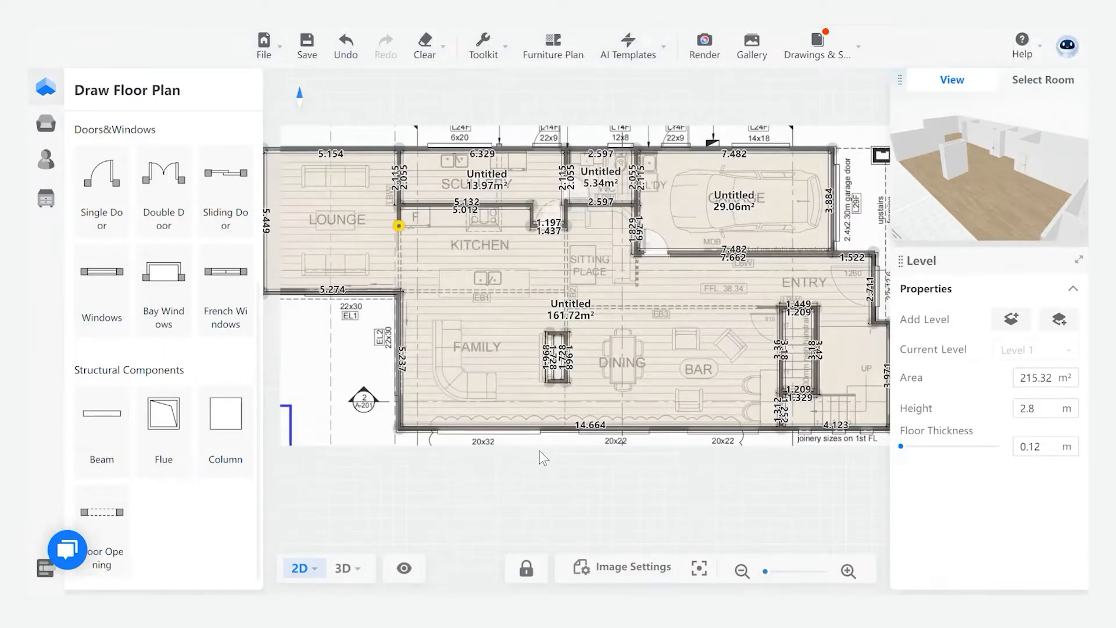
scroll(88, 449, up, 3)
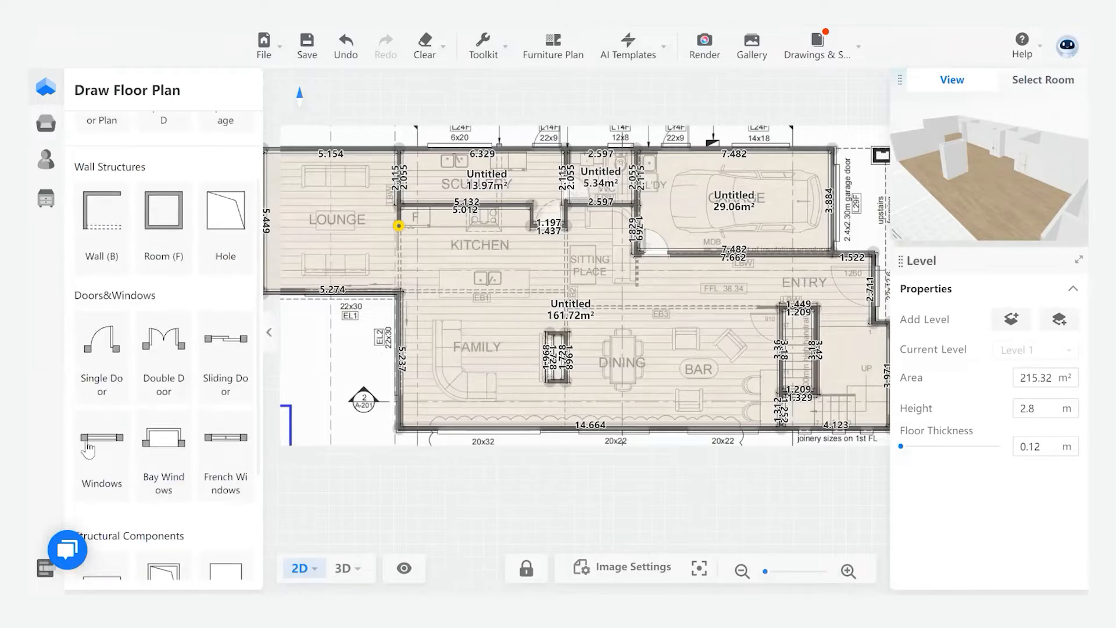
click(104, 454)
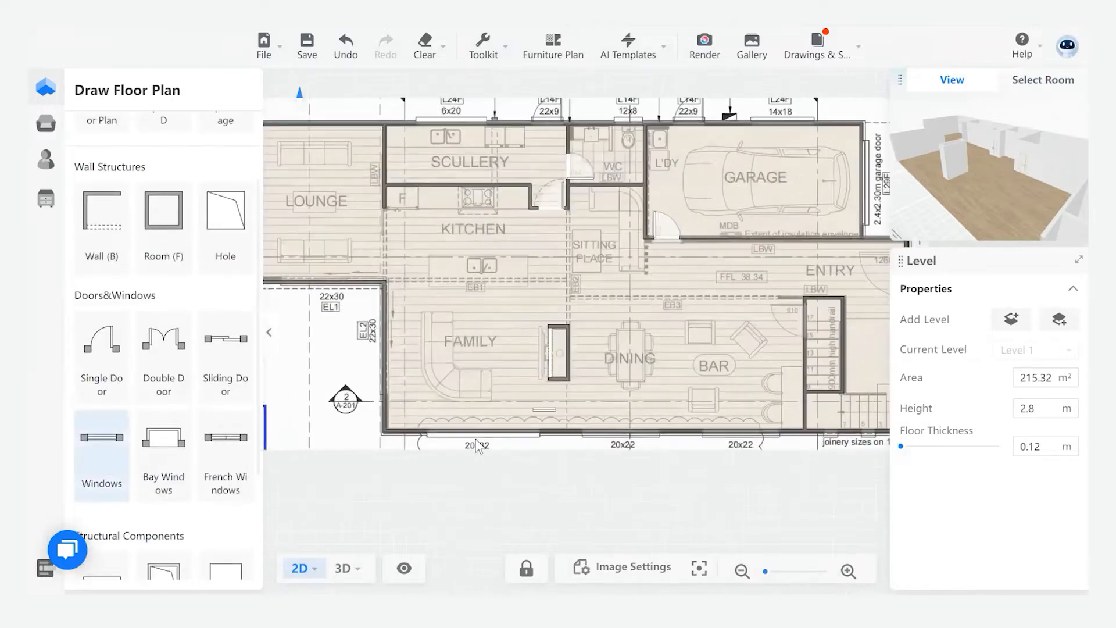
scroll(398, 448, up, 2)
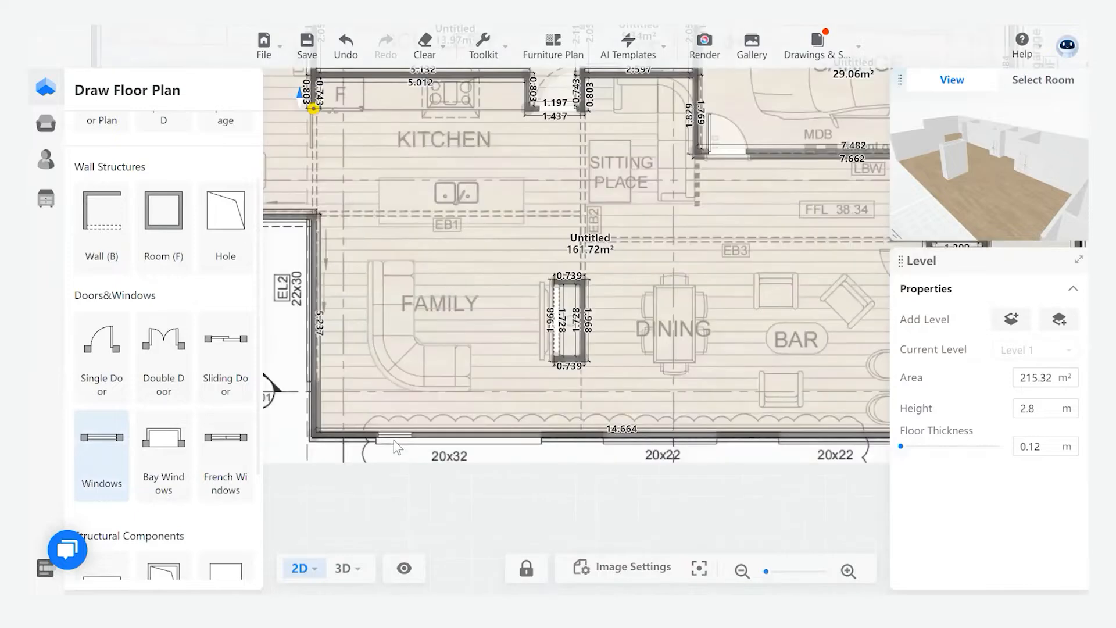
drag(414, 439, 541, 445)
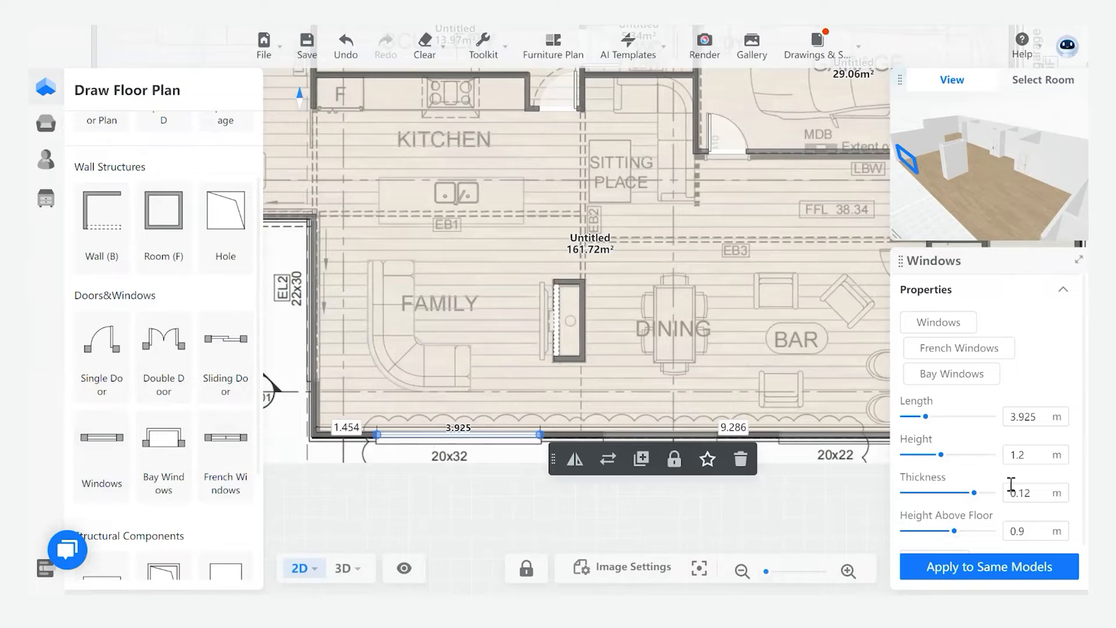
- Set the family room window's length to 4 m
click(1029, 417)
text(4)
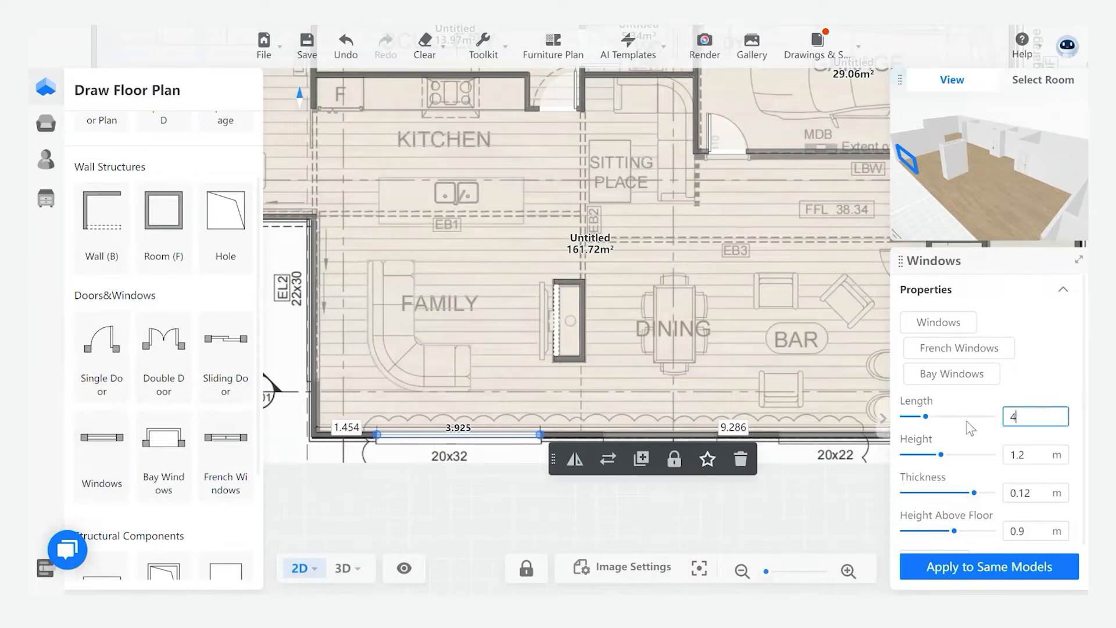
key(Return)
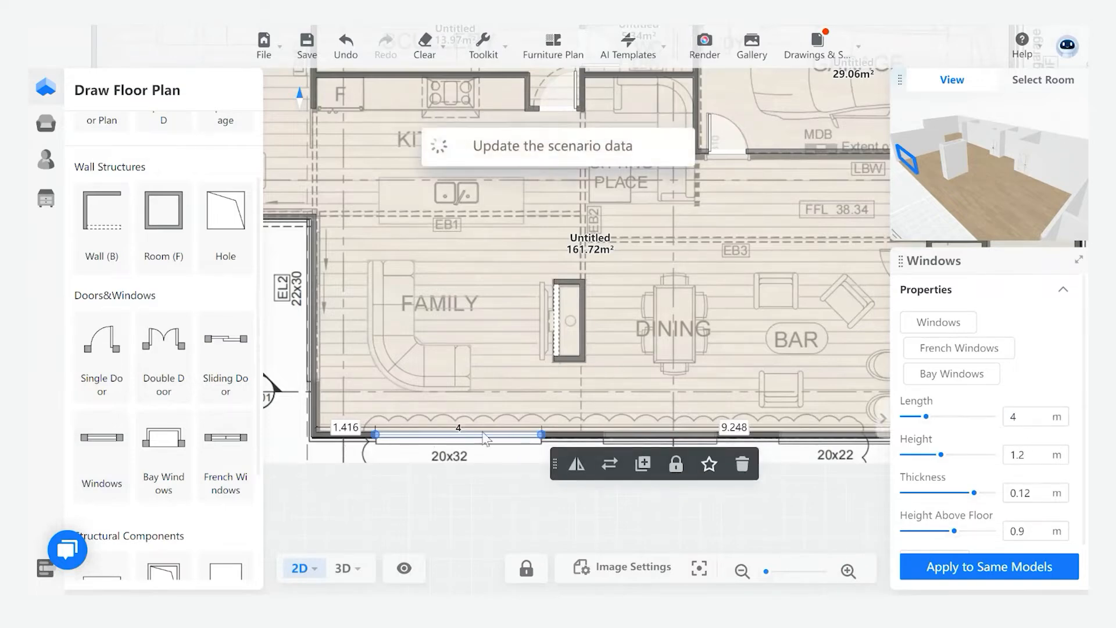
- Place a window in the lower outer wall at the dining area's 20x22 mark and set its length to 2.8 m
click(103, 454)
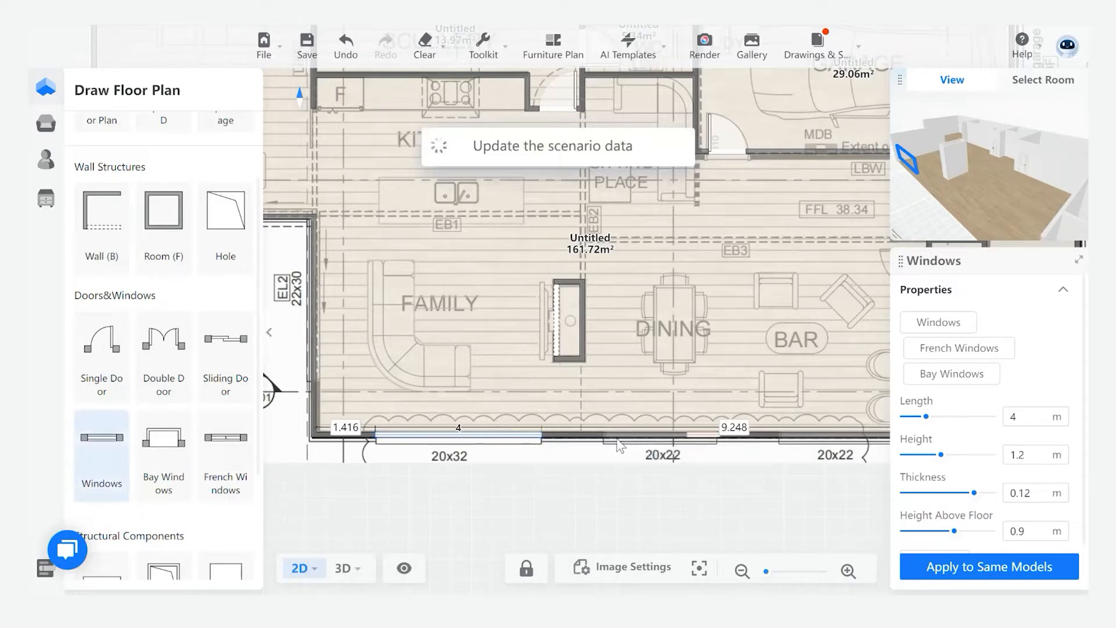
scroll(630, 442, up, 2)
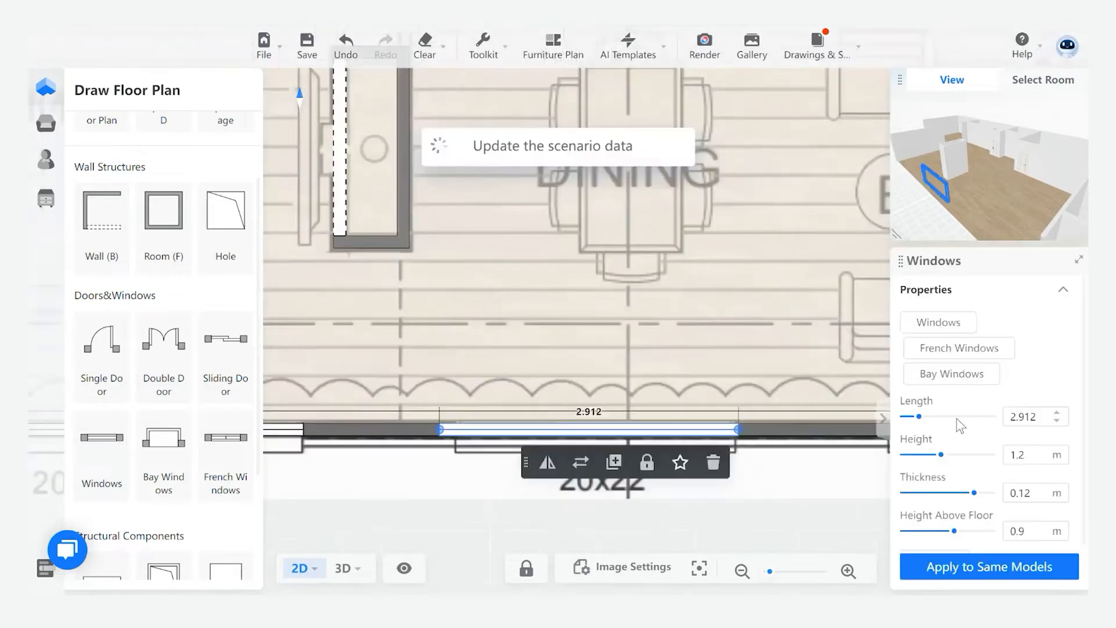
key(Tab)
text(2.8)
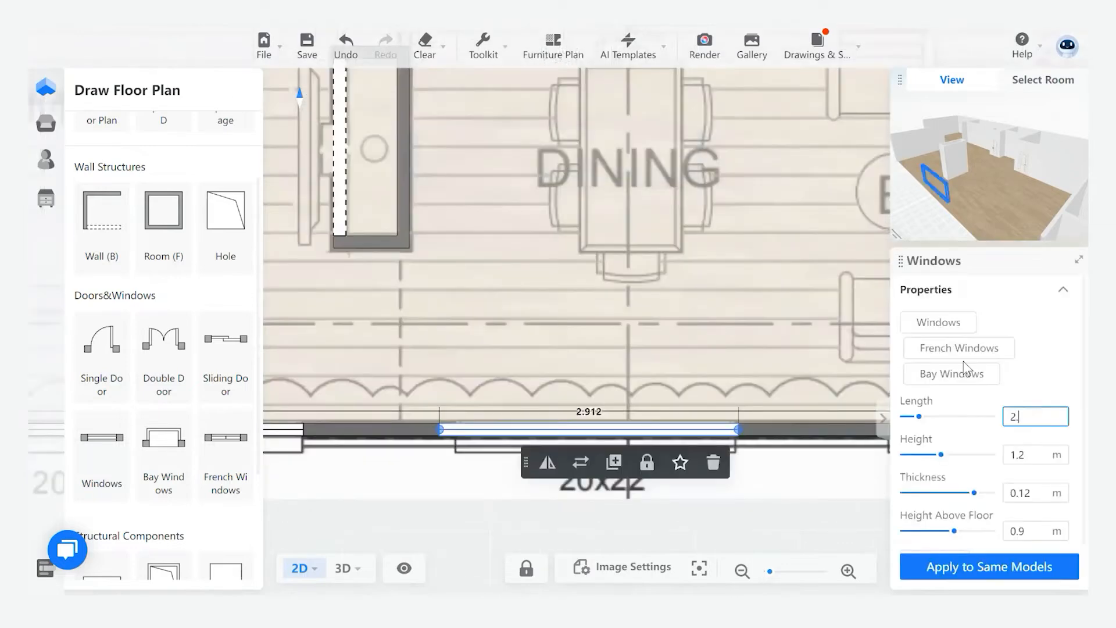
key(Return)
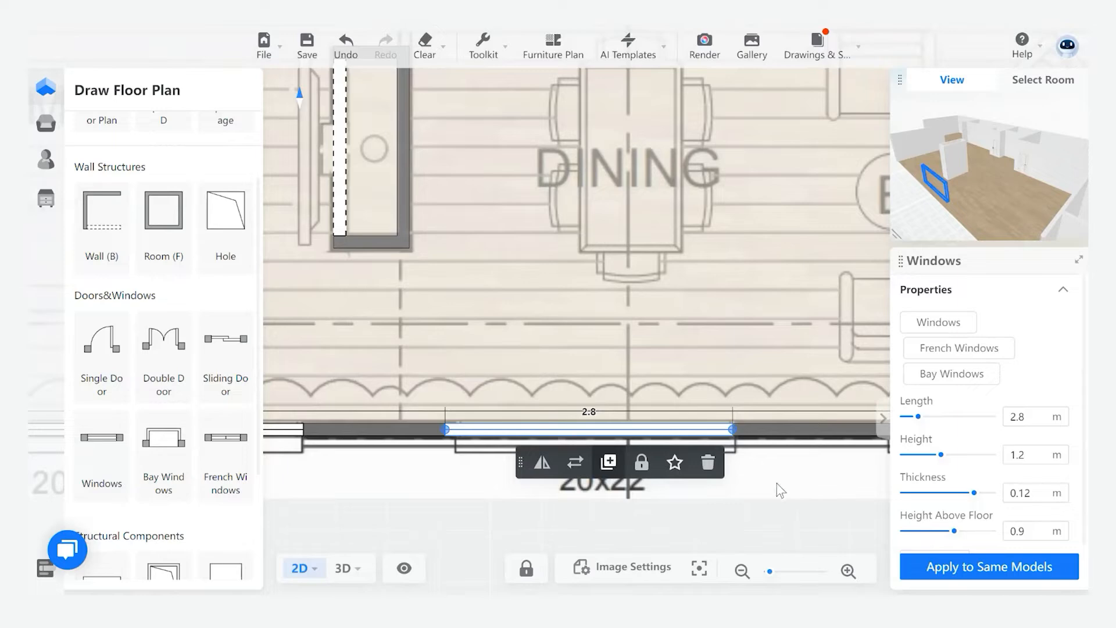
- Duplicate the dining window onto the lower outer wall at the 20x22 mark below the bar
click(804, 416)
scroll(804, 416, down, 3)
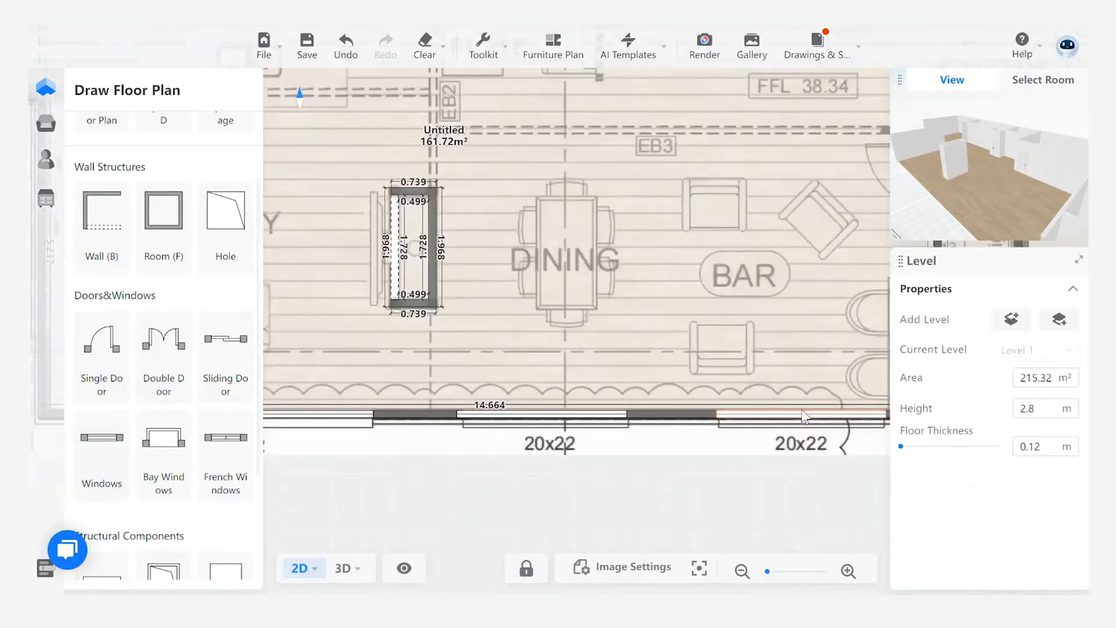
click(802, 410)
click(563, 414)
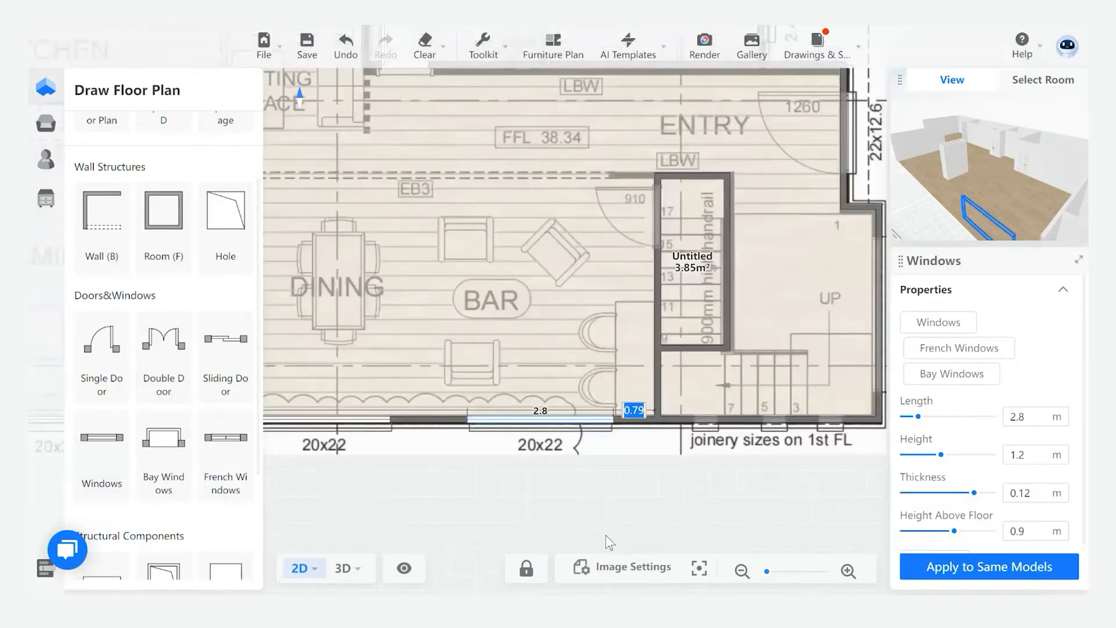
- Place a window about 3.56 m long in the lounge's lower outer wall, at the 22x30 EL1 mark
click(616, 533)
scroll(616, 532, down, 3)
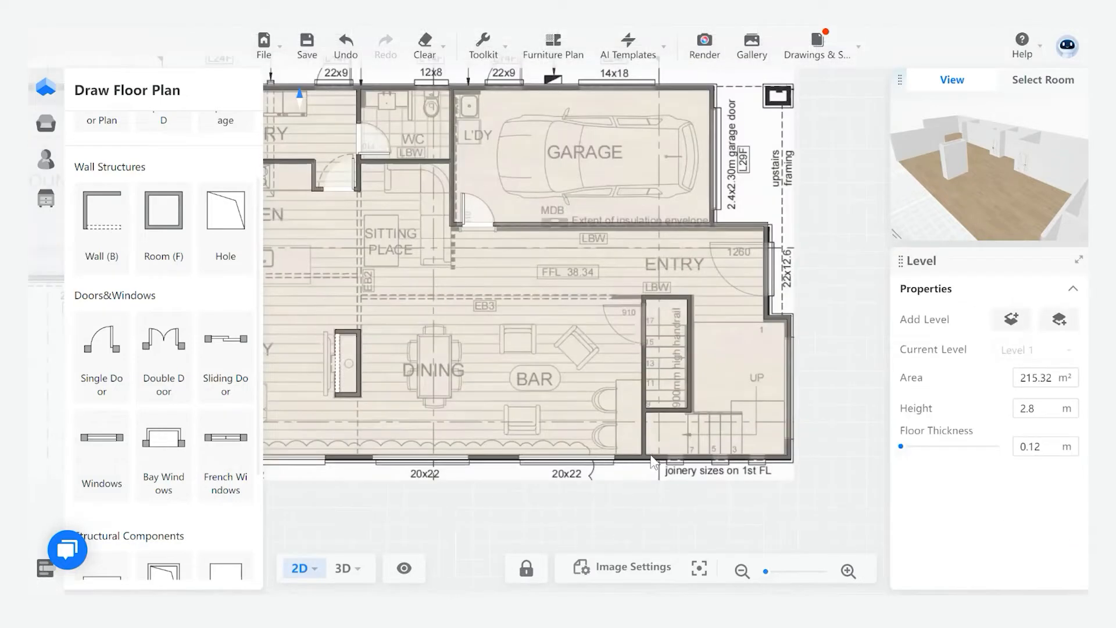
scroll(660, 466, down, 2)
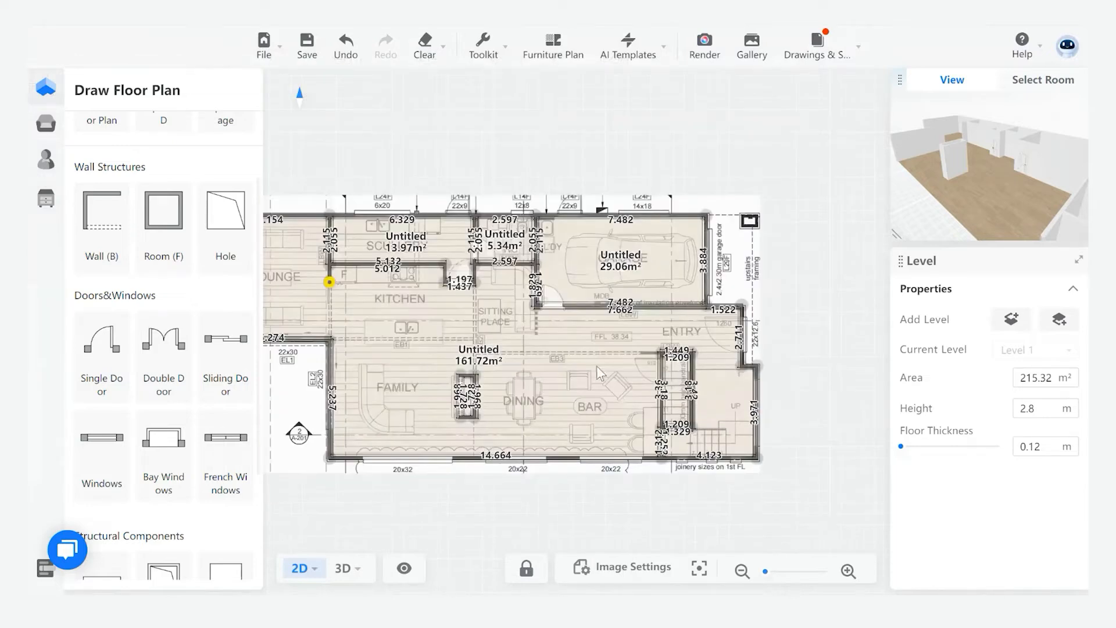
scroll(475, 264, down, 2)
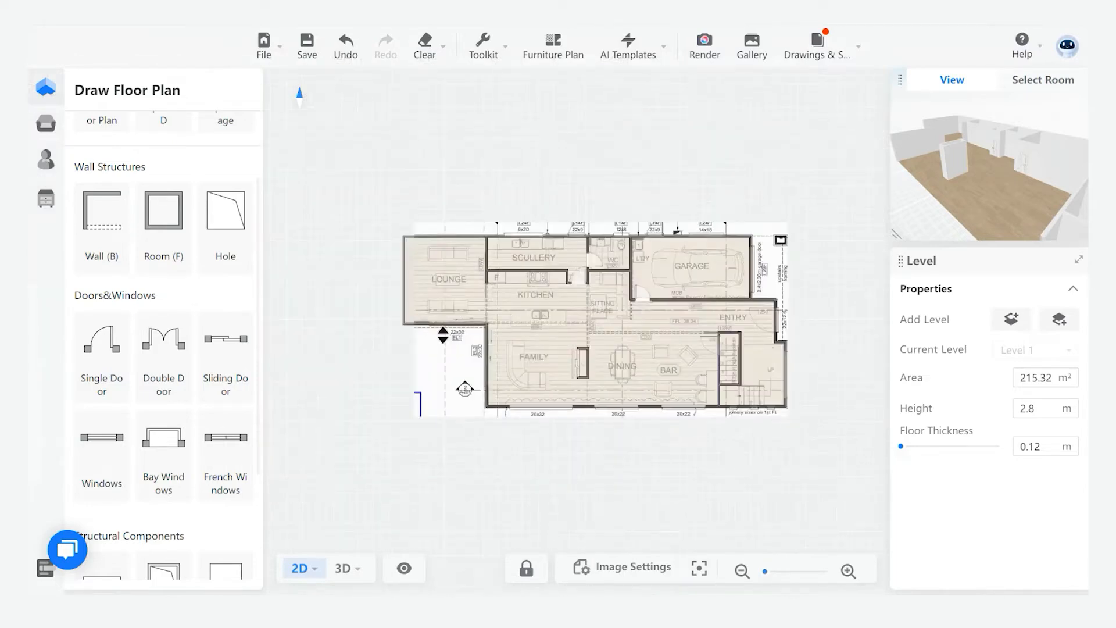
scroll(550, 459, up, 4)
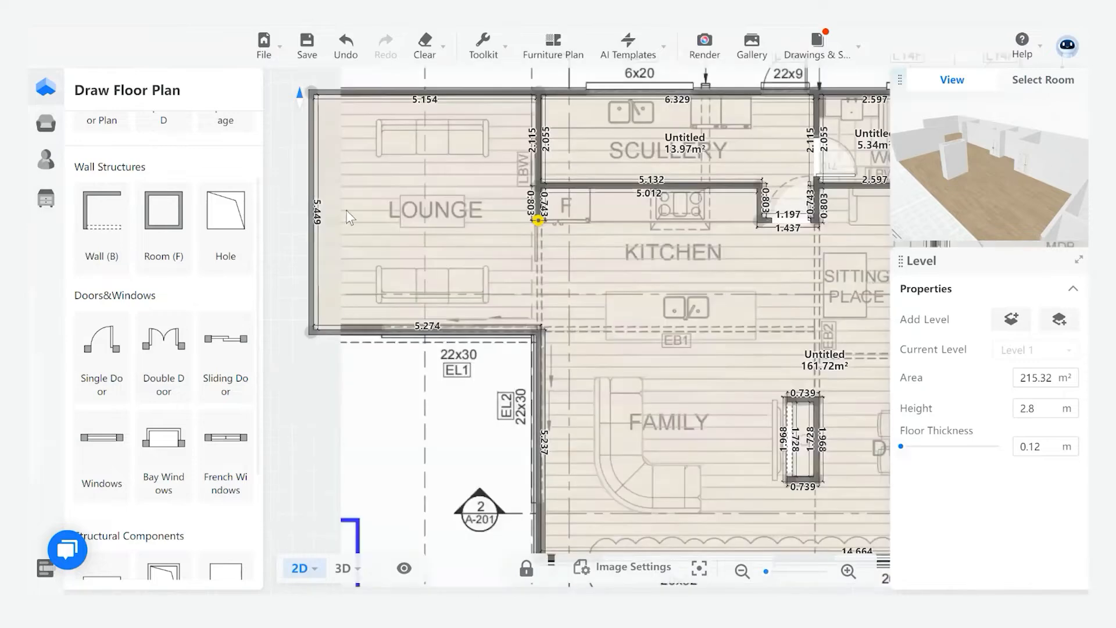
click(100, 459)
scroll(389, 328, up, 3)
click(394, 322)
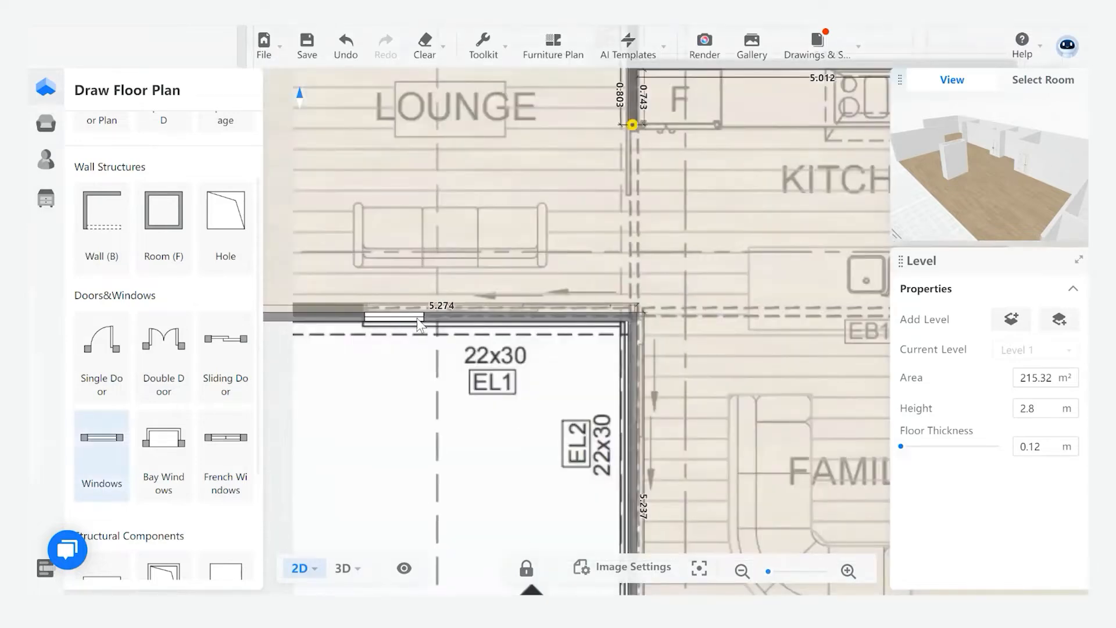
drag(421, 317, 629, 317)
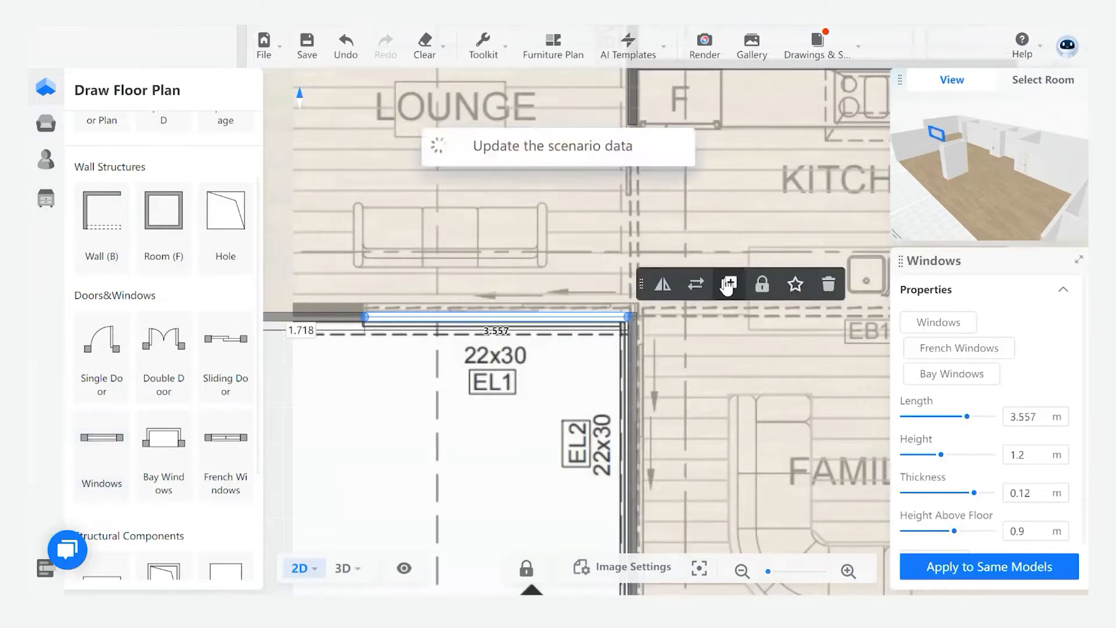
- Duplicate the lounge window onto the family room's outer wall at the 22x30 EL2 mark, and save the project
click(646, 375)
click(643, 384)
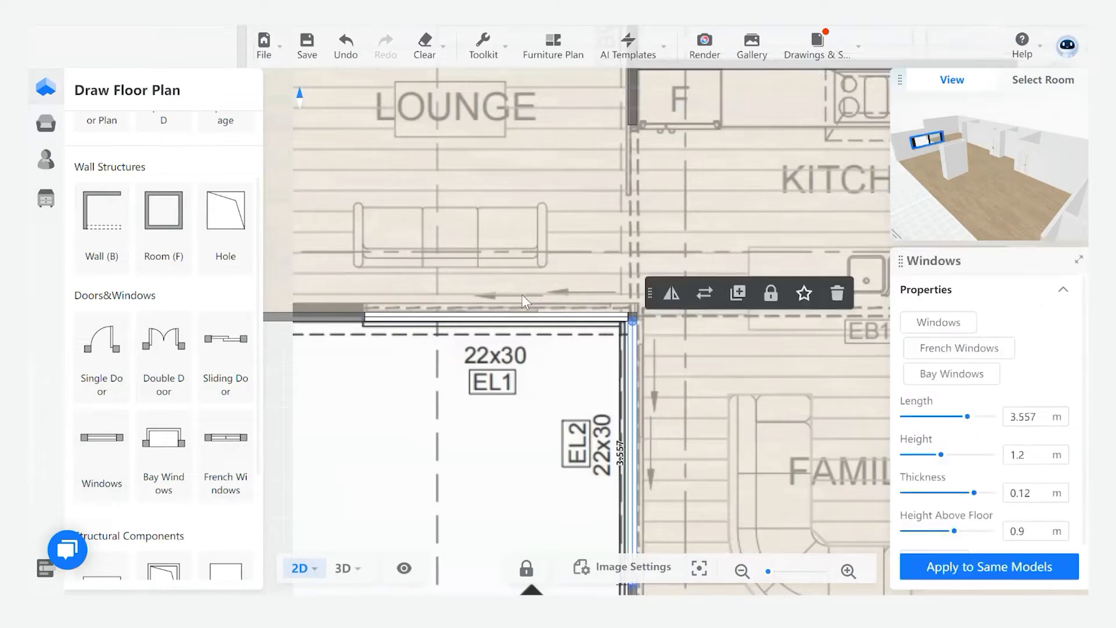
scroll(501, 361, down, 3)
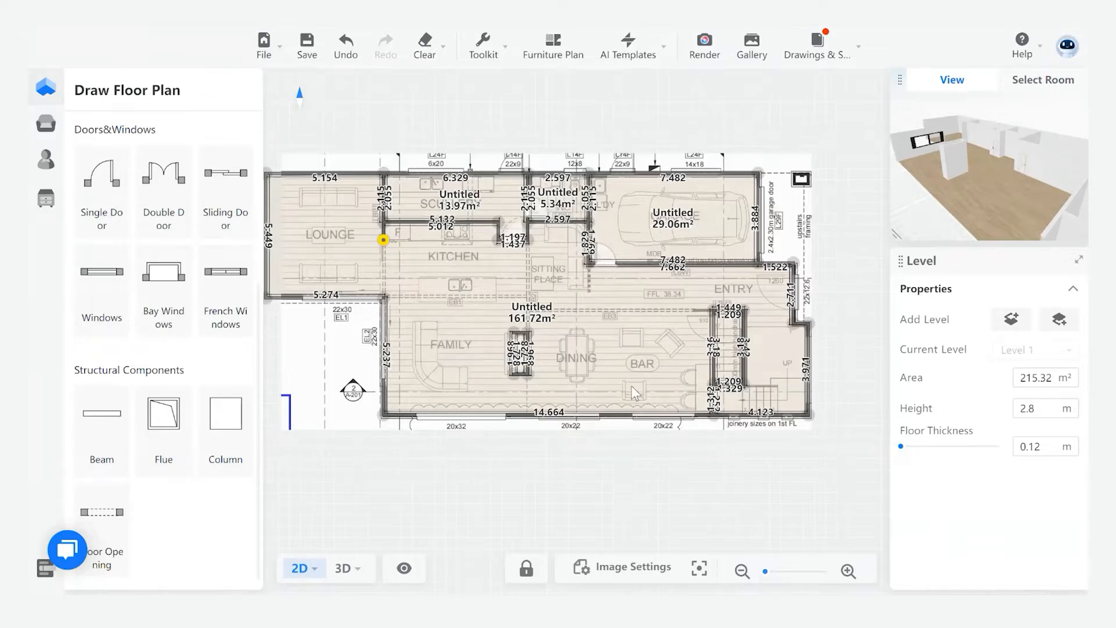
key(ctrl+s)
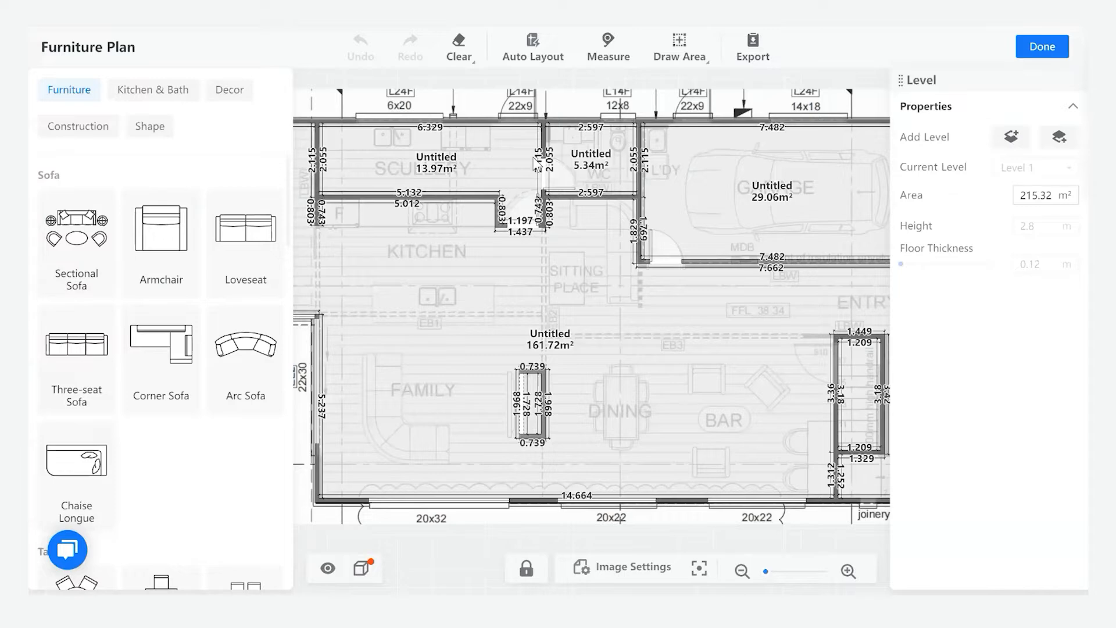
- In the Furniture Plan, place a Sectional Sofa set in the lounge, about 0.39 m from its left outer wall
scroll(537, 165, down, 1)
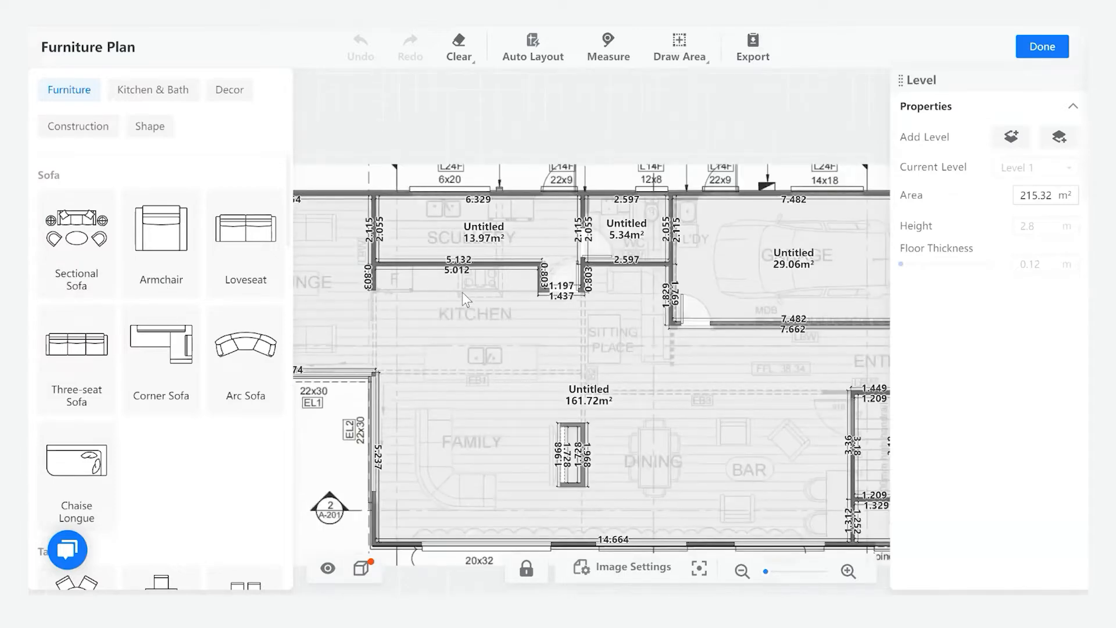
scroll(462, 292, down, 2)
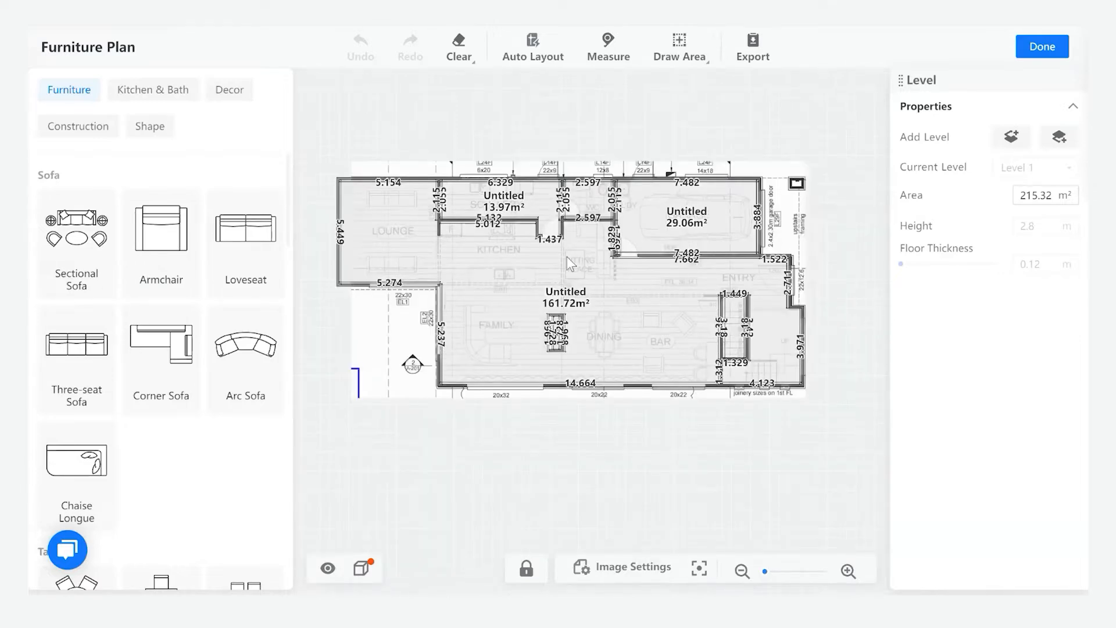
scroll(501, 211, up, 3)
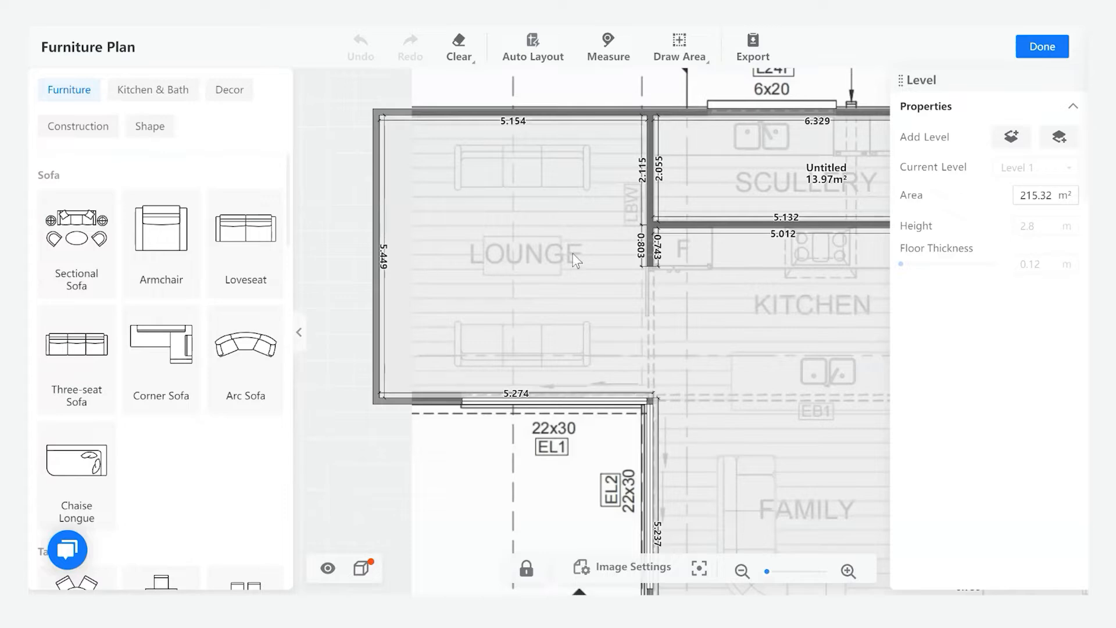
click(61, 238)
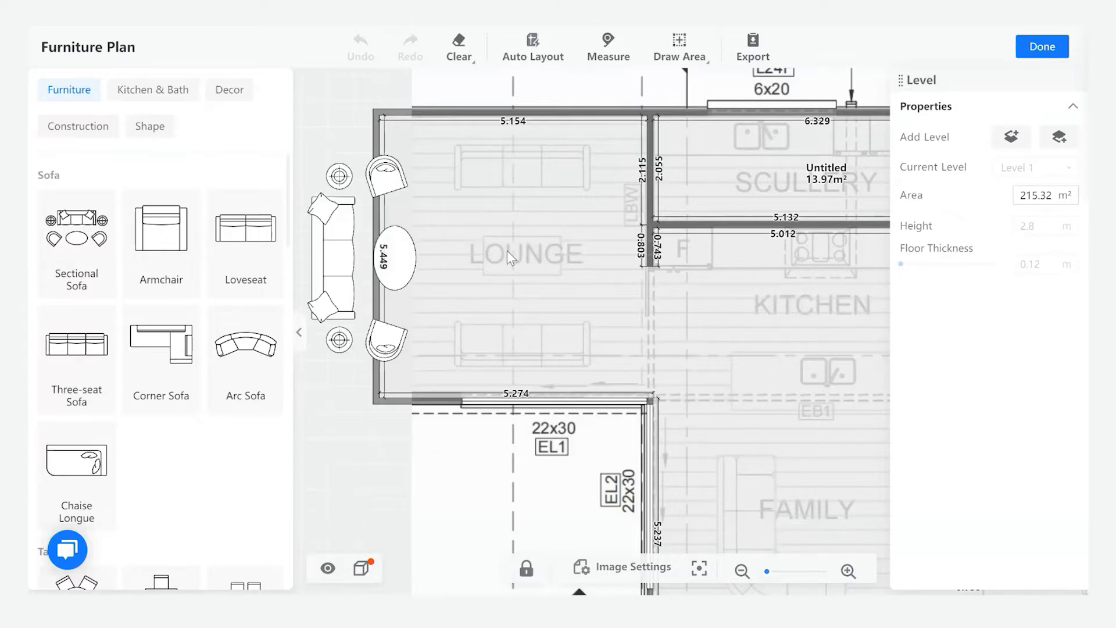
click(447, 267)
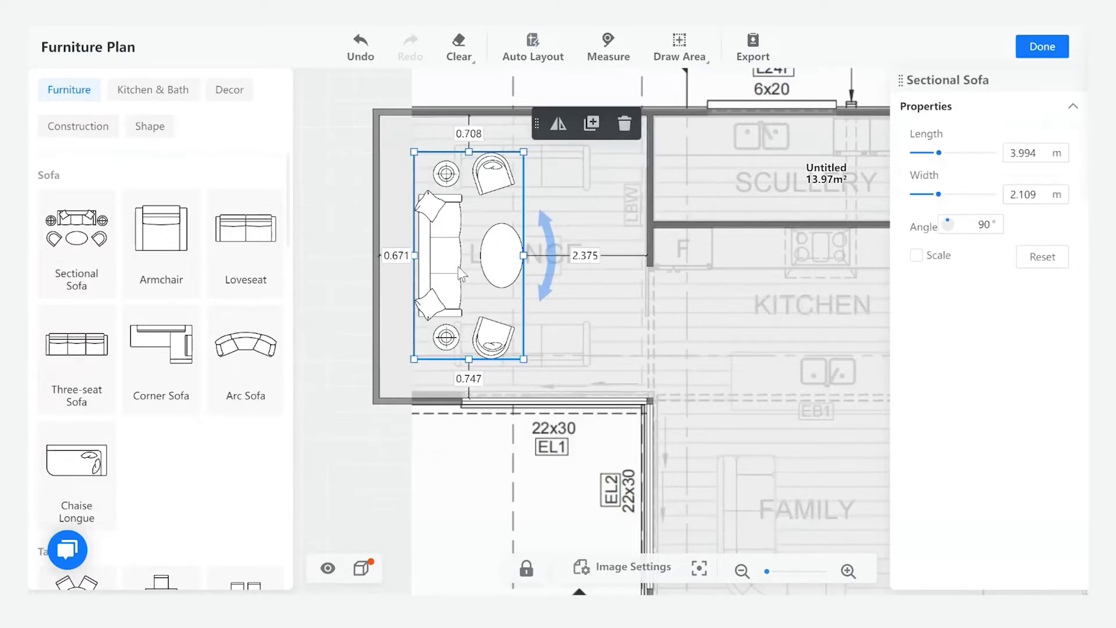
scroll(426, 266, down, 2)
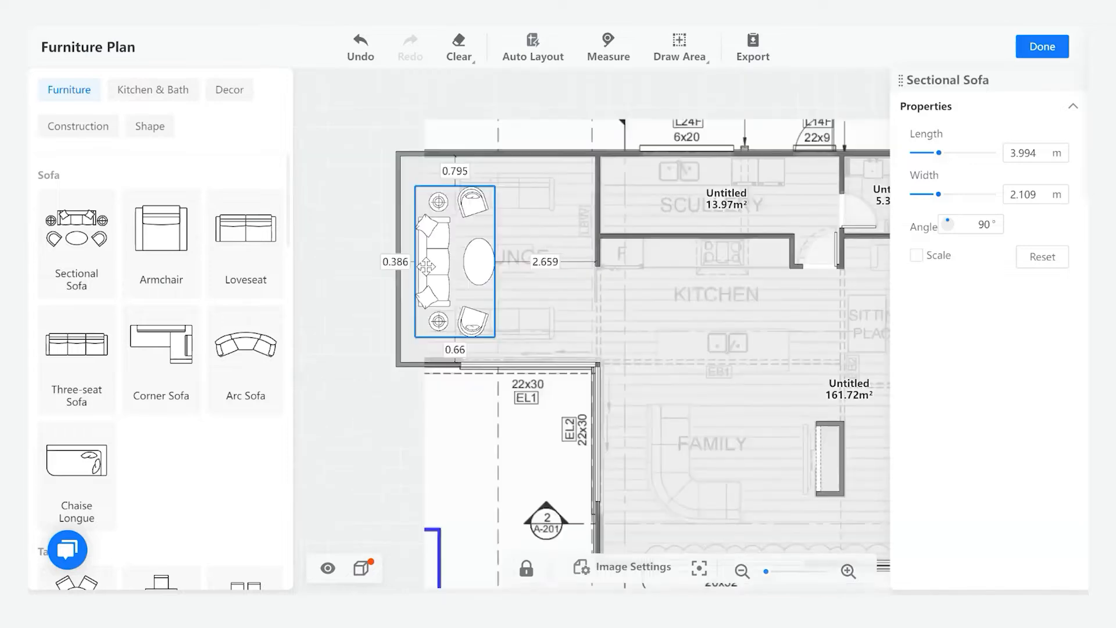
key(Down)
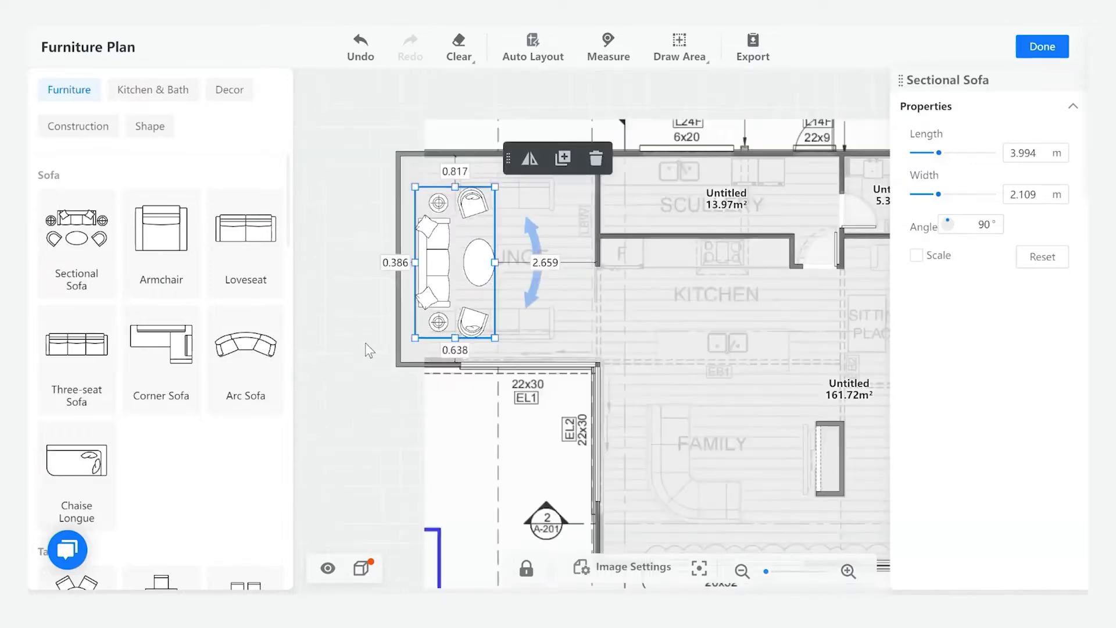
- Place a Side Table in the lounge, between the oval coffee table and the lower armchair
click(369, 349)
scroll(370, 349, down, 2)
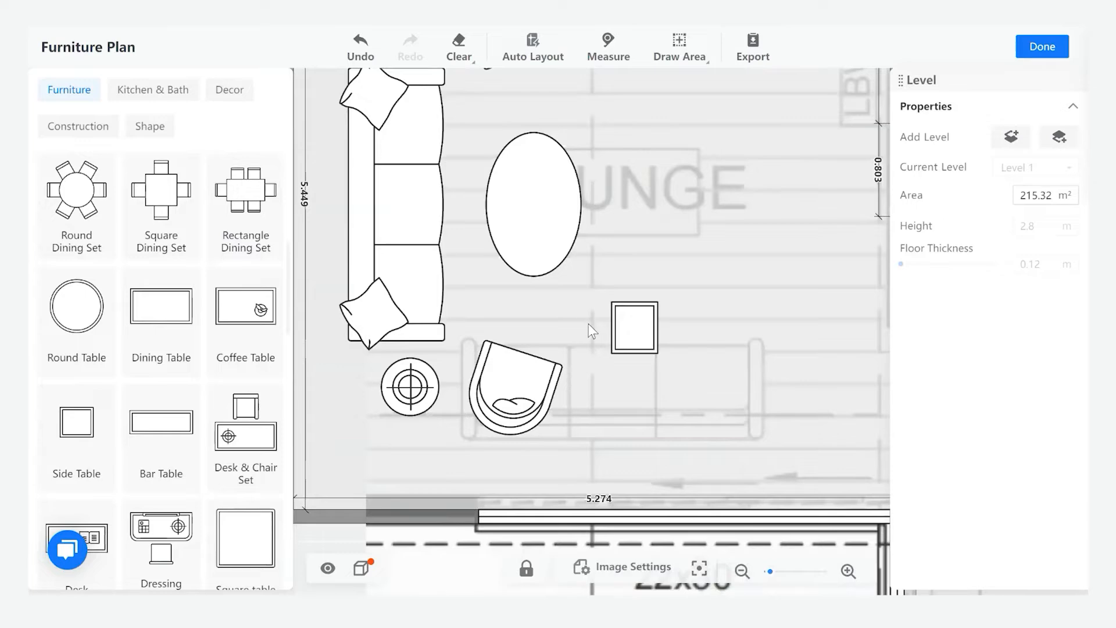
click(588, 324)
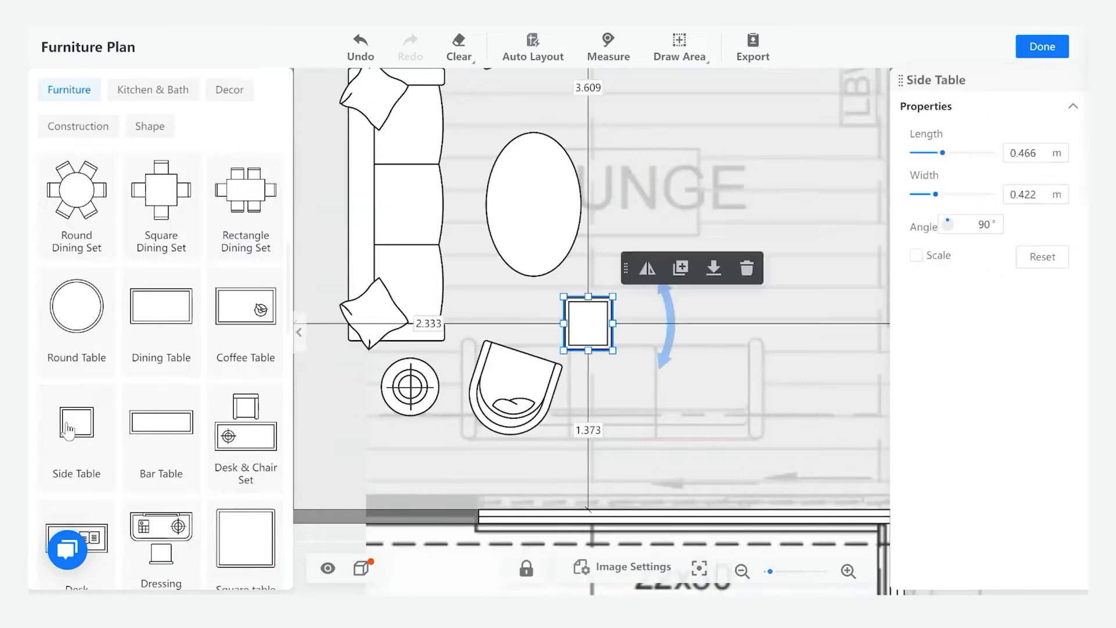
- Place a Shelving unit in the upper part of the lounge, near the scullery wall
scroll(69, 427, down, 5)
scroll(69, 429, down, 3)
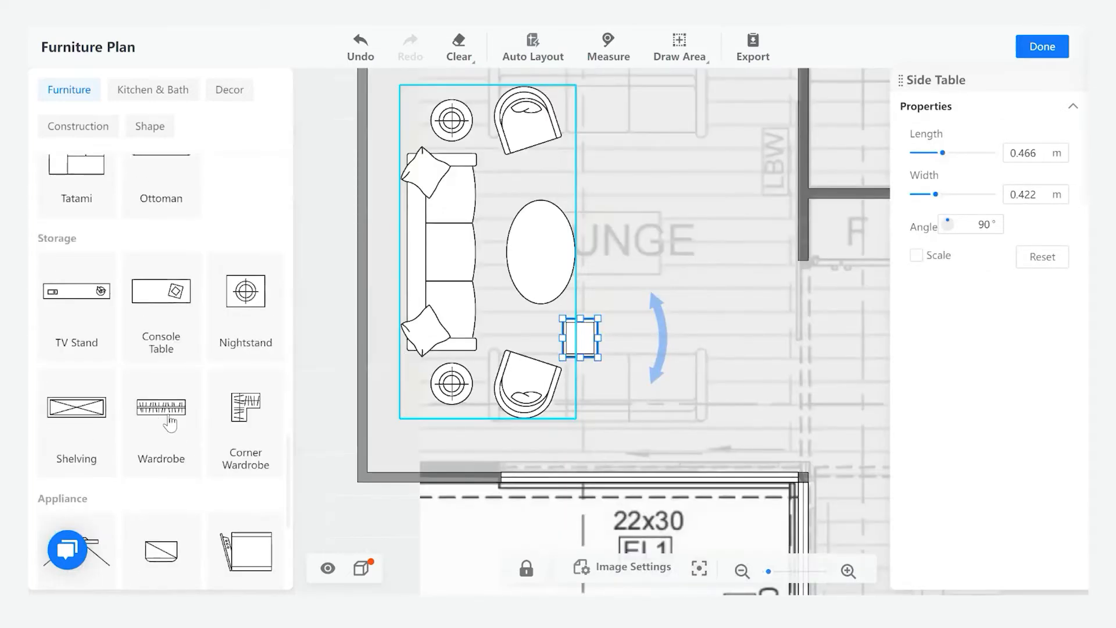
scroll(169, 424, down, 2)
scroll(158, 433, down, 2)
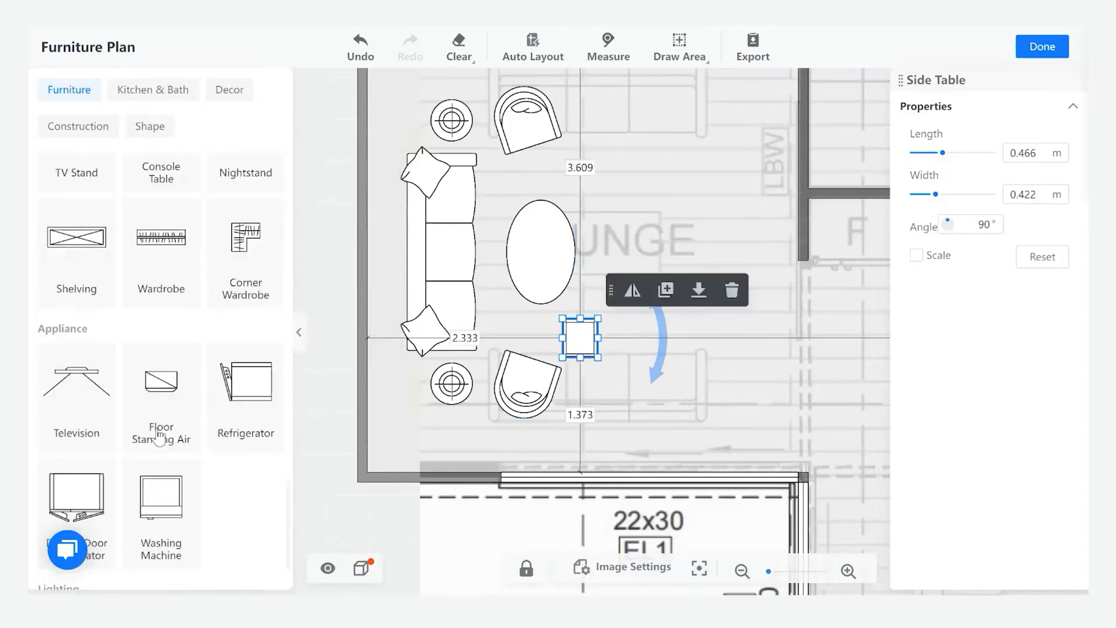
scroll(215, 418, up, 6)
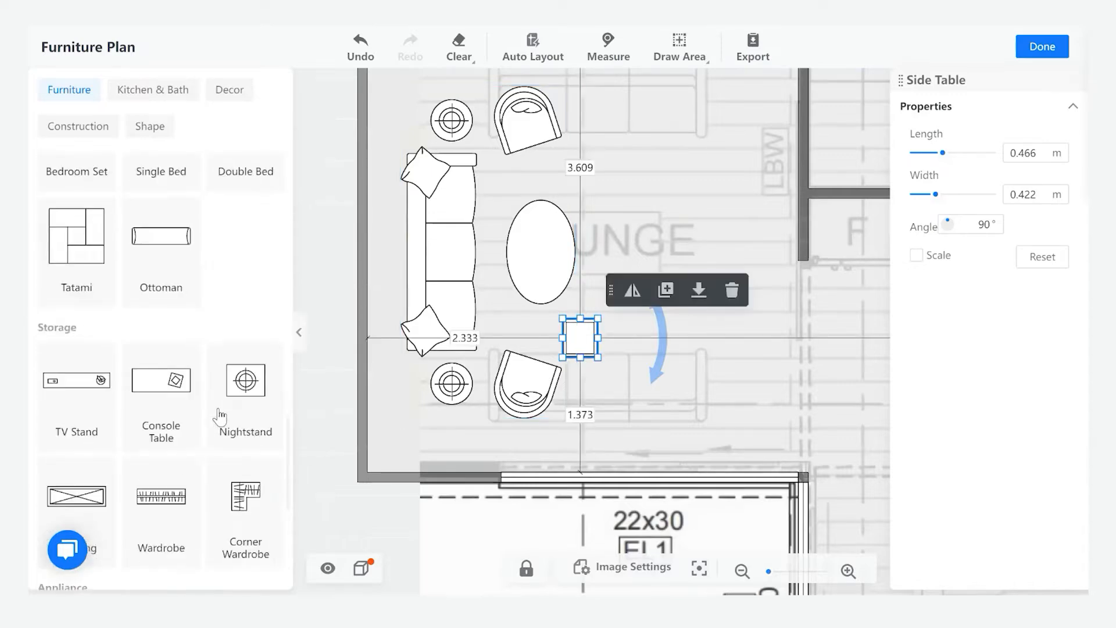
scroll(219, 416, down, 1)
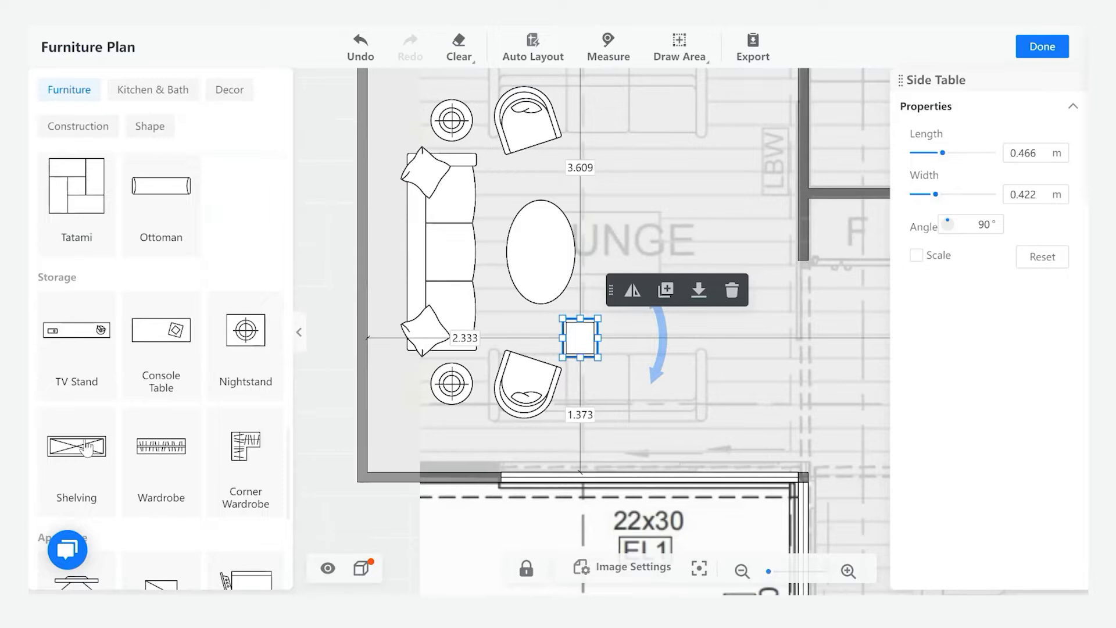
drag(85, 440, 694, 224)
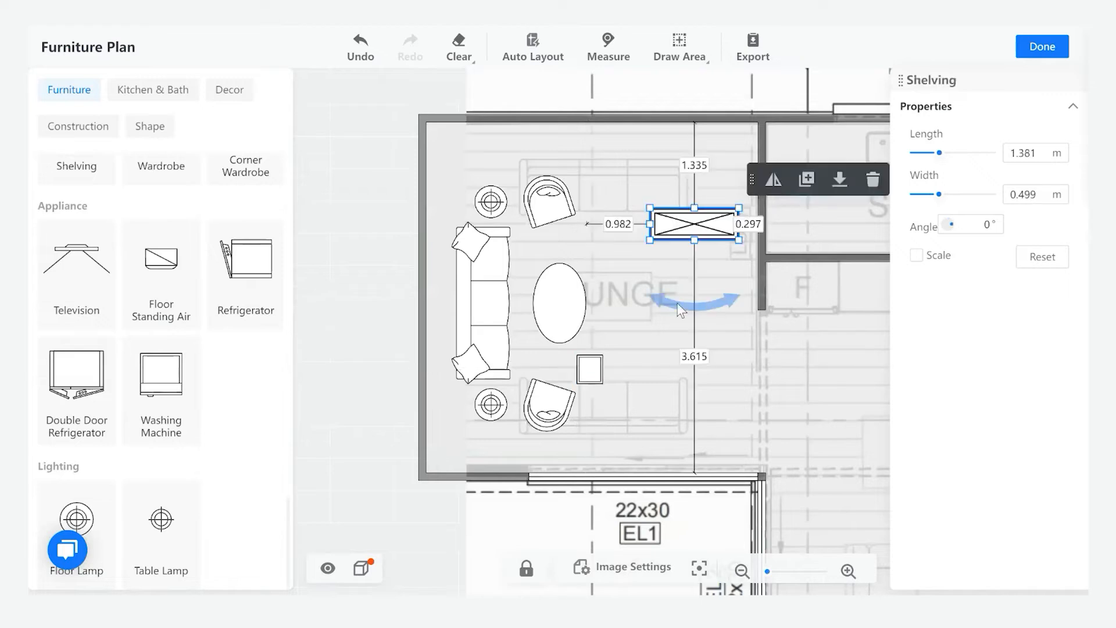
- Rotate the shelving to -90°, move it into the corner against the scullery wall and stretch it to about 2.18 m
drag(679, 308, 617, 230)
drag(631, 224, 623, 239)
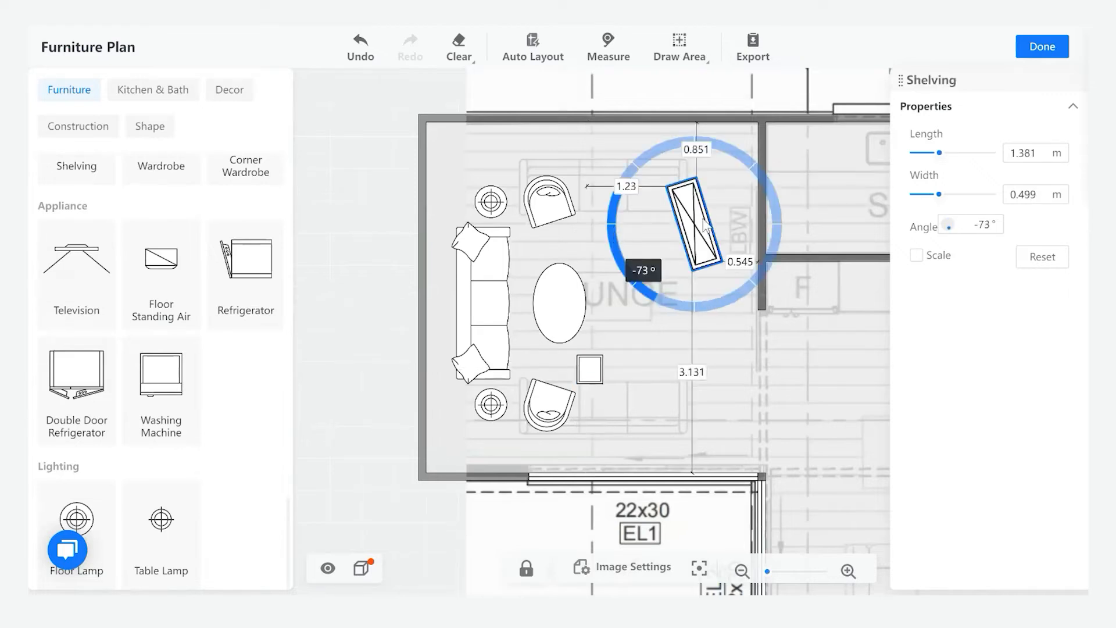
drag(703, 215, 760, 145)
drag(741, 211, 741, 308)
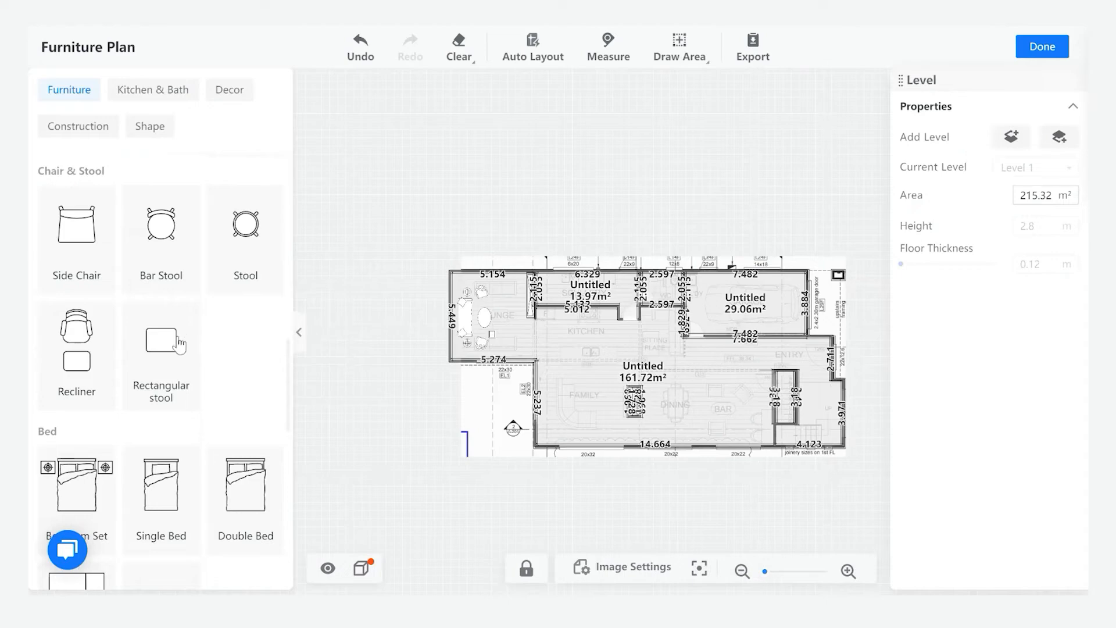
- Place a Floor Lamp in the lounge, just above and beside the side table
scroll(180, 343, down, 4)
scroll(95, 386, up, 1)
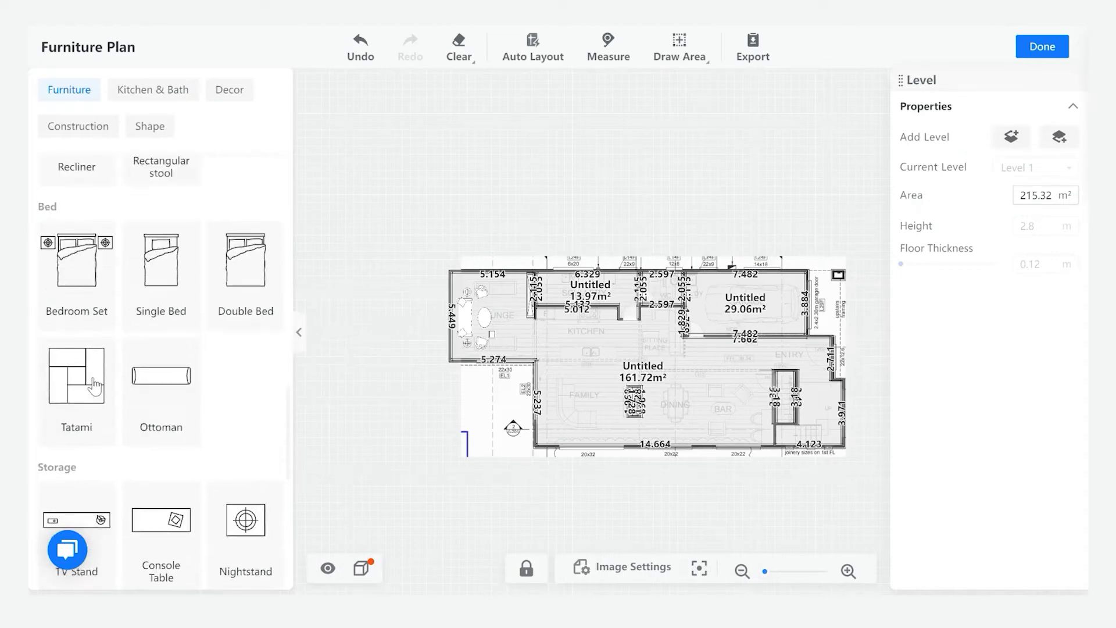
scroll(134, 366, down, 5)
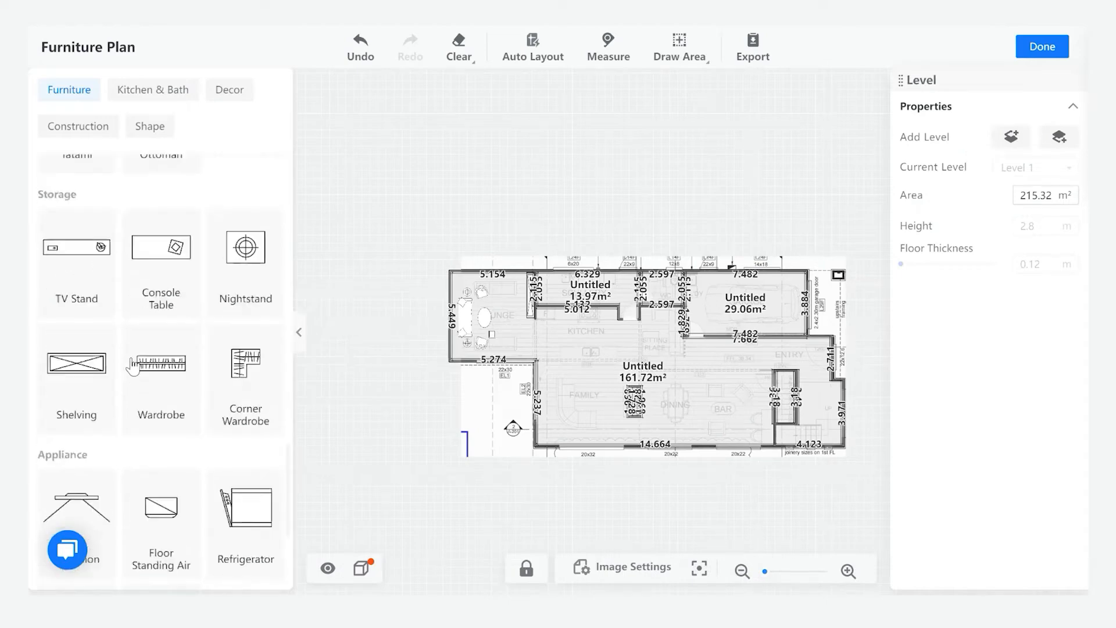
scroll(192, 381, down, 3)
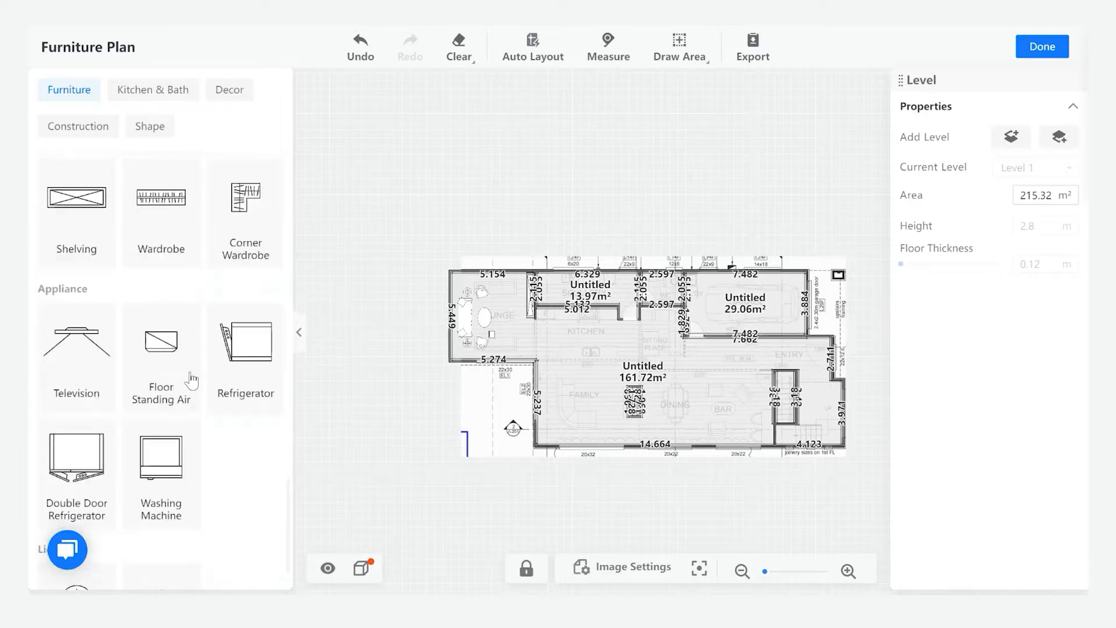
scroll(192, 381, down, 2)
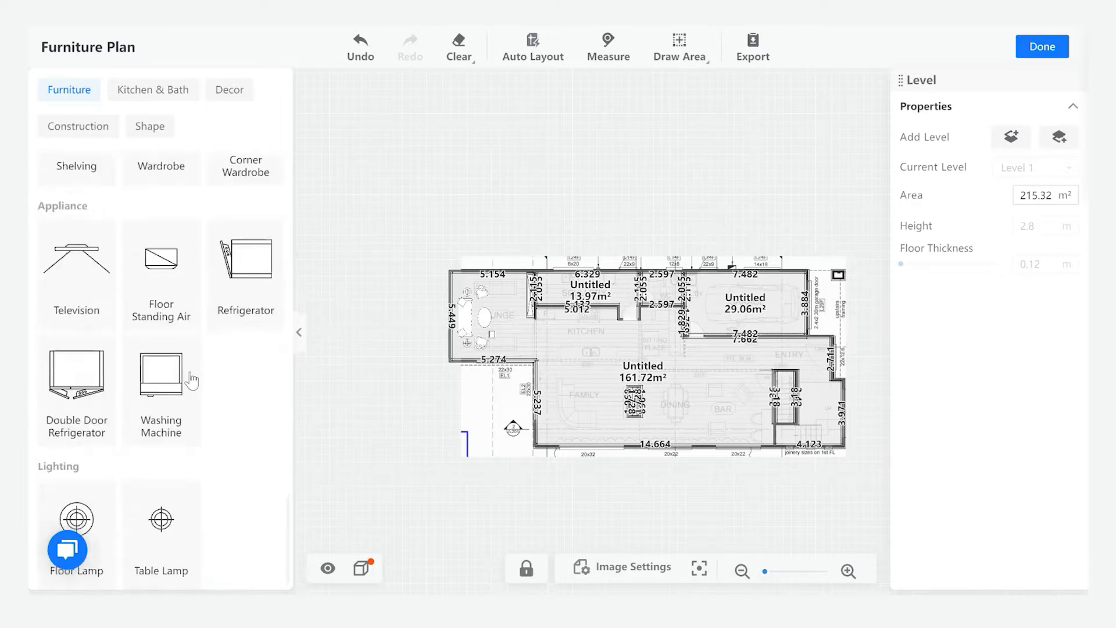
scroll(501, 313, up, 3)
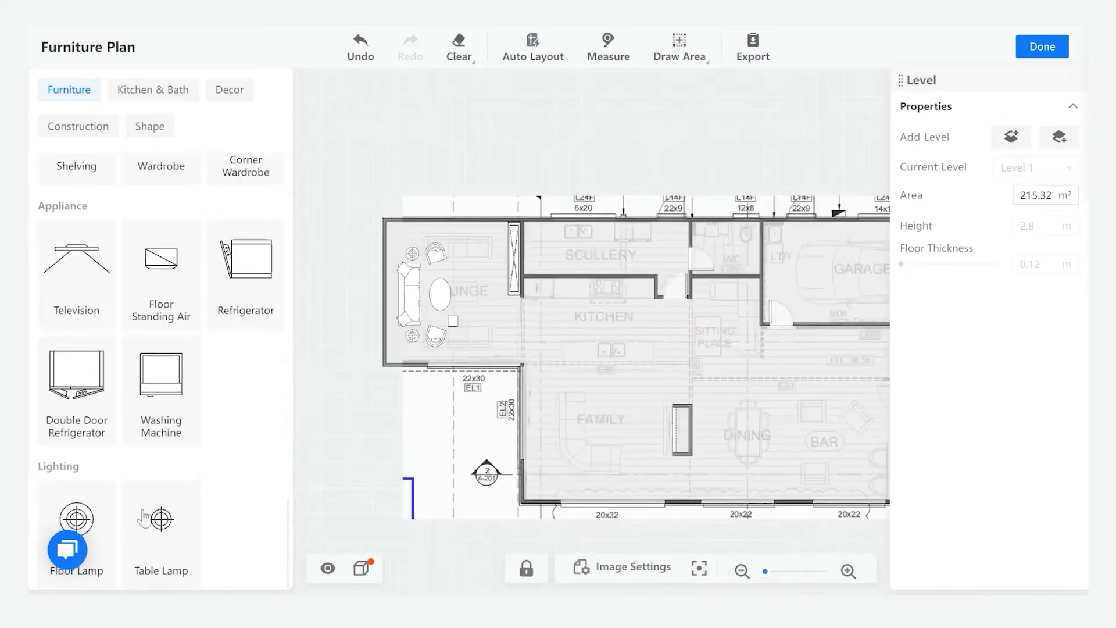
click(516, 283)
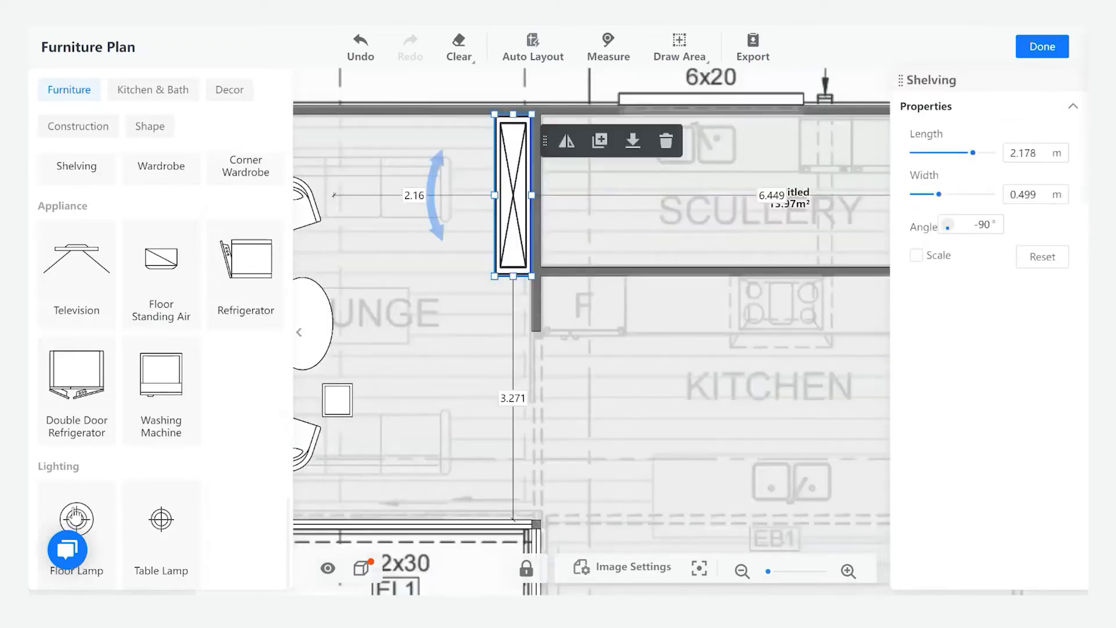
click(75, 517)
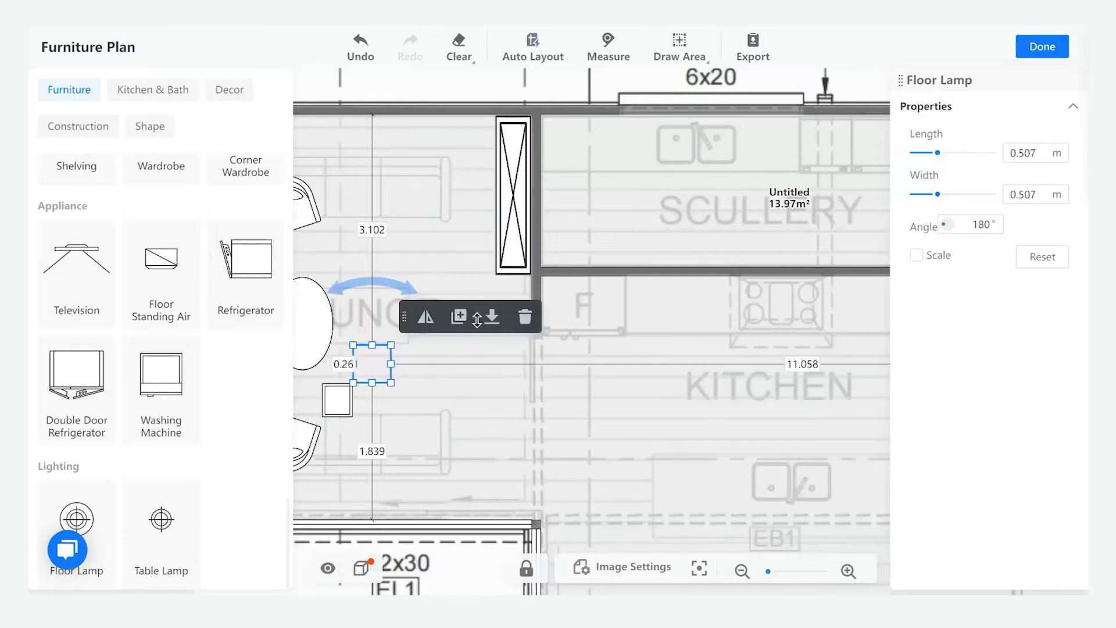
click(501, 340)
scroll(472, 350, up, 1)
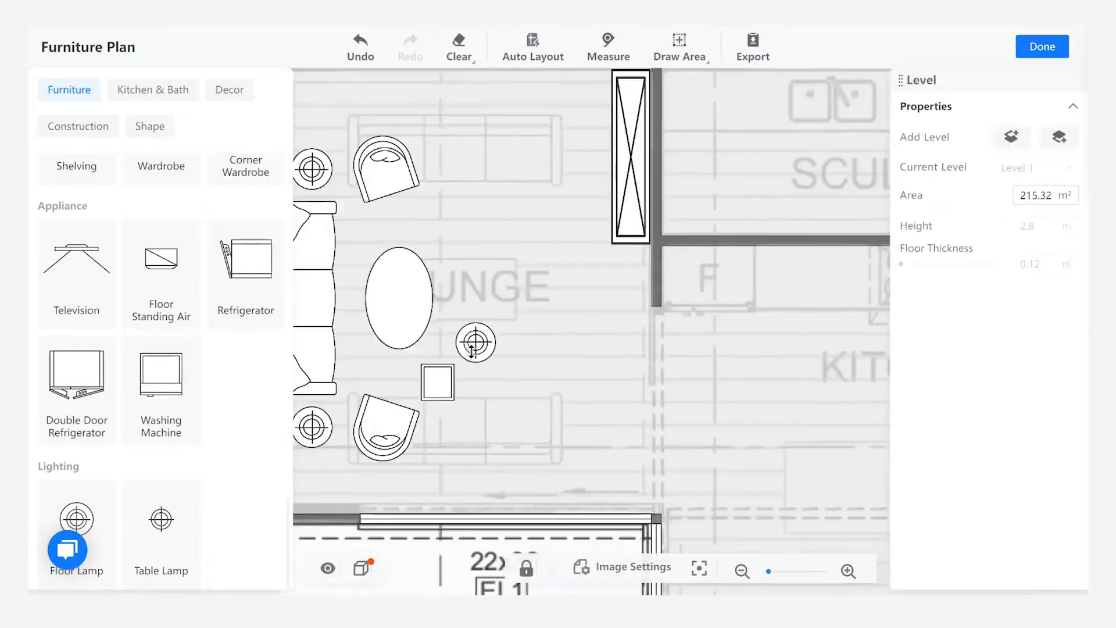
- Move the new floor lamp against the lounge's kitchen-side wall, directly below the shelving unit
drag(476, 343, 653, 281)
scroll(521, 386, down, 1)
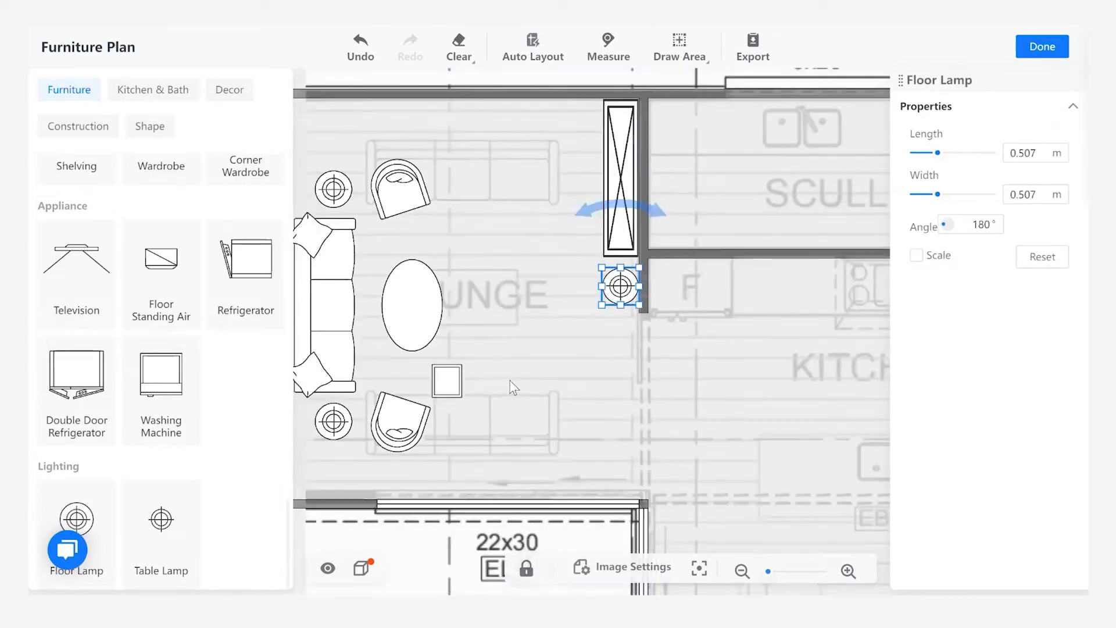
click(518, 222)
scroll(519, 222, down, 5)
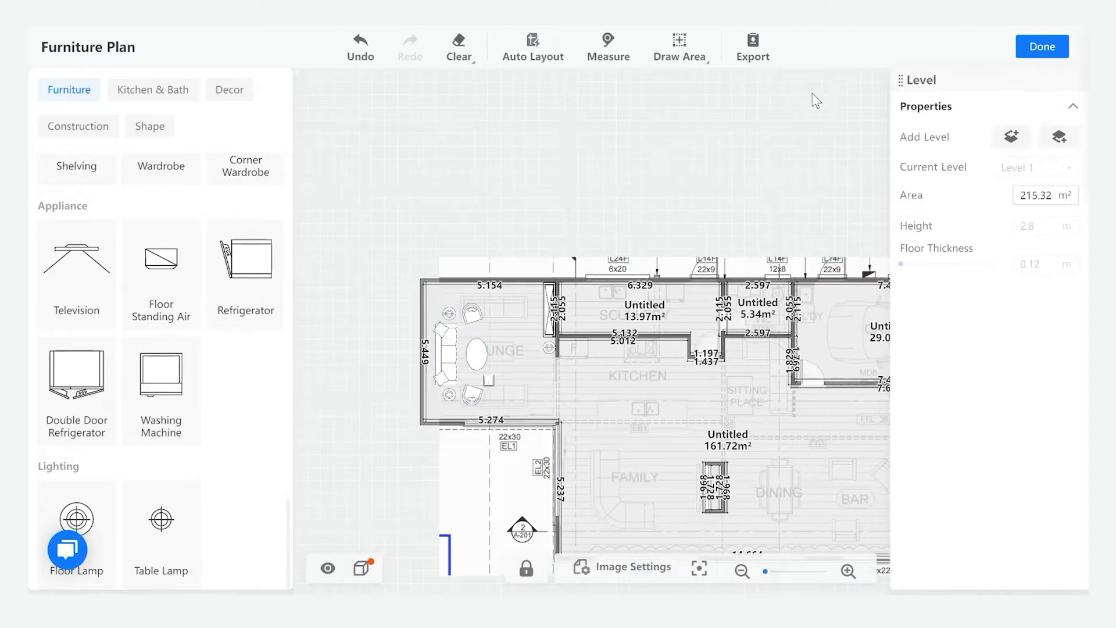
- Finish the Furniture Plan and examine the furnished house model in 3D from above and up close
scroll(529, 367, up, 2)
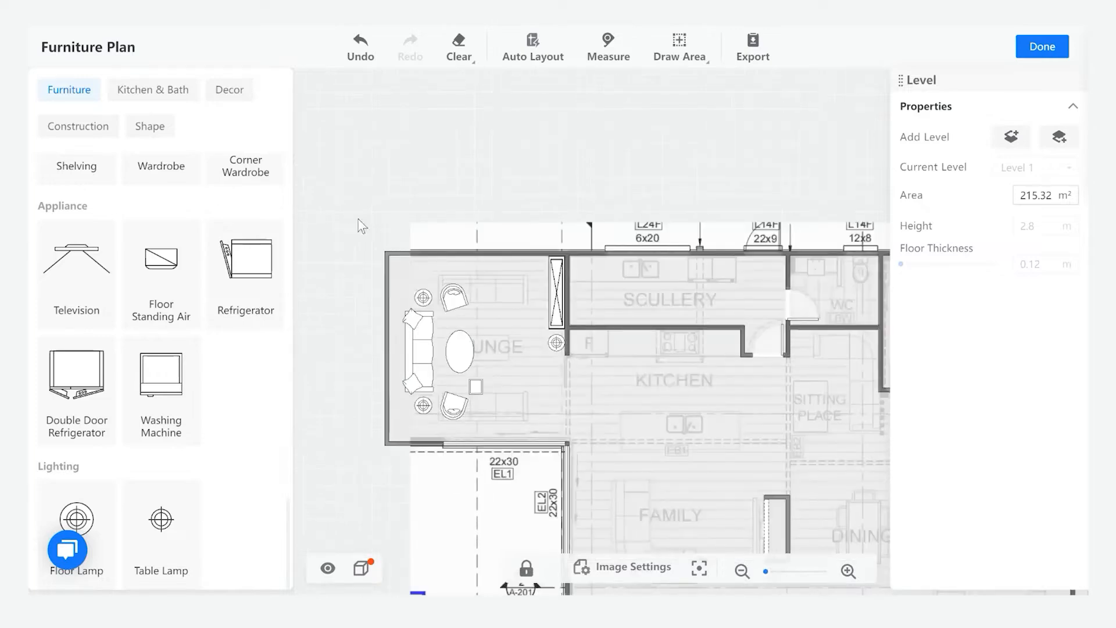
click(1032, 46)
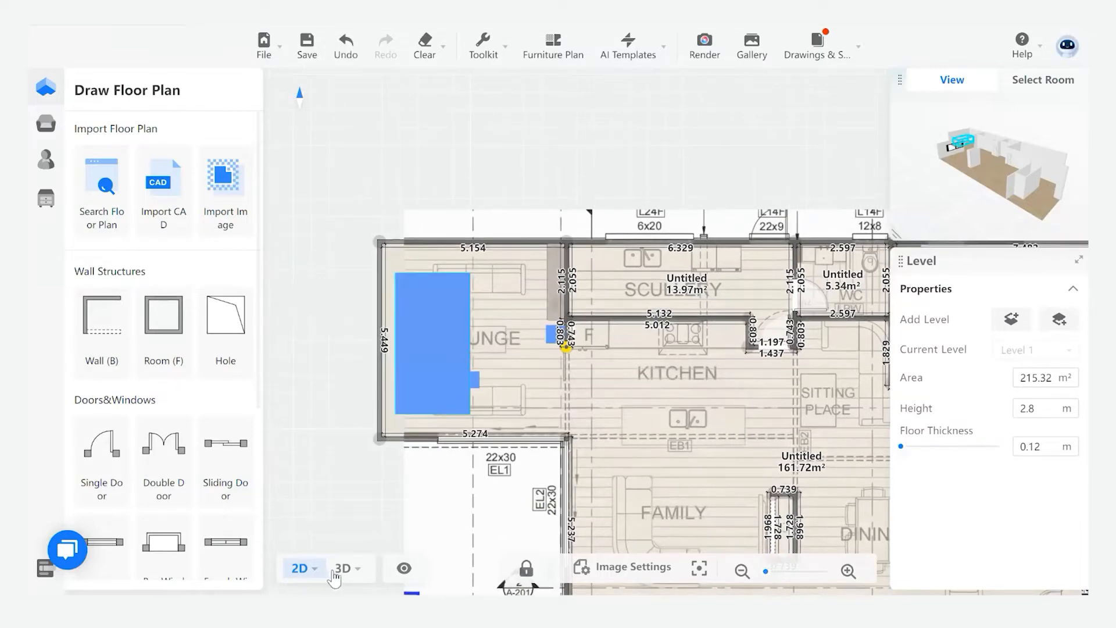
click(336, 576)
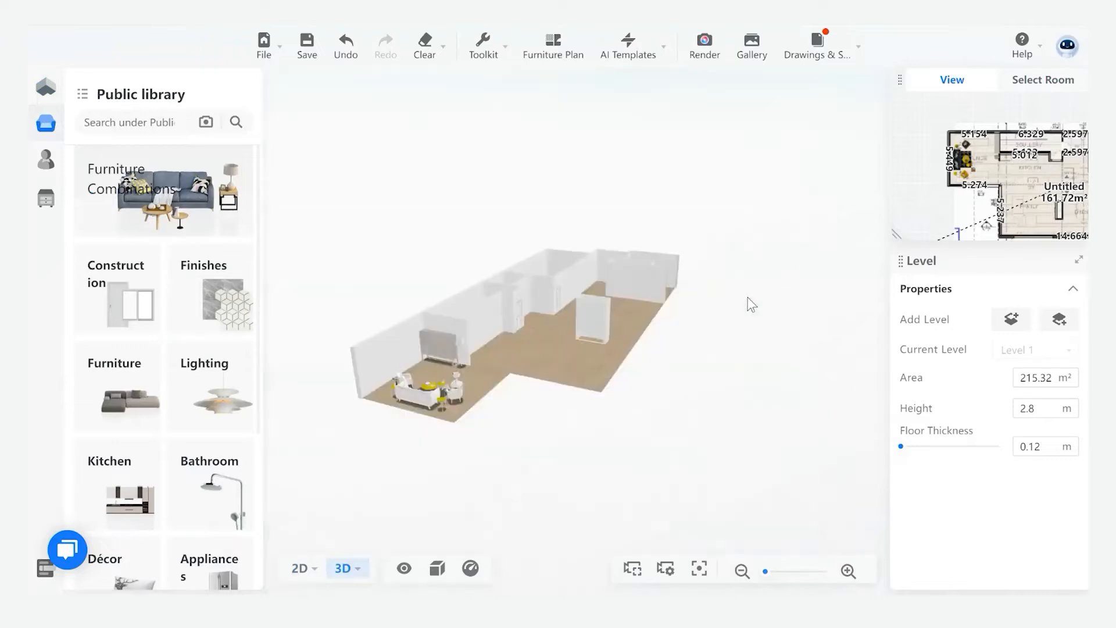
drag(748, 298, 665, 346)
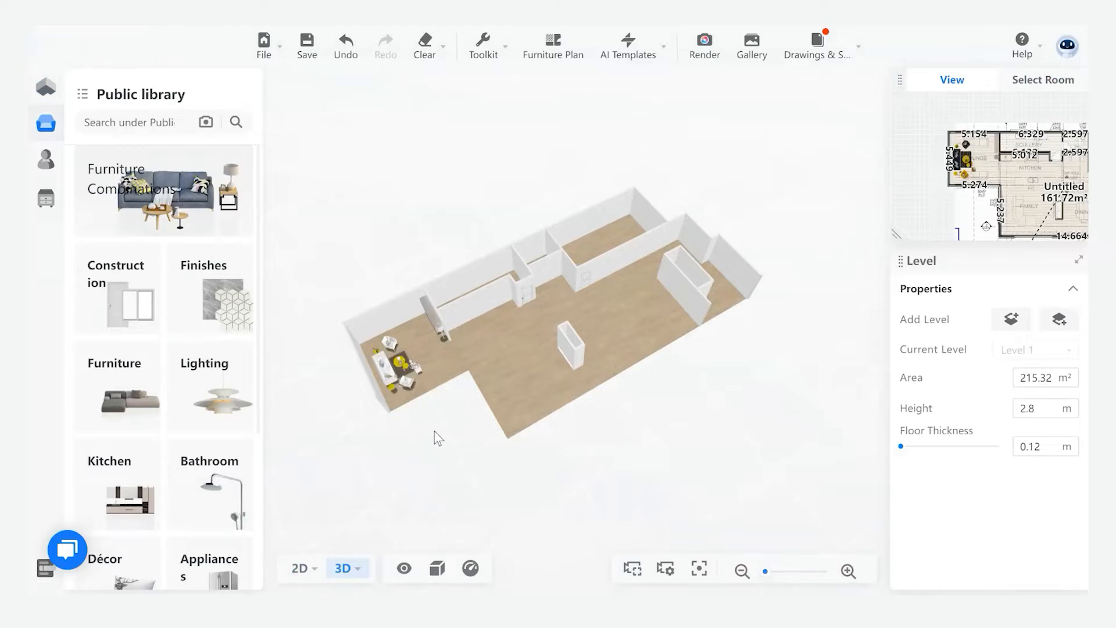
scroll(724, 453, up, 2)
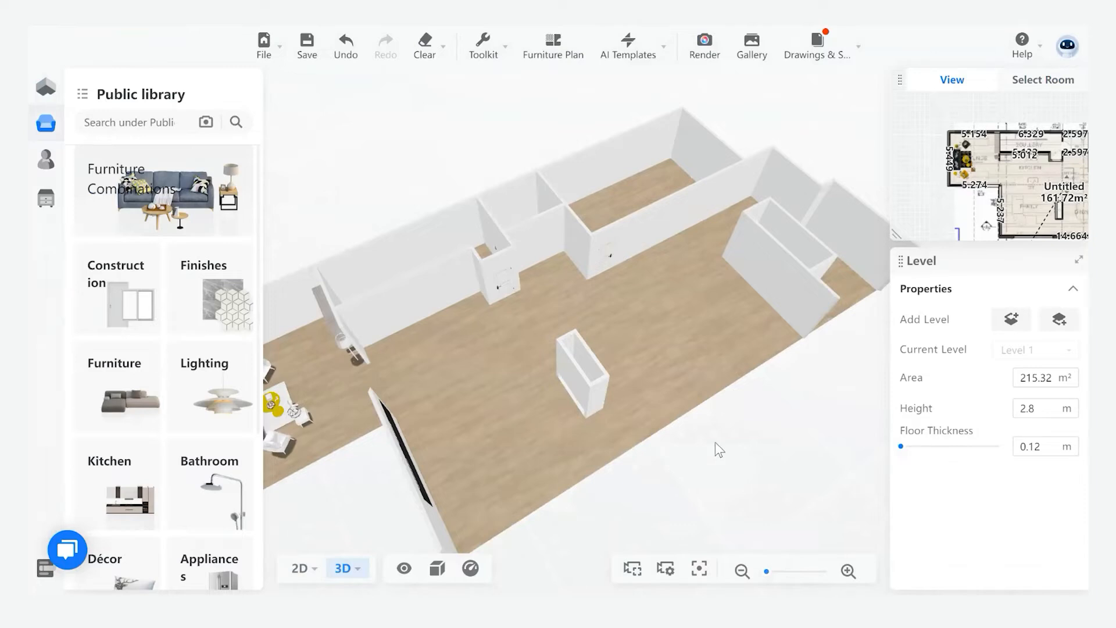
scroll(715, 443, down, 3)
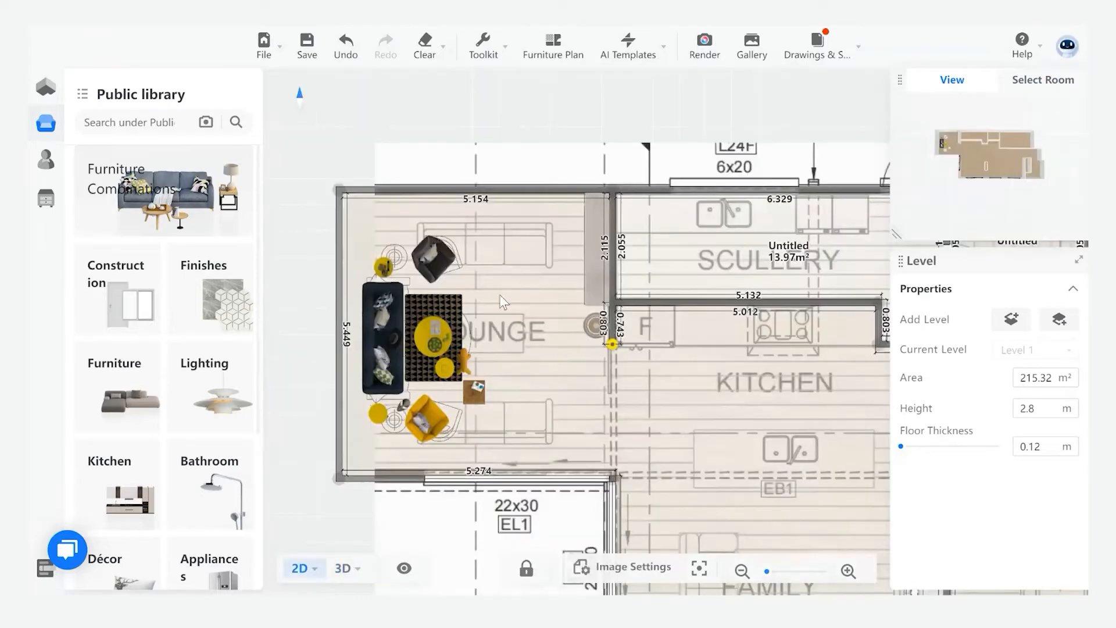
- Return to the 2D plan and browse the Beds models and their filter options in the library's Furniture category
scroll(605, 484, down, 5)
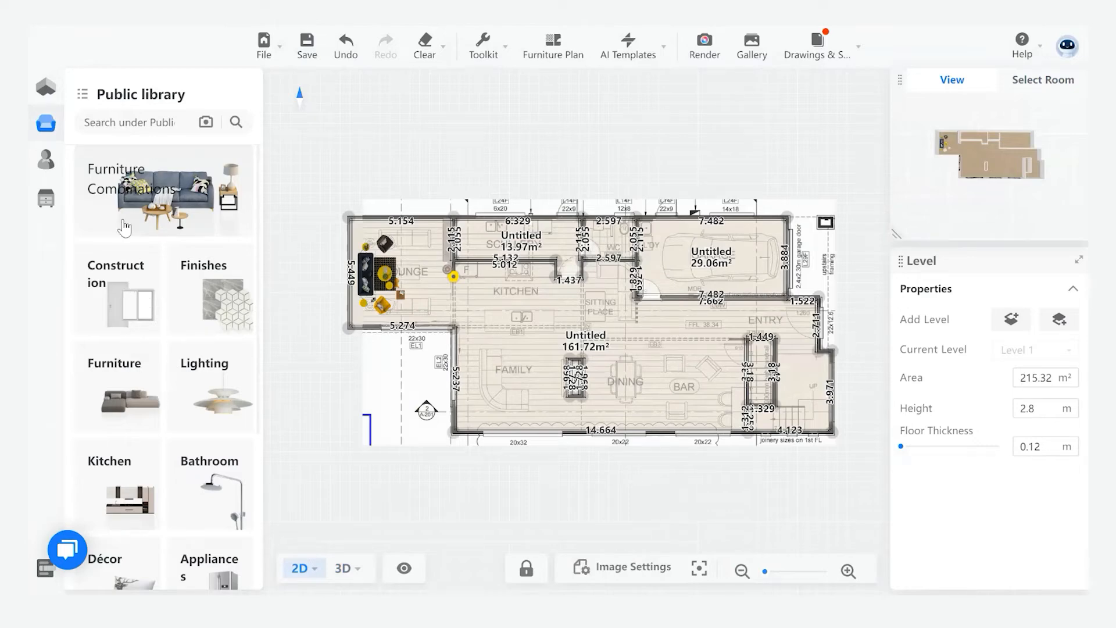
scroll(124, 232, down, 3)
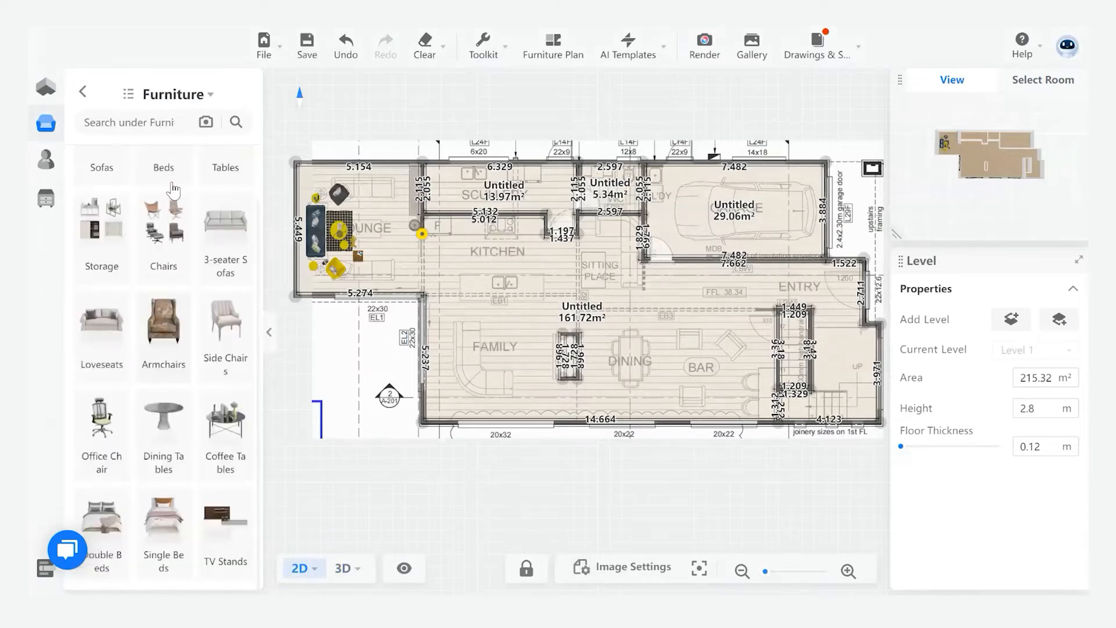
click(170, 182)
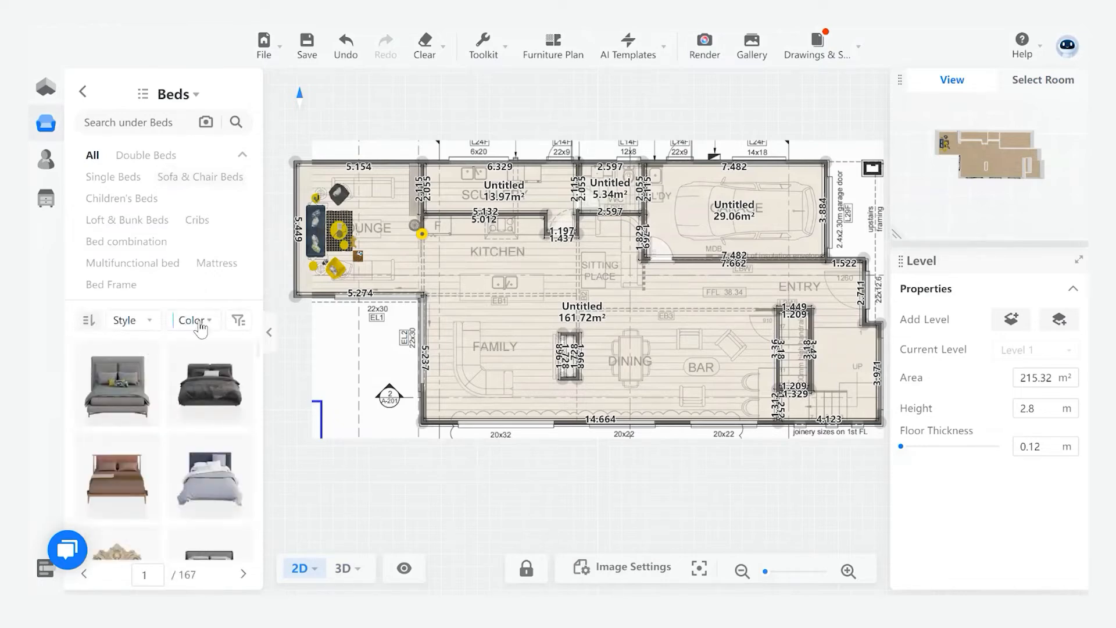
scroll(150, 424, down, 5)
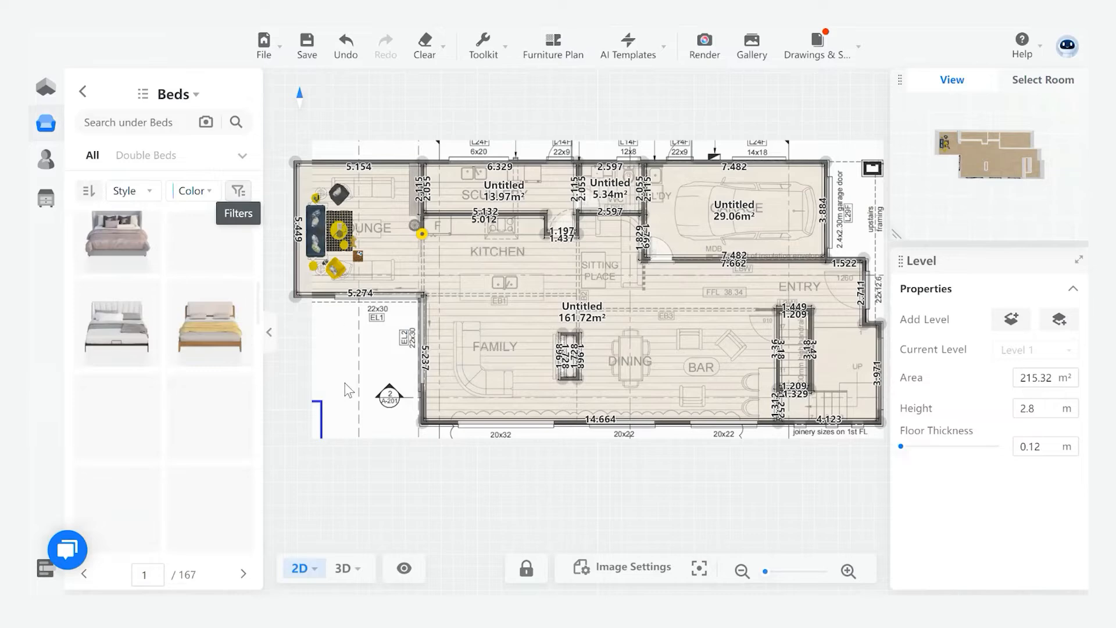
click(239, 192)
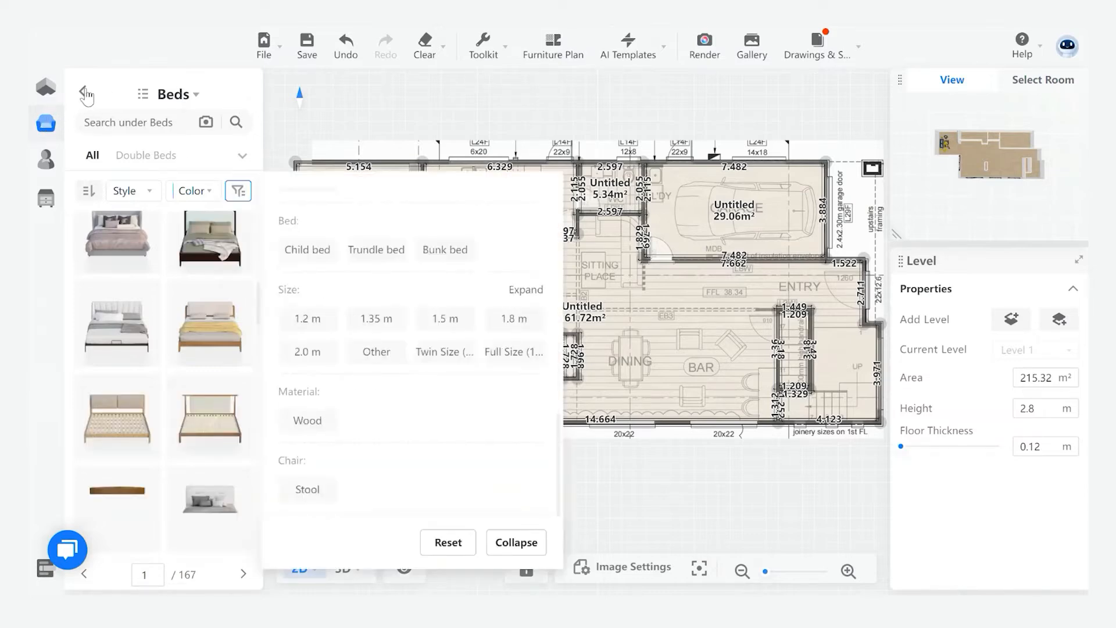
click(96, 95)
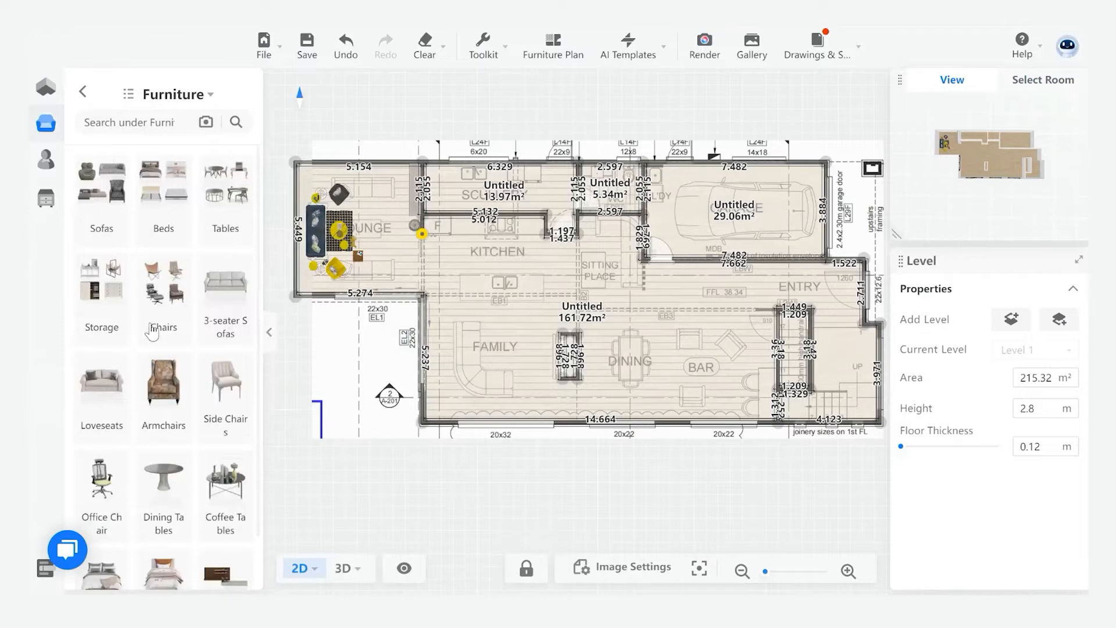
scroll(153, 331, down, 1)
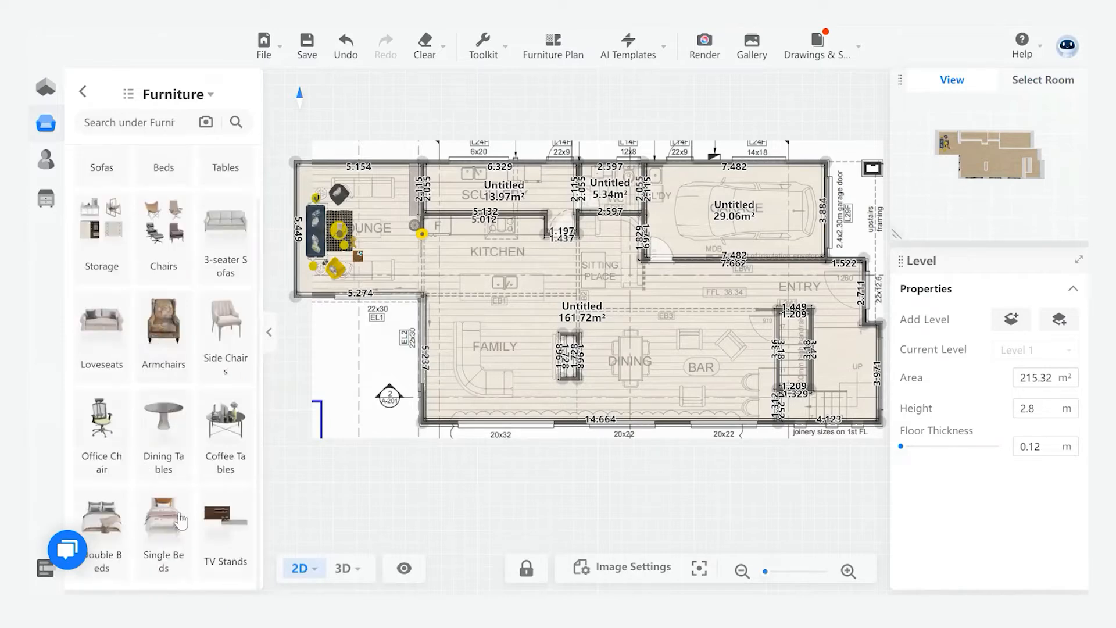
- Look through the public library's main categories, including the Décor and Construction subcategories
click(82, 91)
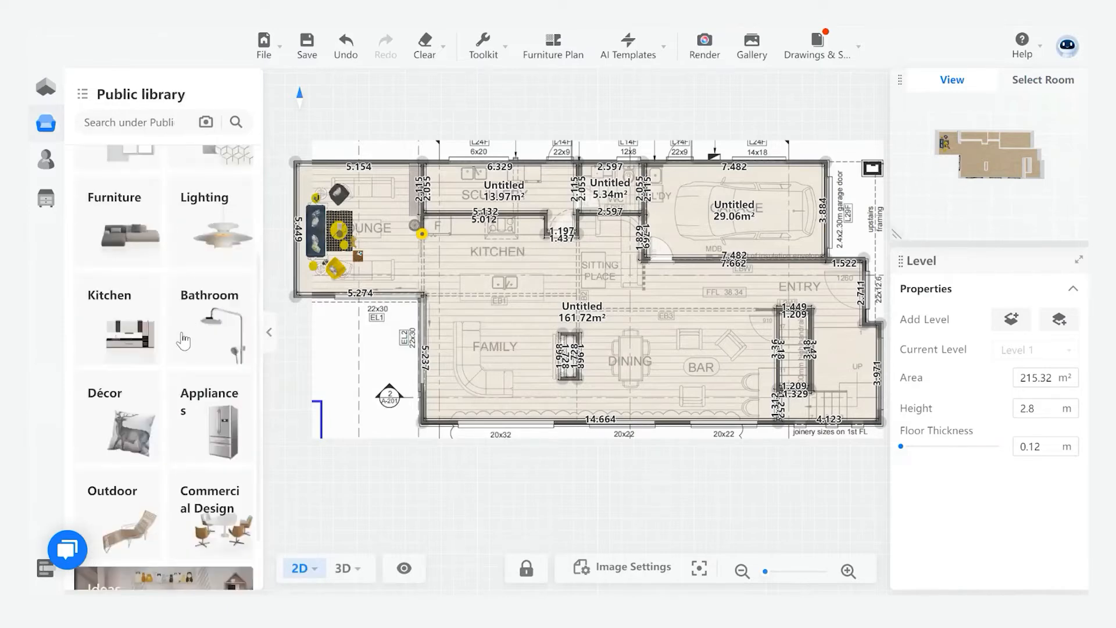
scroll(200, 377, down, 1)
scroll(203, 356, up, 1)
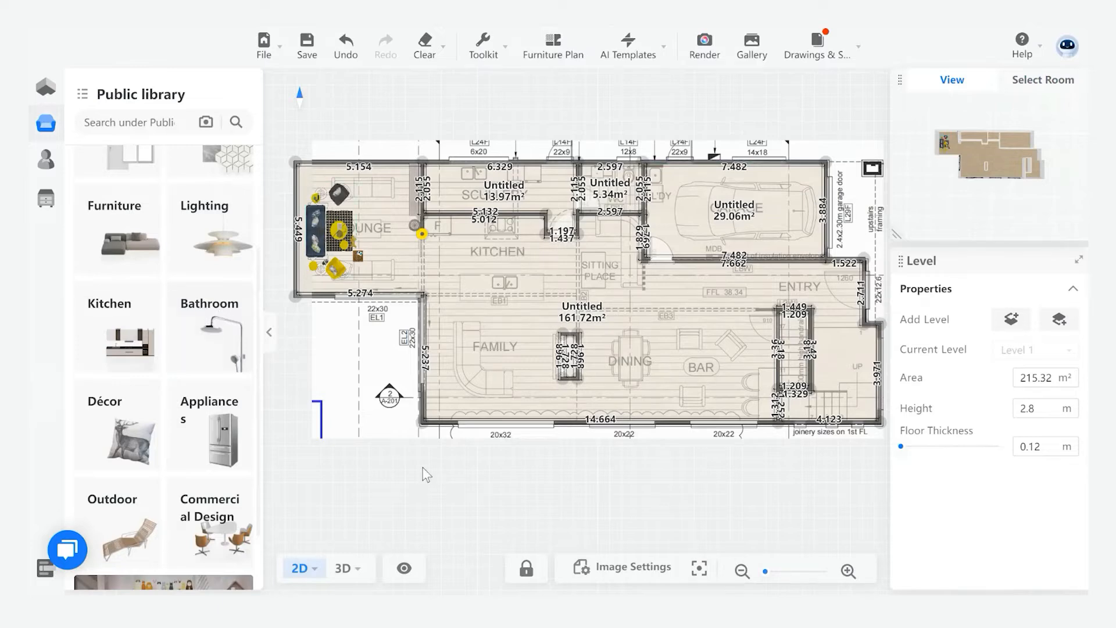
scroll(182, 493, down, 1)
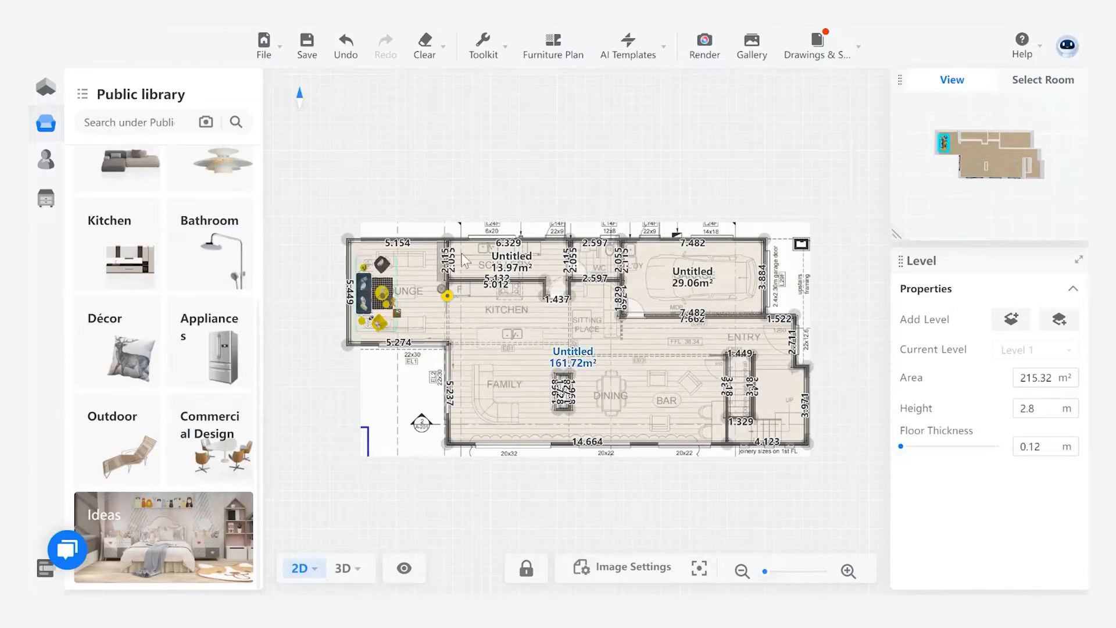
scroll(178, 265, up, 4)
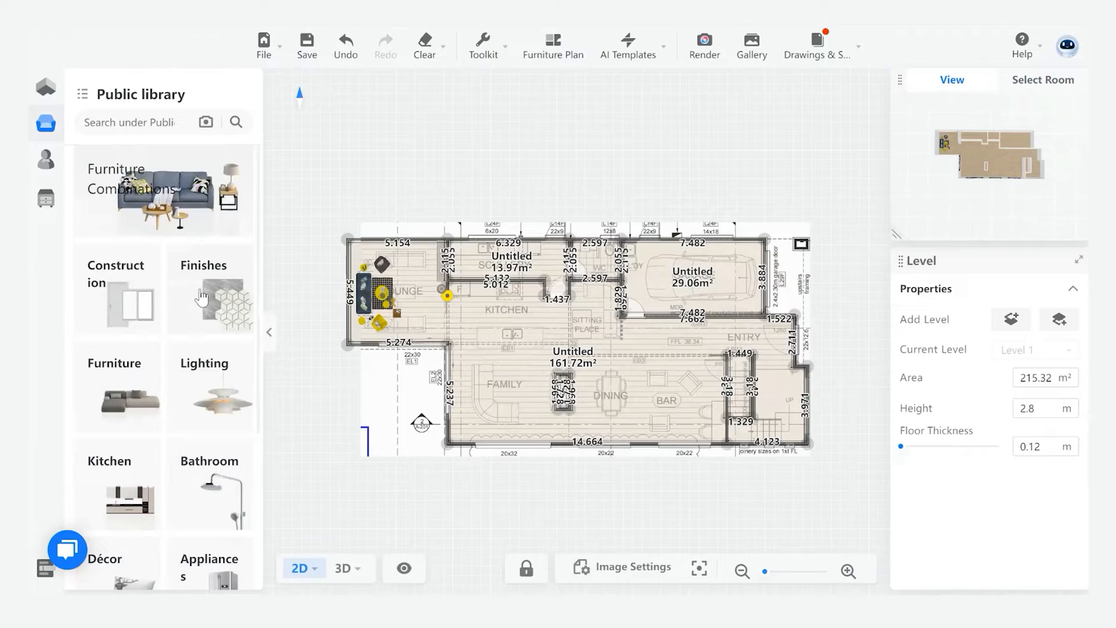
scroll(200, 298, down, 4)
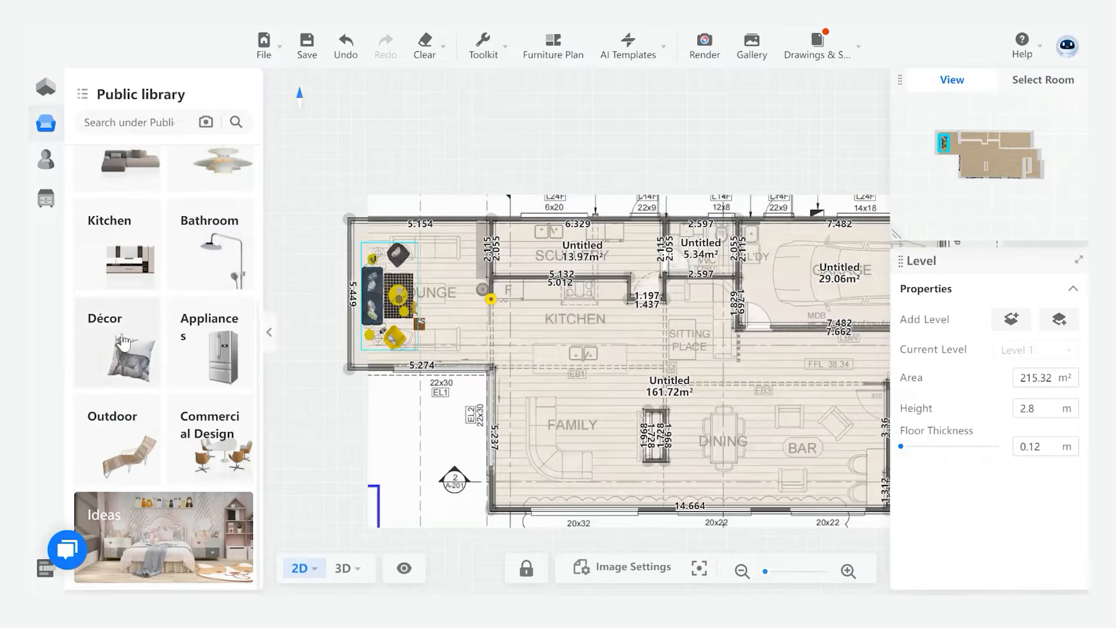
click(123, 342)
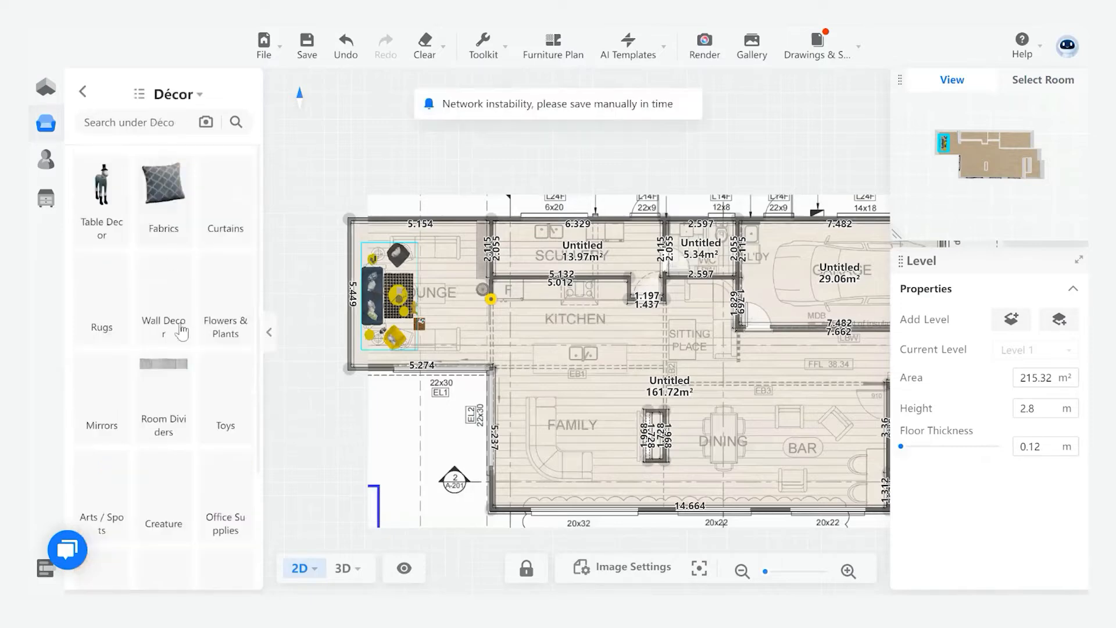
scroll(131, 432, up, 3)
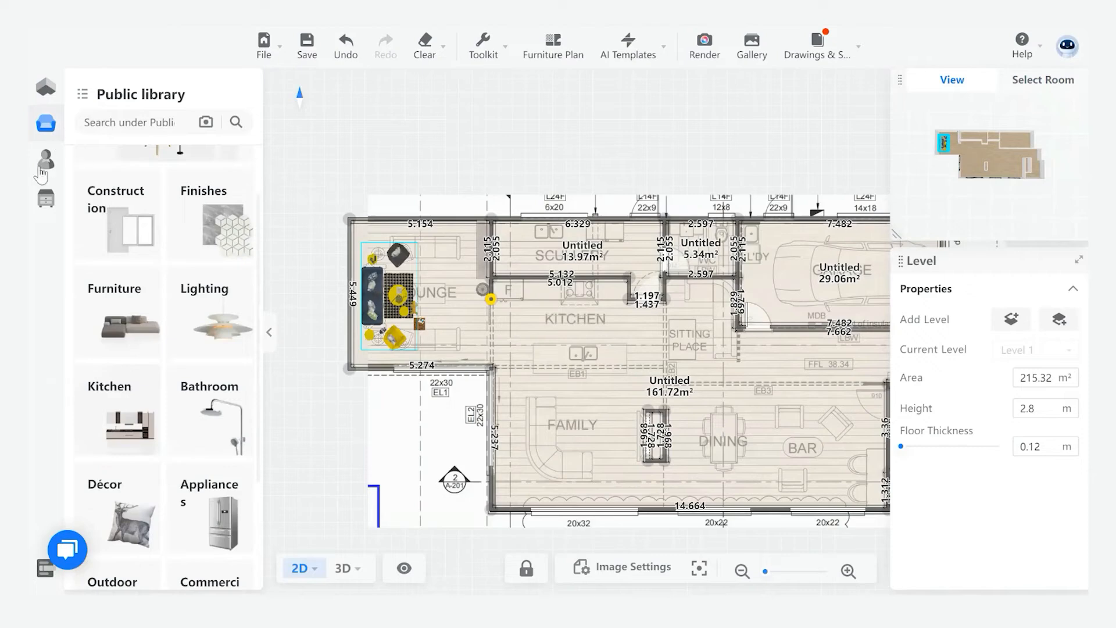
scroll(235, 255, up, 2)
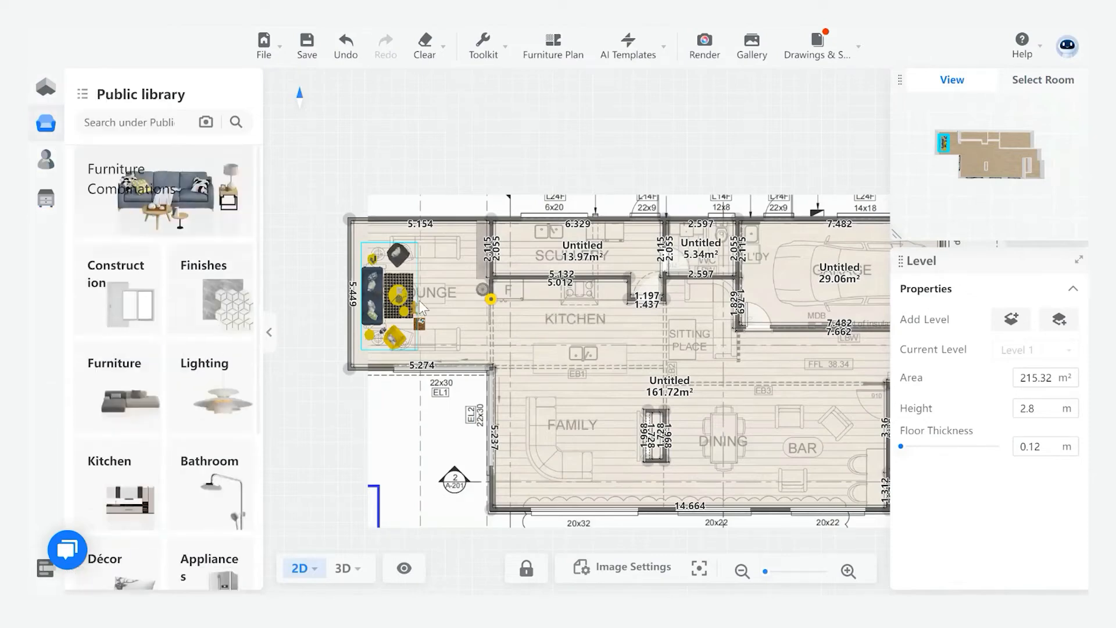
click(130, 282)
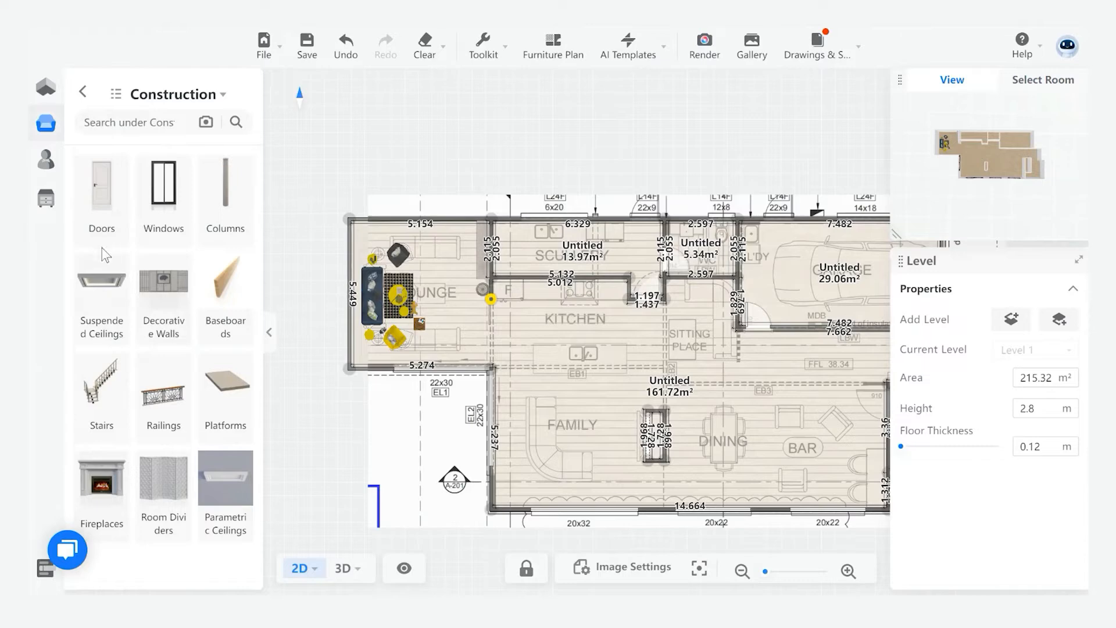
- Review the account's own model collections: favorites, uploads and recently used models
click(142, 169)
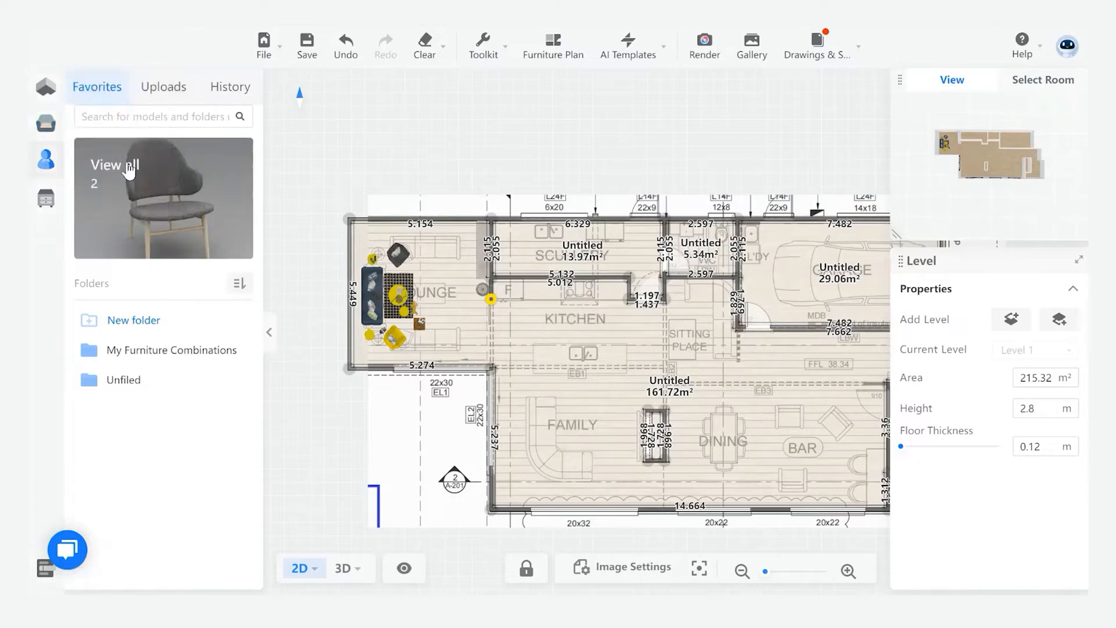
mouse_move(129, 171)
click(171, 93)
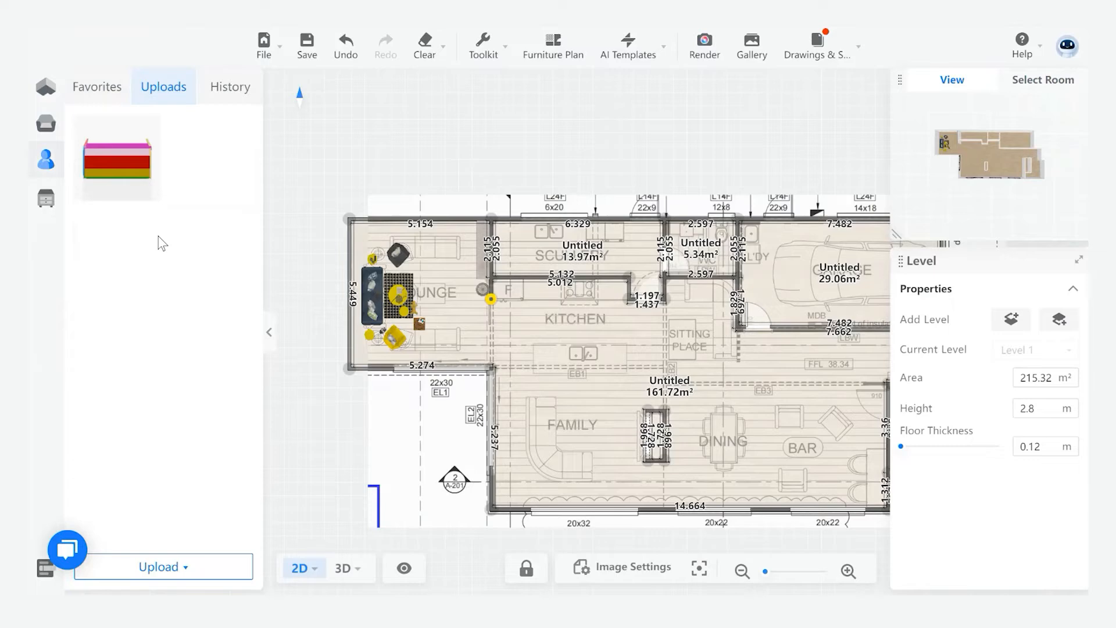
click(224, 90)
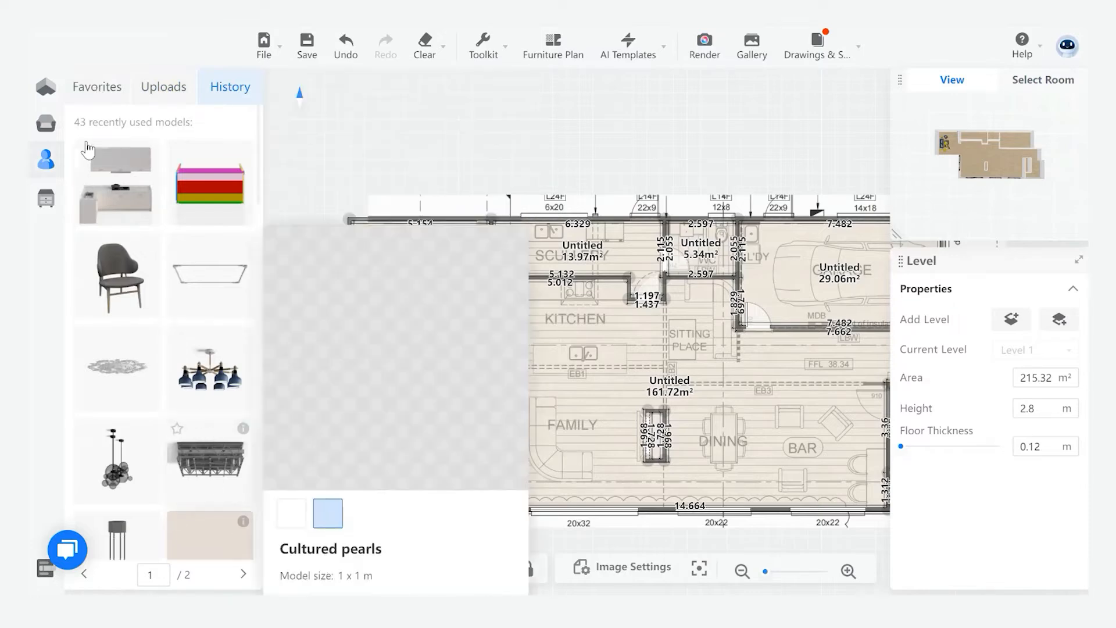
click(99, 92)
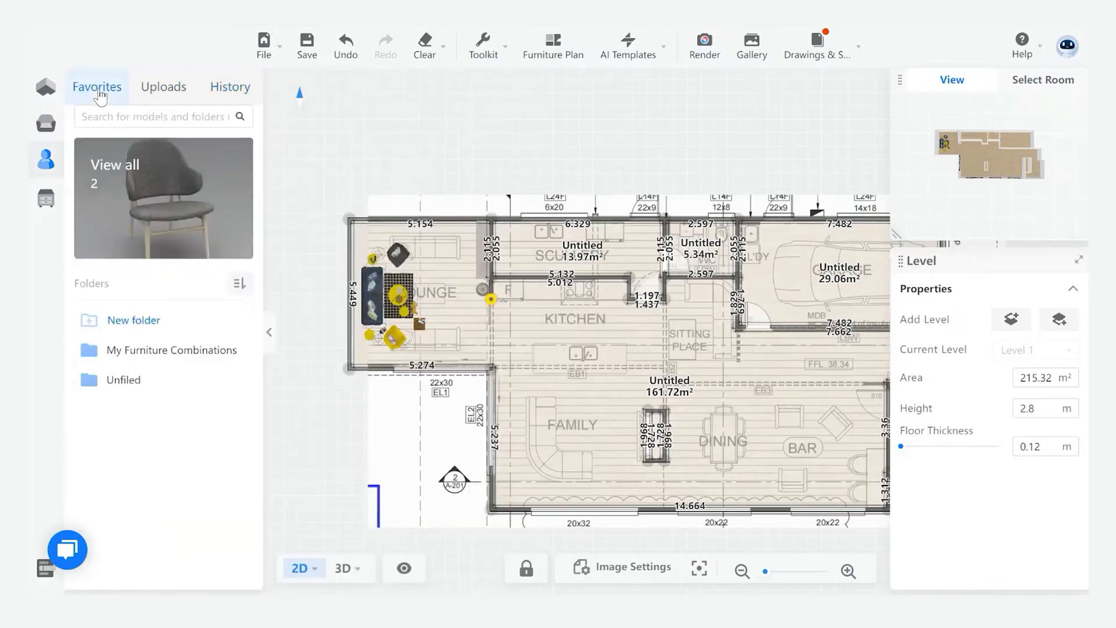
- Add the black armchair from the public library's Armchairs category to the favorites, and open the full list of favorite models
click(100, 123)
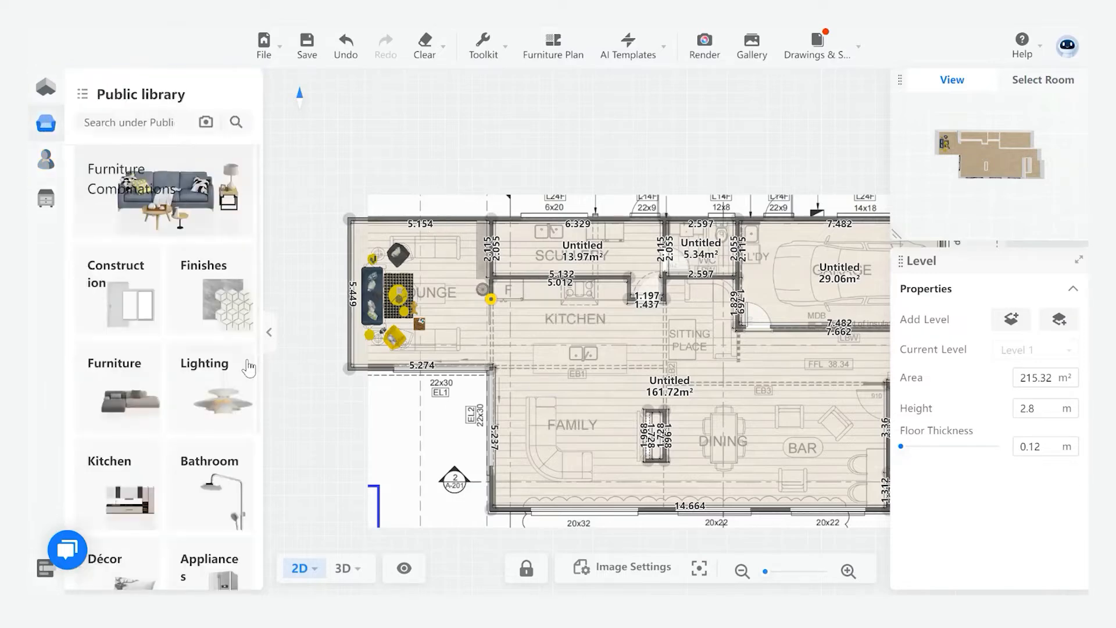
click(116, 391)
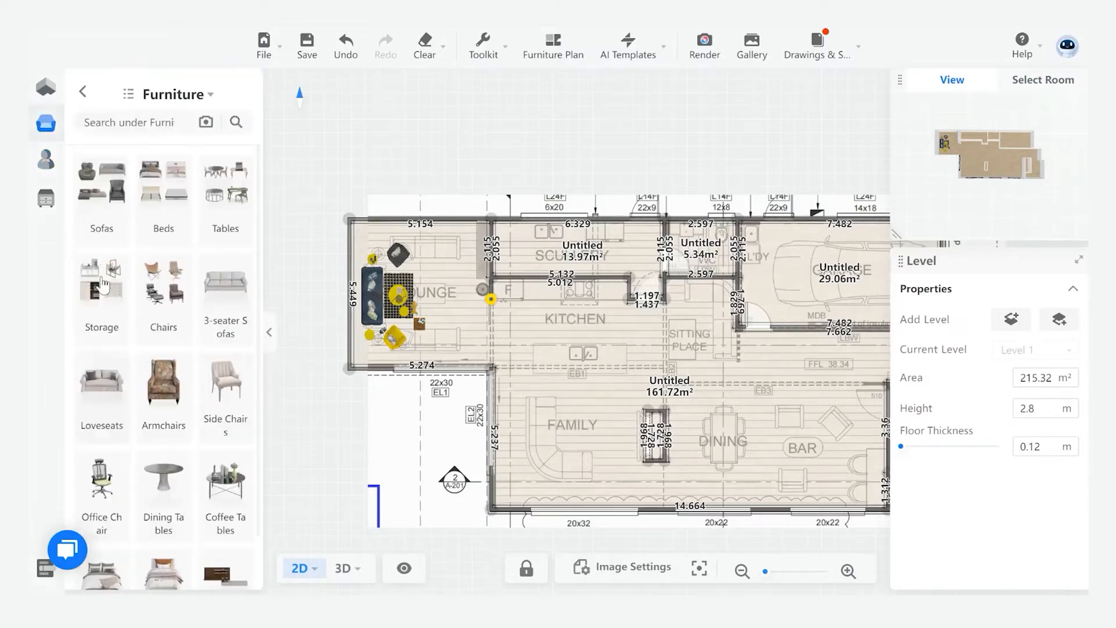
click(161, 397)
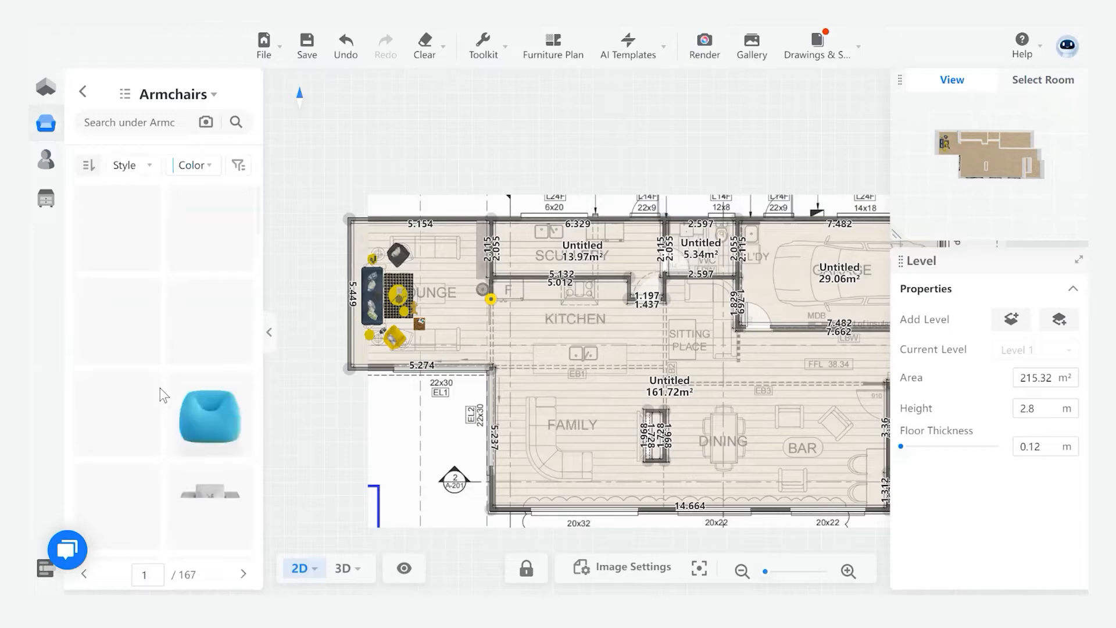
scroll(159, 389, down, 5)
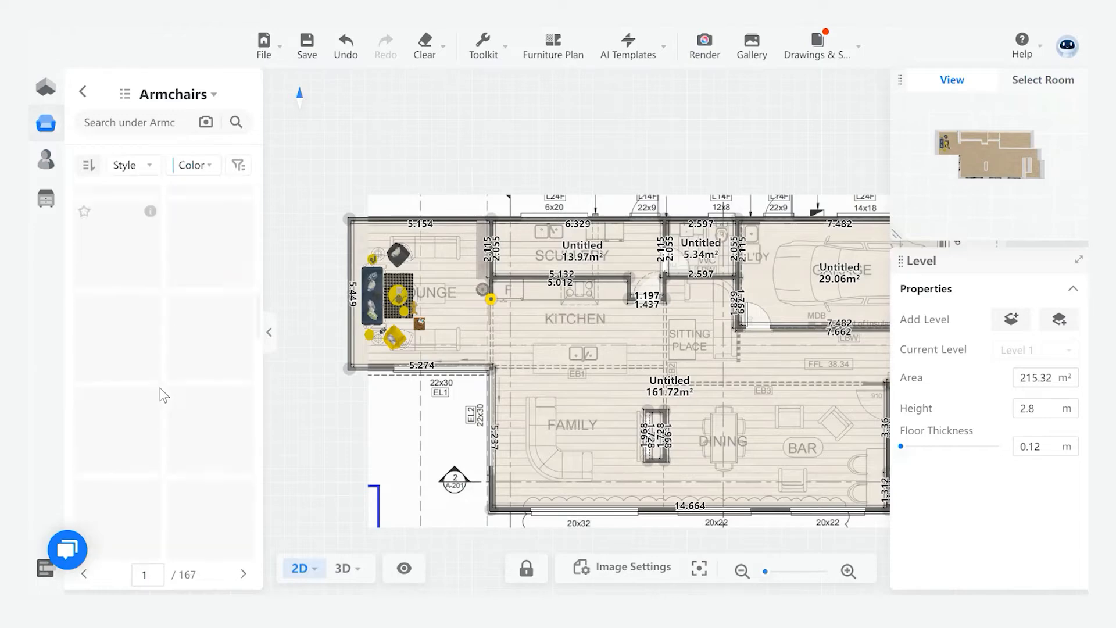
scroll(160, 388, down, 3)
scroll(162, 389, up, 4)
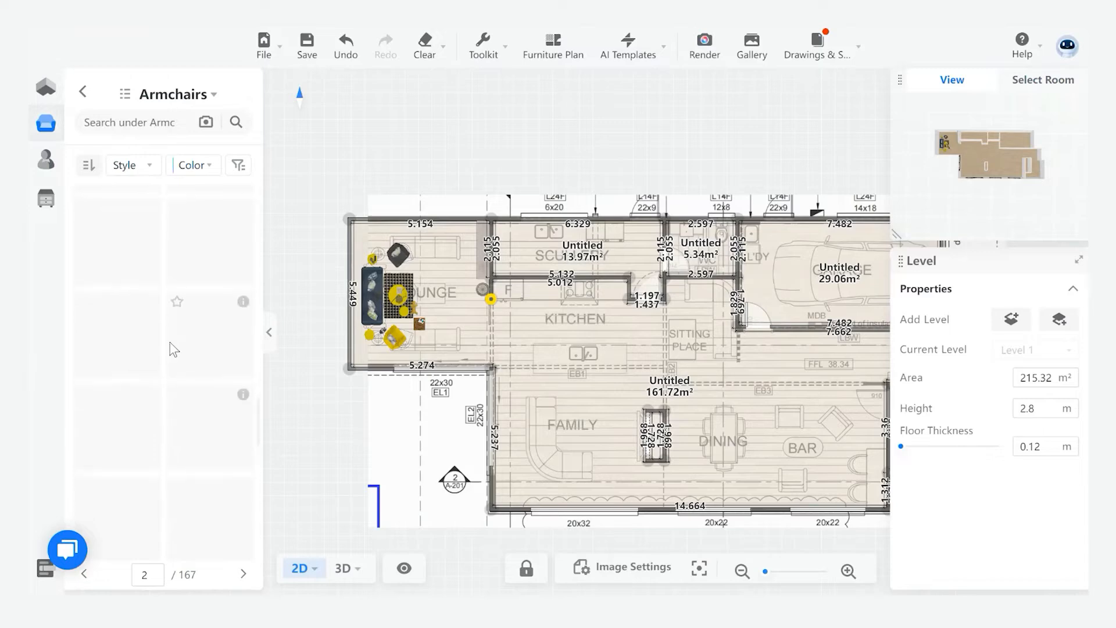
scroll(181, 358, up, 2)
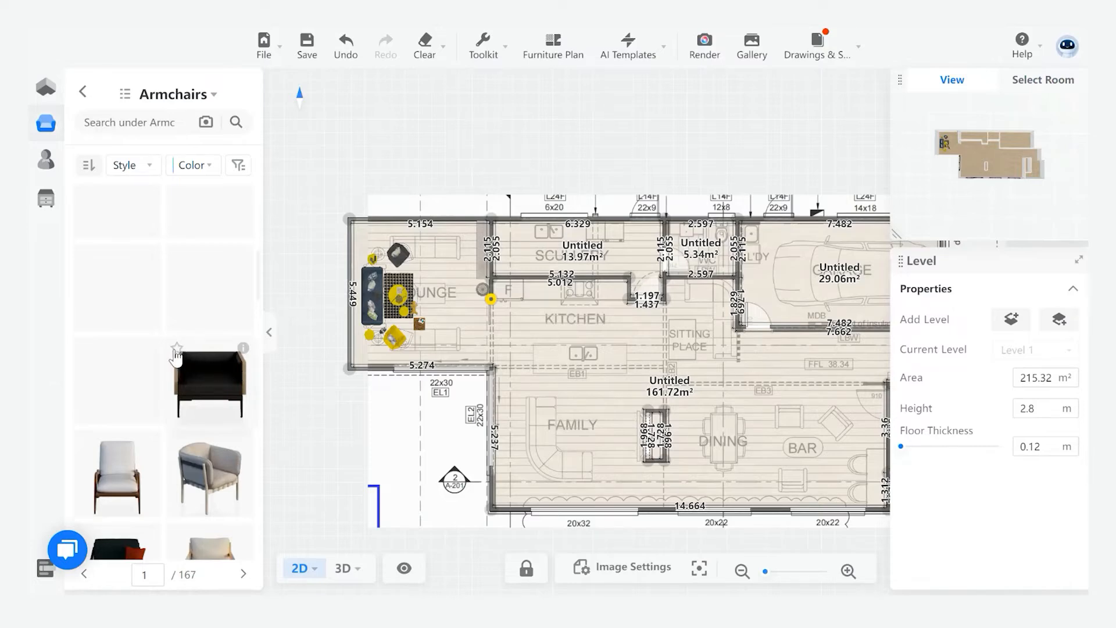
click(177, 349)
click(177, 350)
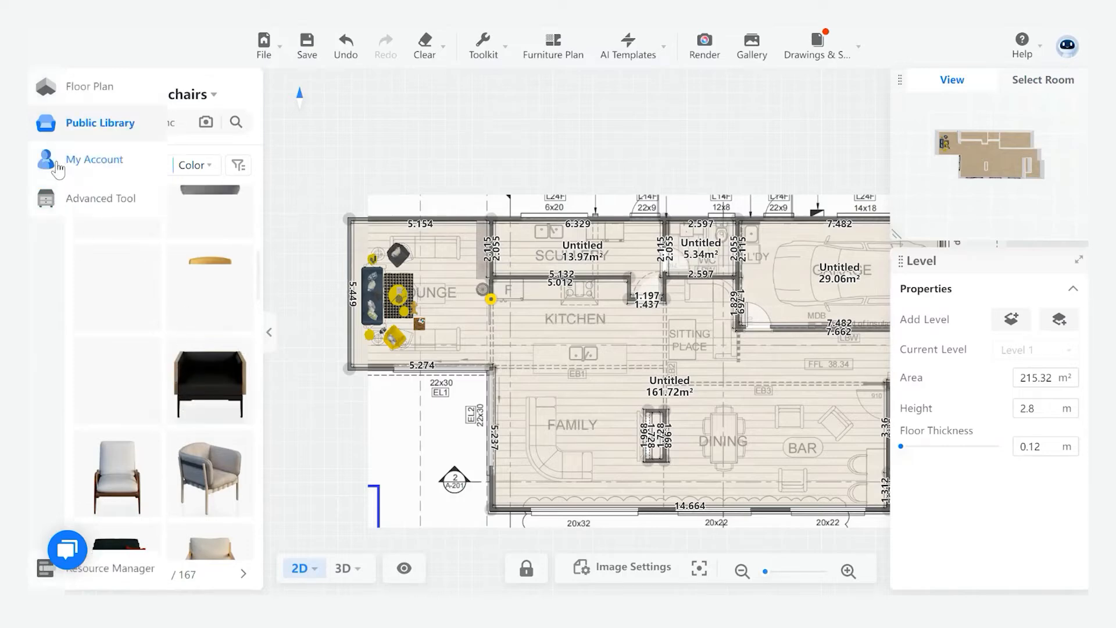
click(58, 165)
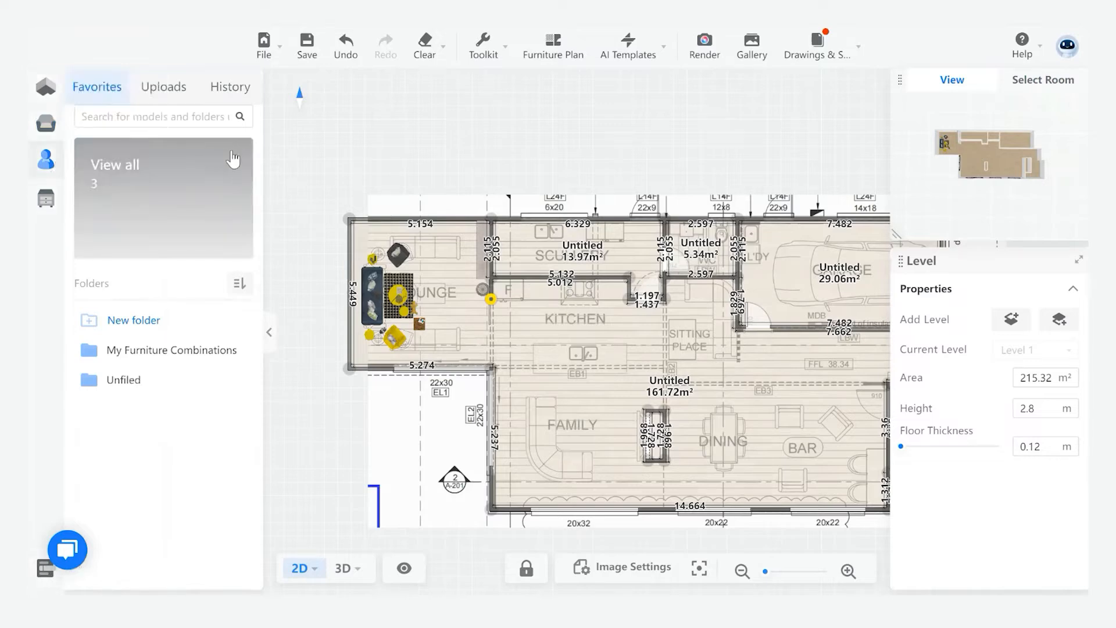
click(121, 242)
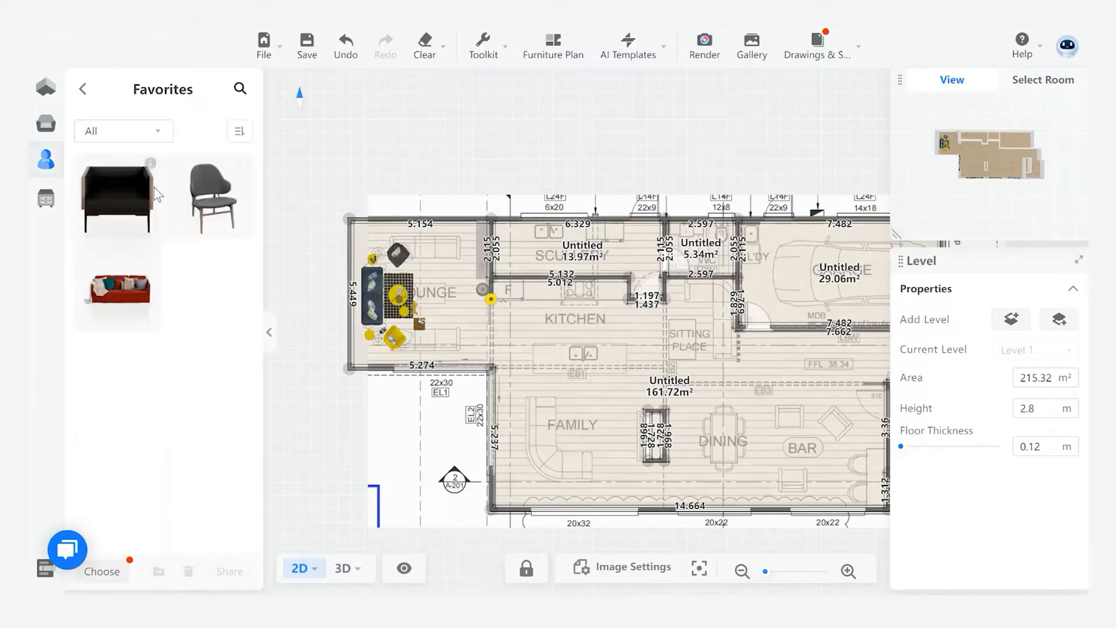
- Leave the favorites for the advanced tools and open the Construction editor for the floor plan
mouse_move(171, 160)
click(42, 129)
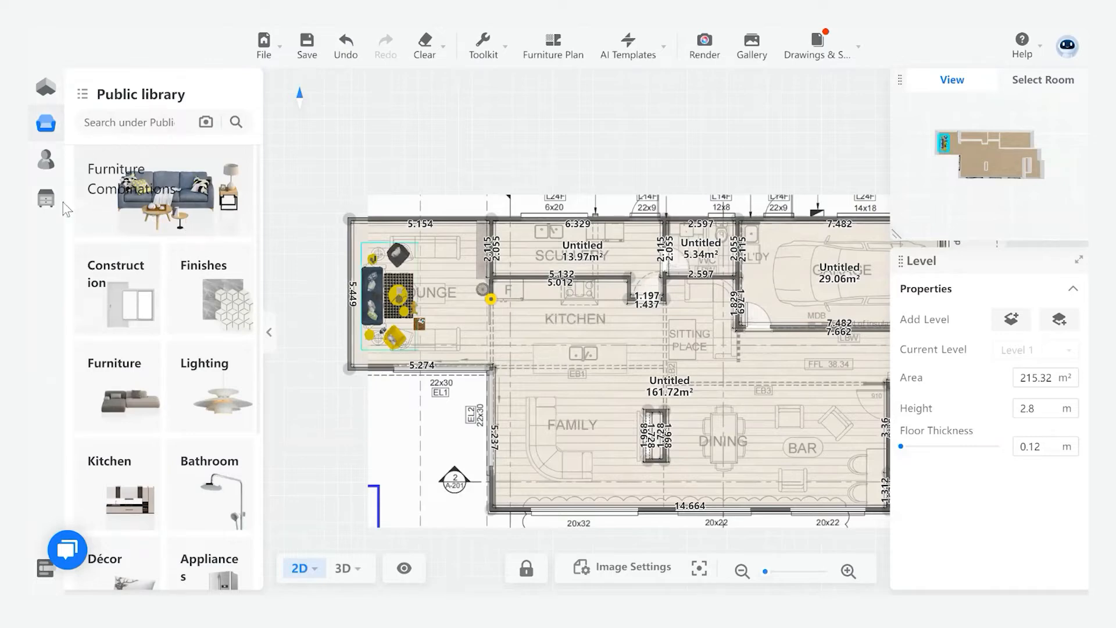
mouse_move(49, 210)
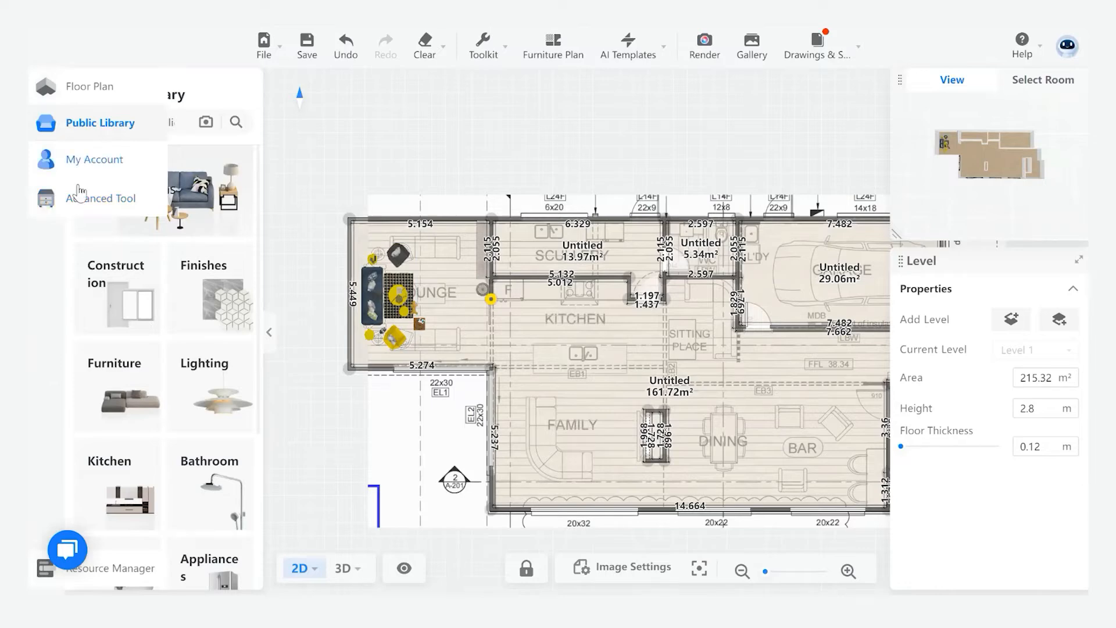
click(46, 205)
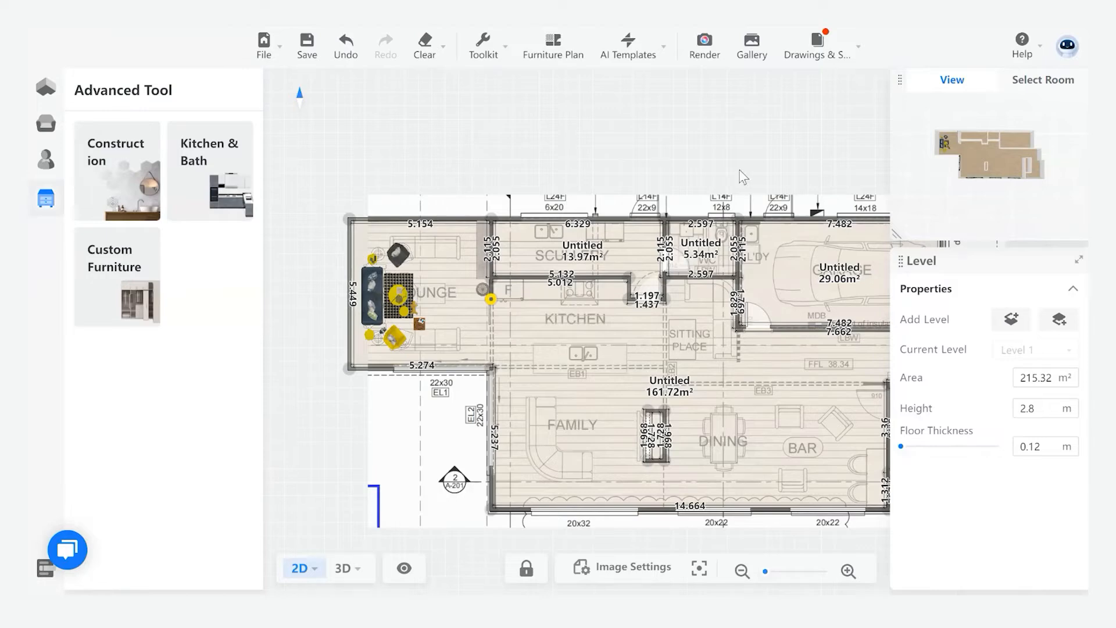
click(128, 177)
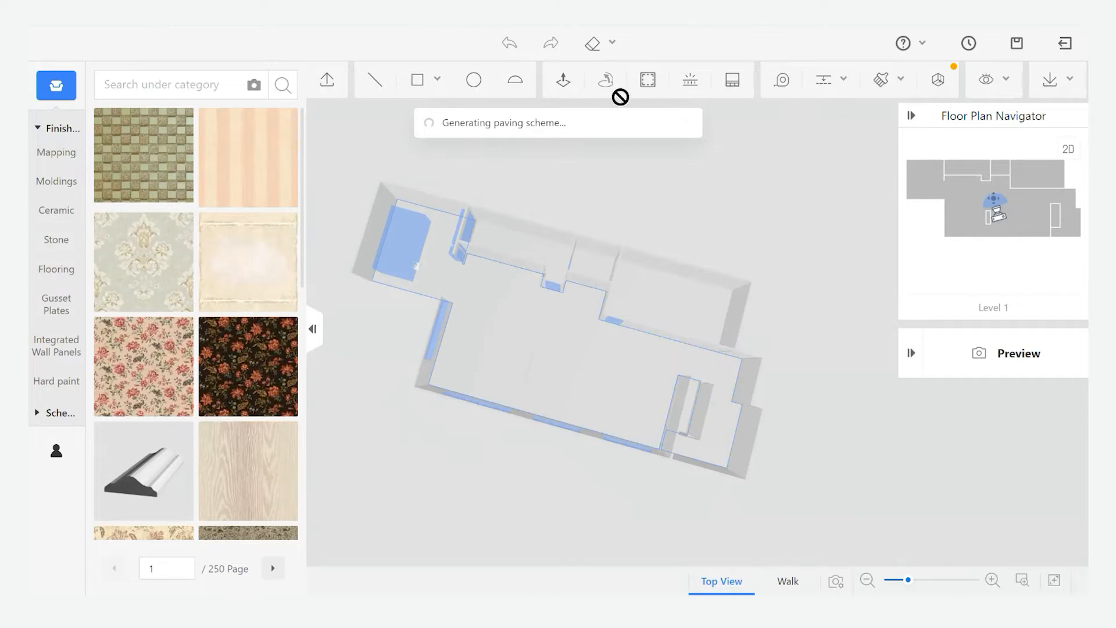
- Apply a patterned finish from the finishes library to the long wall between the lounge and the nearest door
mouse_move(487, 328)
mouse_down()
mouse_move(486, 444)
mouse_move(543, 424)
mouse_move(528, 439)
mouse_up()
scroll(477, 318, down, 2)
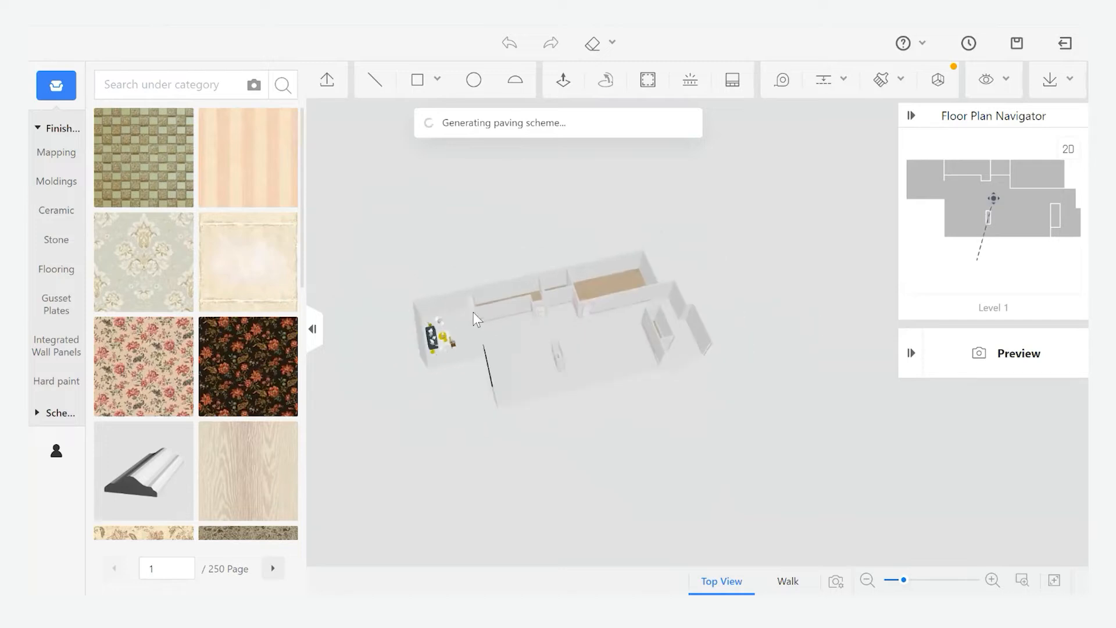
scroll(517, 294, up, 2)
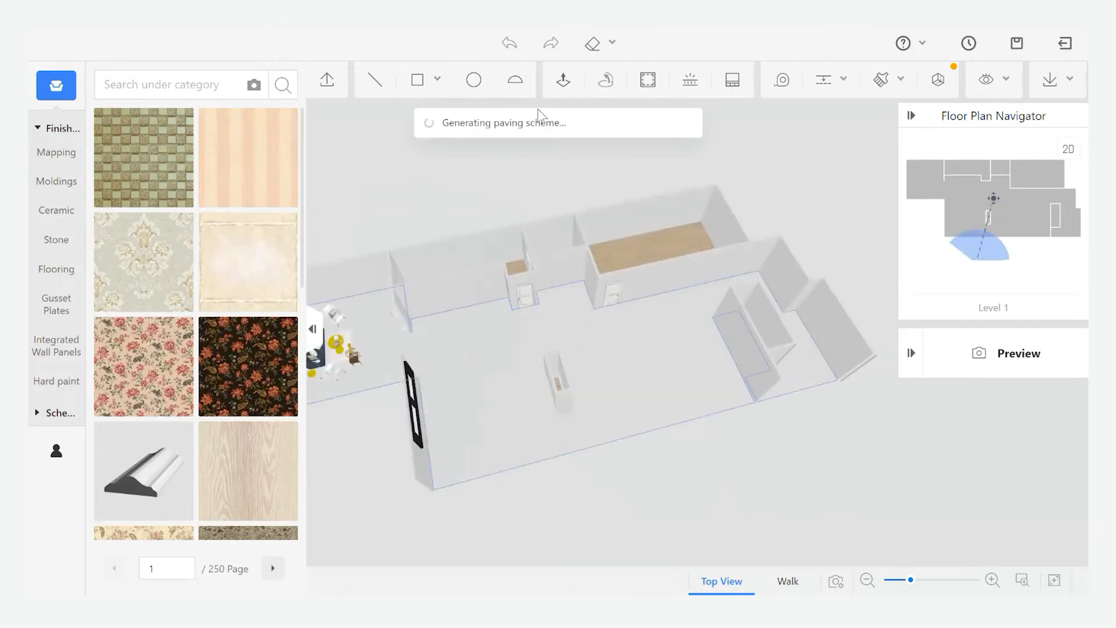
scroll(543, 313, down, 2)
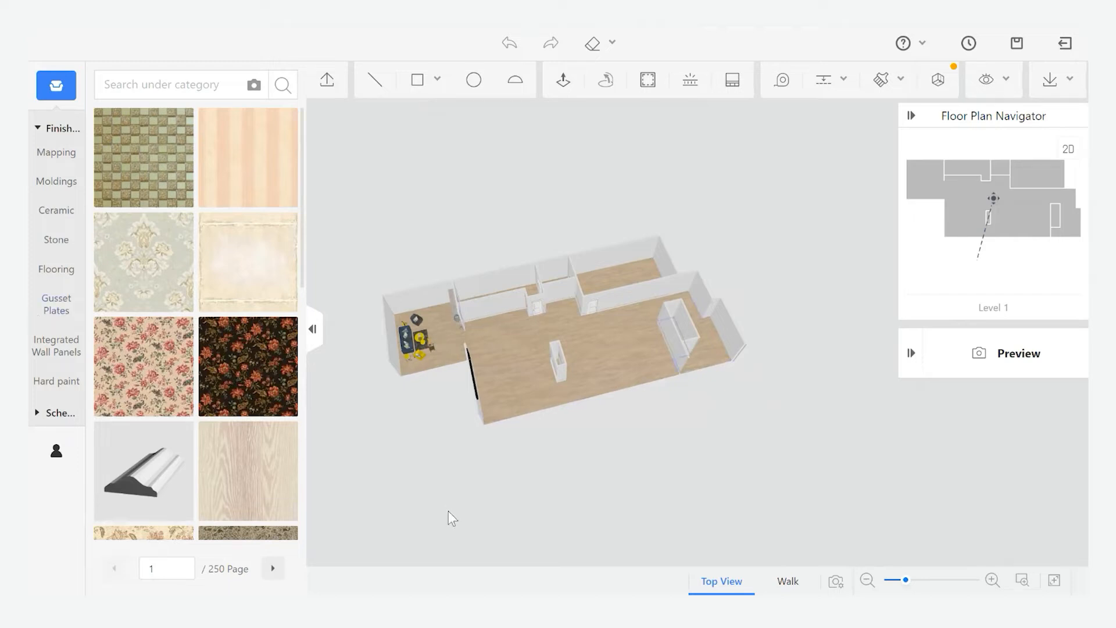
drag(450, 512, 406, 470)
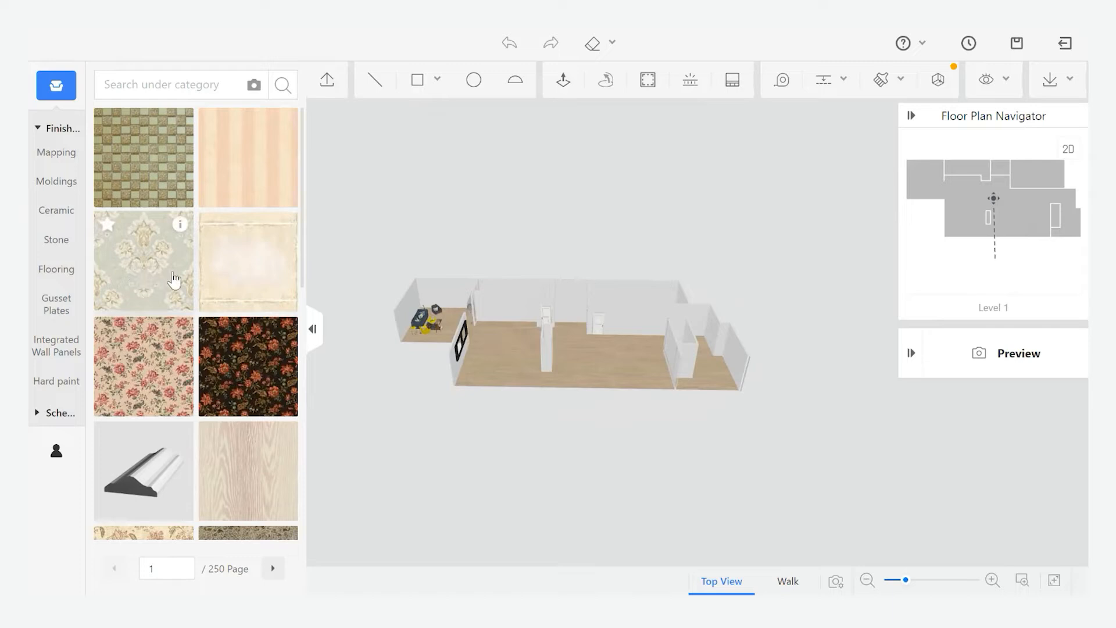
scroll(524, 301, up, 3)
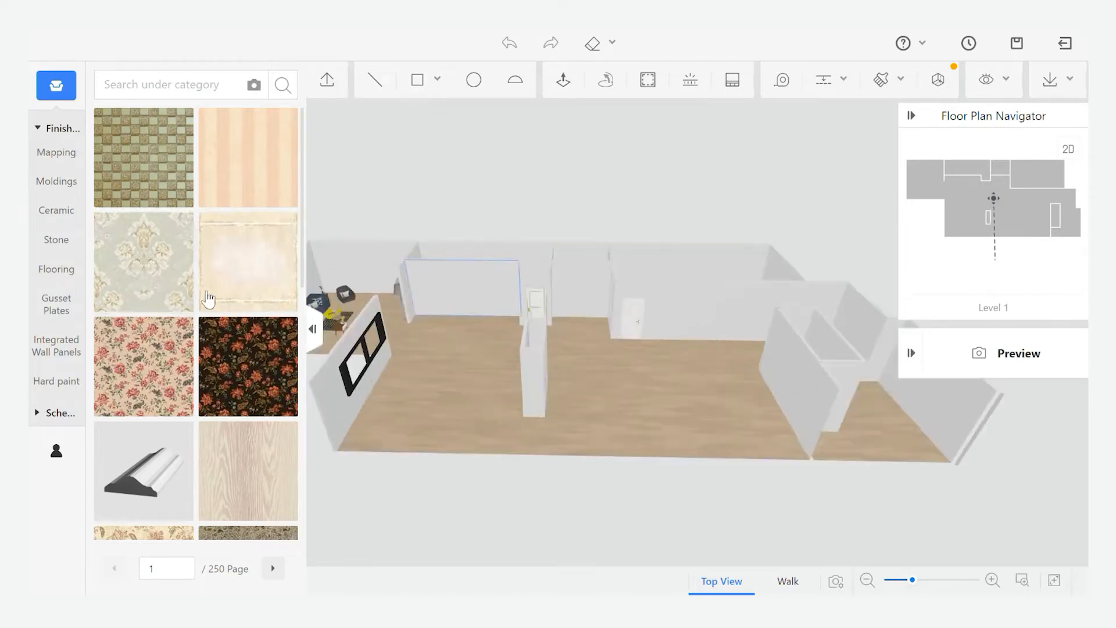
click(496, 301)
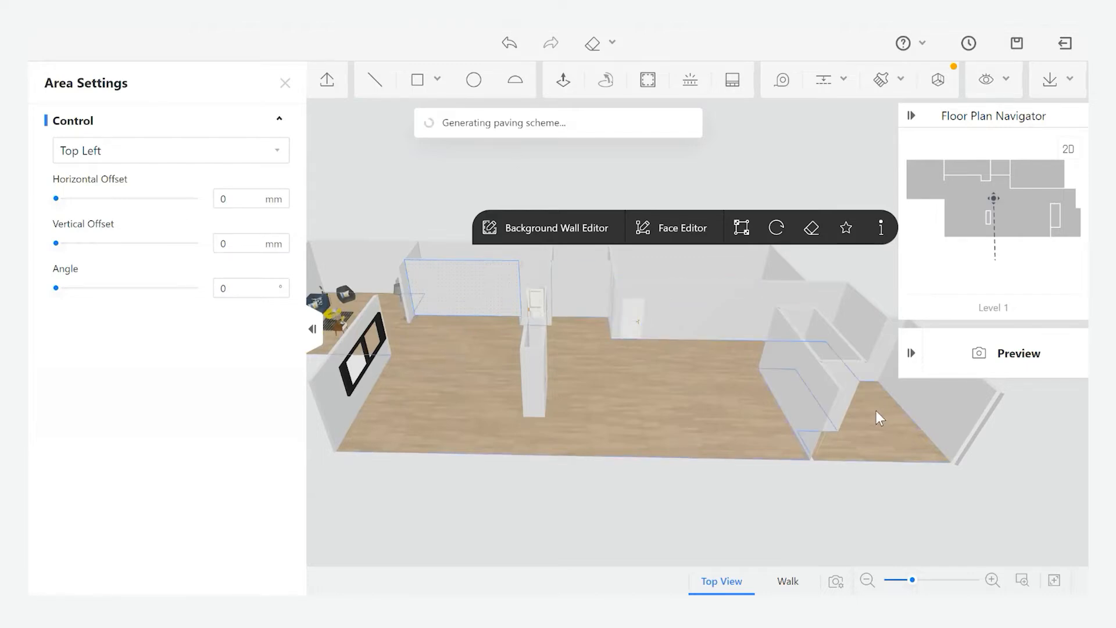
- Examine the newly finished wall and the surrounding room from several angles and distances in the 3D view
scroll(877, 410, down, 3)
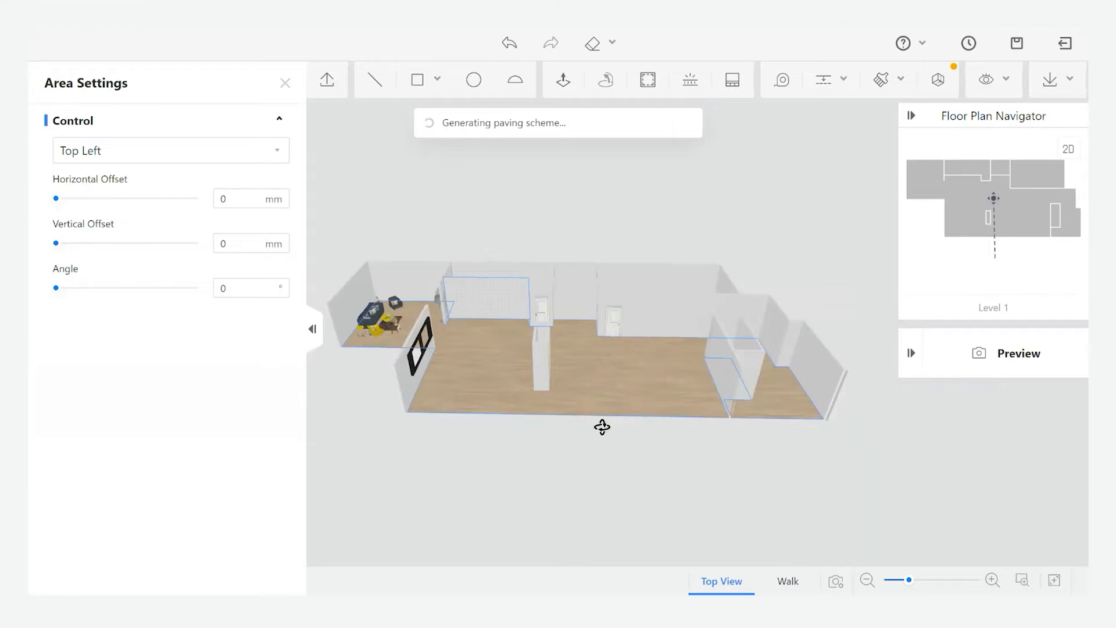
drag(602, 426, 605, 424)
scroll(465, 283, up, 3)
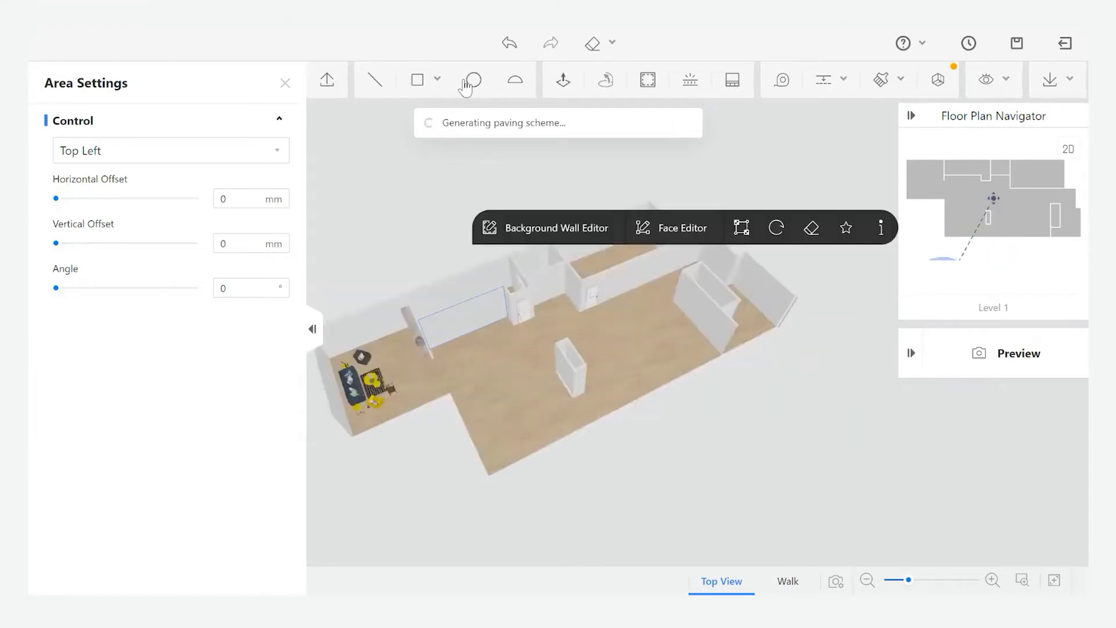
click(438, 79)
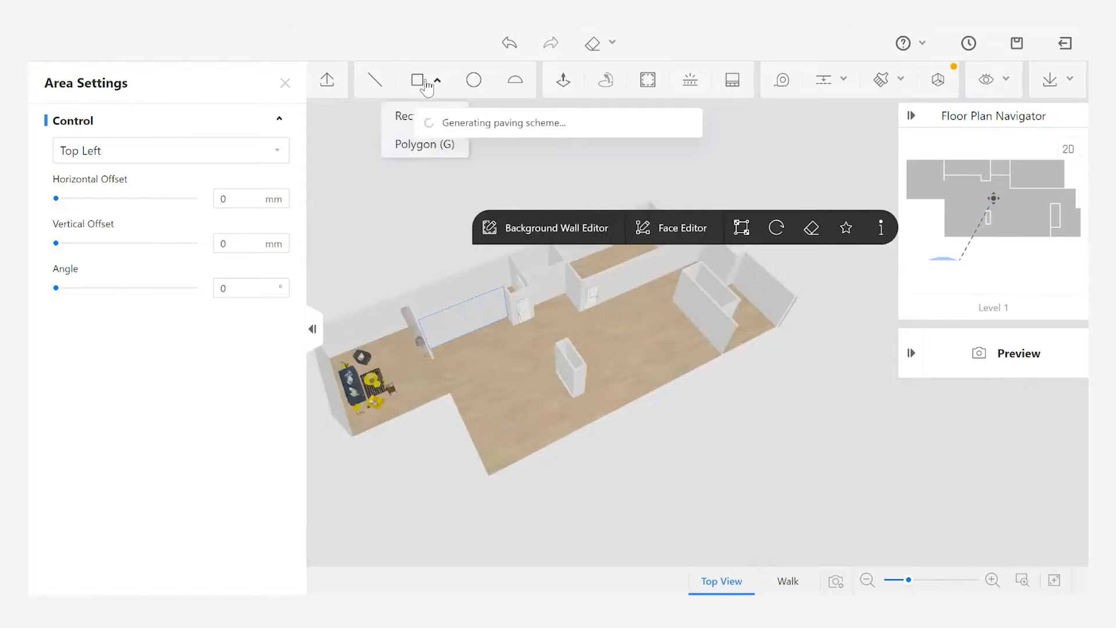
click(409, 146)
drag(643, 472, 556, 411)
scroll(462, 329, up, 2)
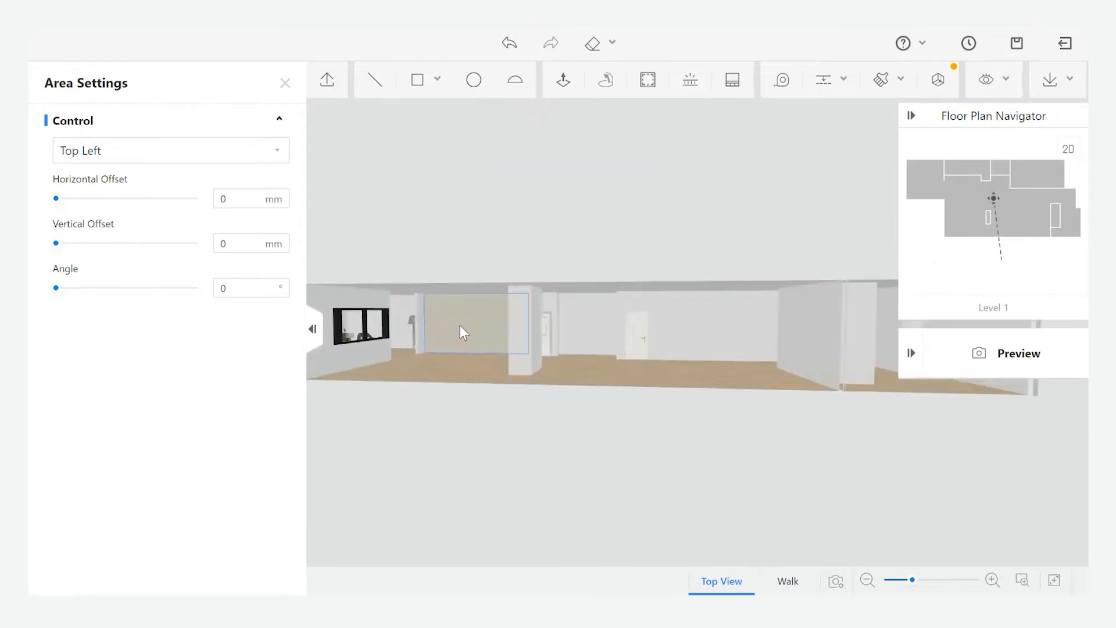
scroll(528, 317, up, 3)
drag(528, 317, 554, 325)
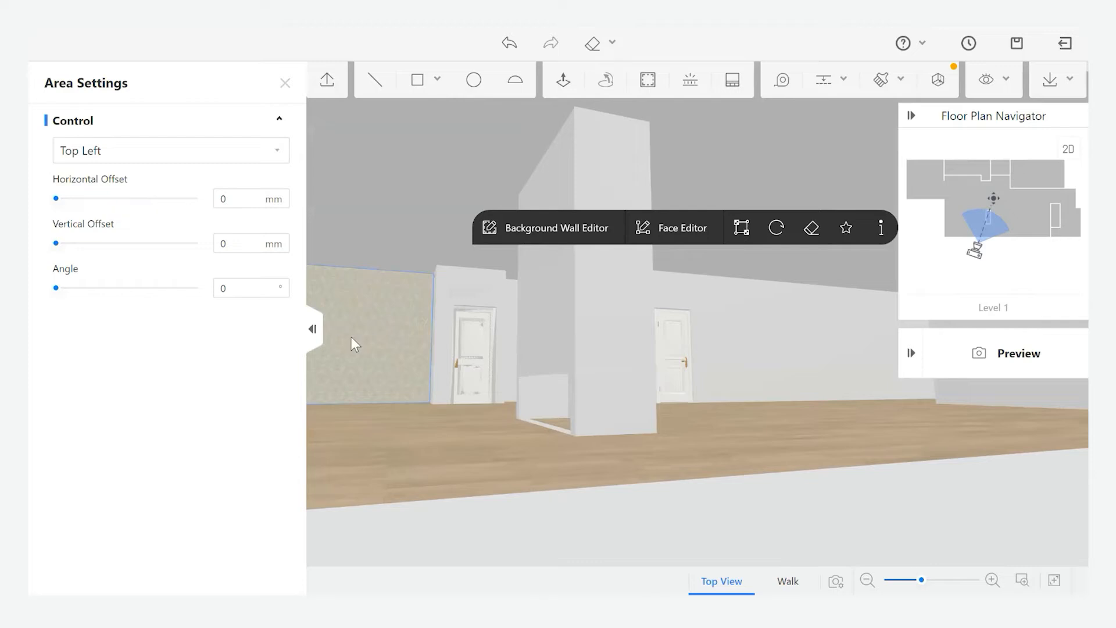
scroll(407, 364, up, 5)
drag(407, 365, 704, 341)
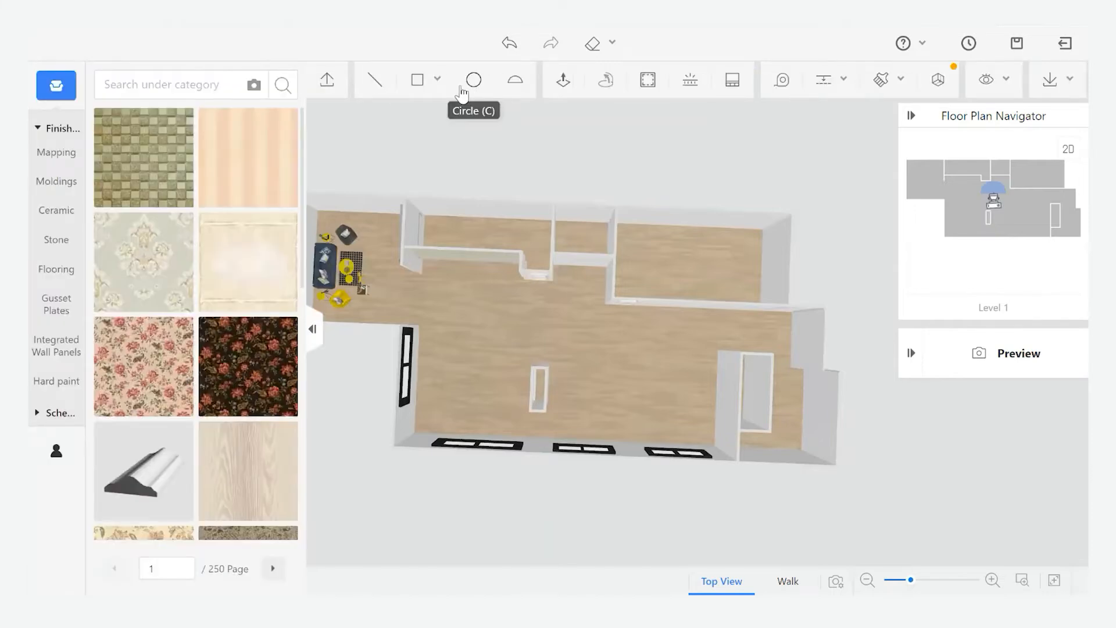
- Try drawing a small rectangle on the floor beside the freestanding hollow partition for extrusion, and delete it
click(427, 91)
scroll(431, 302, up, 3)
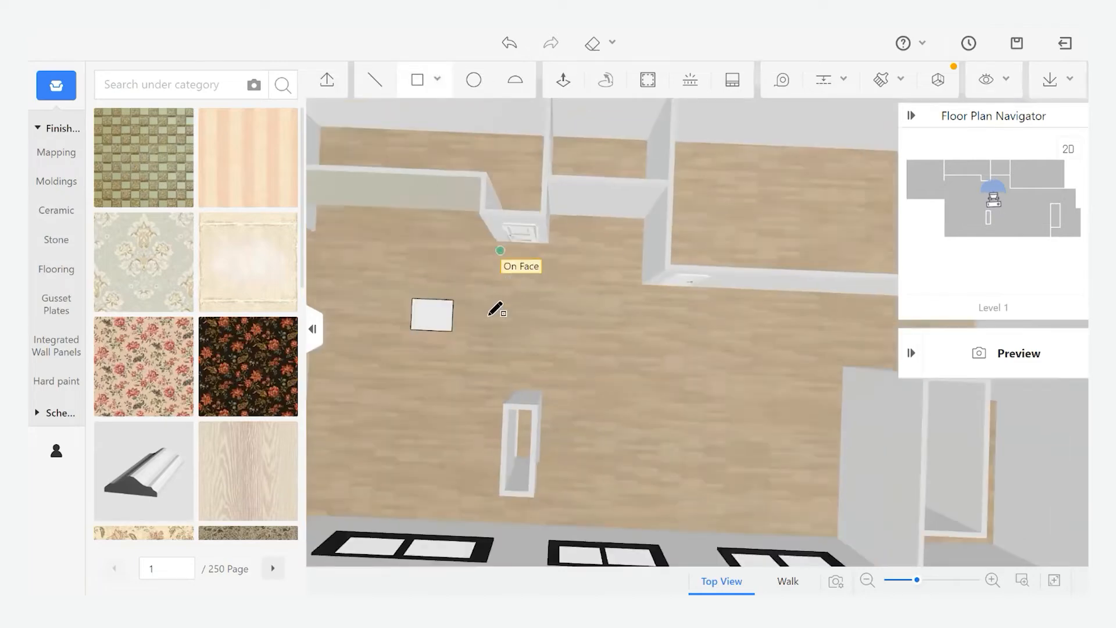
click(565, 88)
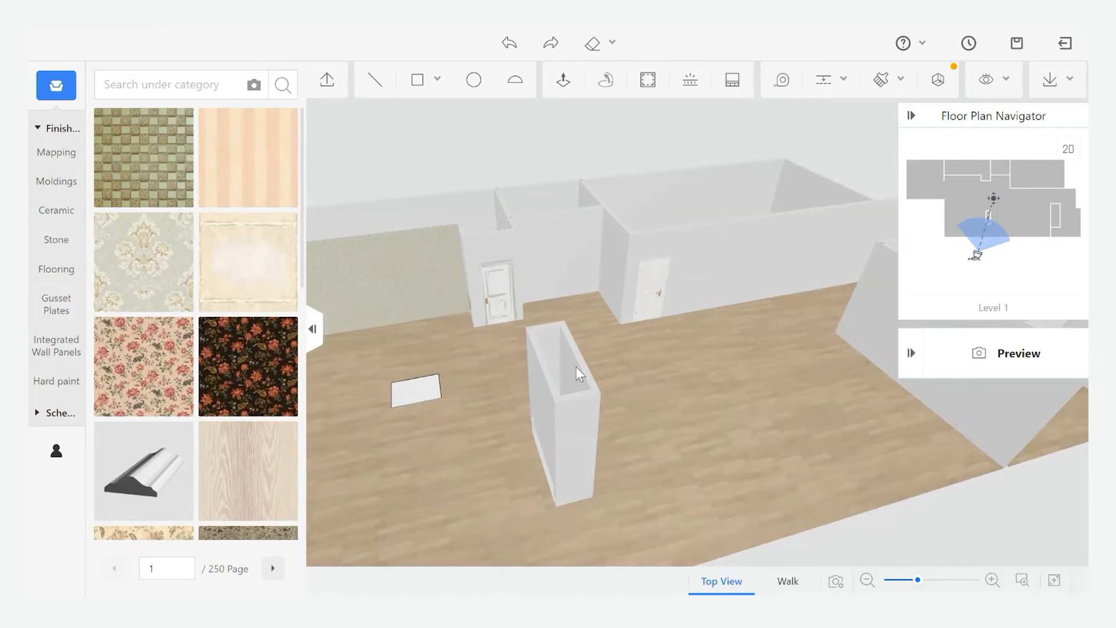
click(716, 357)
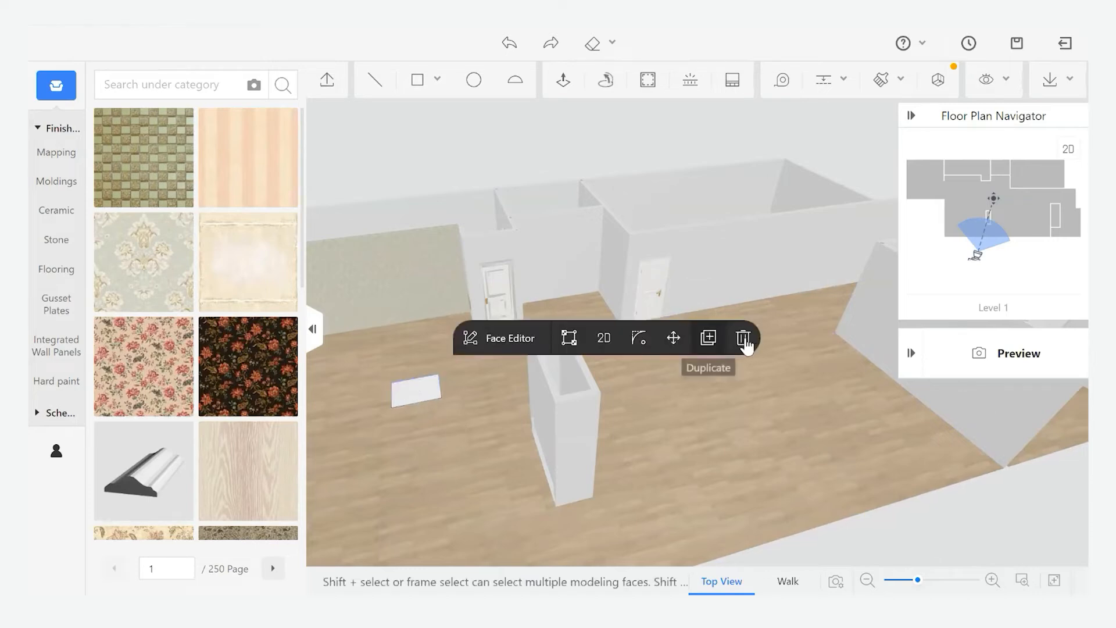
- Draw a full-height rectangle of about 4506 by 2800 mm over the door on the garage wall, starting at its lower corner
click(417, 80)
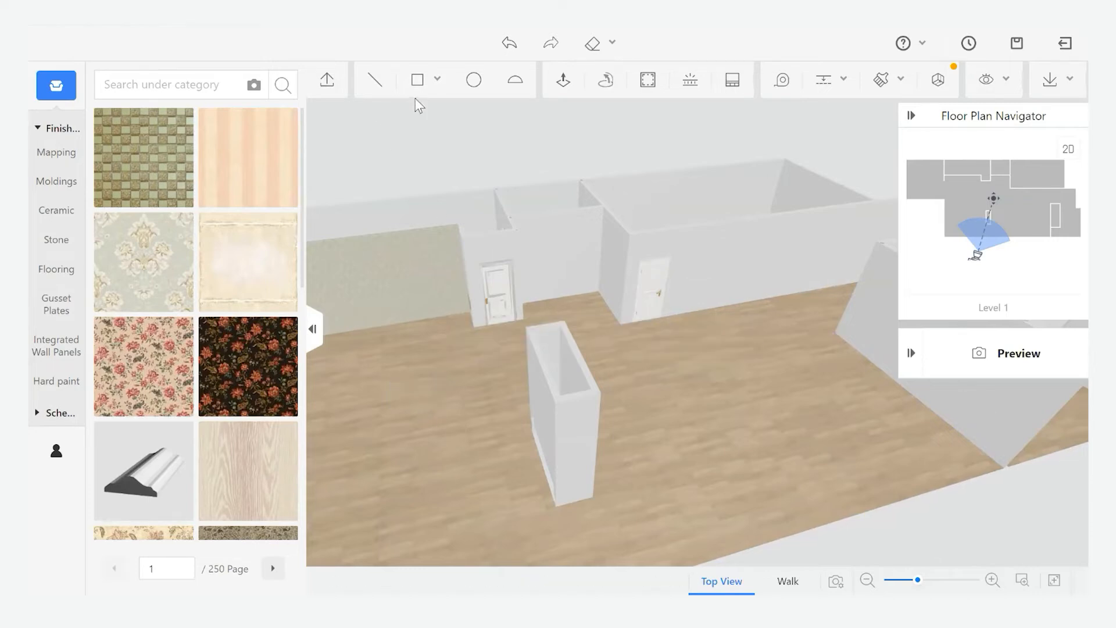
click(620, 325)
click(784, 214)
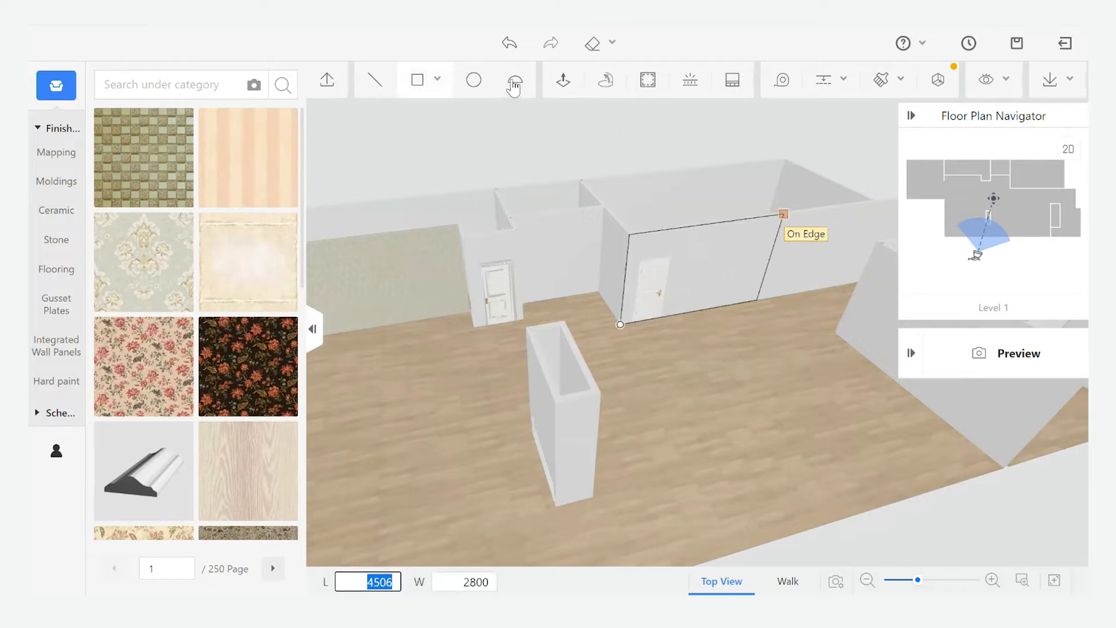
- Draw an arc across the rectangle's upper corner farthest from the door, bulging outward from its top edge to its side edge
click(777, 243)
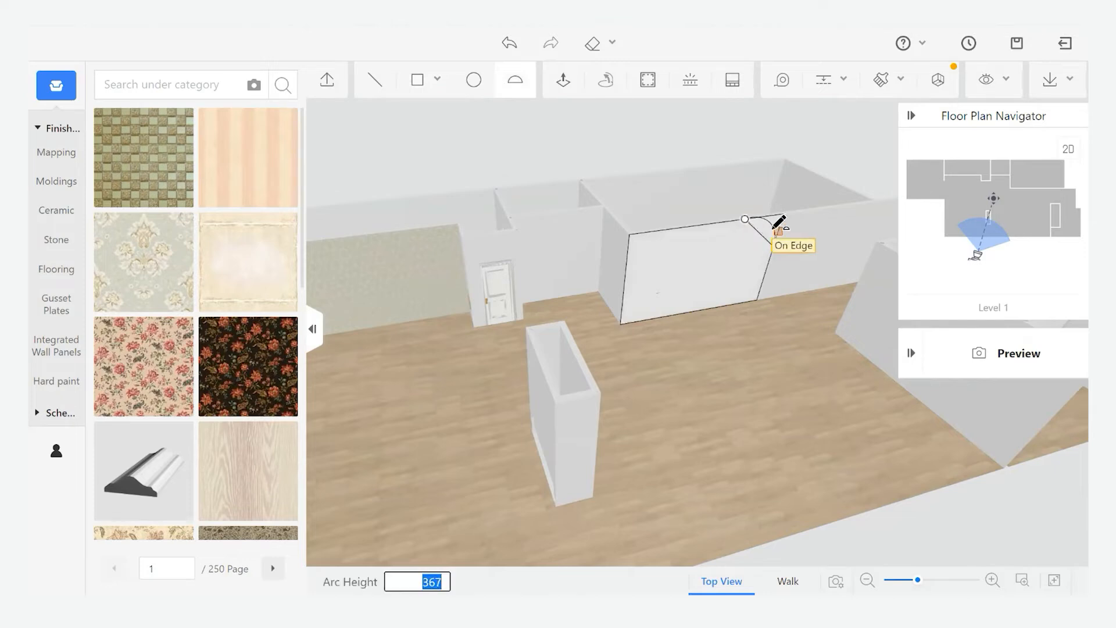
scroll(751, 226, up, 2)
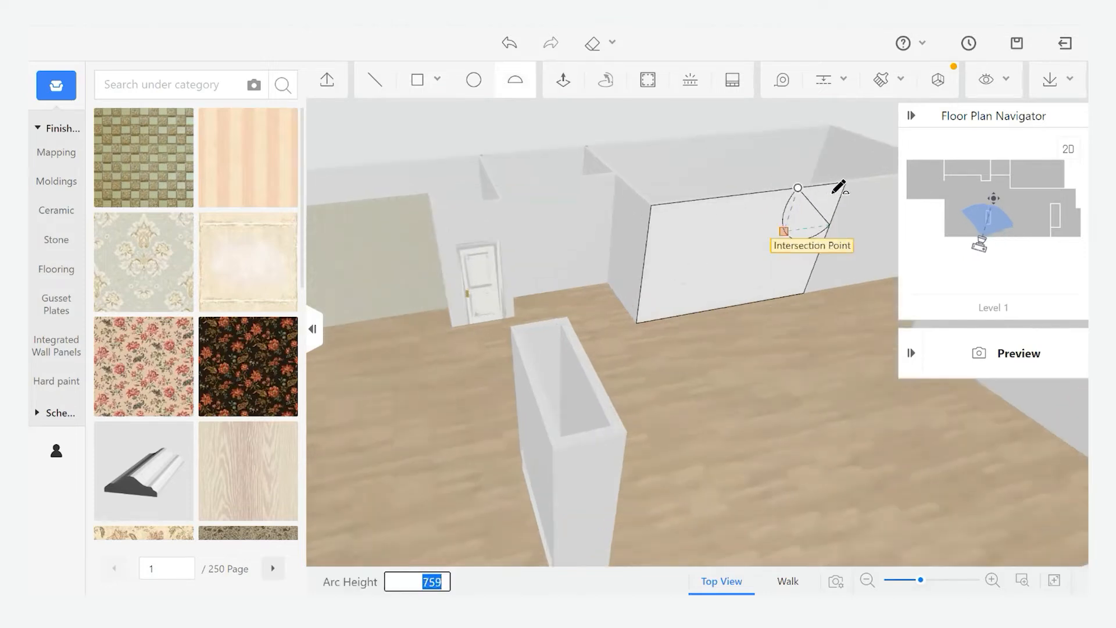
scroll(843, 185, up, 2)
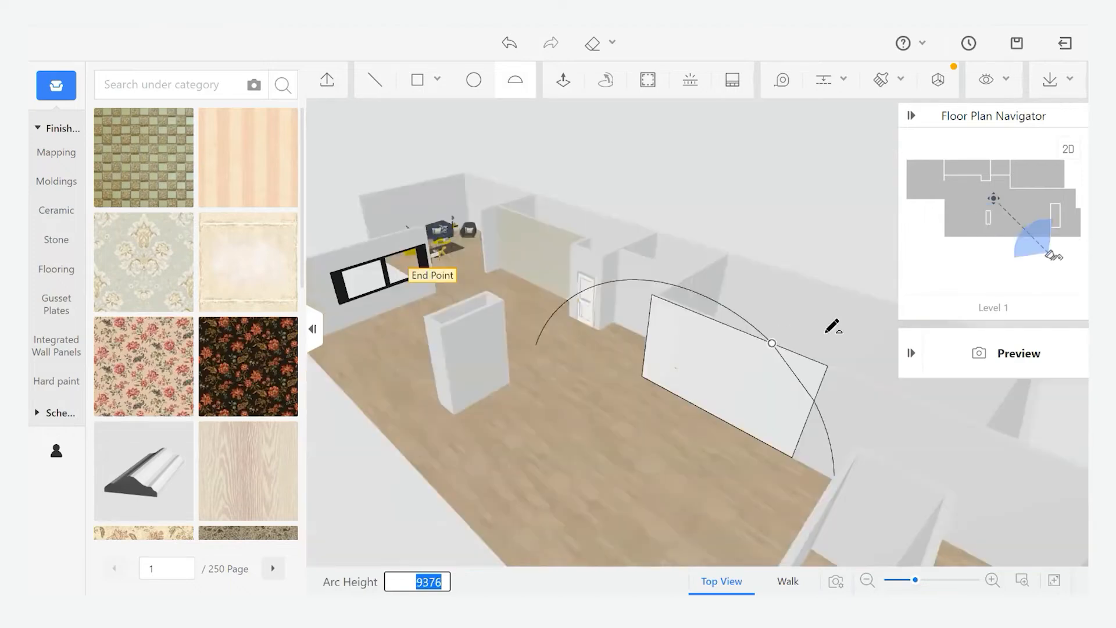
scroll(926, 384, up, 1)
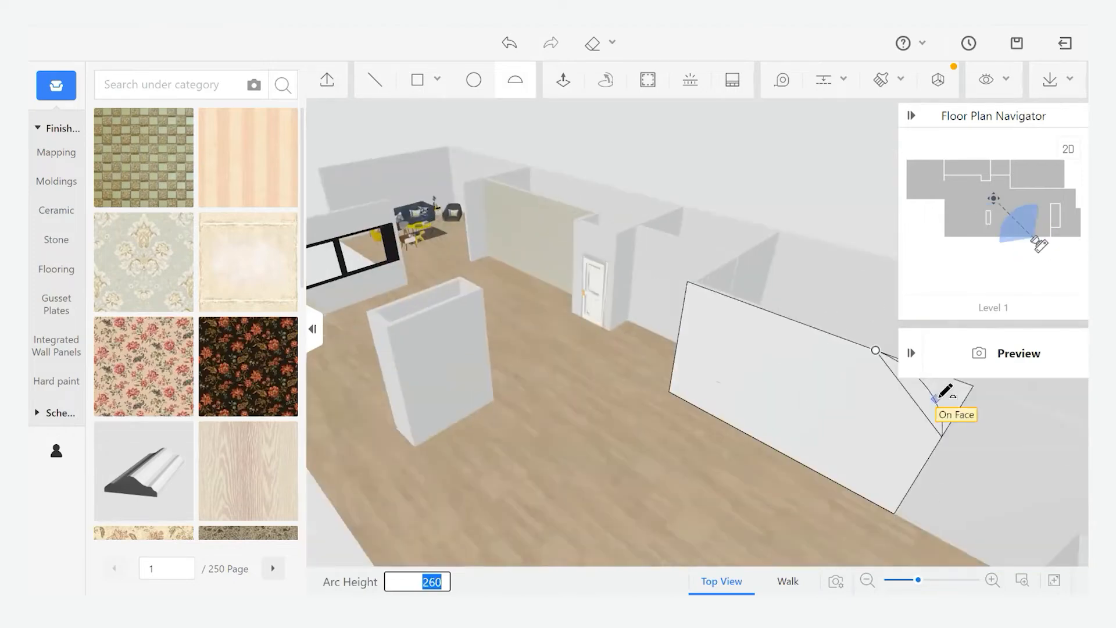
click(912, 414)
scroll(912, 414, down, 1)
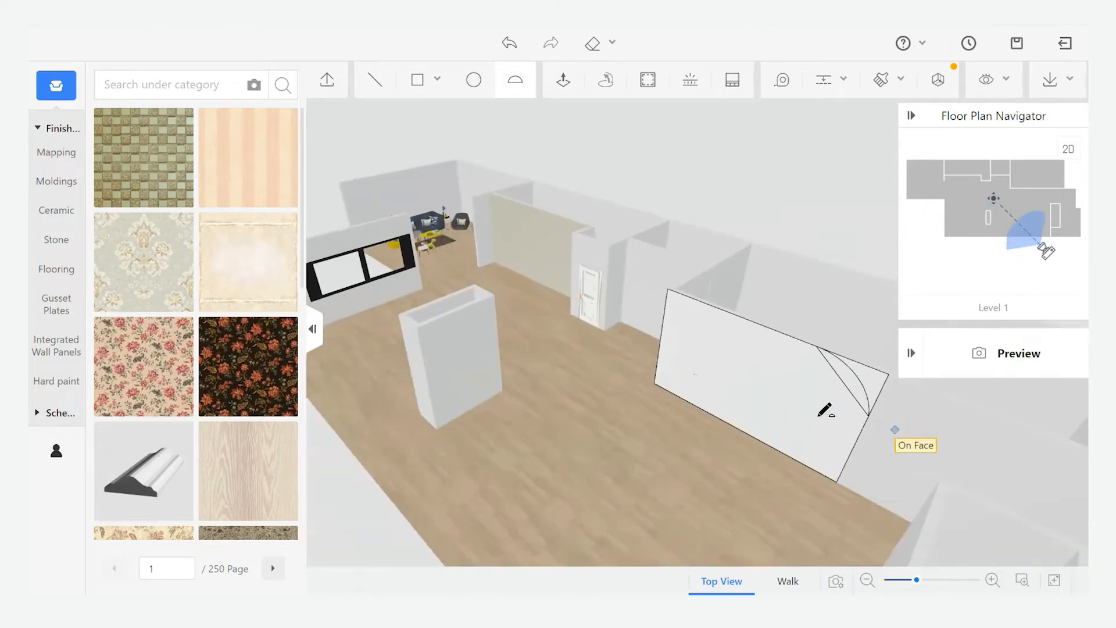
scroll(742, 381, down, 3)
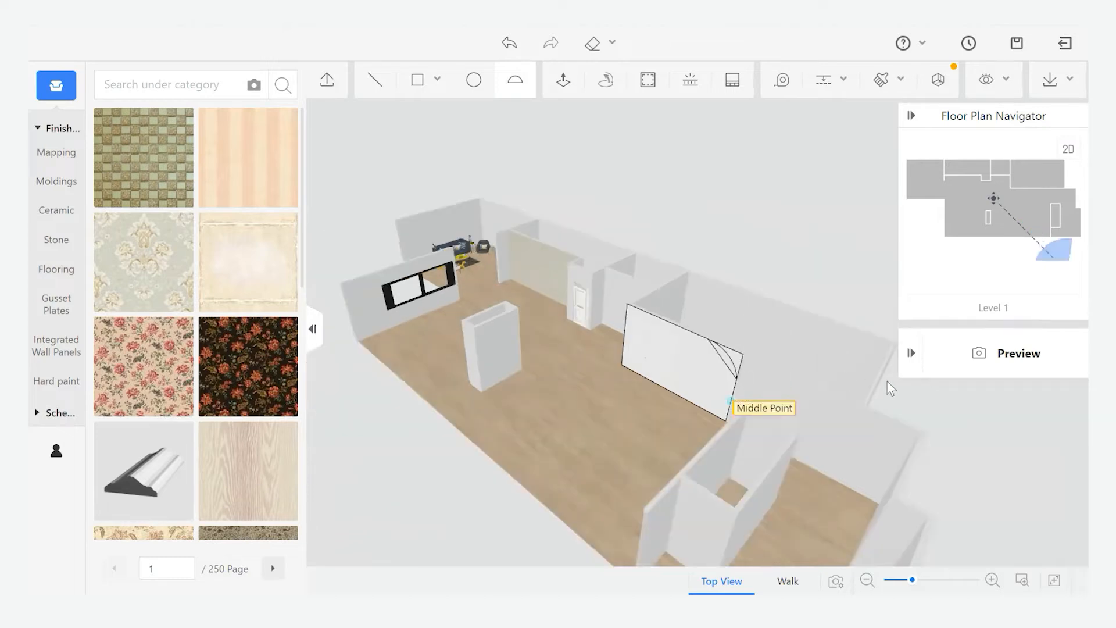
- Delete the arc's straight chord and the leftover corner outside it, leaving one face with a rounded corner
scroll(889, 387, up, 3)
click(905, 387)
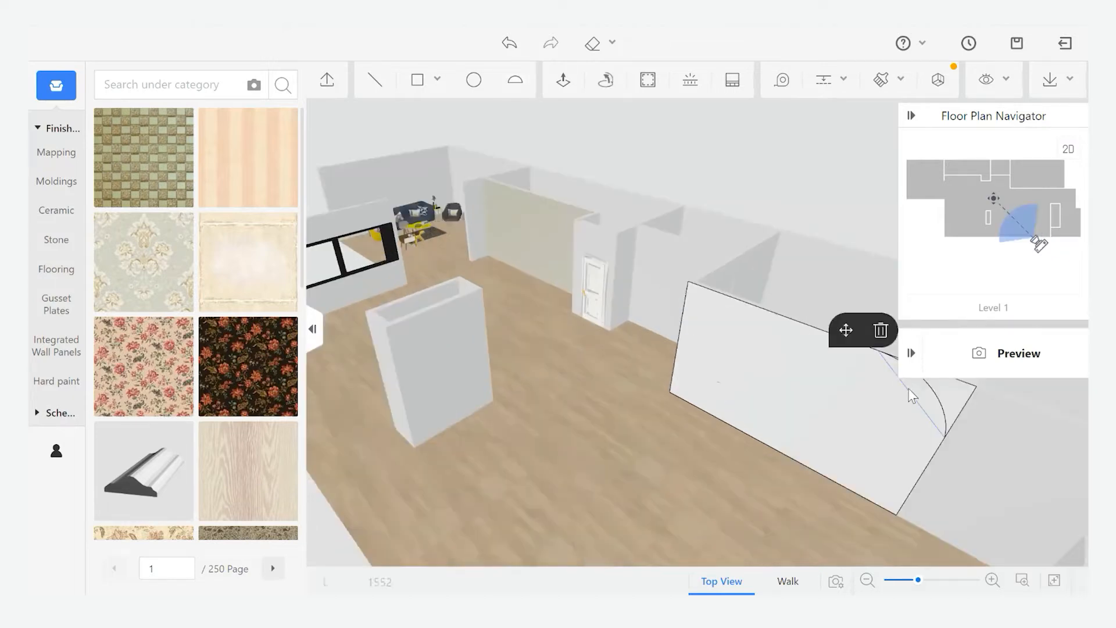
click(949, 393)
key(Delete)
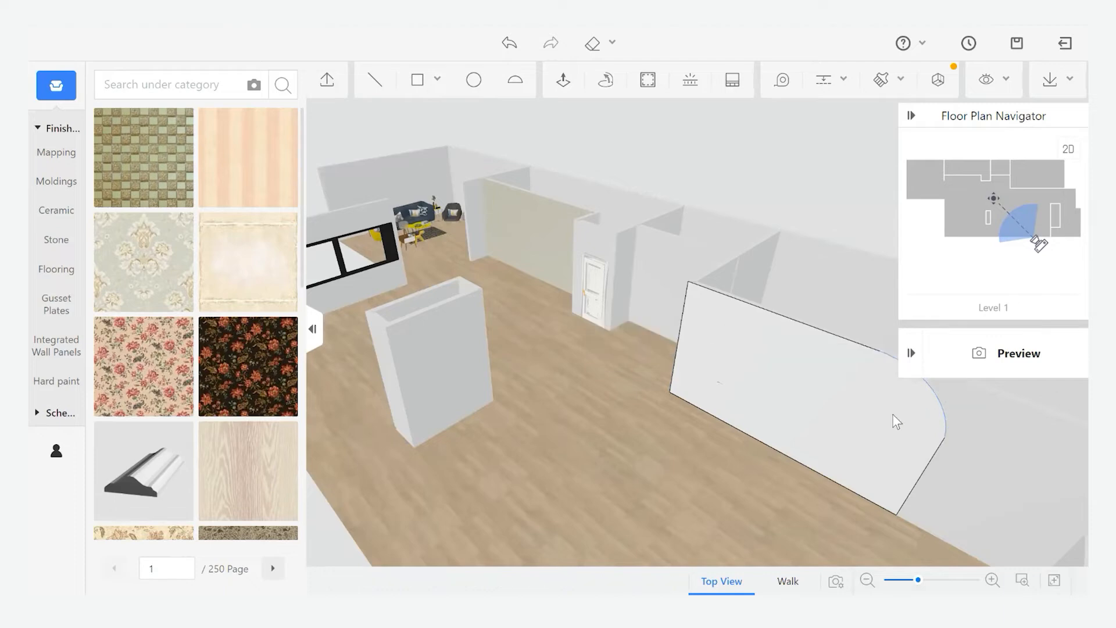
- Try to extrude the rounded wall face into the room, entering a distance of 0
click(892, 416)
click(563, 80)
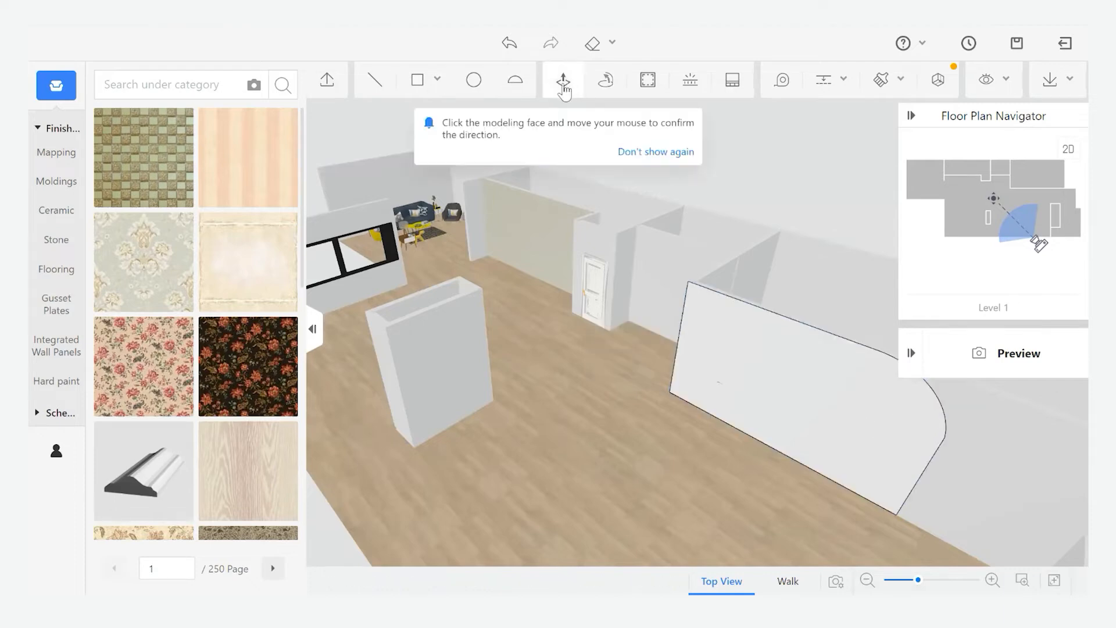
click(818, 415)
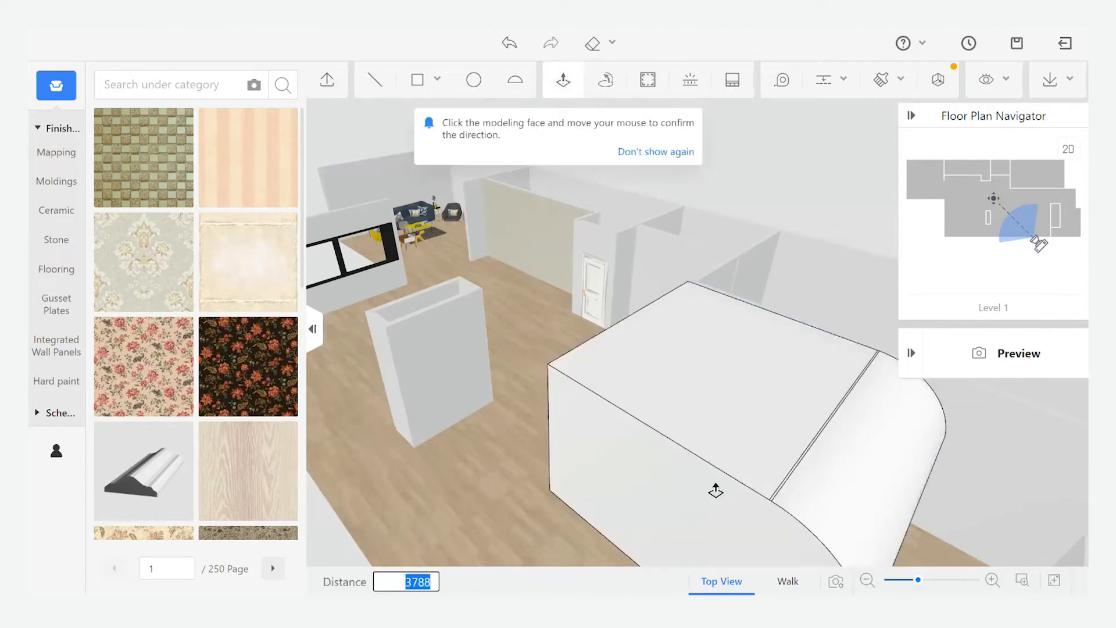
scroll(756, 454, down, 3)
right_drag(786, 433, 760, 331)
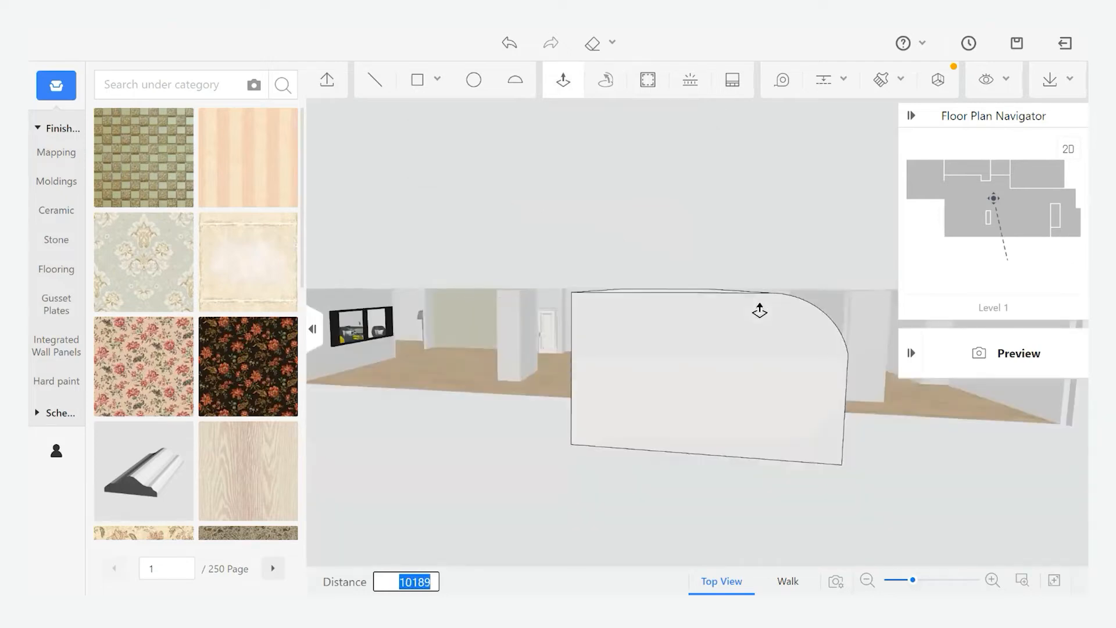
text(0)
key(Return)
right_drag(729, 314, 805, 367)
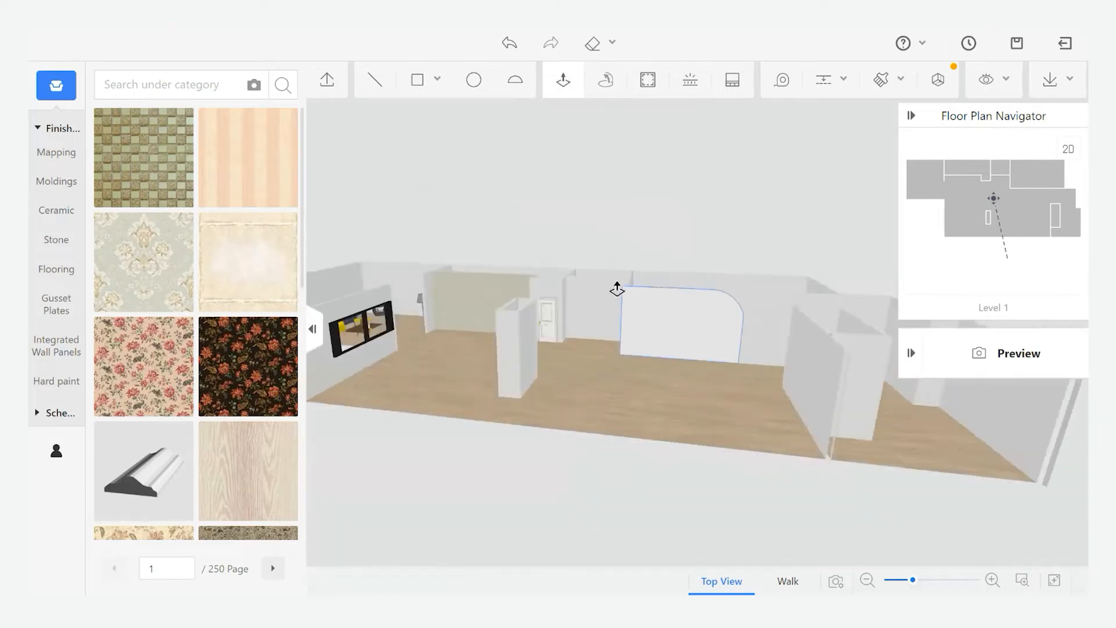
- Extrude the rounded wall face across the room to the opposite side and delete the front end face of the volume
click(677, 355)
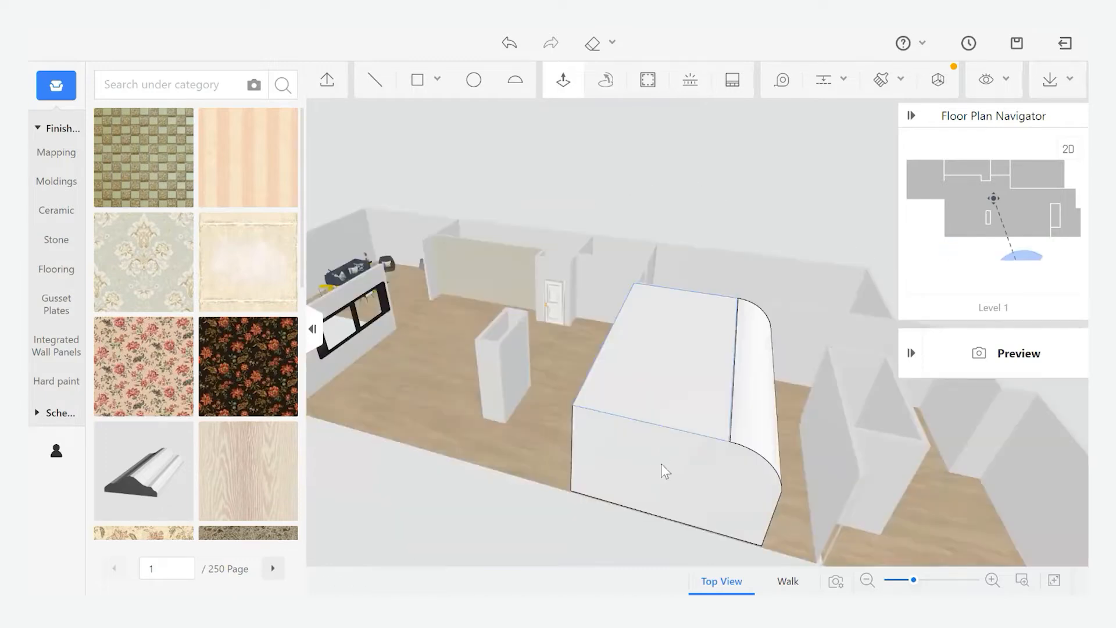
click(643, 478)
key(Delete)
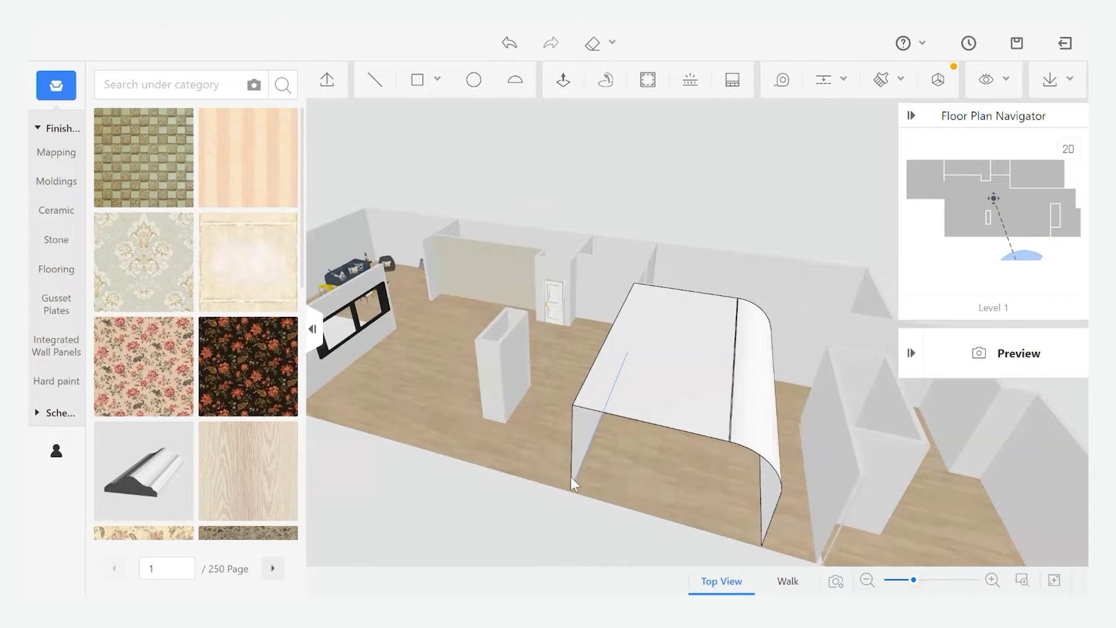
- Examine the rounded extruded volume from above, from the front and from inside the room
drag(657, 463, 676, 438)
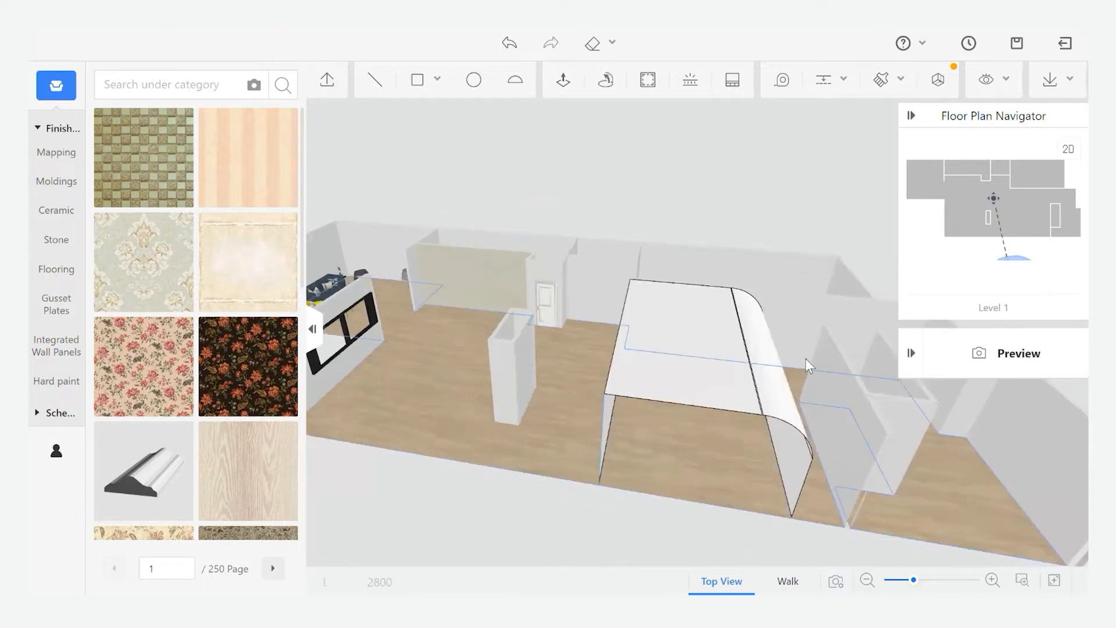
double_click(689, 335)
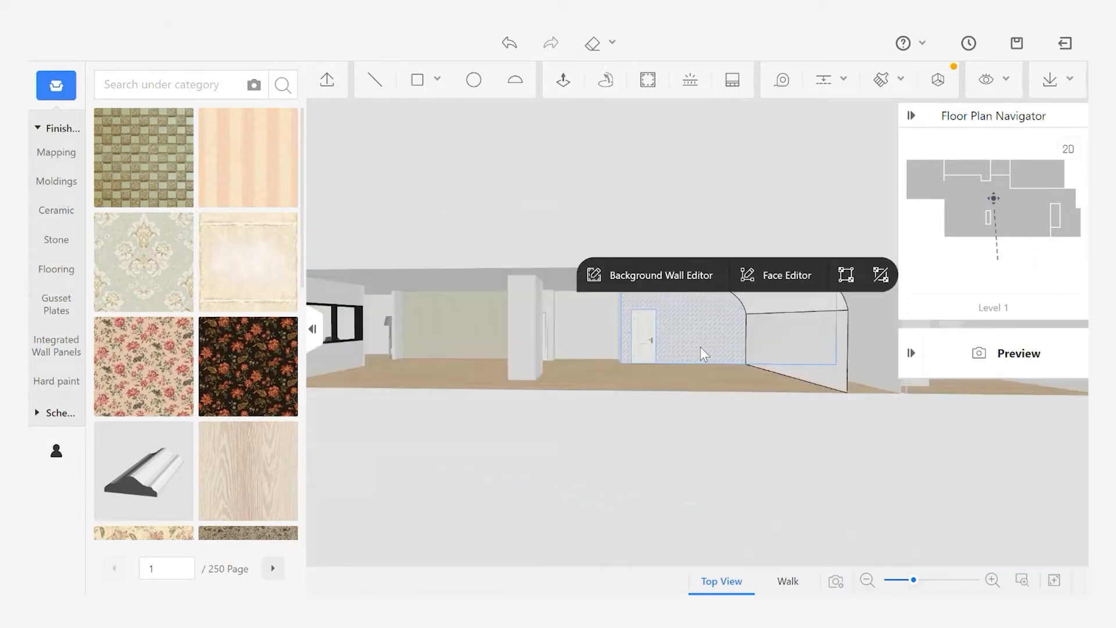
drag(701, 348, 710, 431)
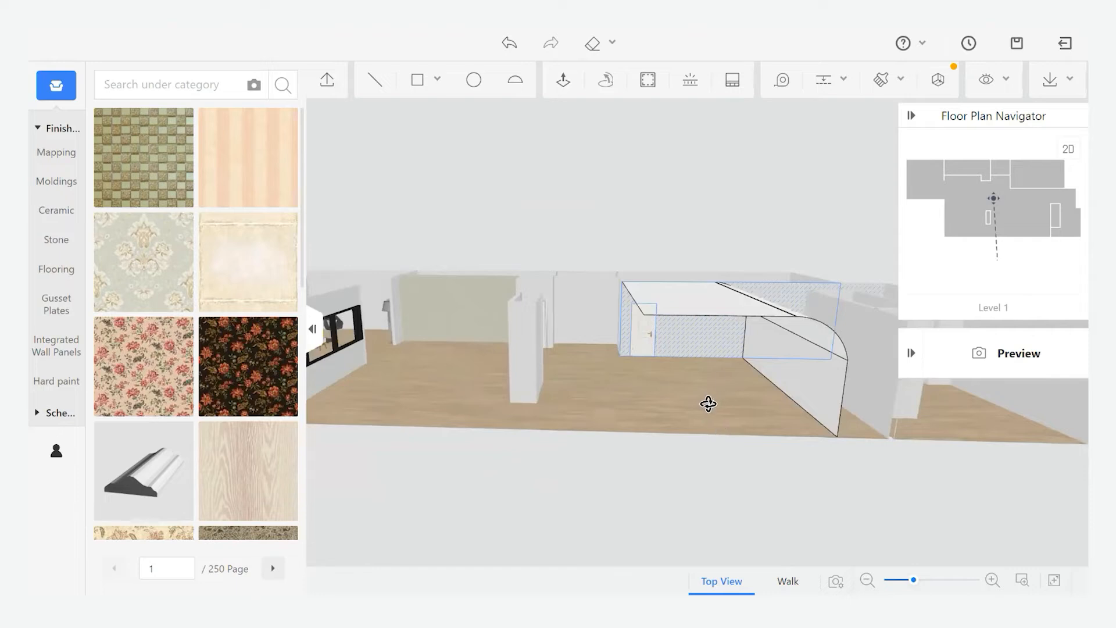
double_click(753, 321)
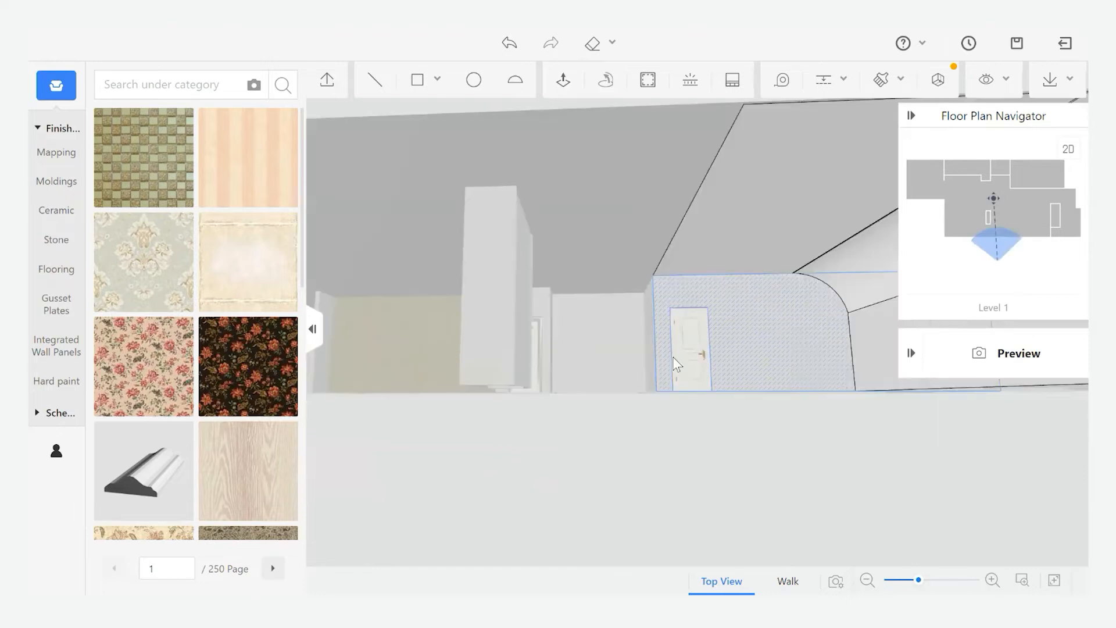
drag(773, 391, 750, 389)
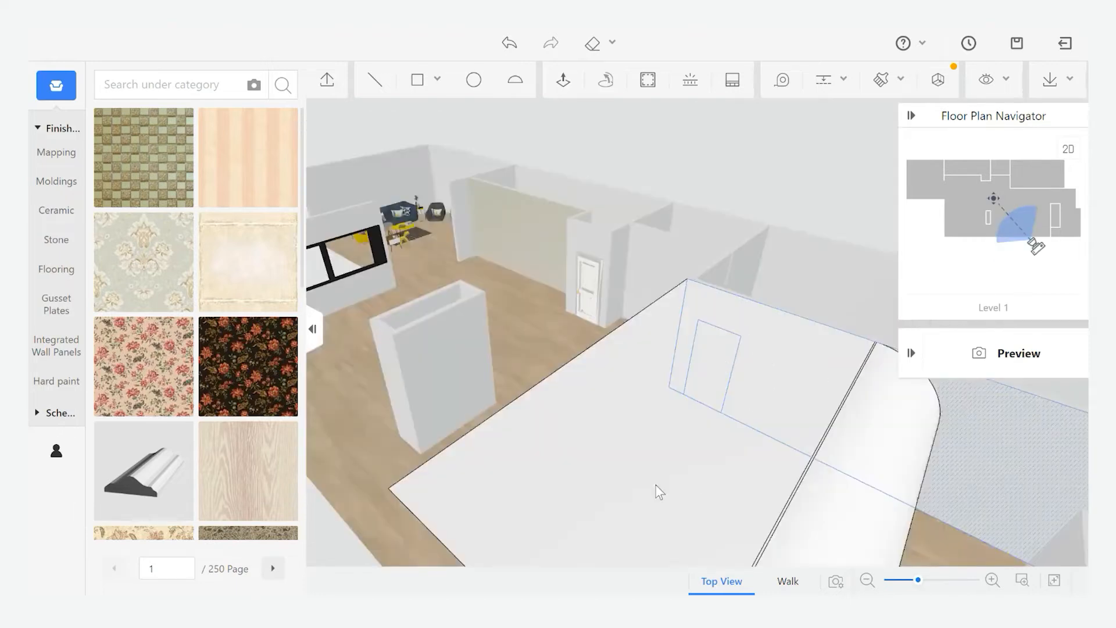
drag(699, 393, 600, 419)
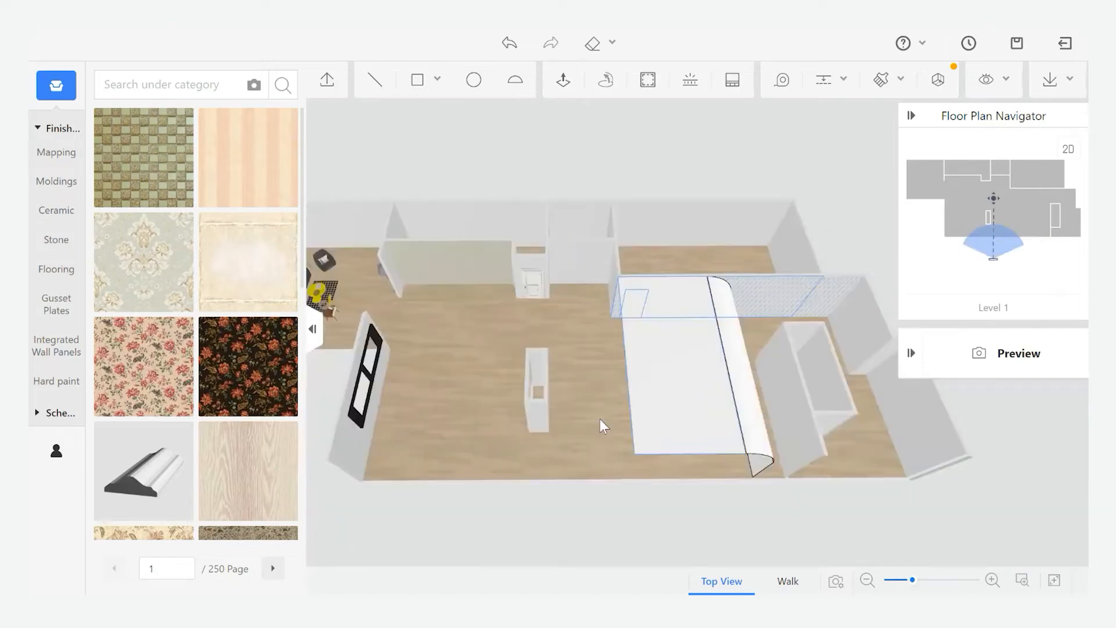
drag(568, 205, 538, 224)
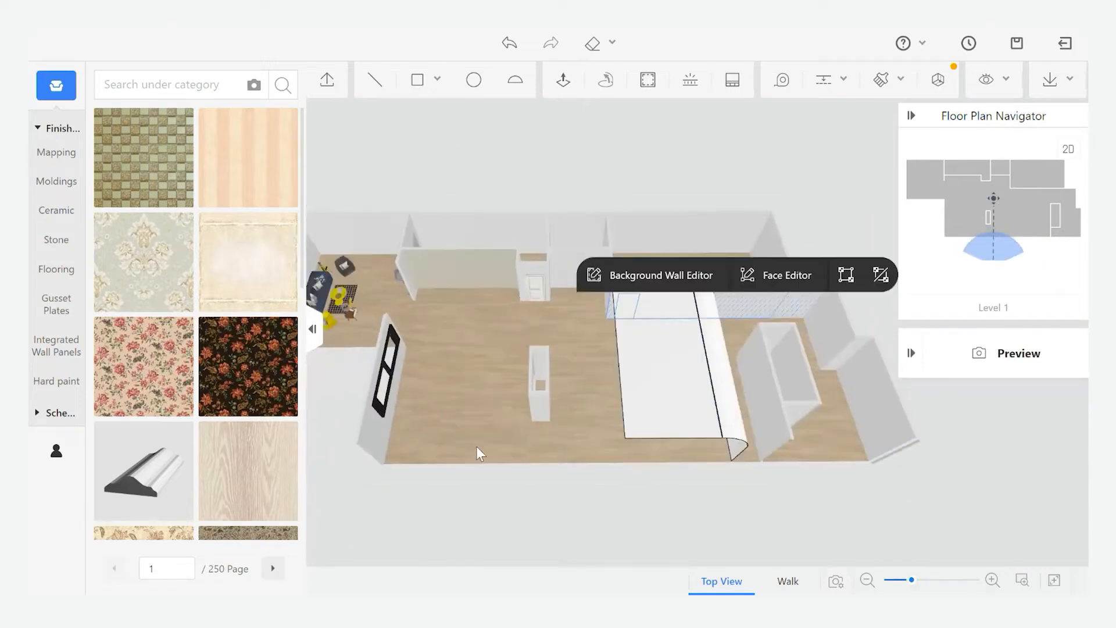
drag(481, 451, 521, 391)
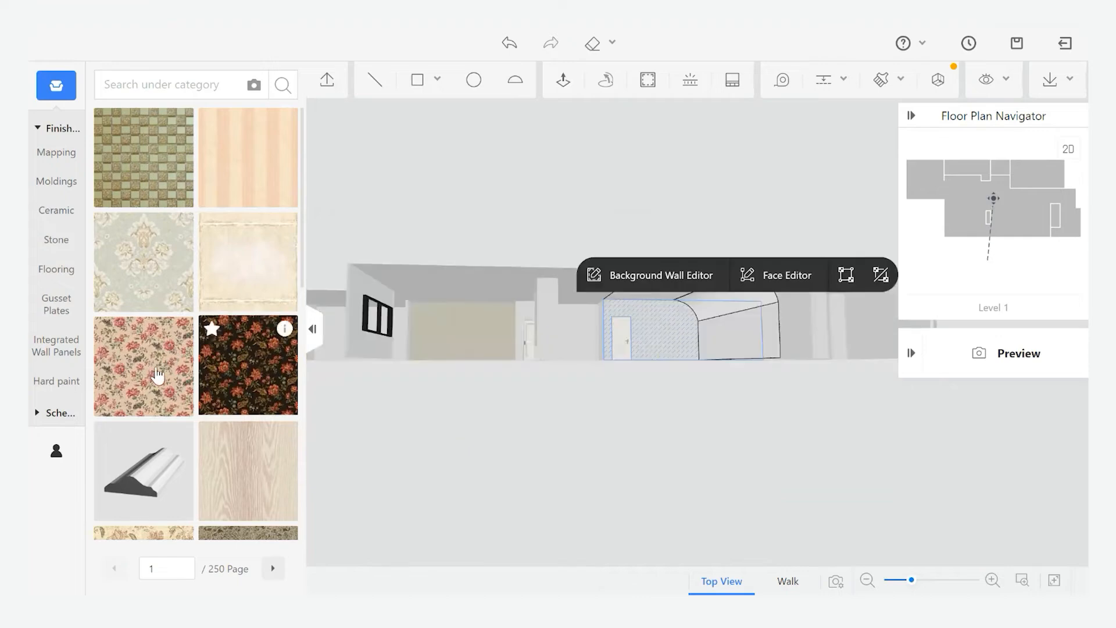
- Find a light cream colour in the wall paint mappings and apply it to the volume's vertical side face
scroll(259, 477, down, 2)
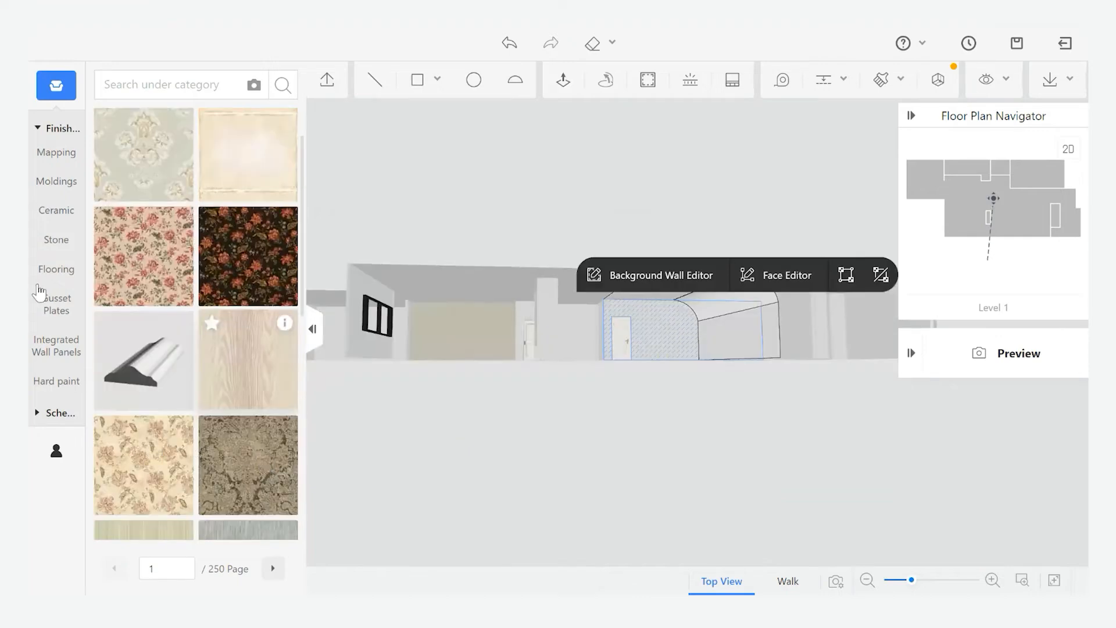
click(56, 152)
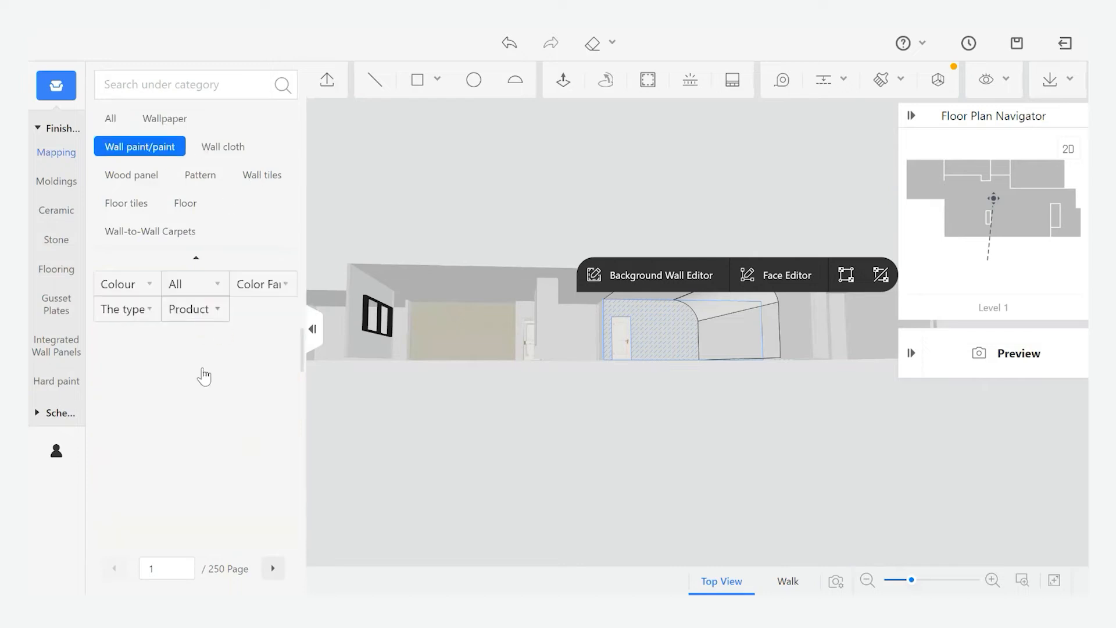
scroll(236, 420, down, 7)
scroll(243, 417, down, 5)
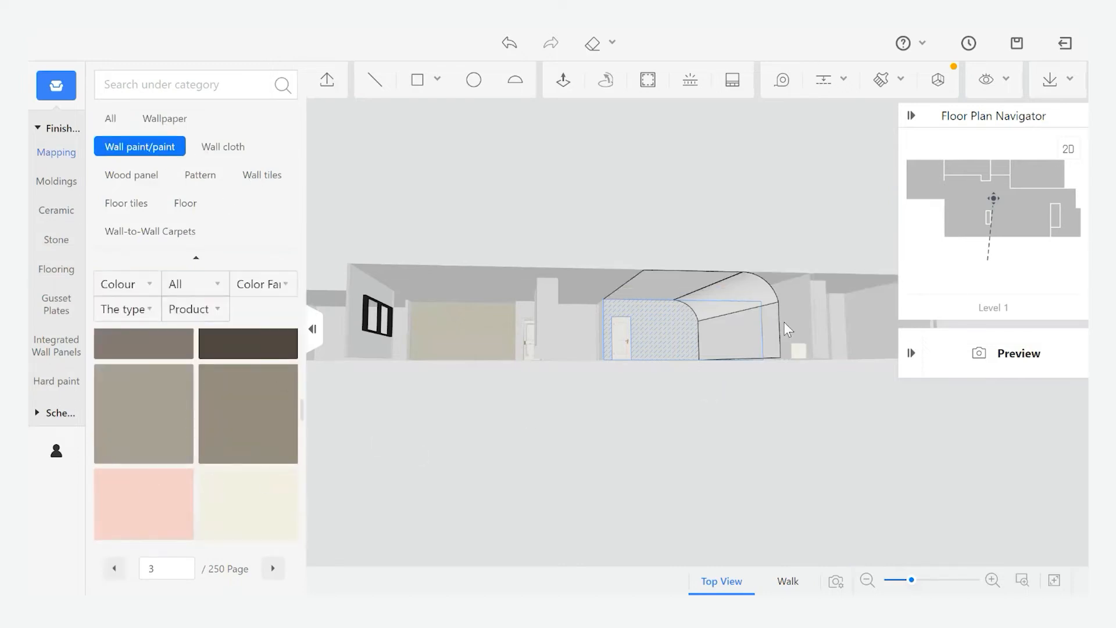
click(727, 340)
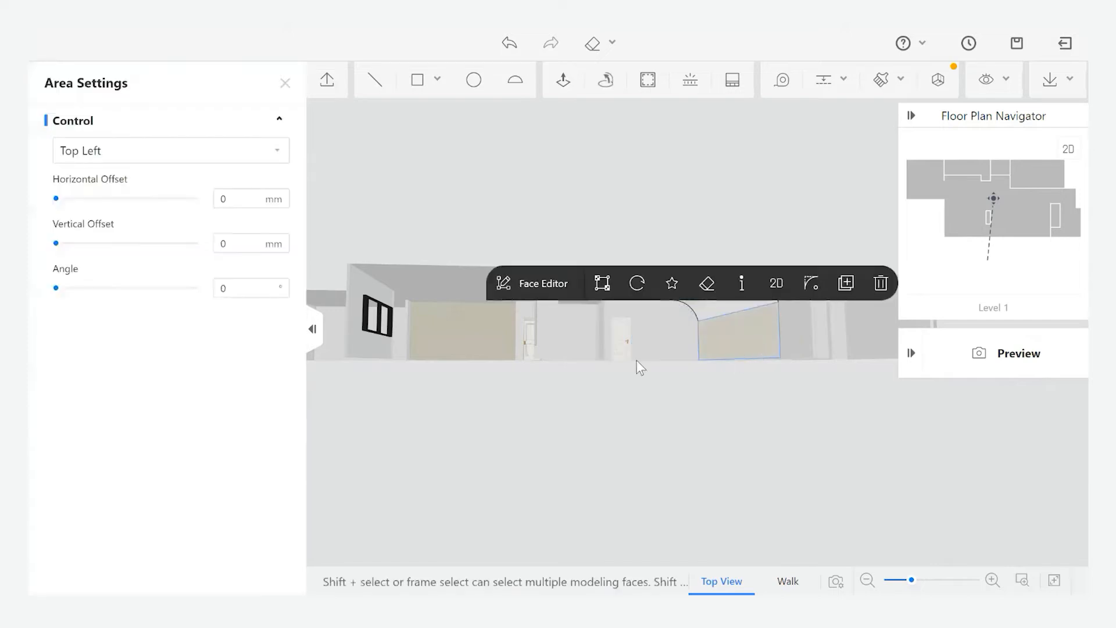
click(285, 83)
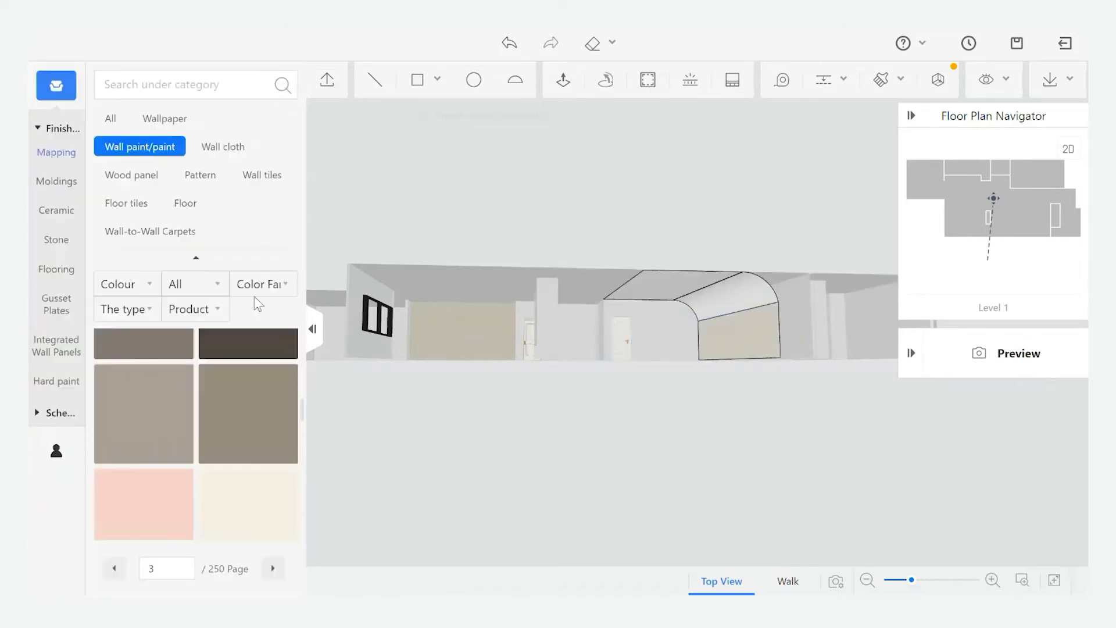
- Apply the same light cream wall paint to the curved face and the flat ceiling face of the volume
click(724, 296)
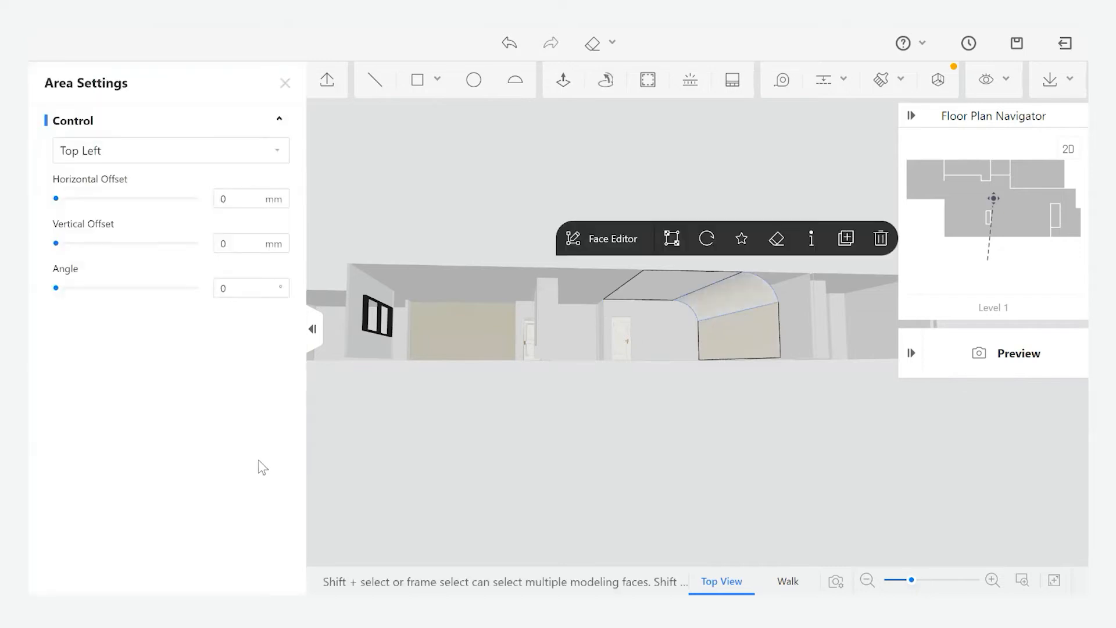
click(285, 83)
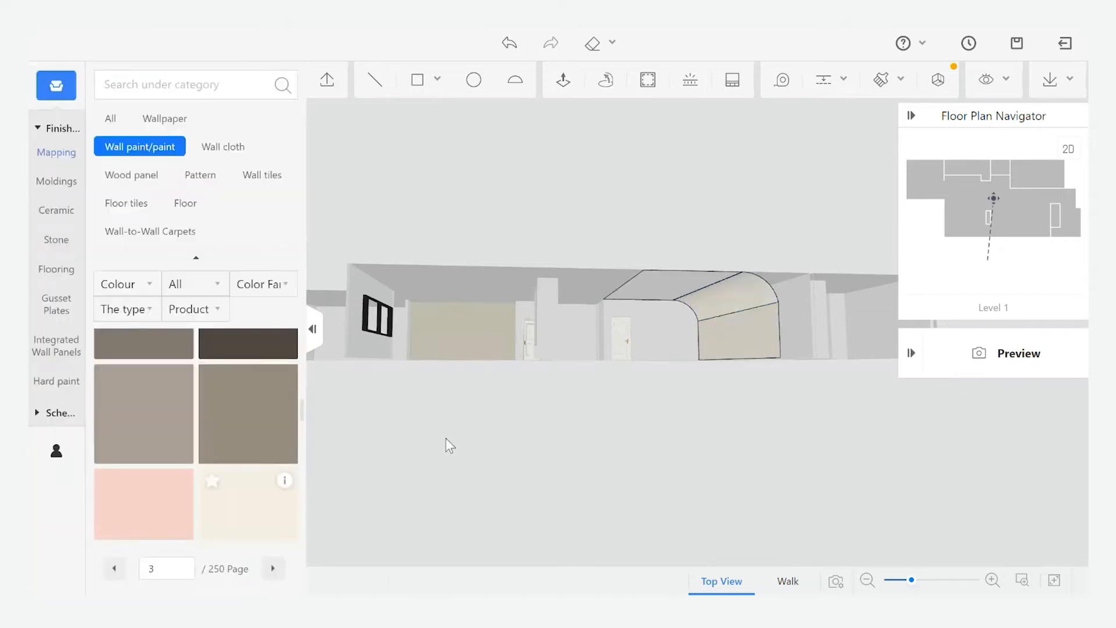
click(667, 281)
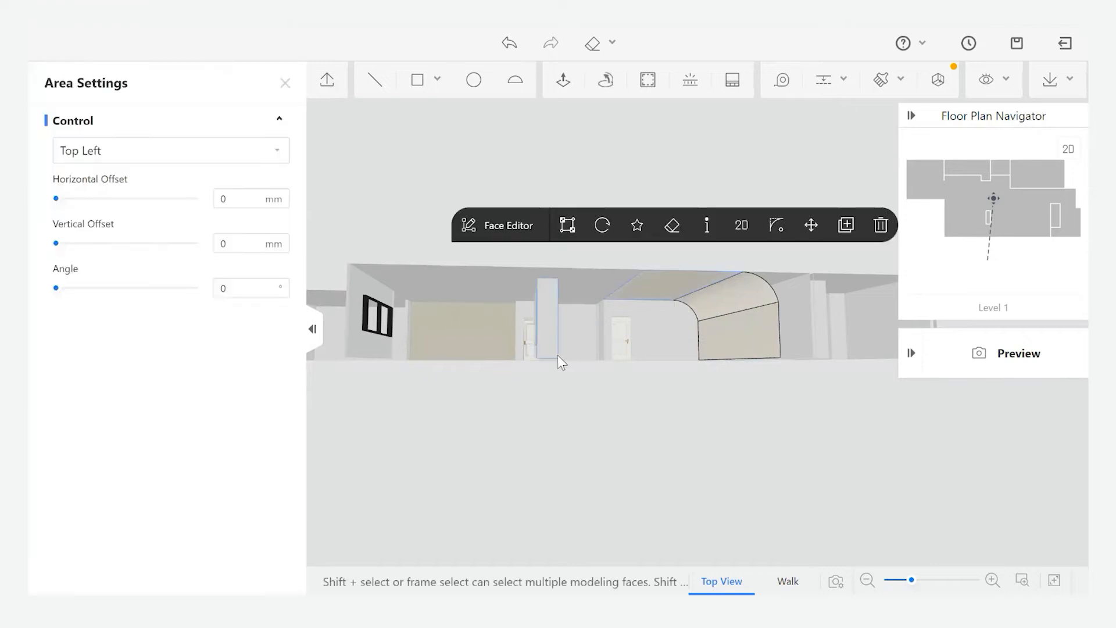
scroll(727, 361, up, 2)
drag(780, 371, 587, 338)
drag(679, 380, 545, 210)
scroll(718, 349, down, 2)
drag(737, 460, 674, 413)
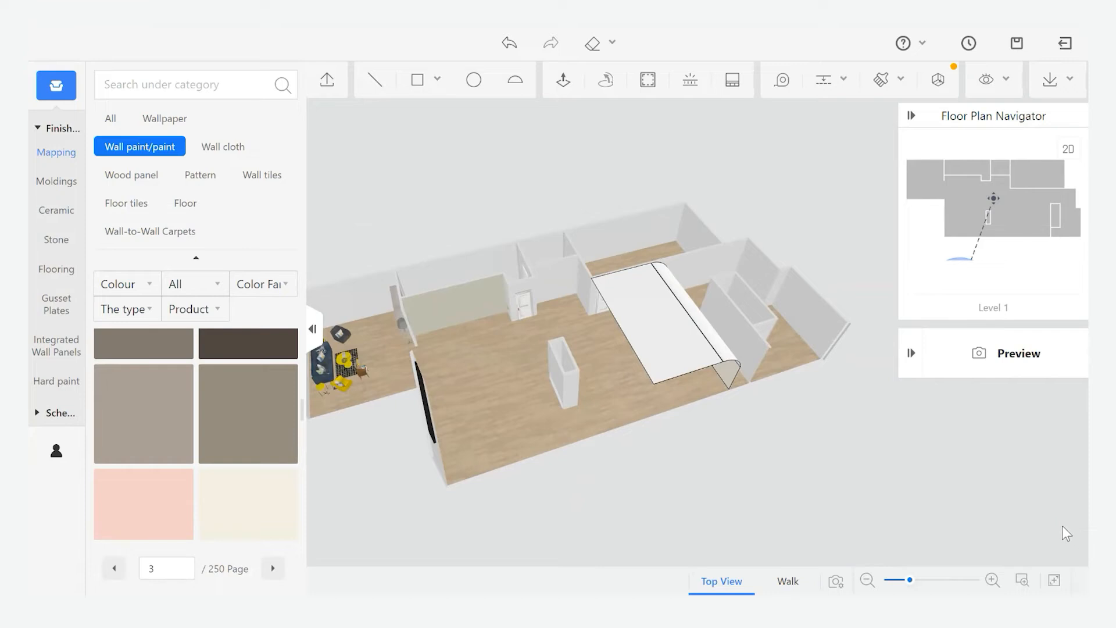
drag(660, 365, 740, 429)
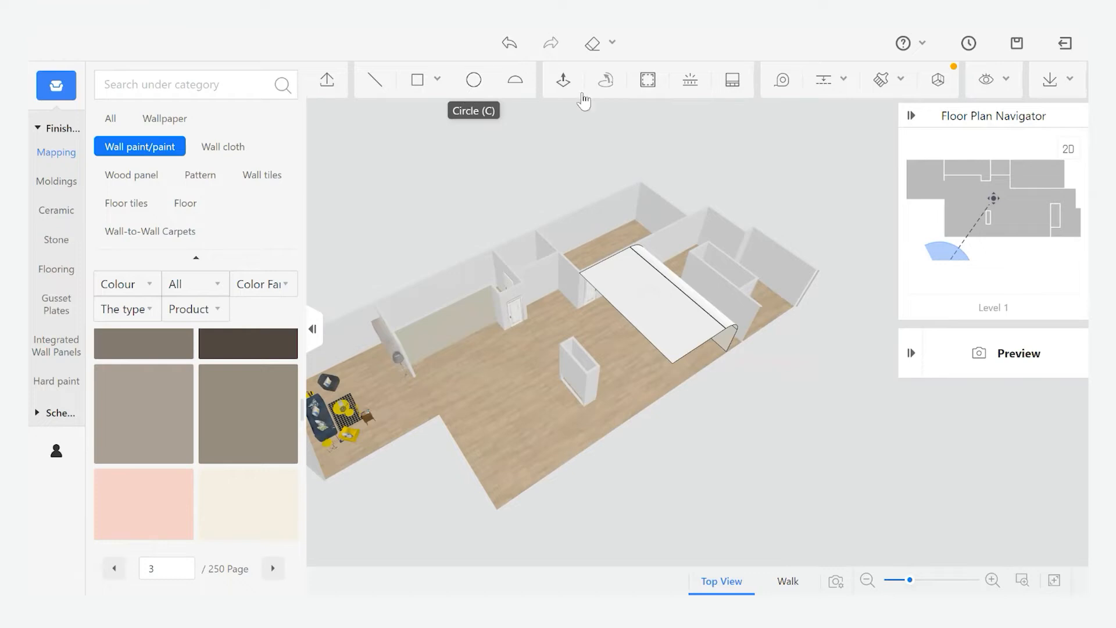
click(649, 83)
click(656, 311)
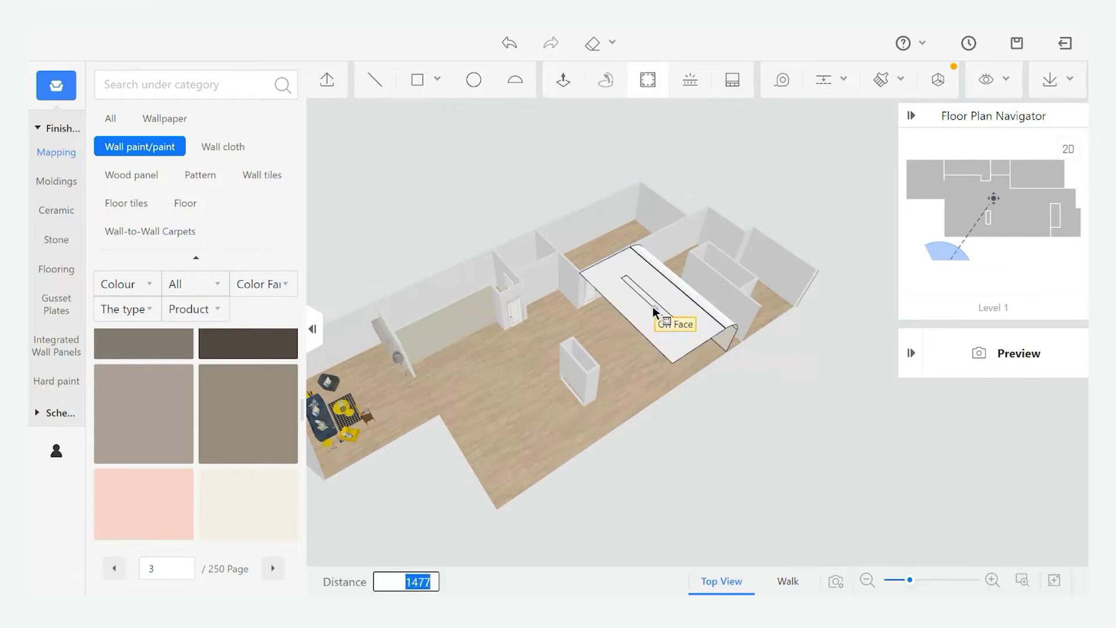
- Add a light strip around the volume's flat ceiling face, with the light slot on, 200% brightness and a 160 by 100 mm profile
click(691, 82)
click(686, 349)
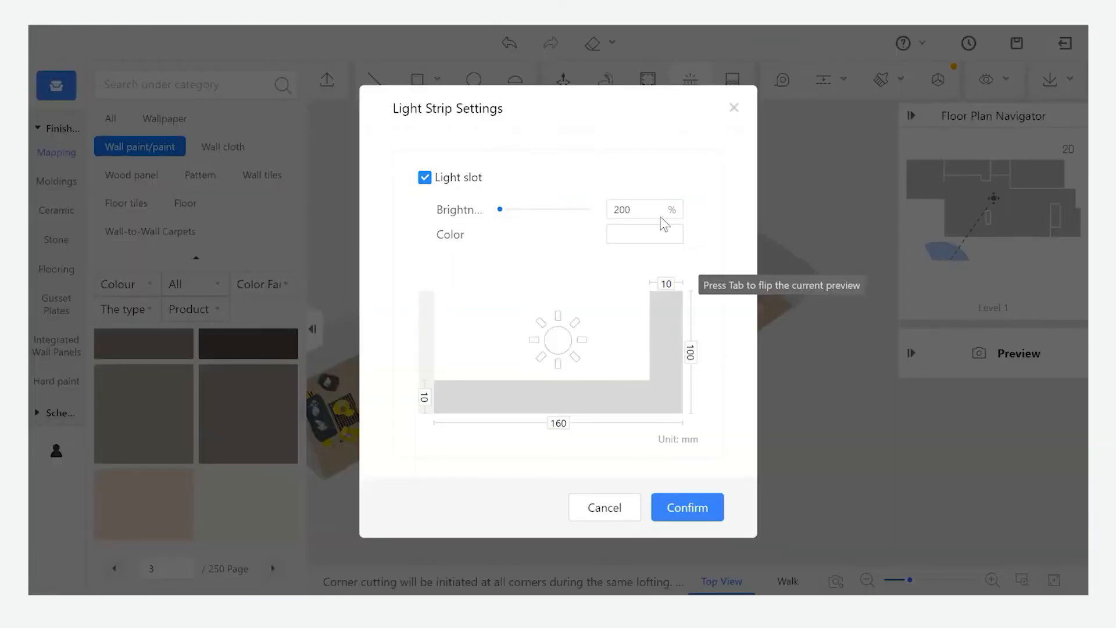
click(426, 393)
click(687, 509)
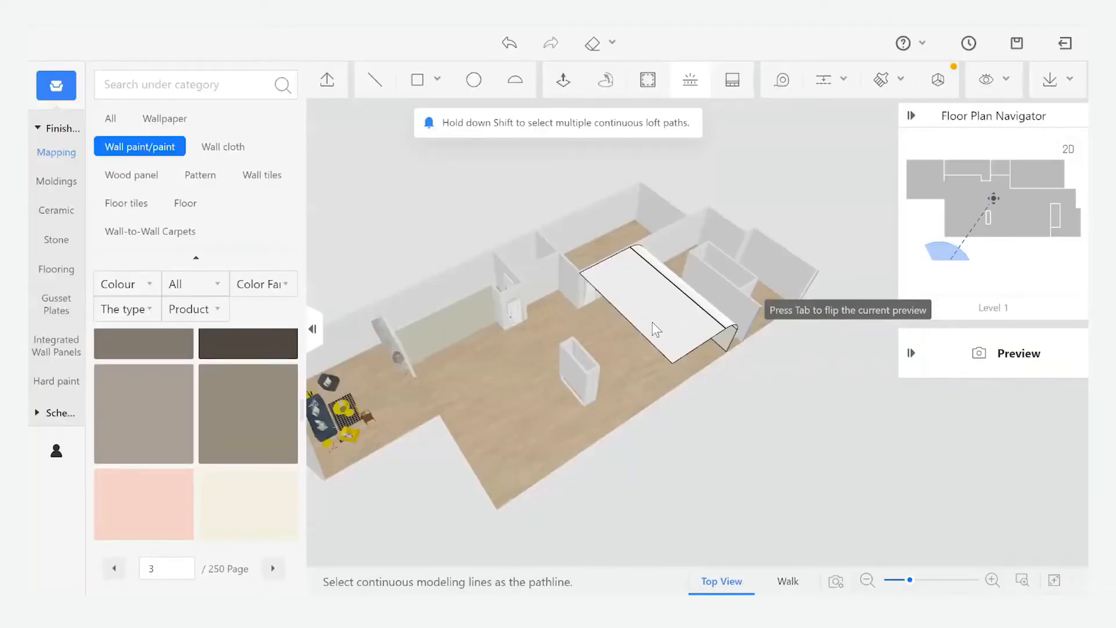
click(656, 329)
- Examine the light strip around the ceiling face from below, from inside the room and from above
drag(778, 396, 685, 316)
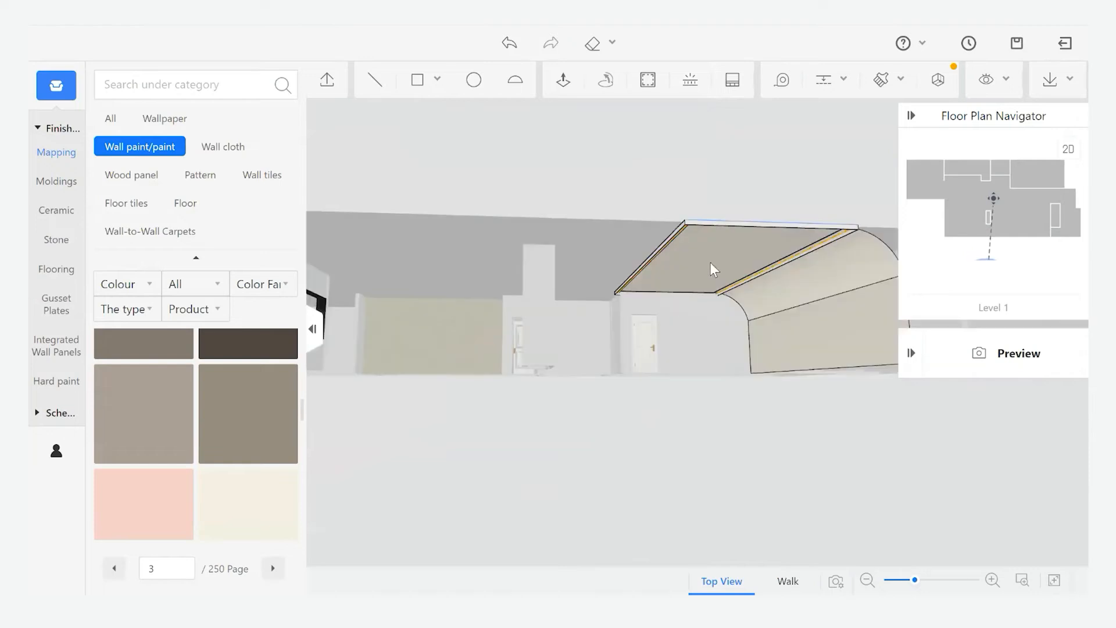
scroll(741, 246, up, 3)
drag(740, 247, 692, 253)
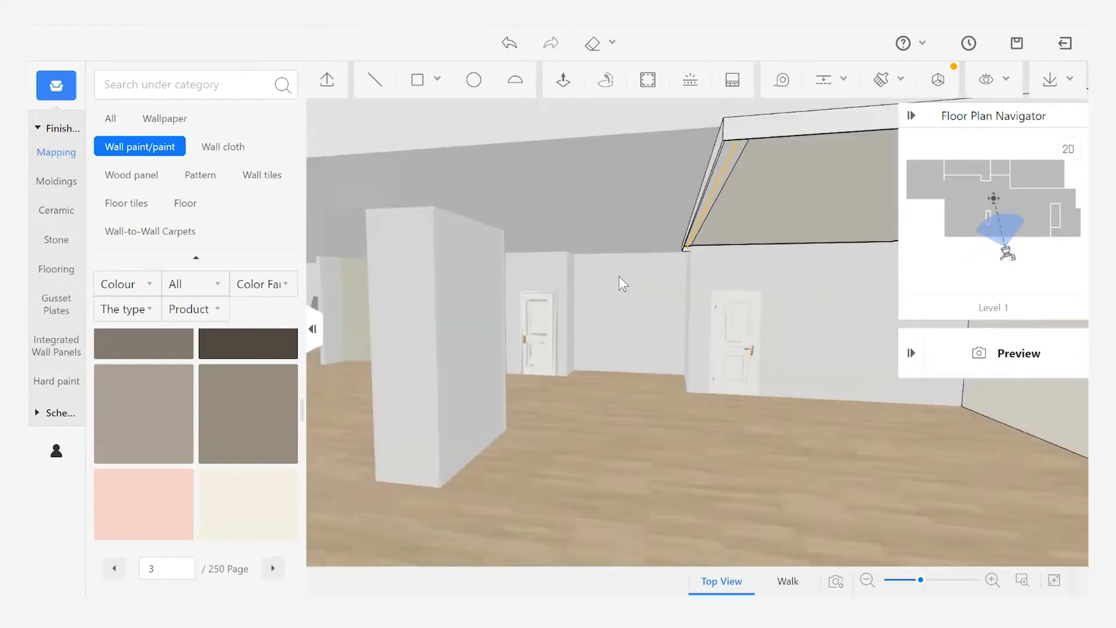
scroll(619, 277, down, 3)
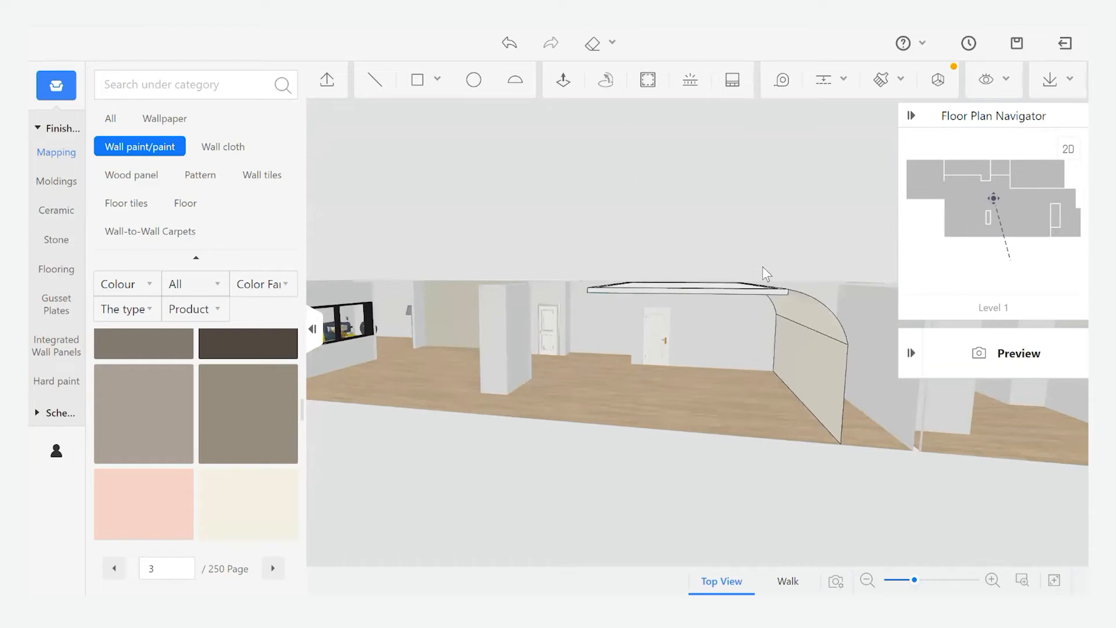
scroll(768, 256, up, 1)
drag(771, 249, 775, 256)
scroll(666, 266, up, 1)
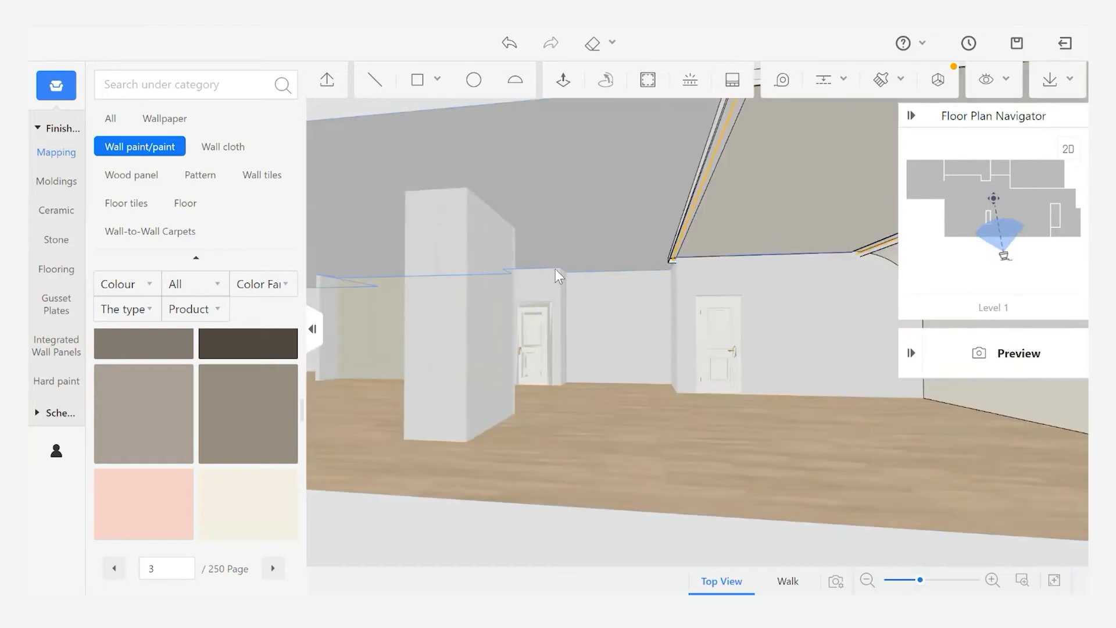
scroll(645, 240, down, 1)
scroll(673, 244, up, 1)
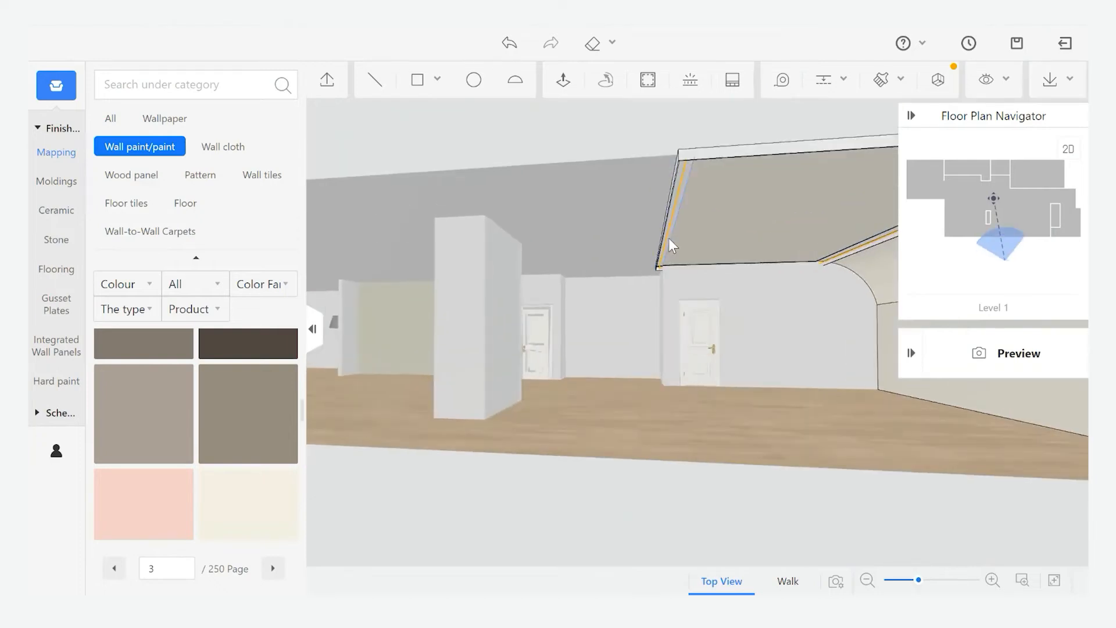
scroll(669, 239, down, 1)
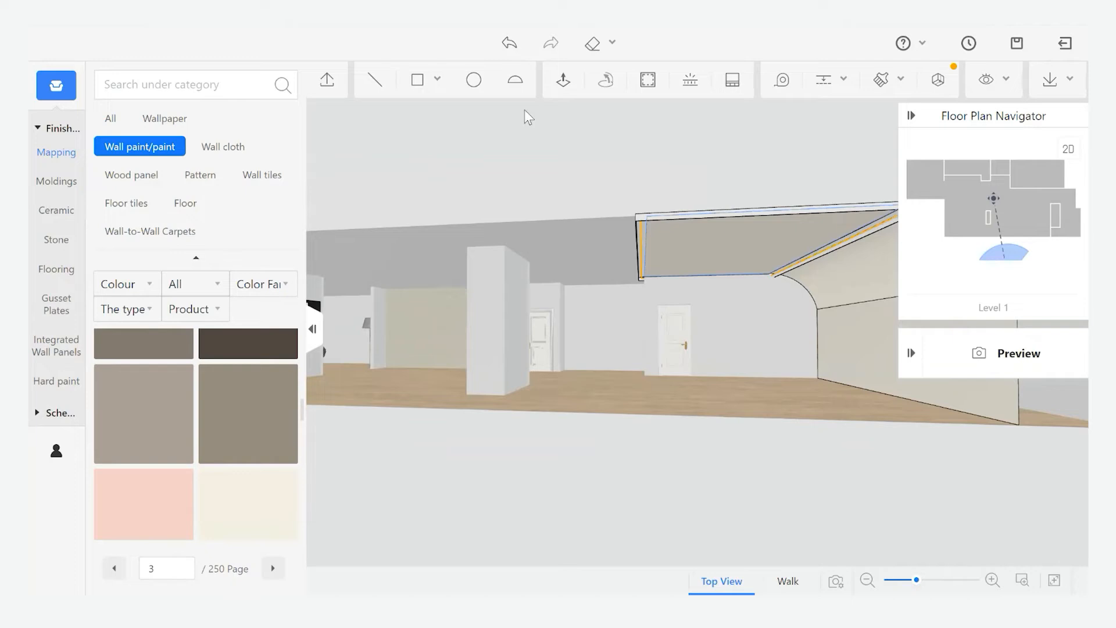
middle_drag(691, 164, 678, 203)
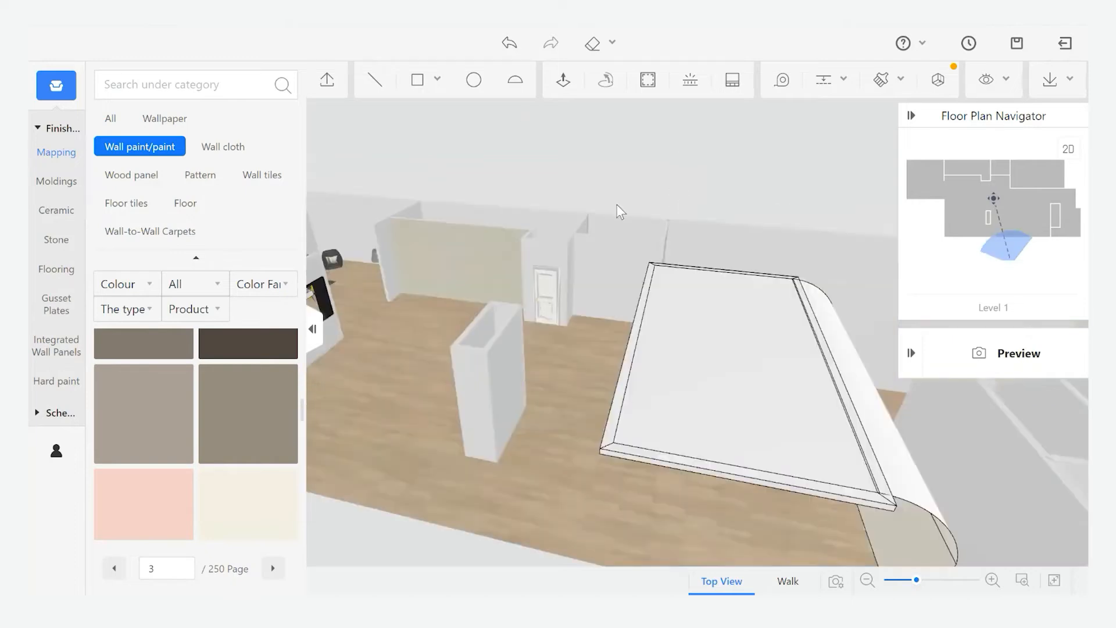
middle_drag(719, 306, 775, 275)
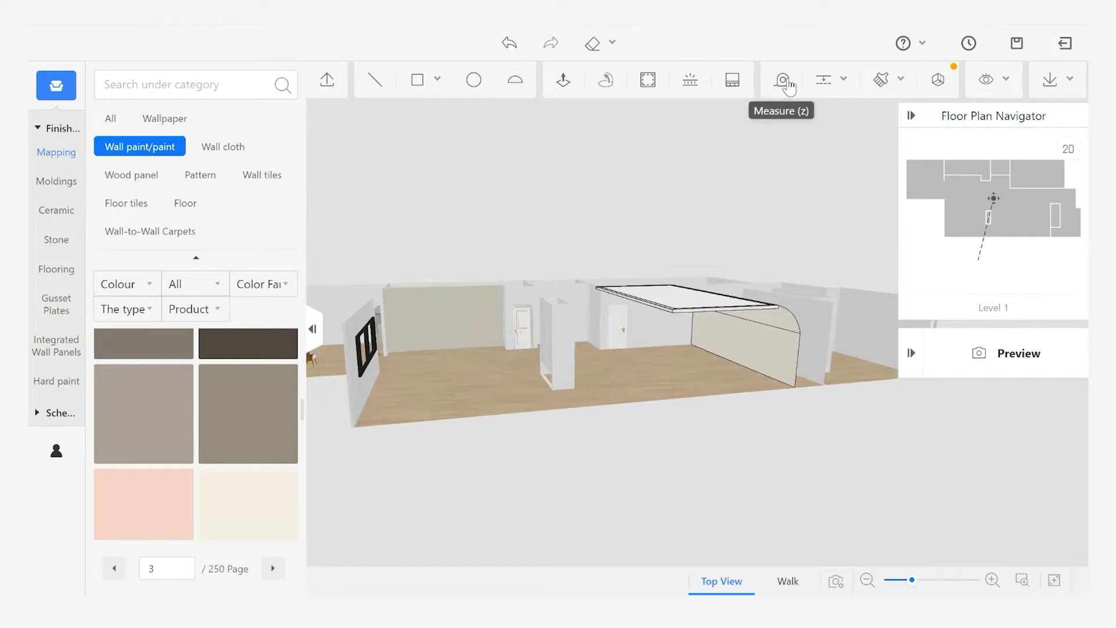
- Add a guide line running across the floor between the window wall and the free-standing column
click(830, 81)
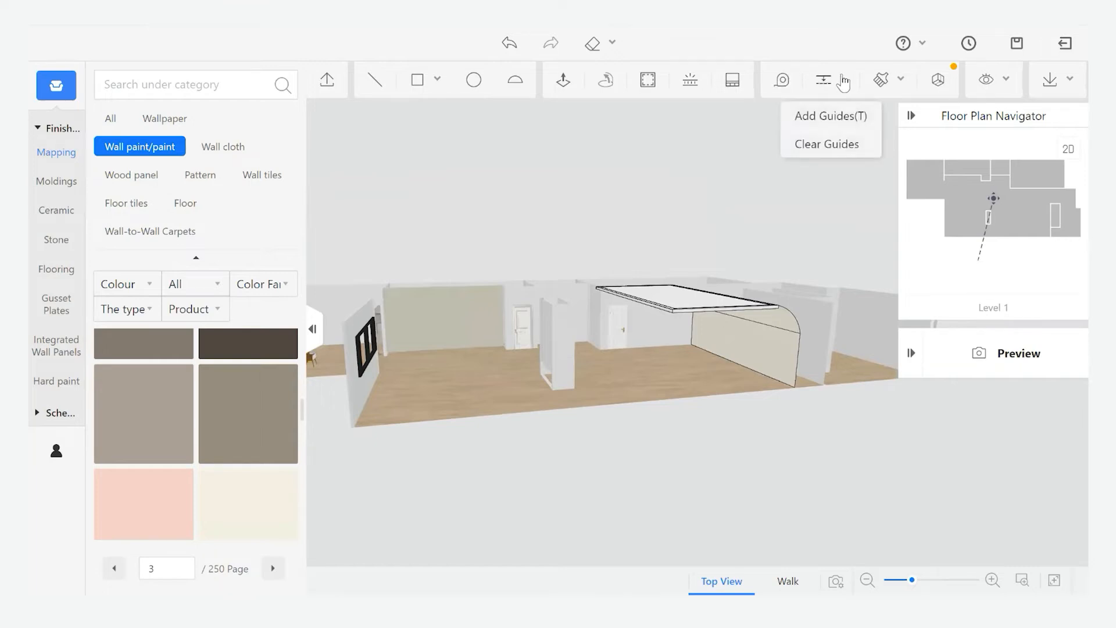
click(825, 117)
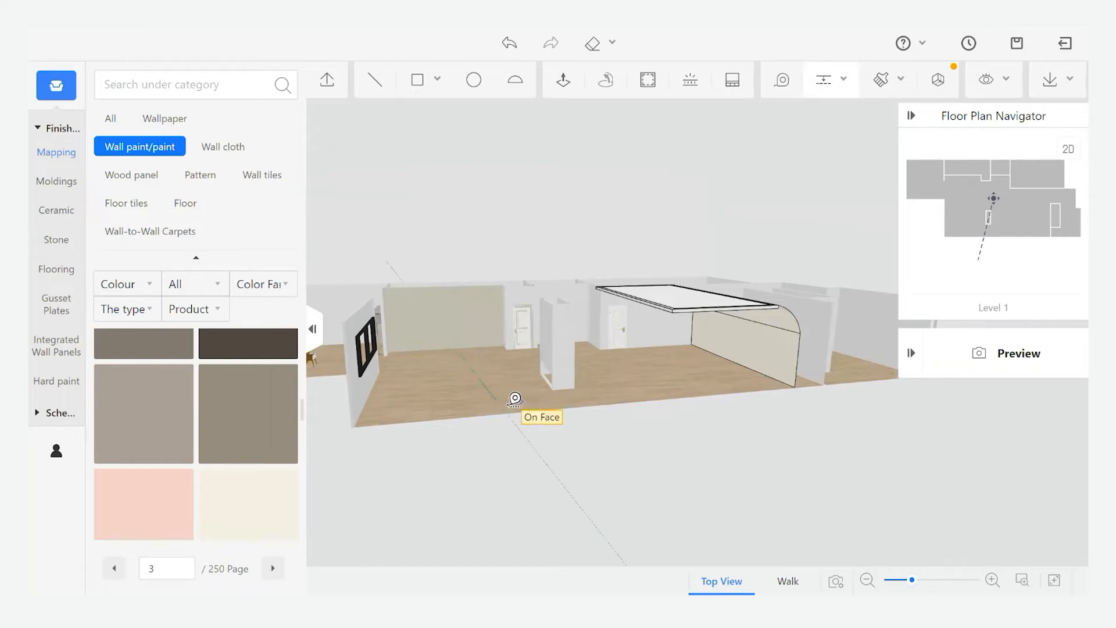
drag(560, 464, 536, 528)
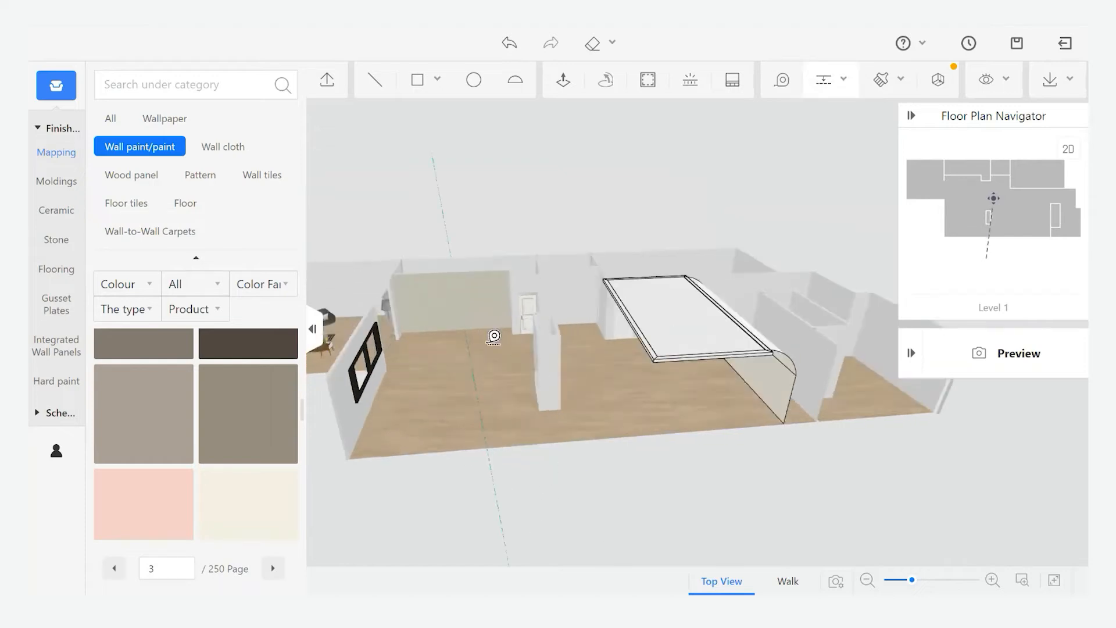
- Draw a second guide line diagonally across the first one on the floor and remove it again
click(523, 316)
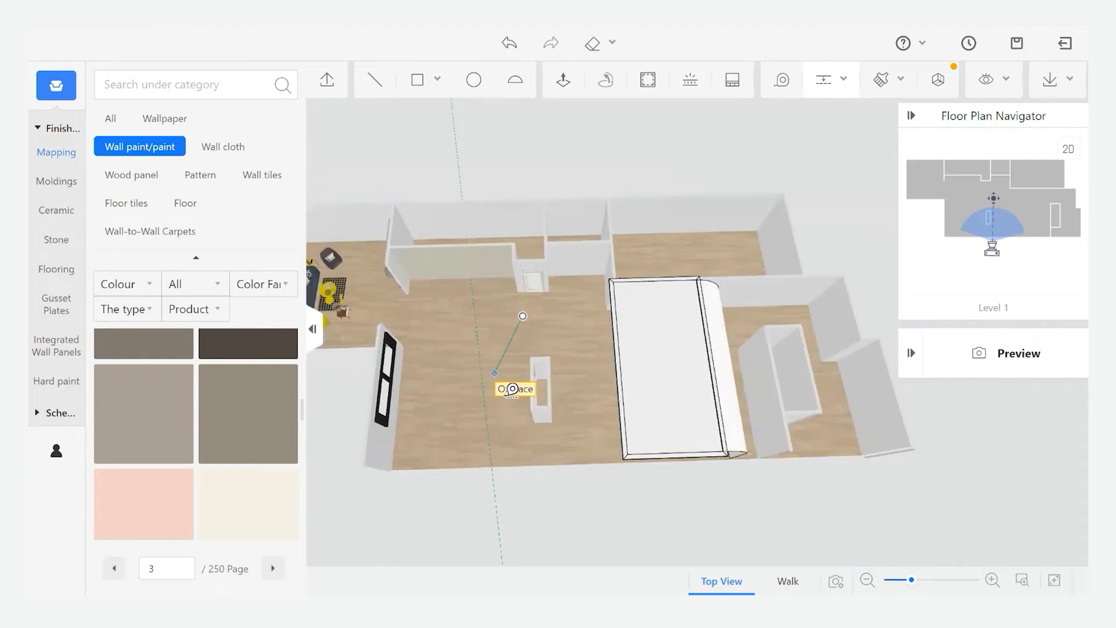
click(490, 384)
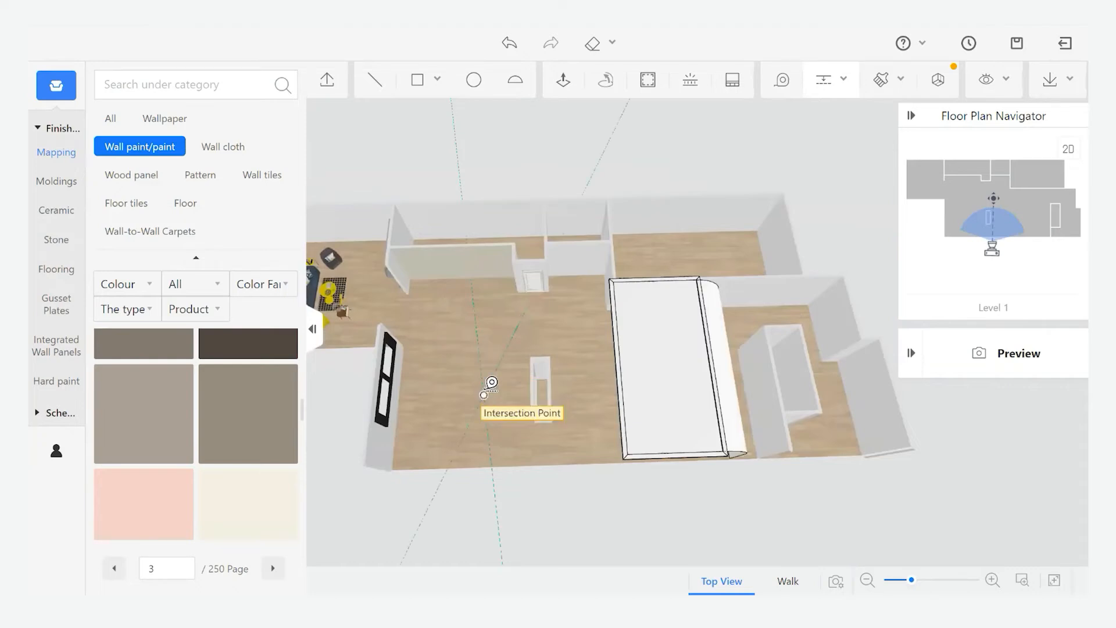
key(Escape)
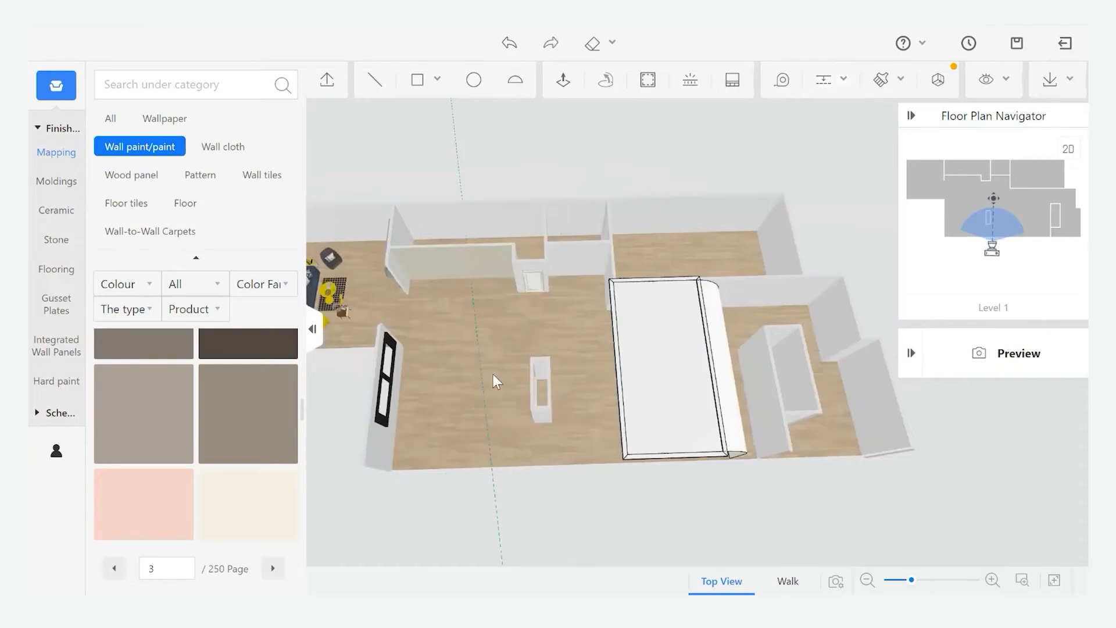
- Try to copy the paving finish of the beige-painted wall onto the wooden floor with the finish brush
click(884, 82)
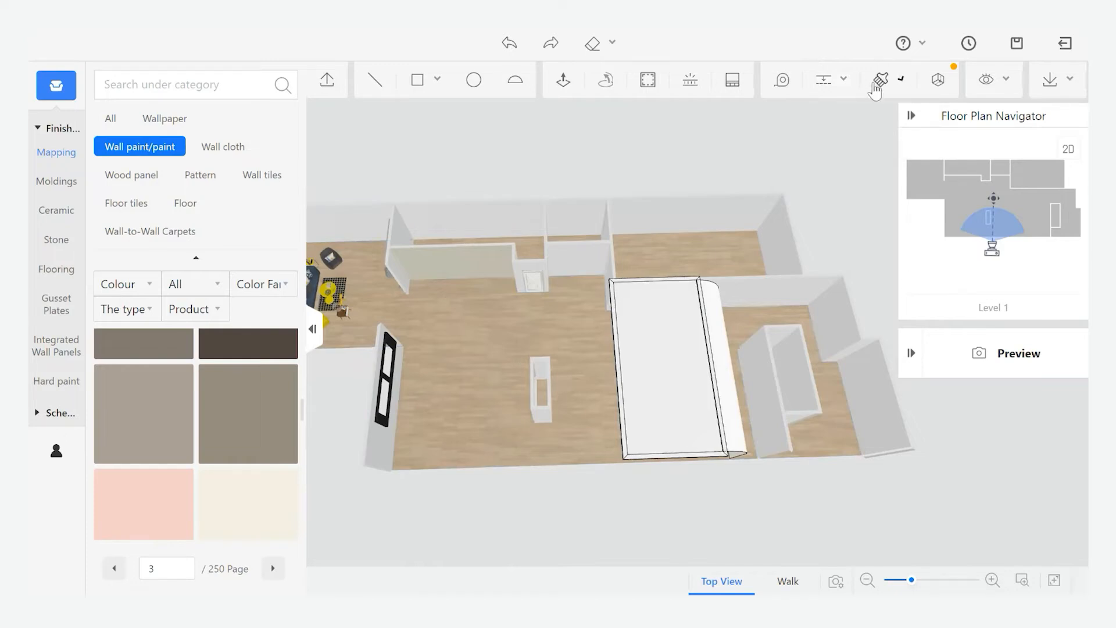
mouse_move(885, 82)
click(875, 112)
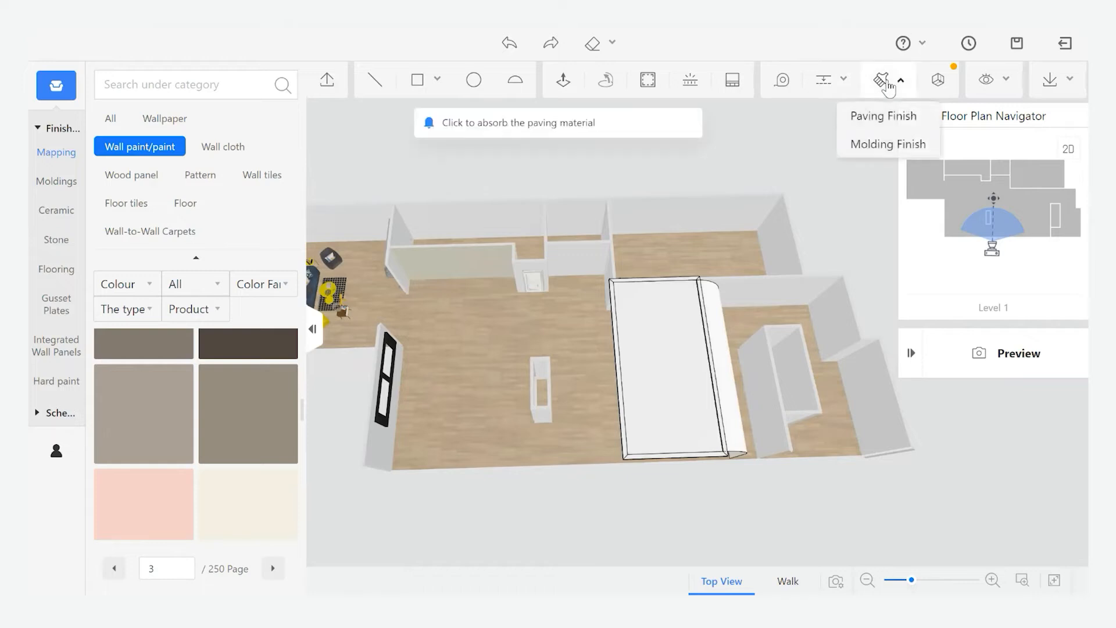
click(476, 259)
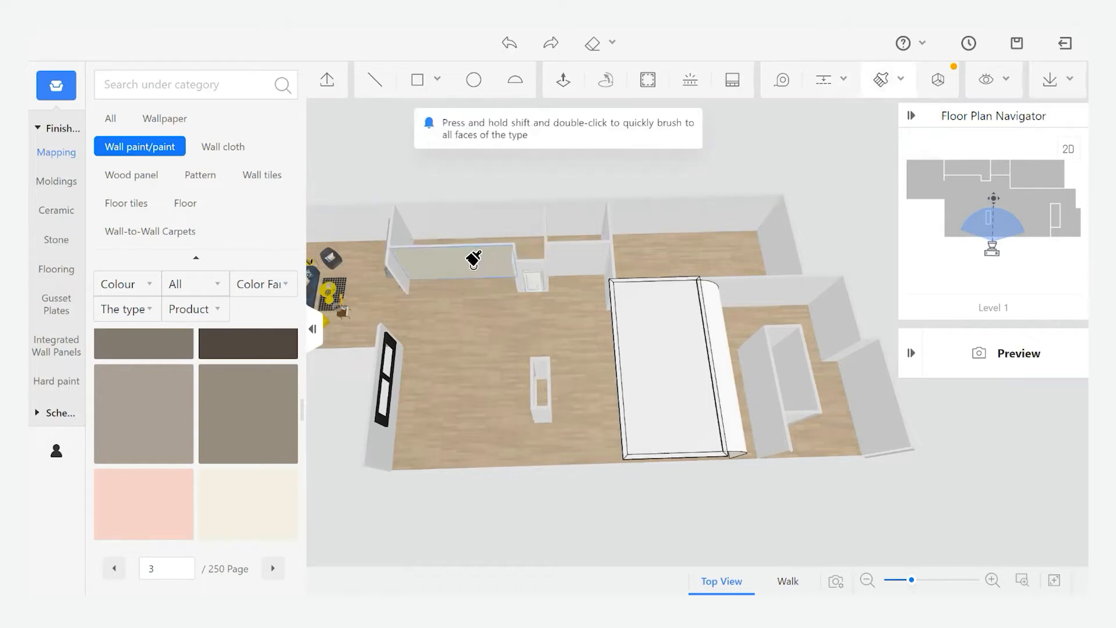
click(482, 331)
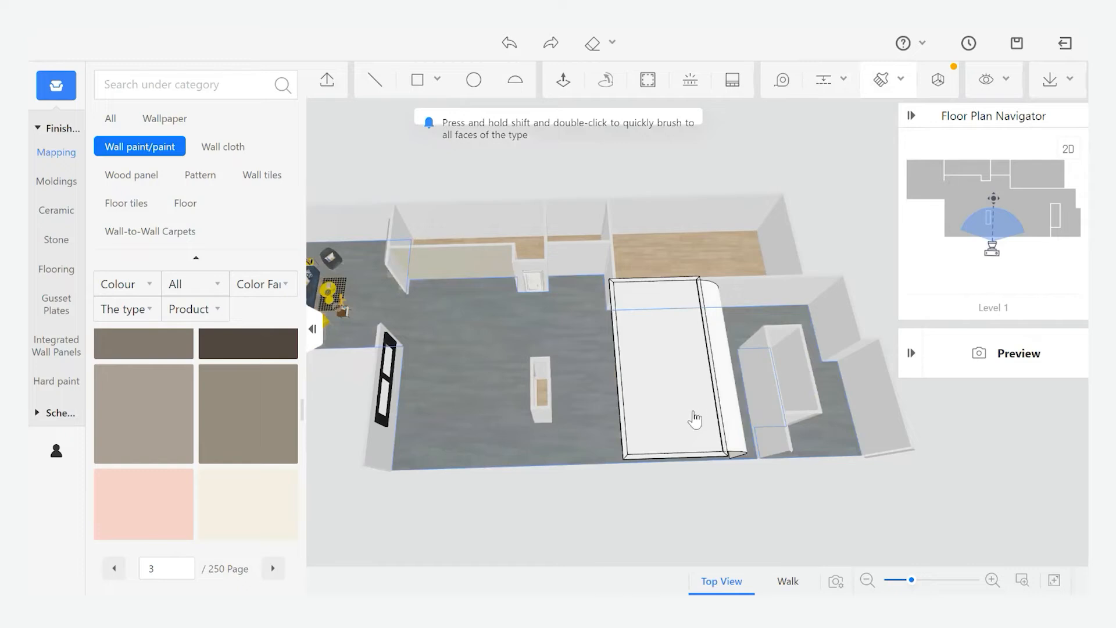
click(695, 418)
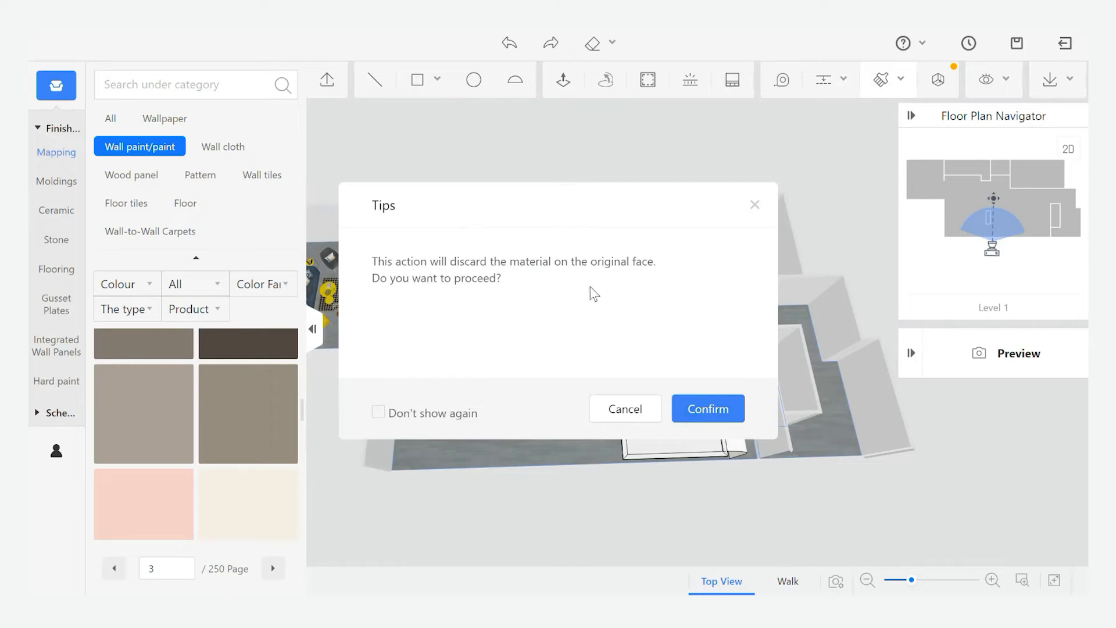
click(623, 410)
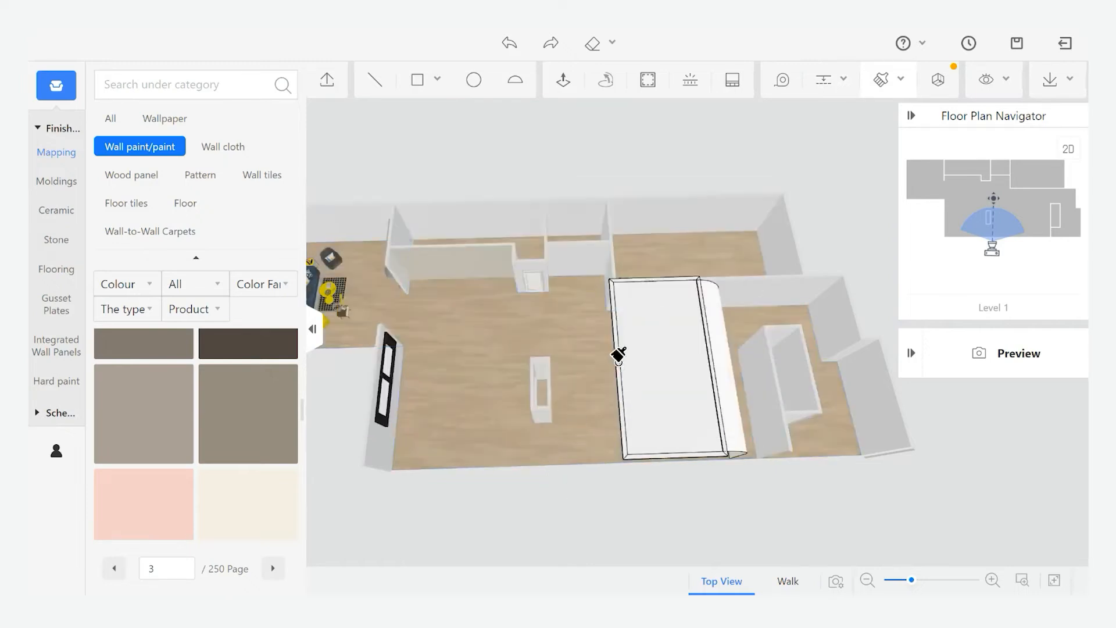
- Show all walls of the house and examine the model from outside at the window side
drag(697, 396, 648, 319)
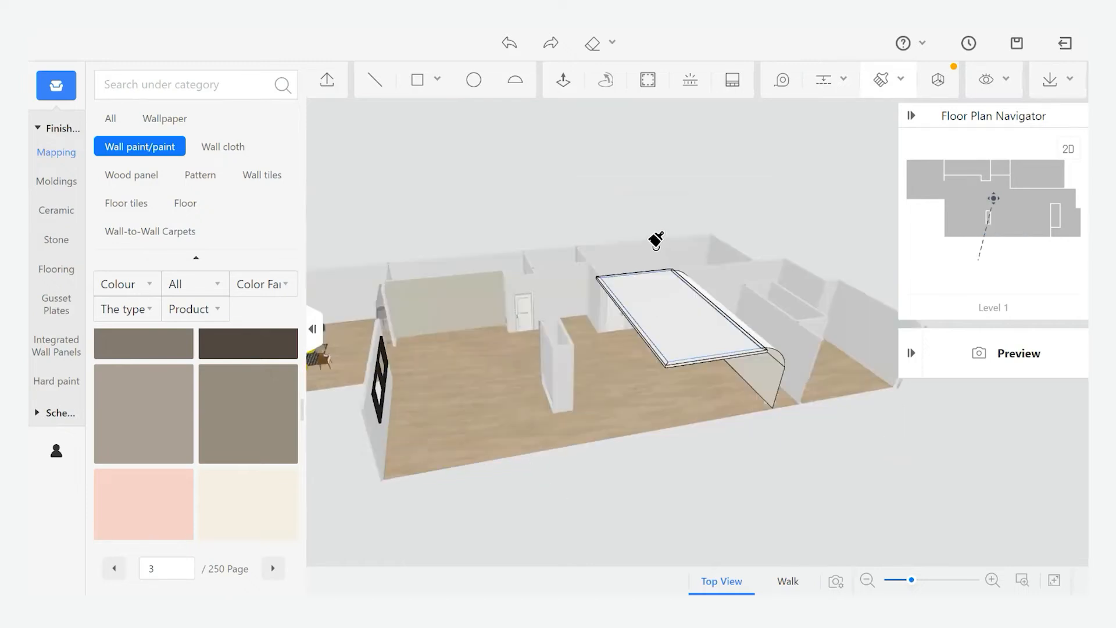
click(983, 83)
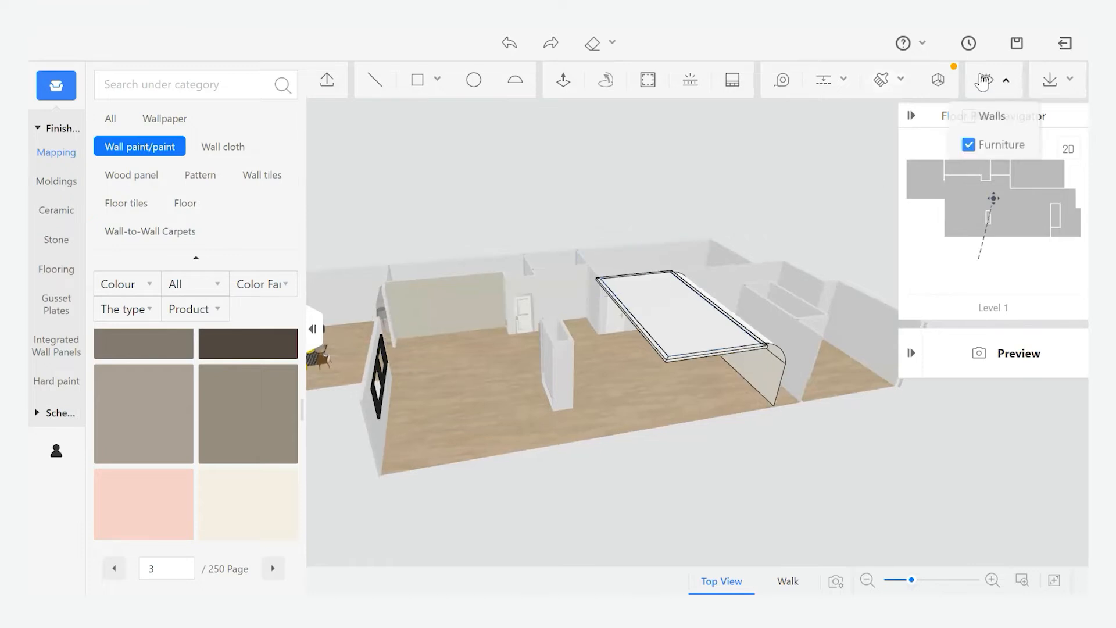
click(969, 119)
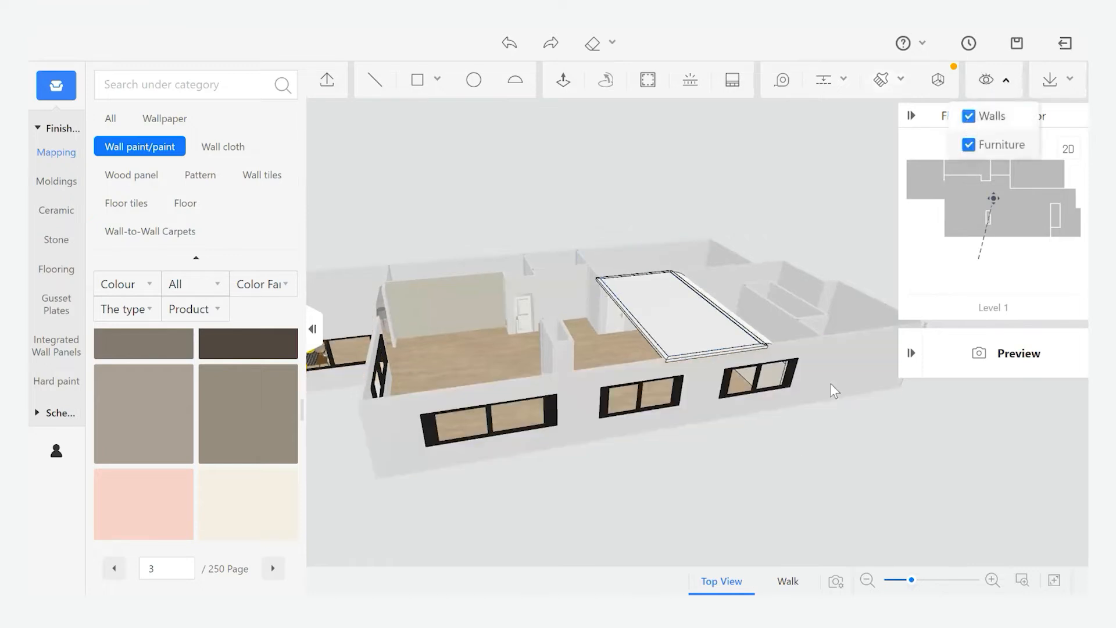
drag(635, 463, 678, 499)
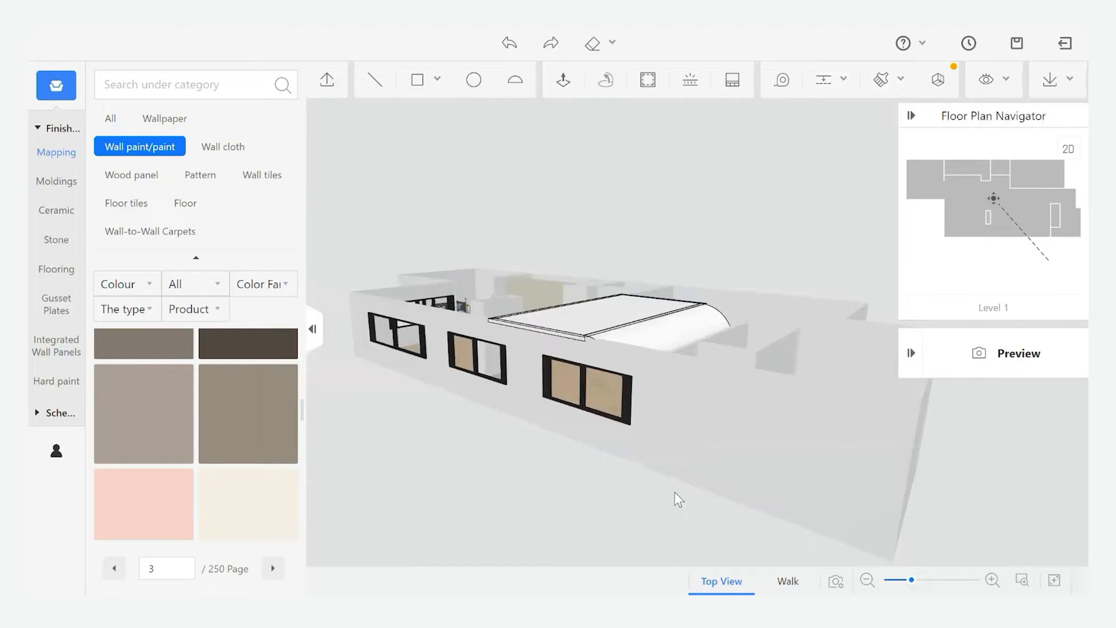
- Hide the near walls again and switch the furniture display off and back on
click(990, 82)
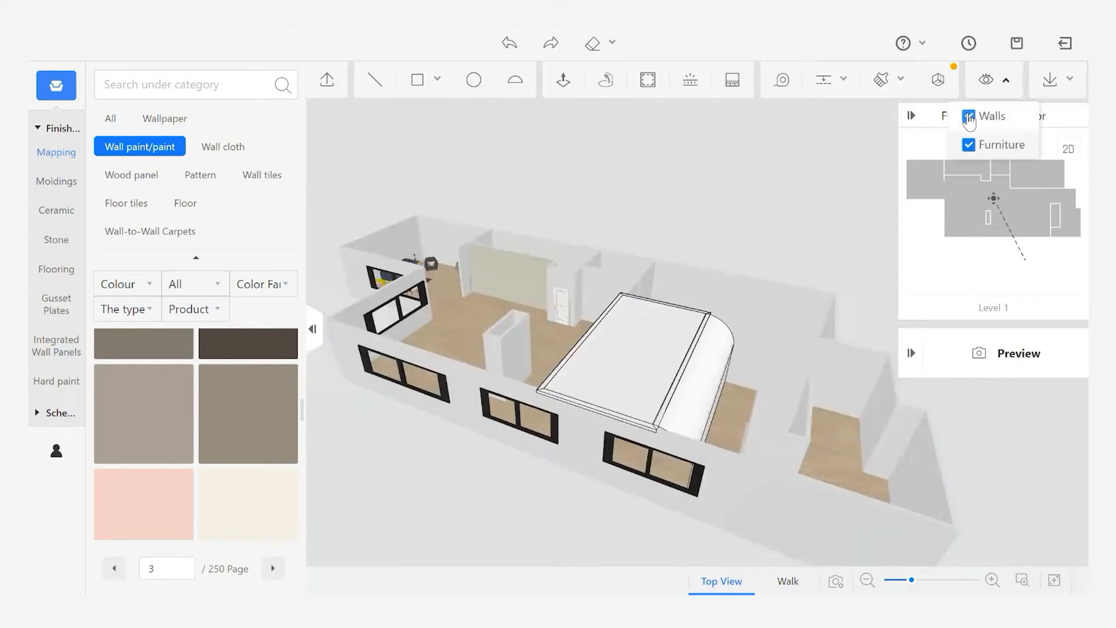
click(969, 117)
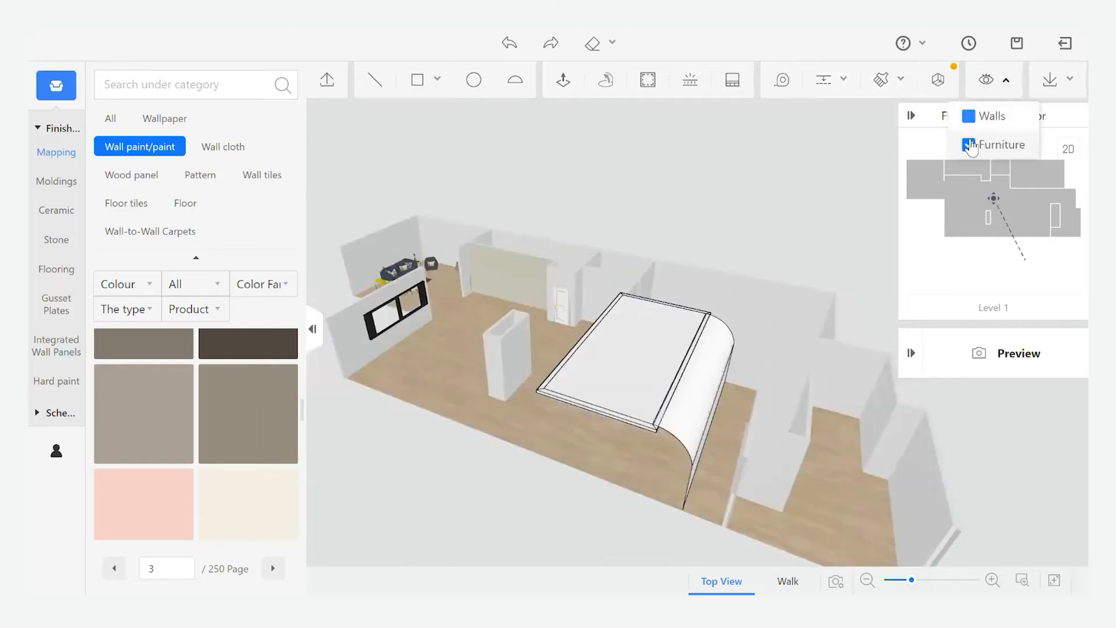
click(969, 146)
click(969, 145)
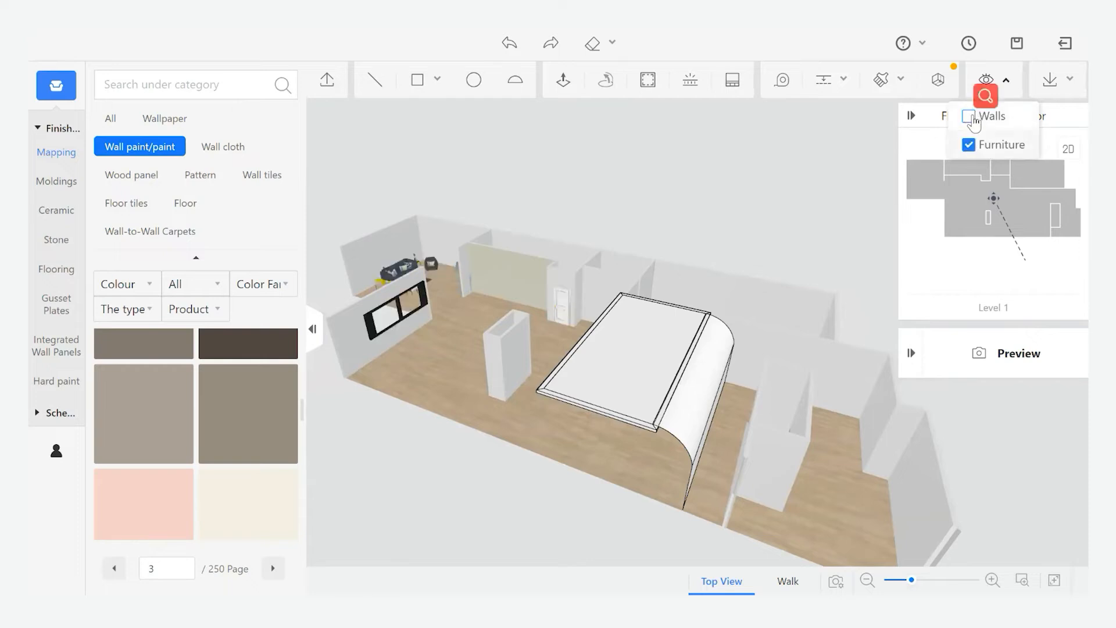
click(969, 117)
click(970, 118)
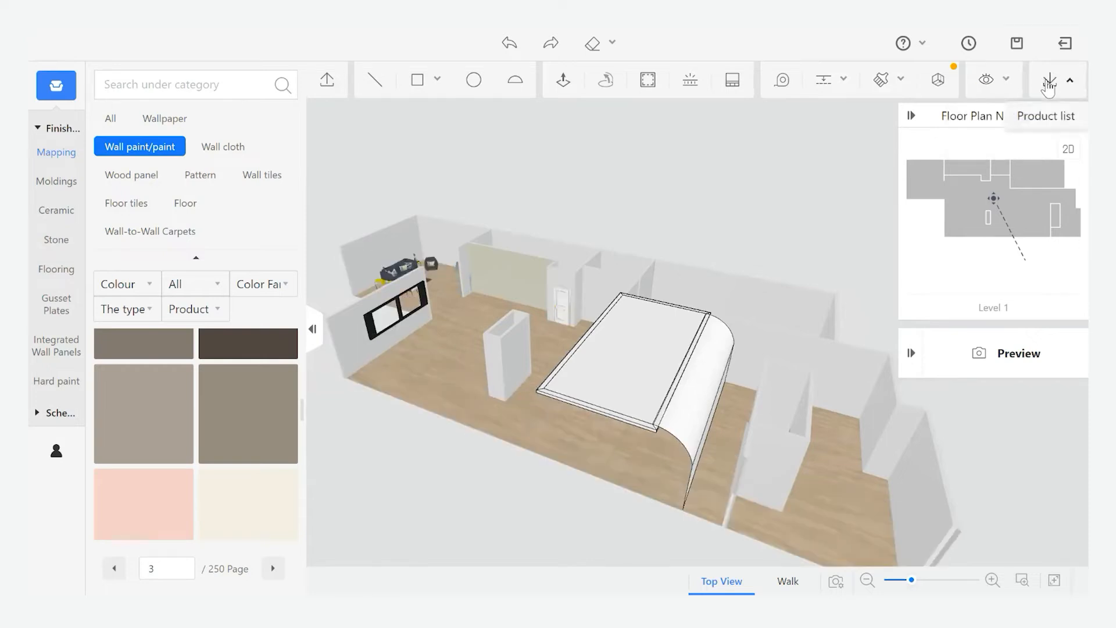
- Return from the Construction editor to the floor plan and briefly view the Kitchen & Bath tool's catalog
click(1061, 48)
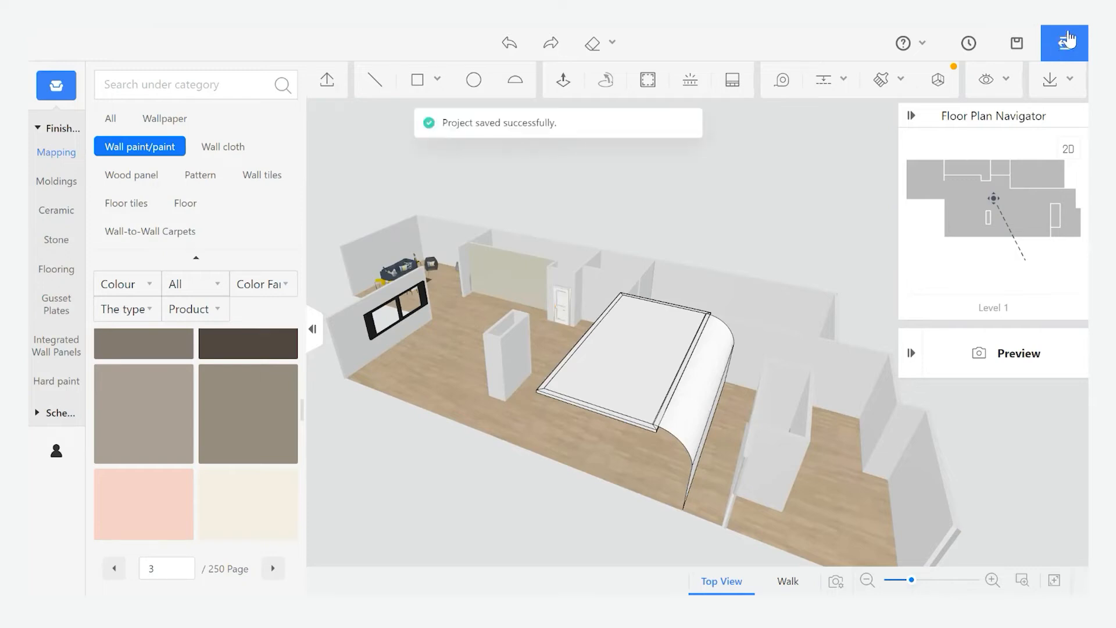
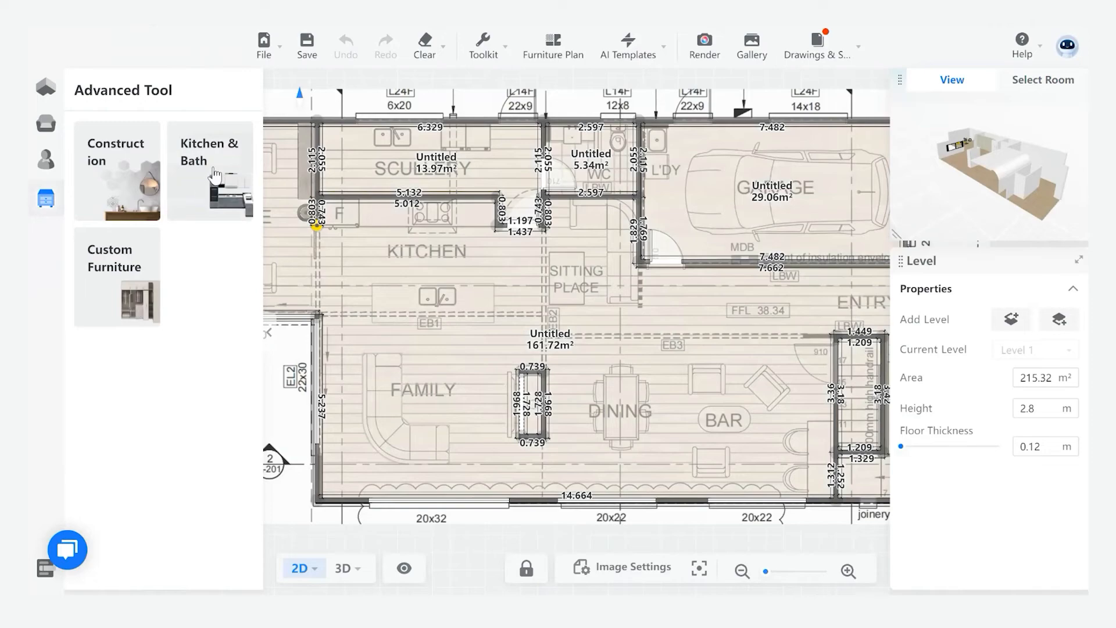
click(215, 174)
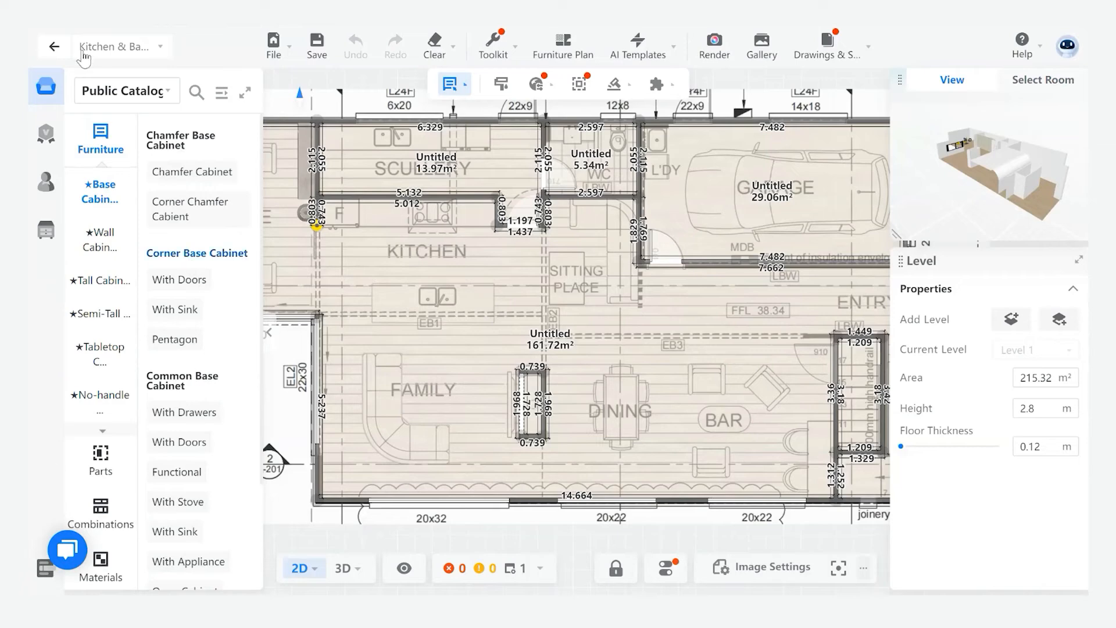
click(55, 46)
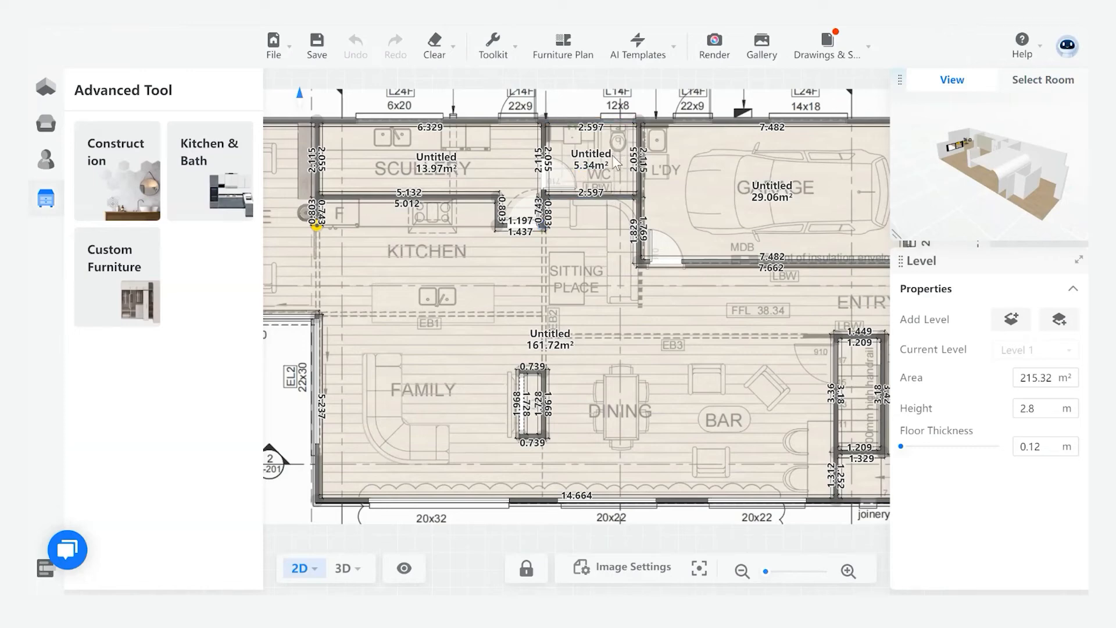
- Start the render setup and place the camera in the lounge near the kitchen side, aimed at the blue sofa
scroll(582, 372, down, 1)
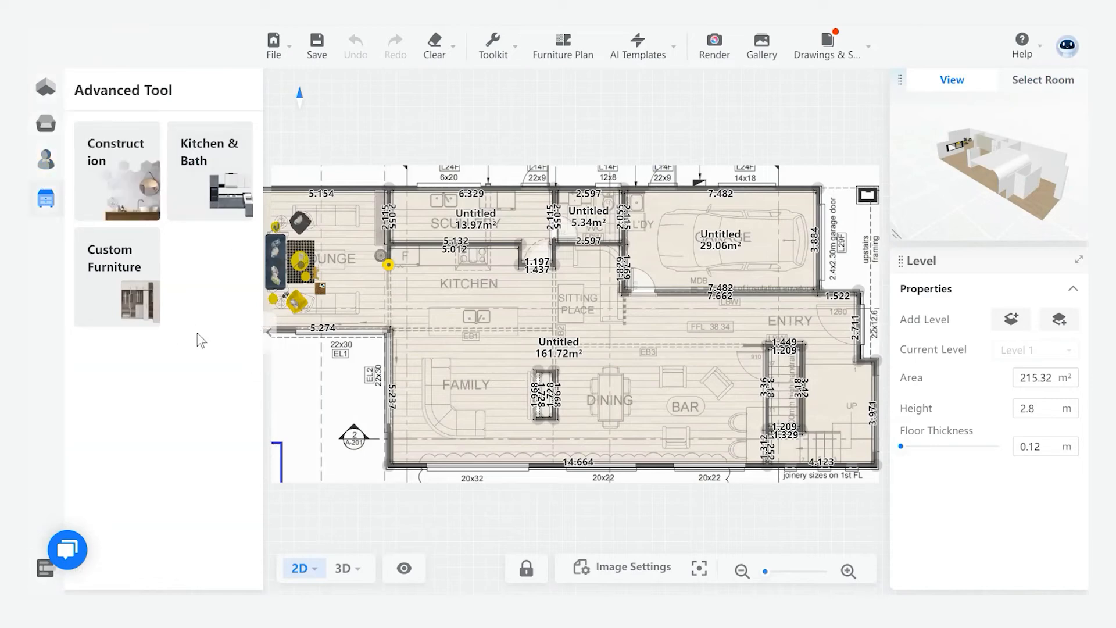
click(269, 333)
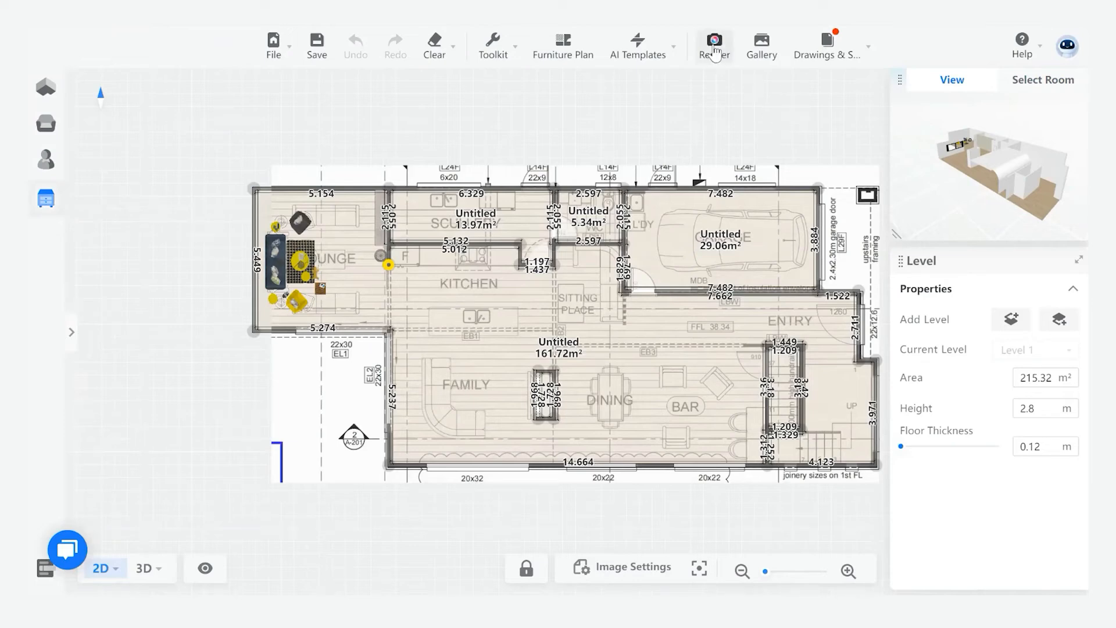
click(715, 47)
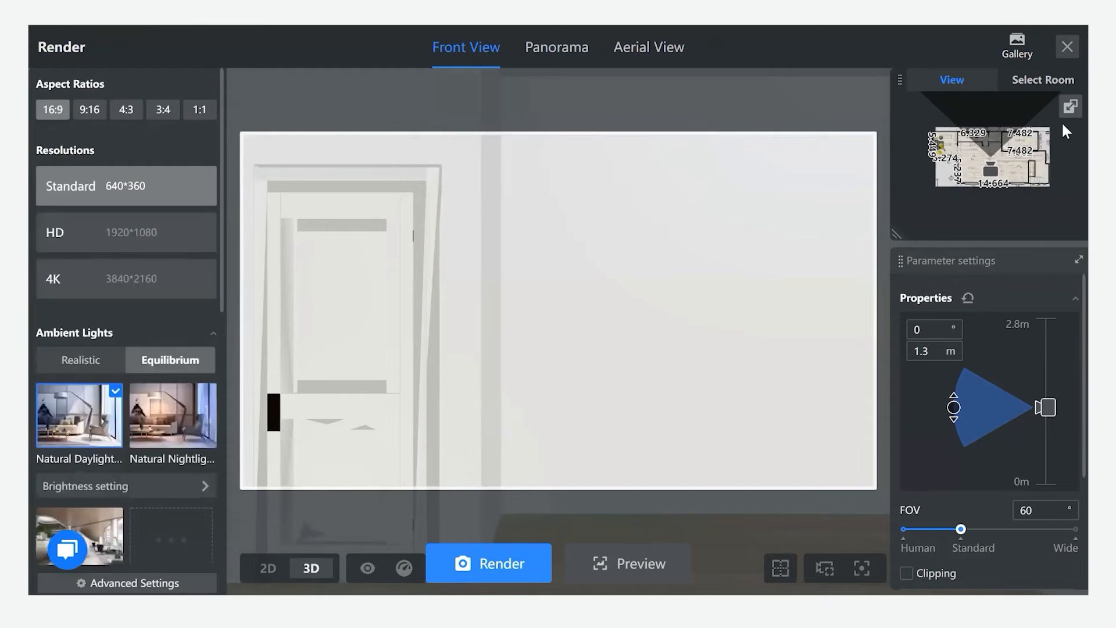
click(1066, 48)
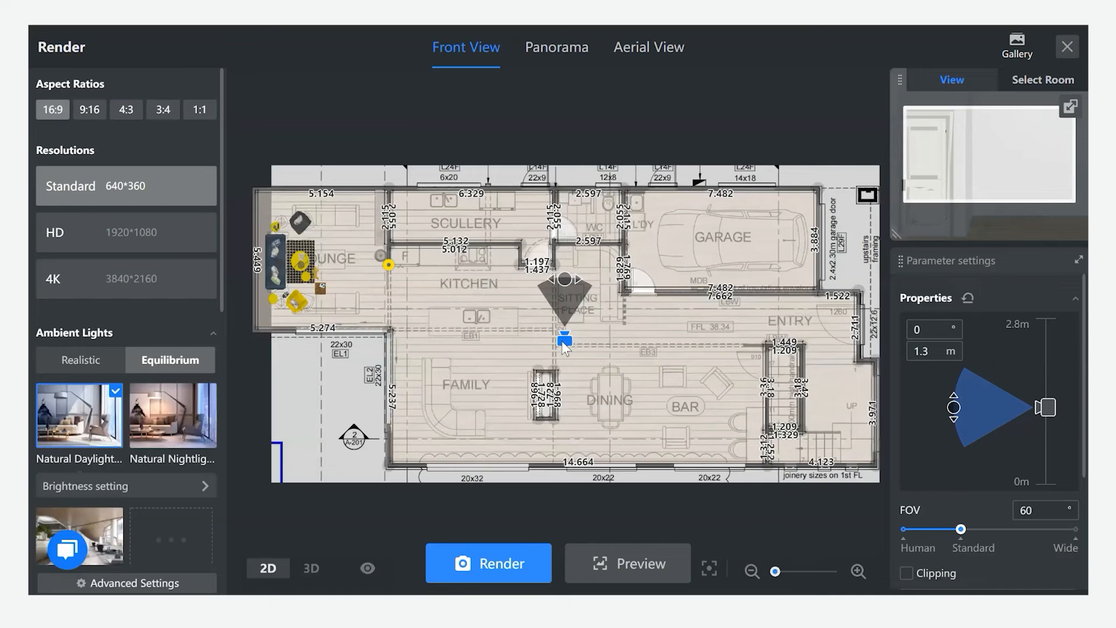
click(486, 329)
click(377, 289)
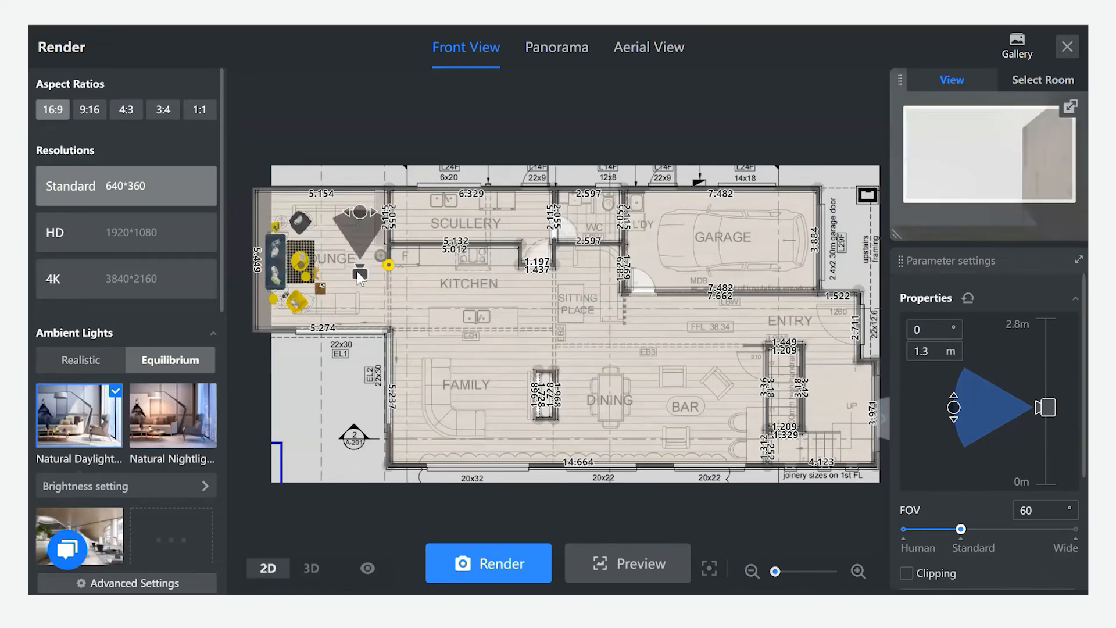
click(358, 272)
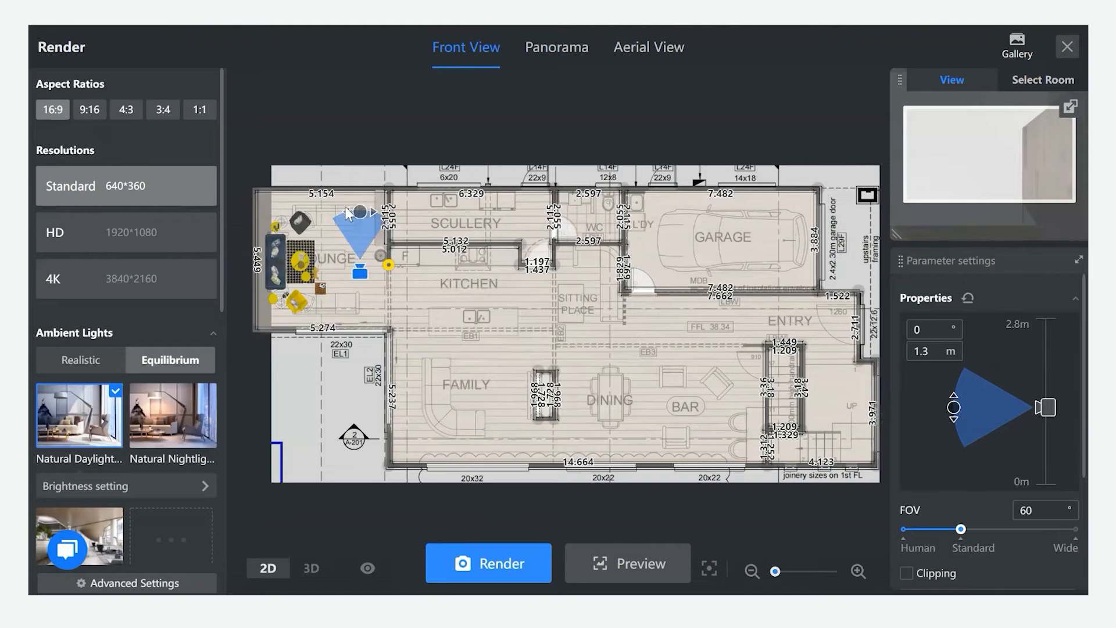
click(266, 284)
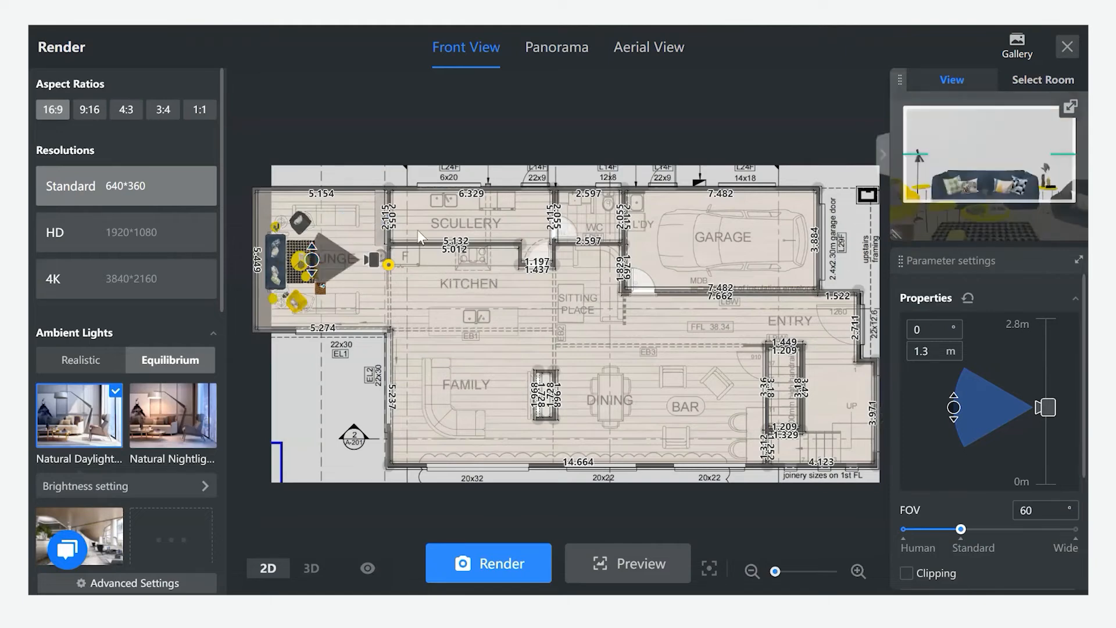
click(386, 267)
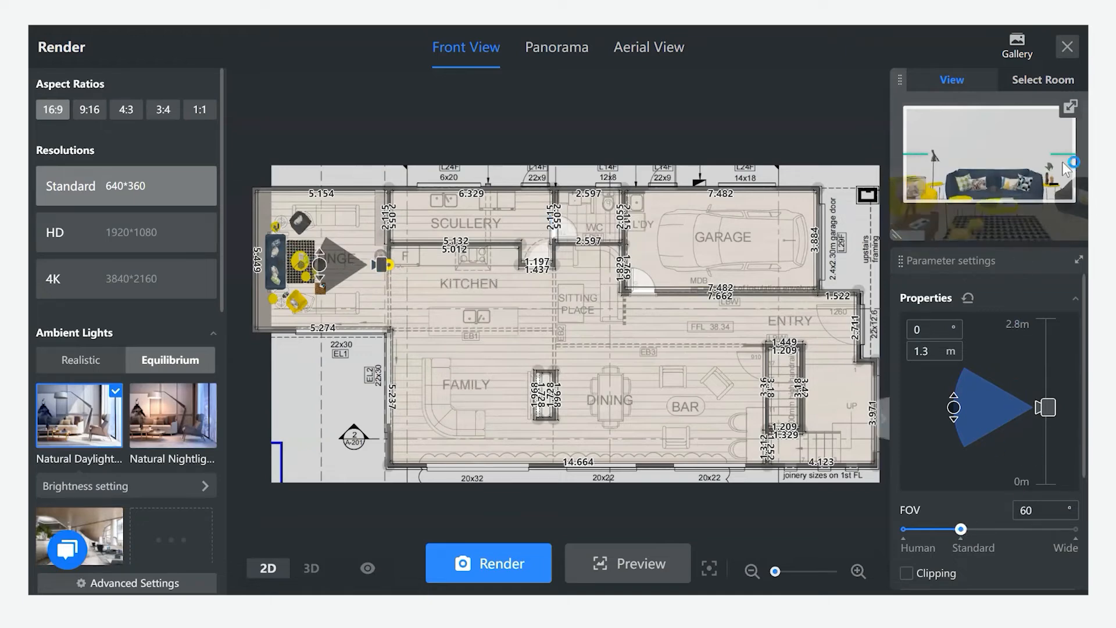
- Set the camera's field of view to 80° in the 3D view and render the lounge's front view
click(1069, 110)
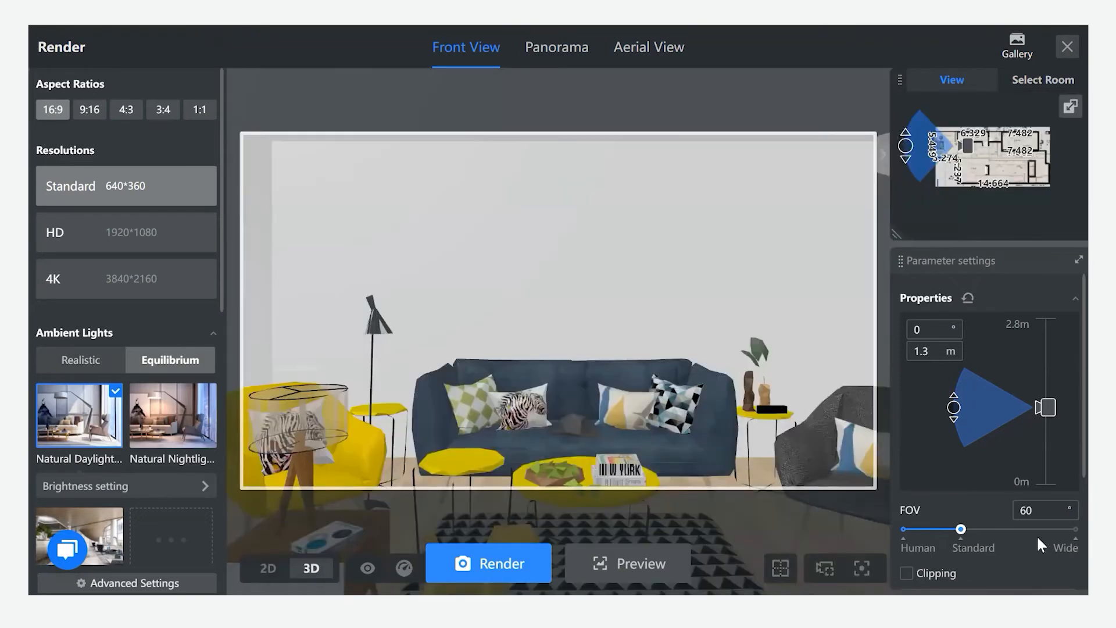
click(1014, 511)
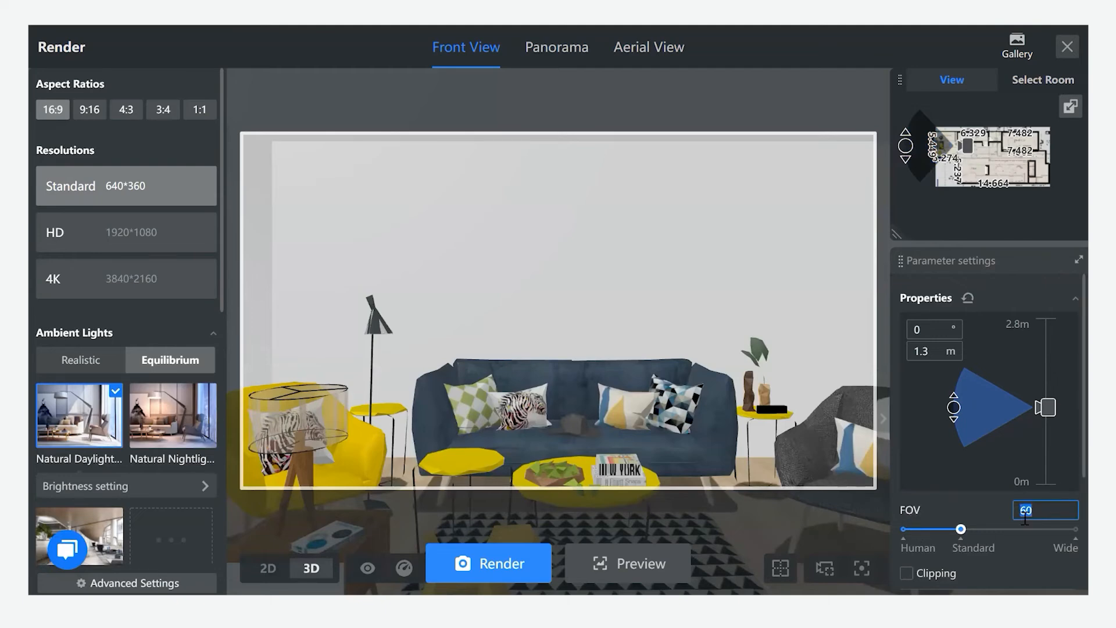
text(80)
key(Return)
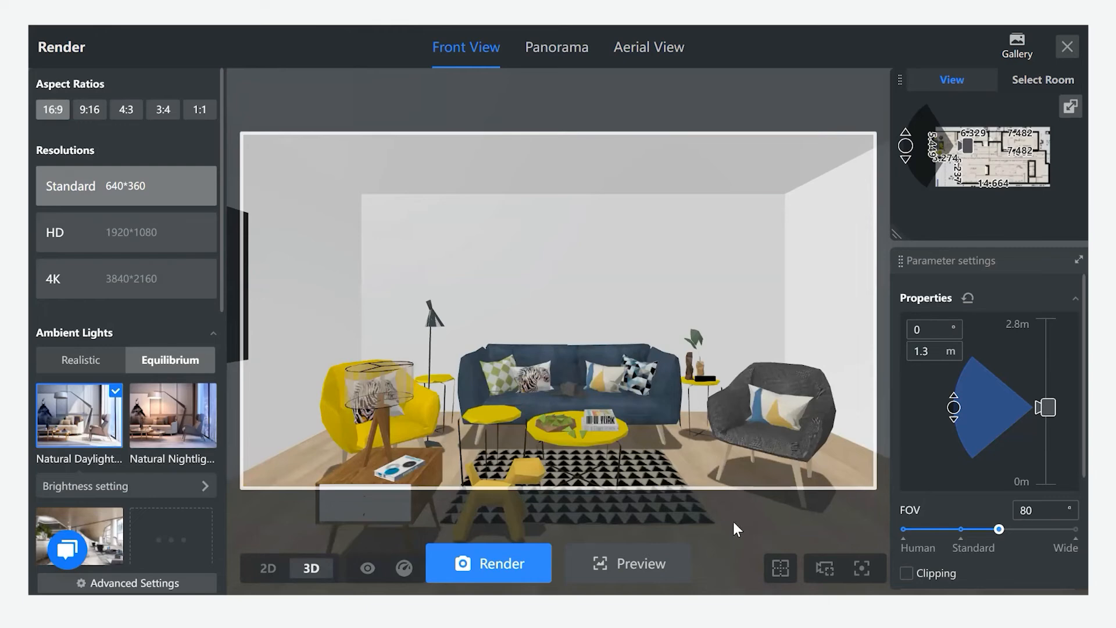
click(473, 567)
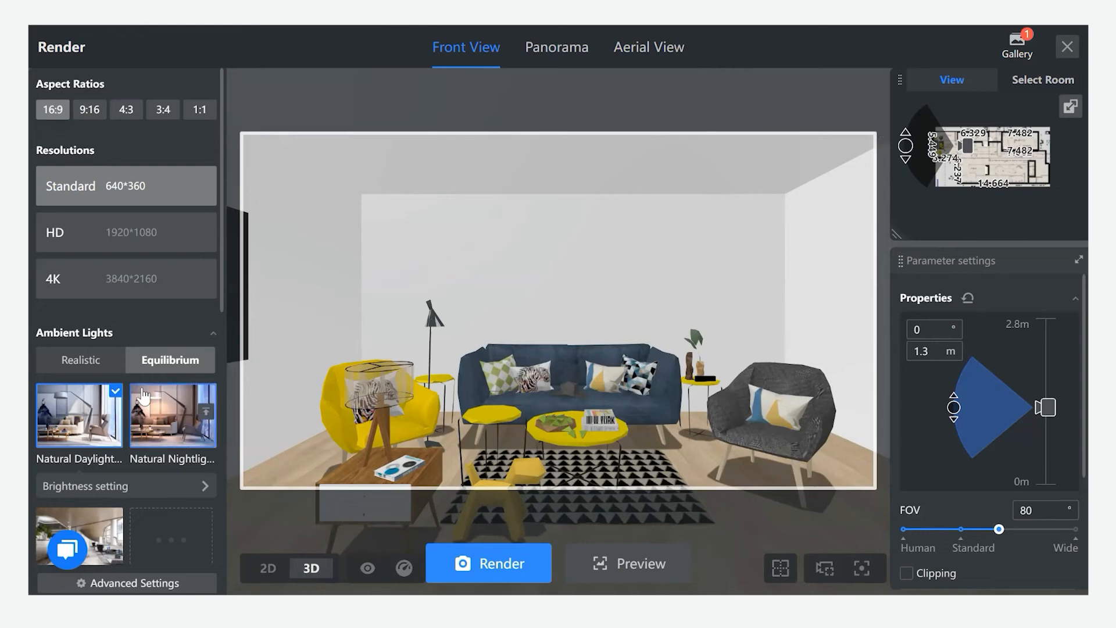
- Examine the render resolutions, ambient light templates and public environment backdrops available for the front view
scroll(160, 300, down, 2)
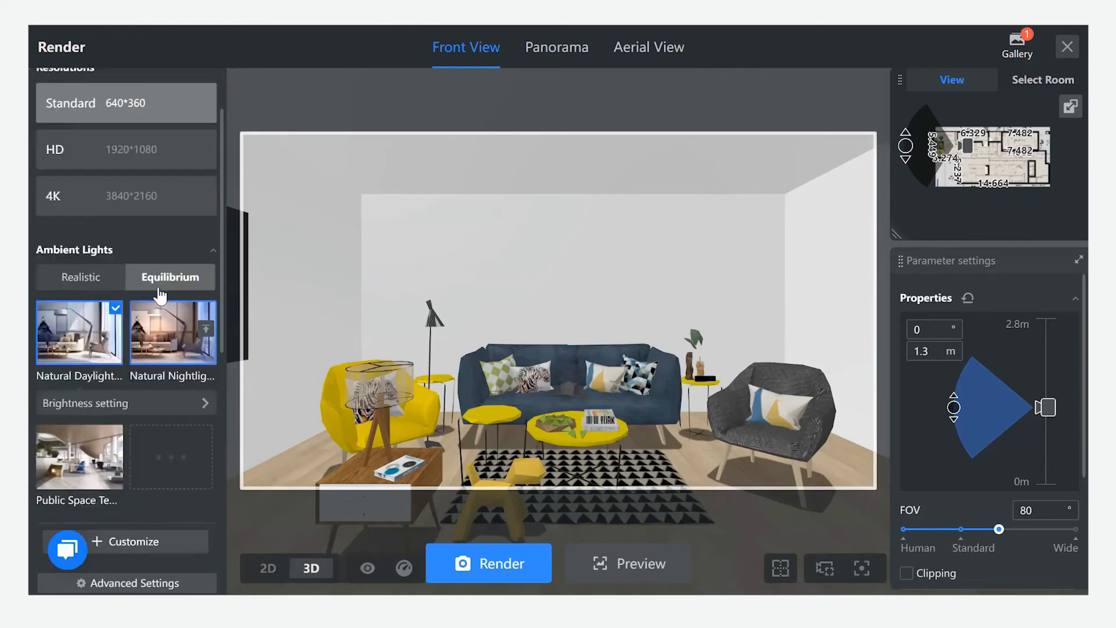
scroll(110, 125, up, 2)
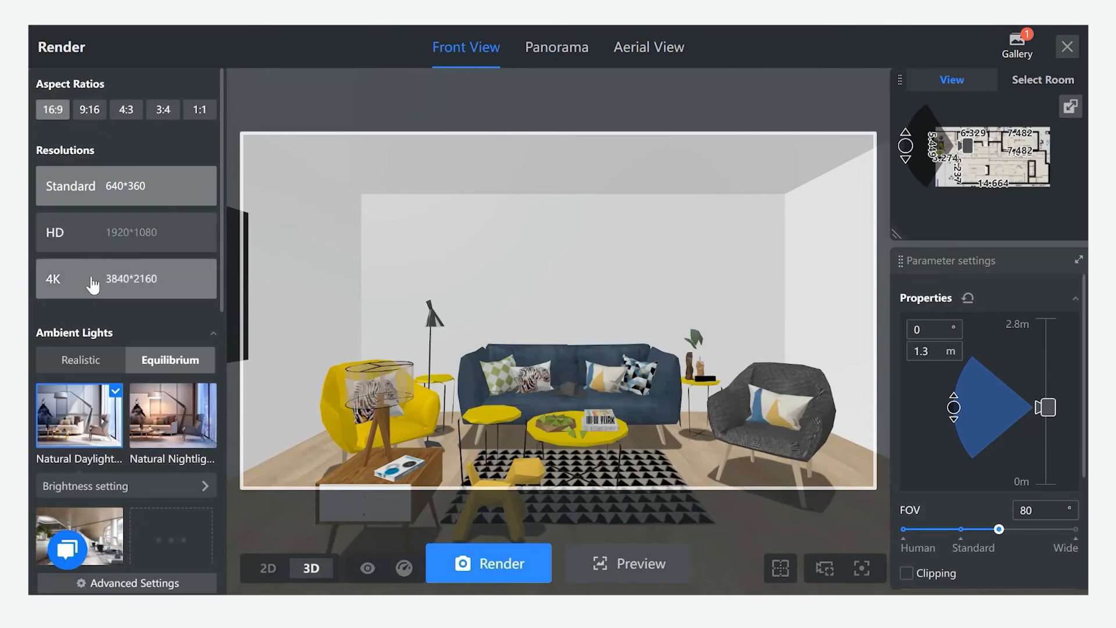
scroll(93, 288, down, 4)
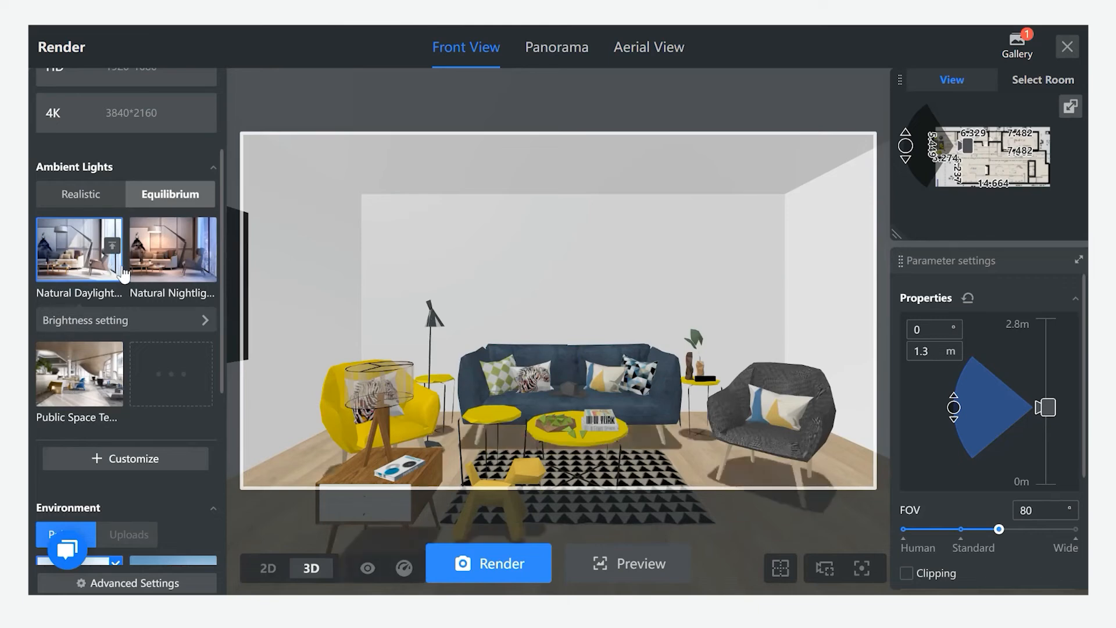
scroll(121, 293, down, 1)
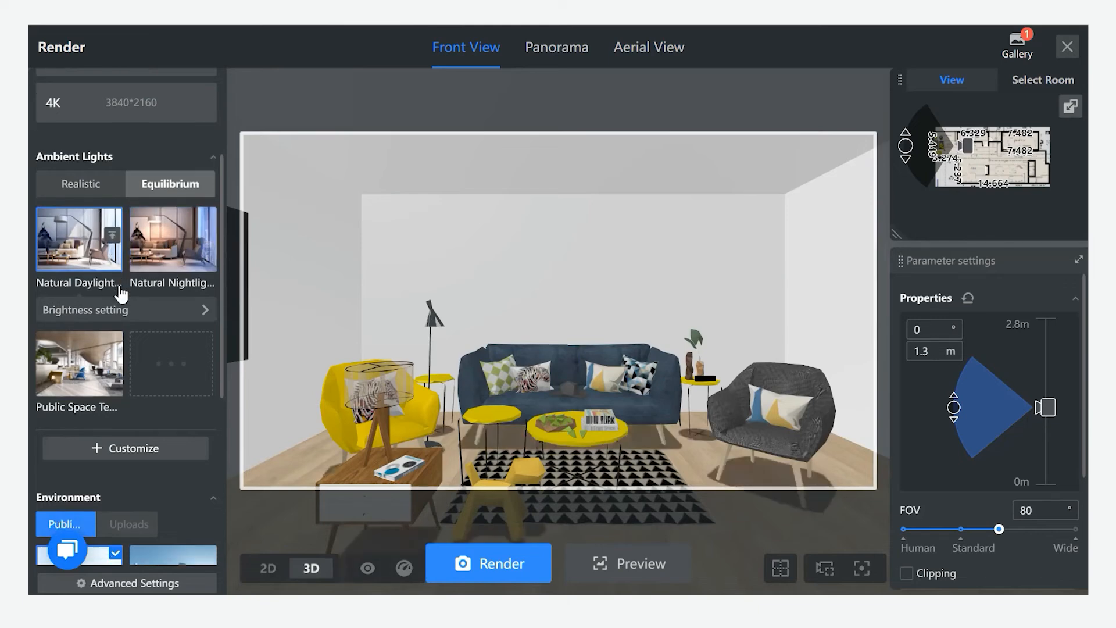
scroll(121, 294, down, 3)
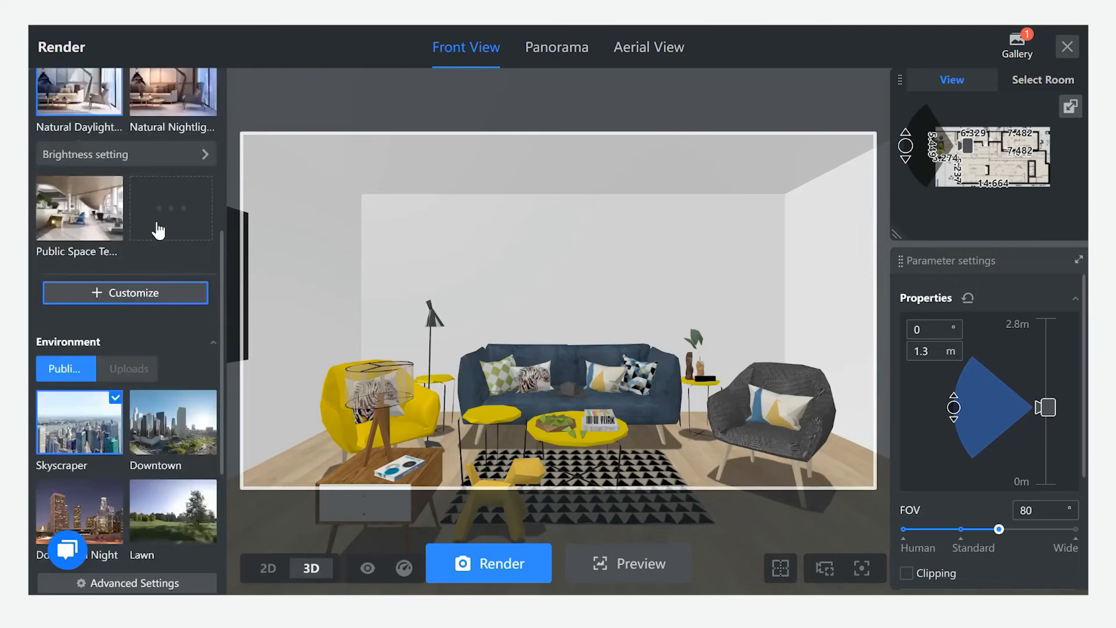
scroll(157, 233, up, 3)
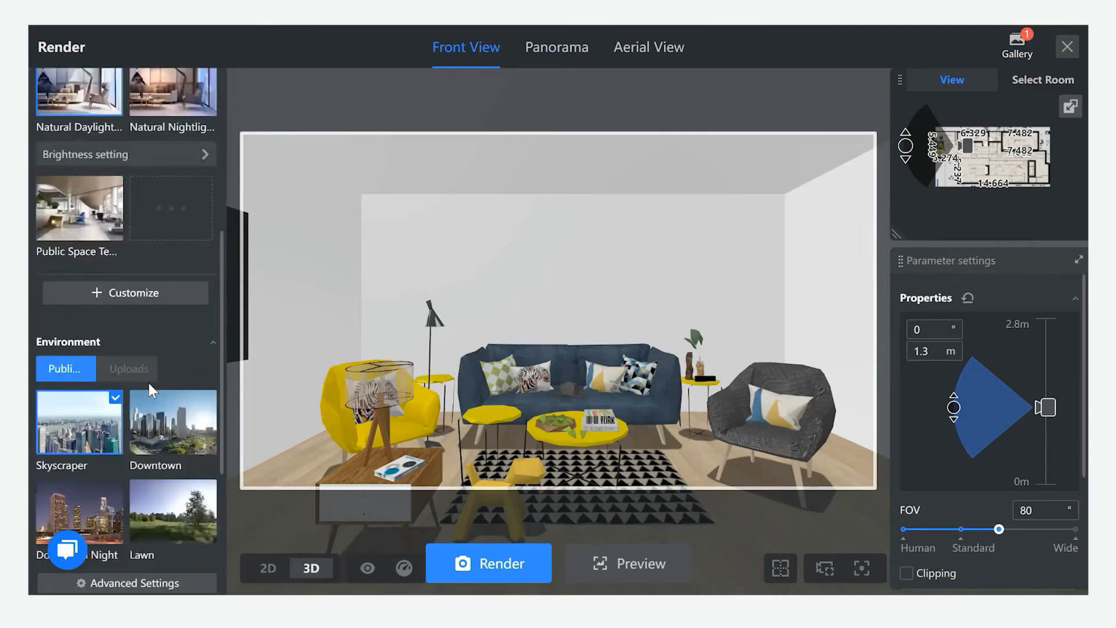
scroll(148, 380, down, 3)
click(163, 299)
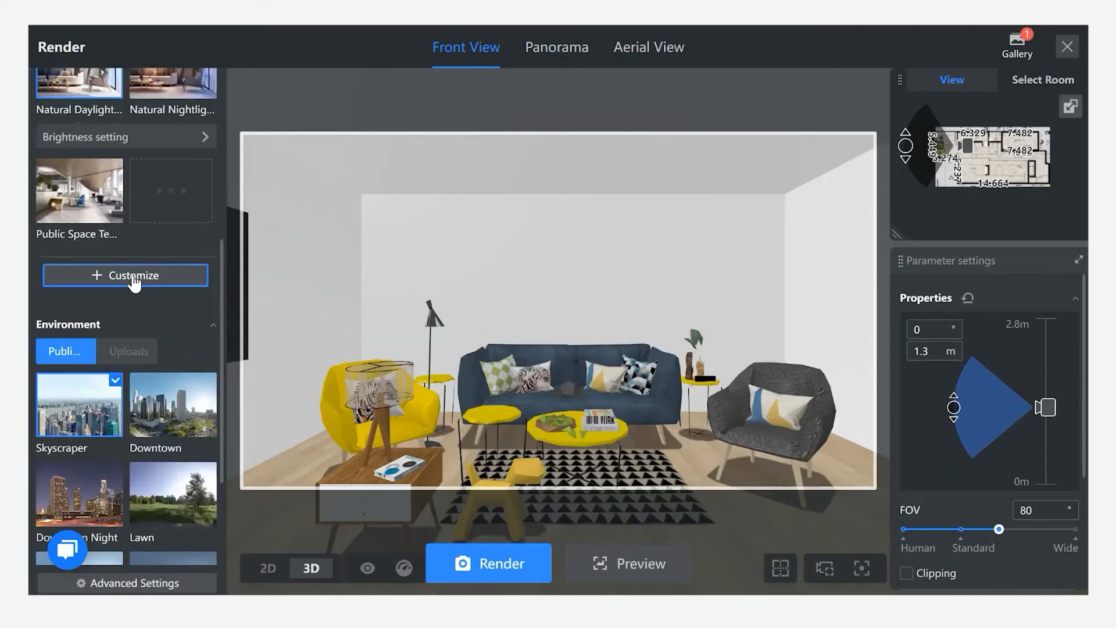
scroll(122, 298, down, 3)
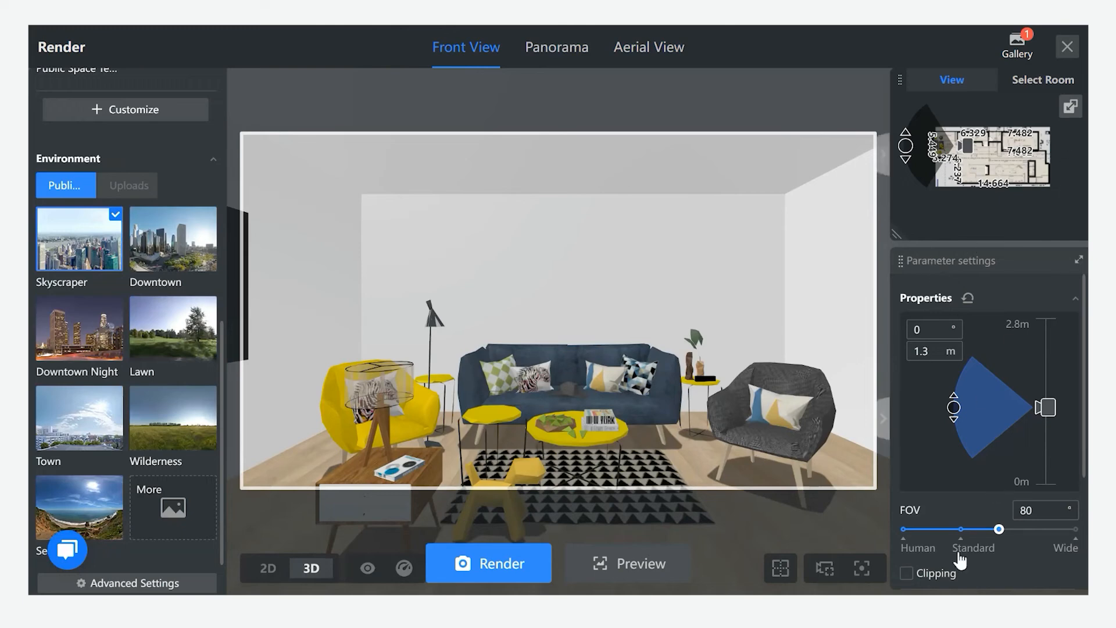
- Save the current camera angle as a snapshot and turn the camera towards the lounge window
scroll(943, 557, down, 3)
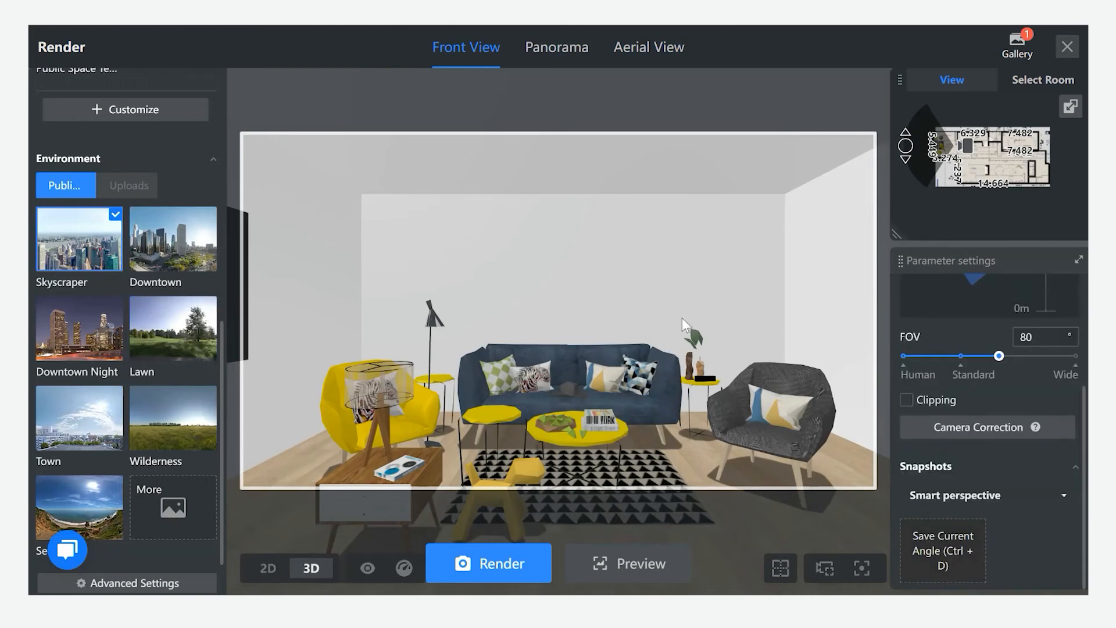
key(ctrl+d)
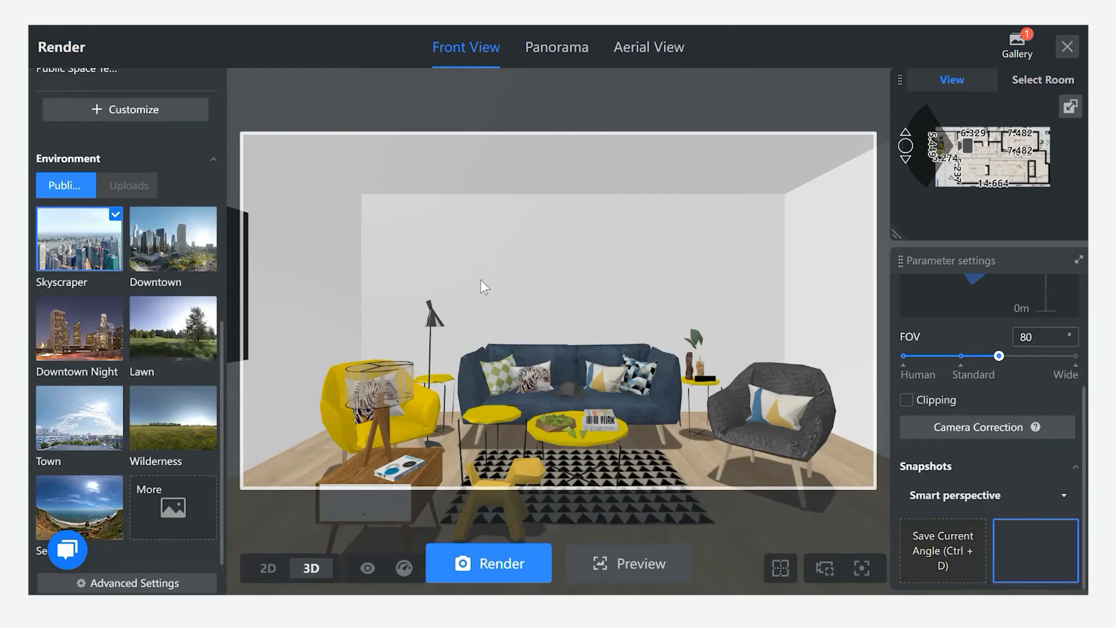
drag(485, 282, 643, 294)
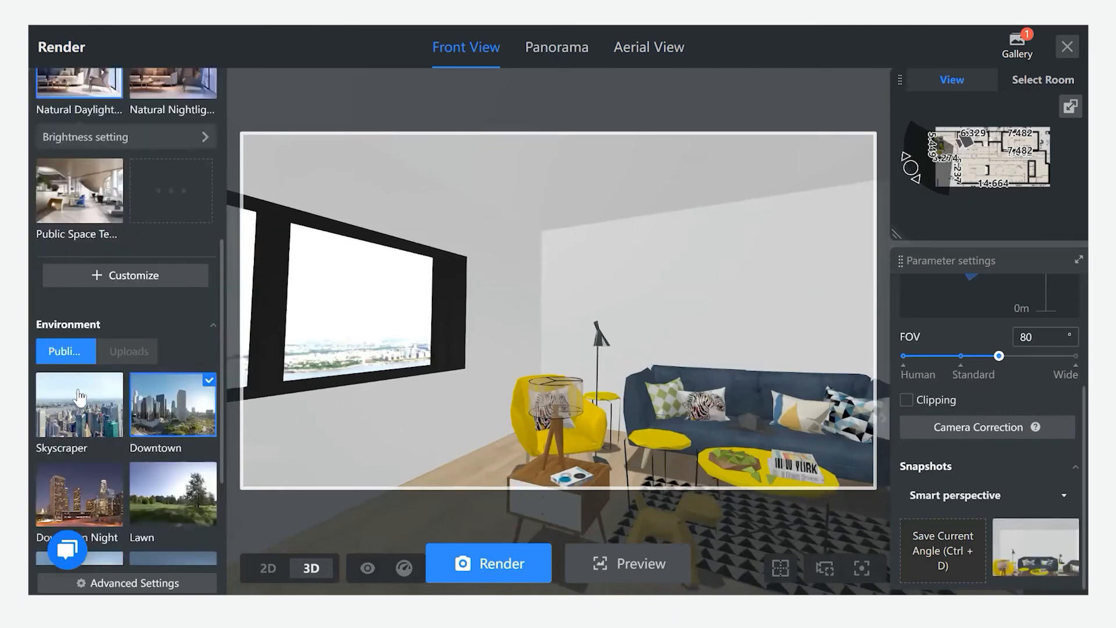
- Set the outdoor environment to Wilderness and restore the saved snapshot angle facing the blue sofa
scroll(79, 398, down, 1)
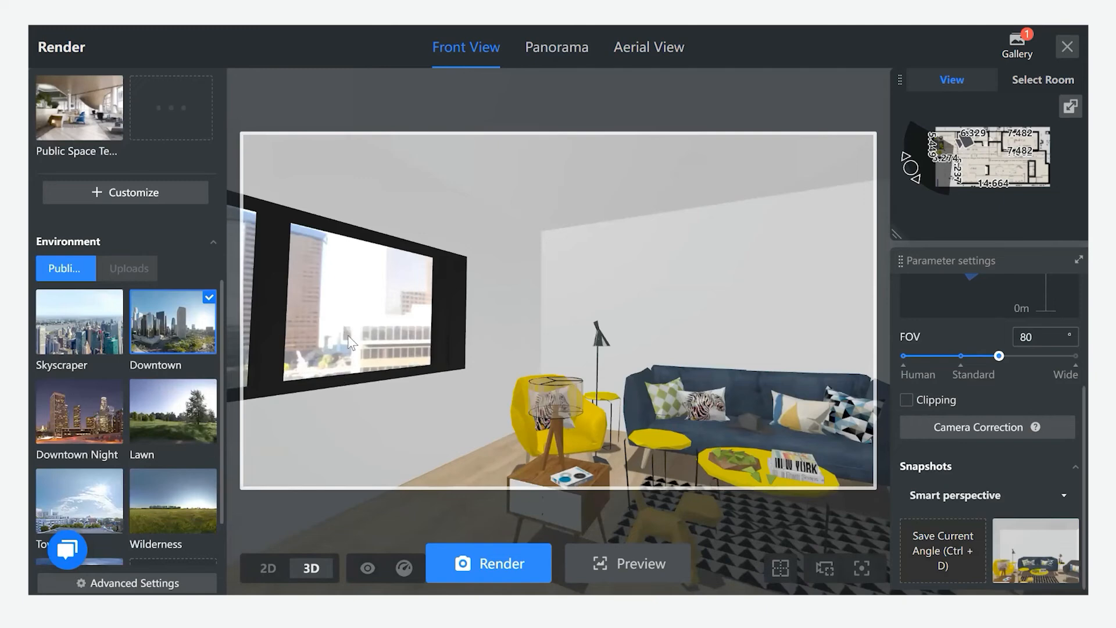
mouse_move(167, 460)
scroll(166, 460, down, 1)
scroll(168, 465, down, 2)
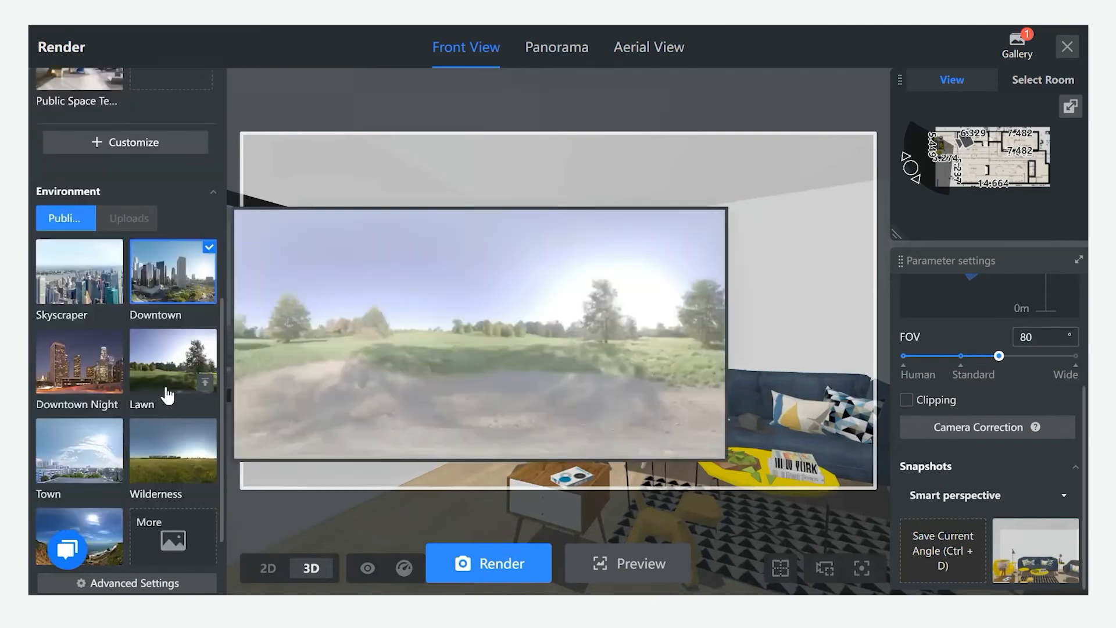
click(169, 429)
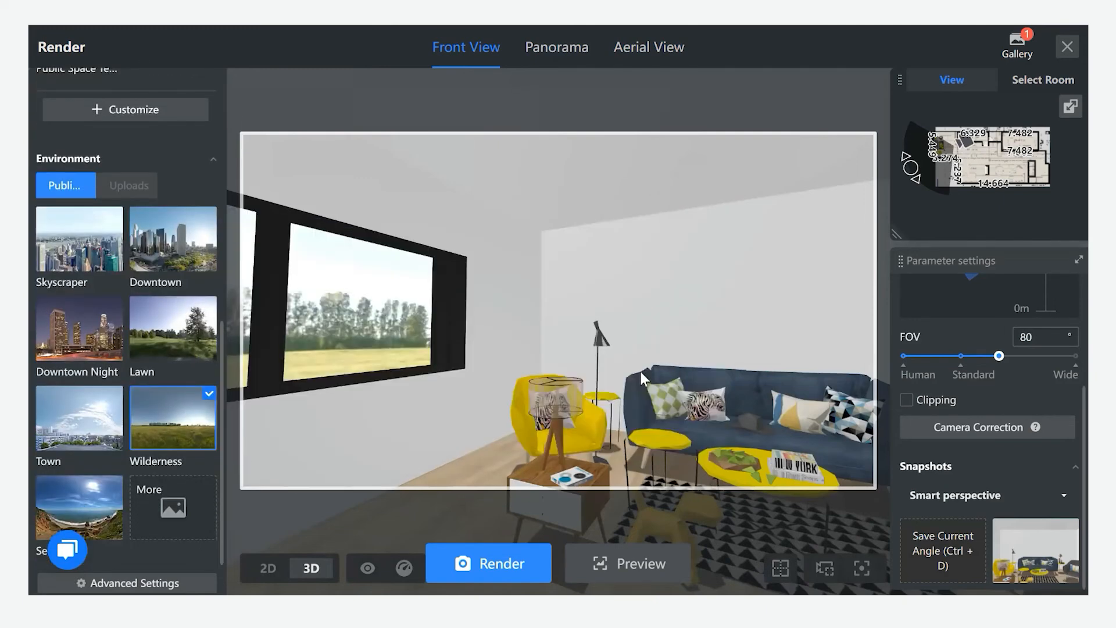
click(204, 439)
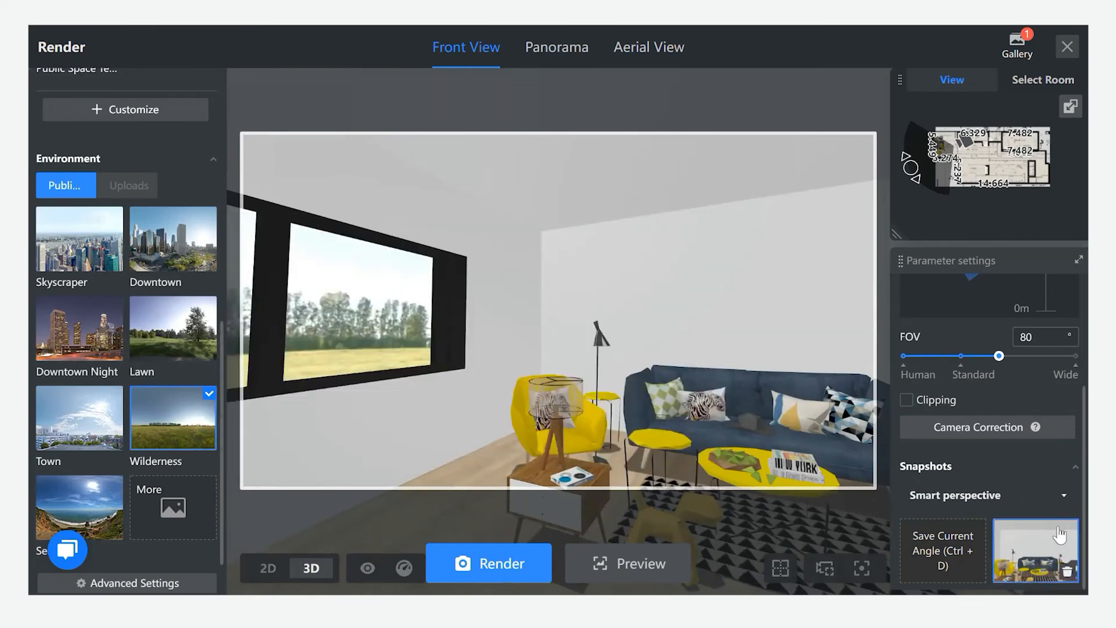
click(1018, 550)
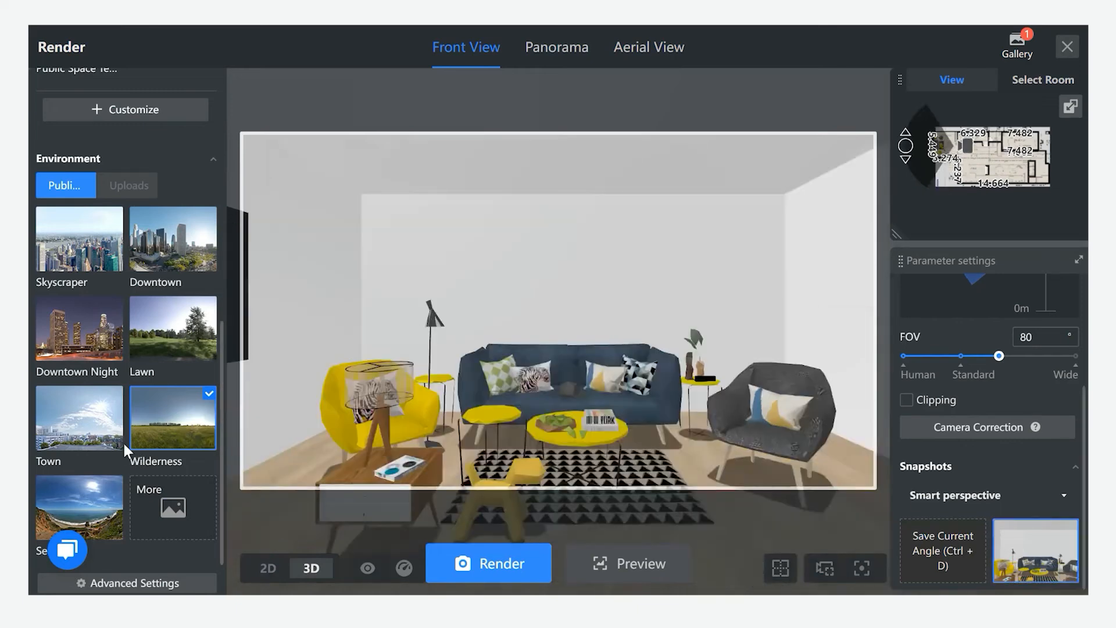
- Review the advanced render settings, reading the explanations for Color Correction and Impact Highlights
click(143, 580)
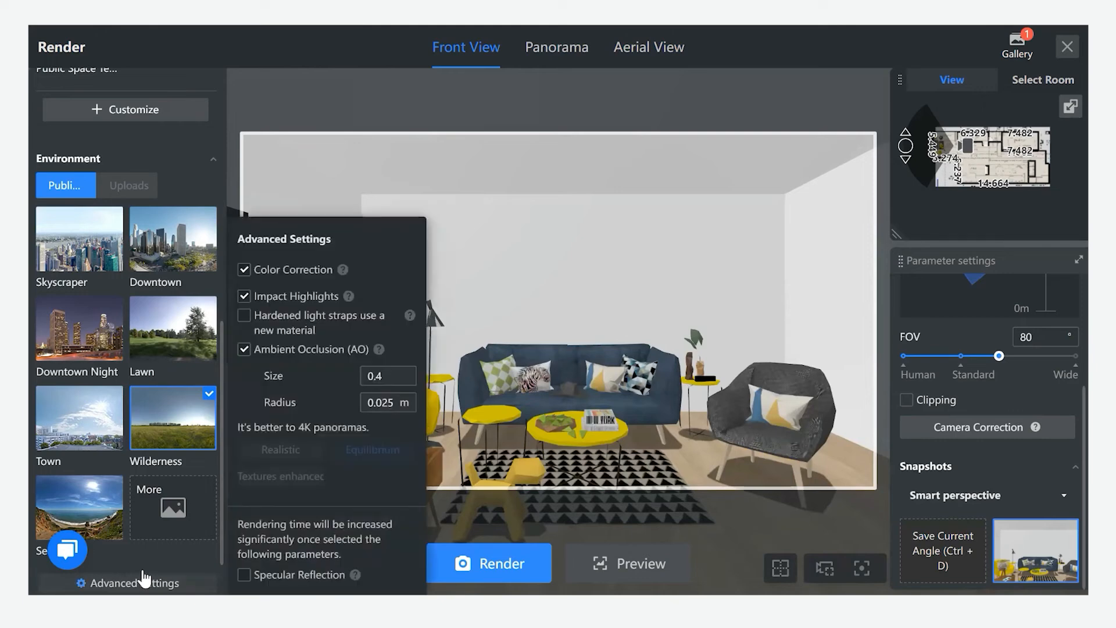
mouse_move(302, 447)
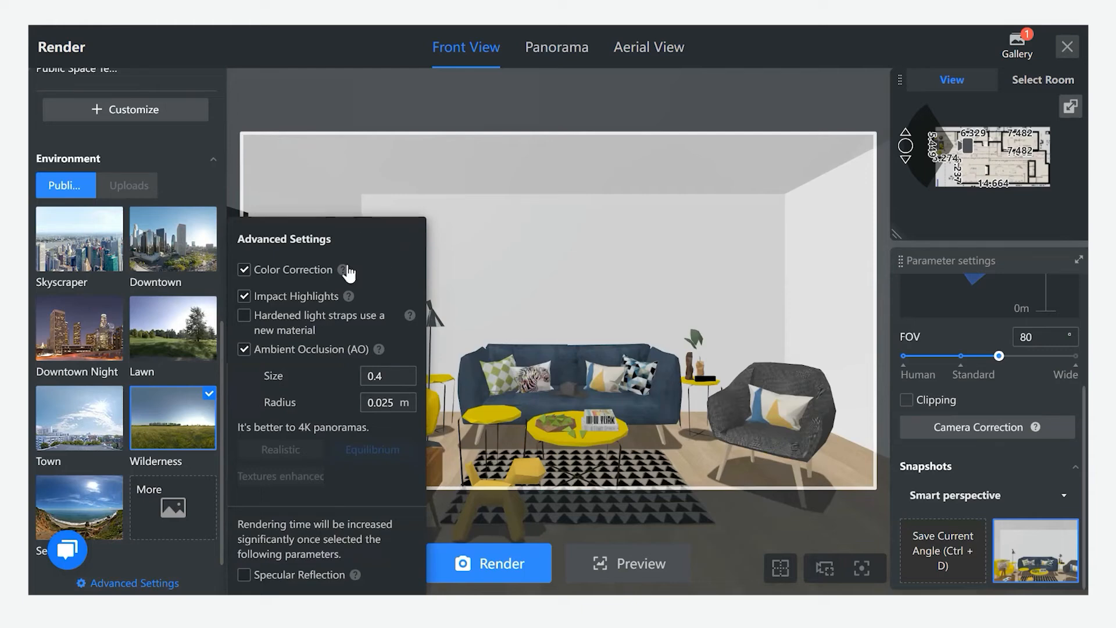
mouse_move(343, 272)
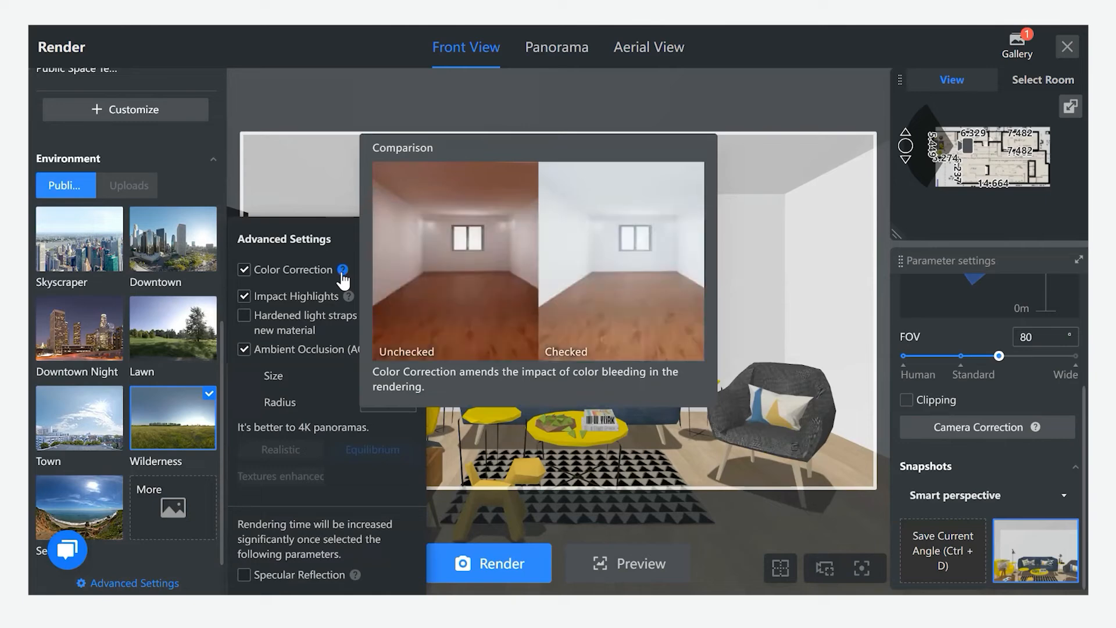
mouse_move(349, 296)
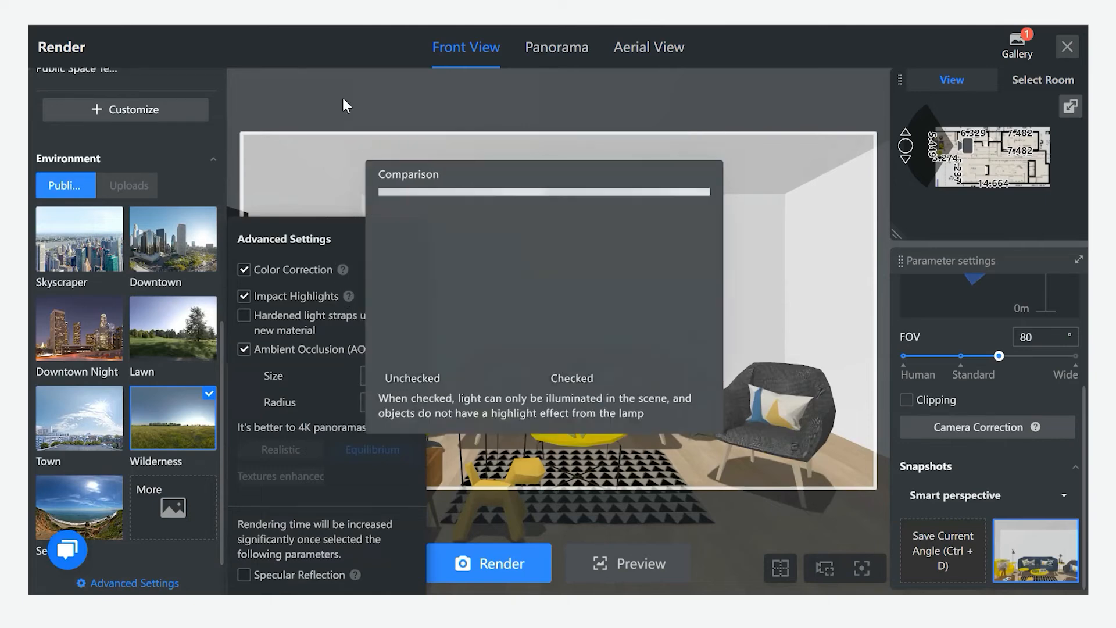
click(499, 324)
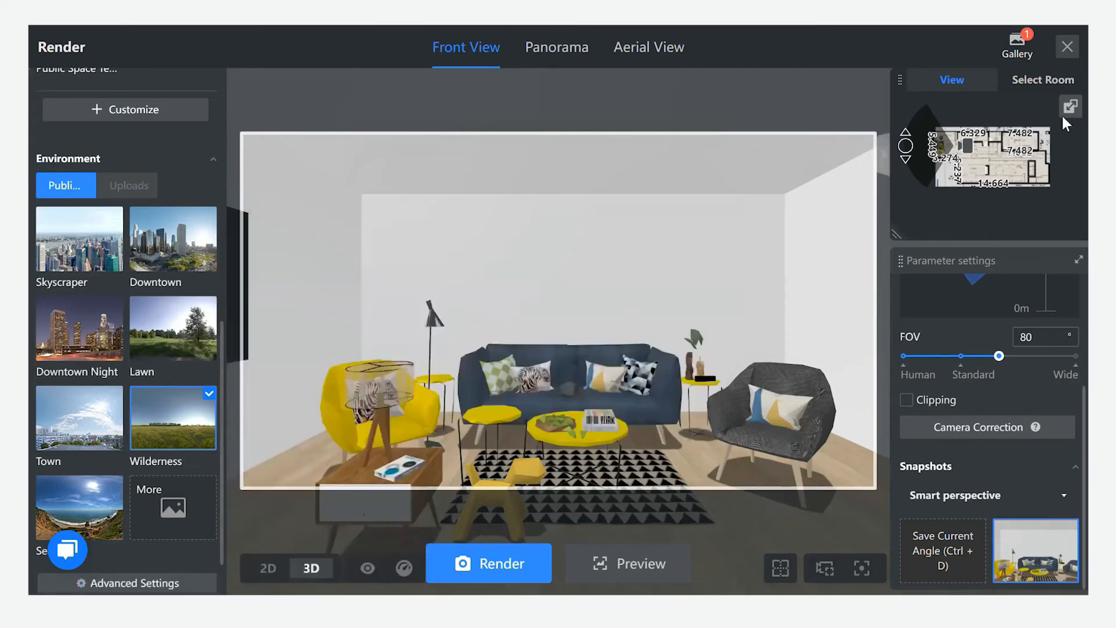
- View the finished lounge rendering enlarged in the gallery and return to the render setup
mouse_move(1019, 58)
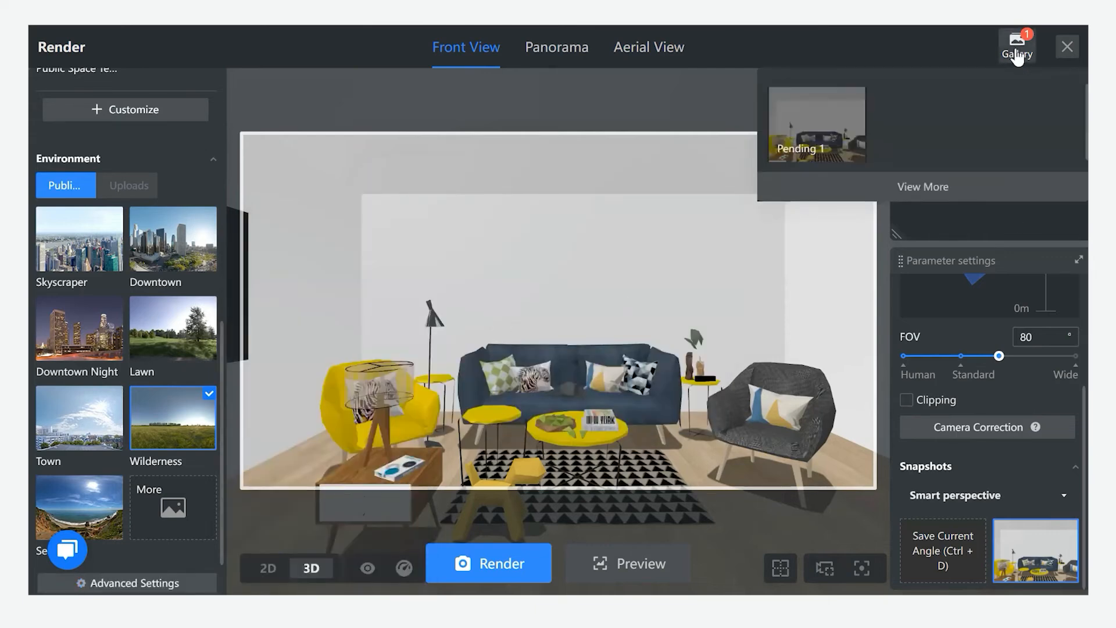
click(1018, 54)
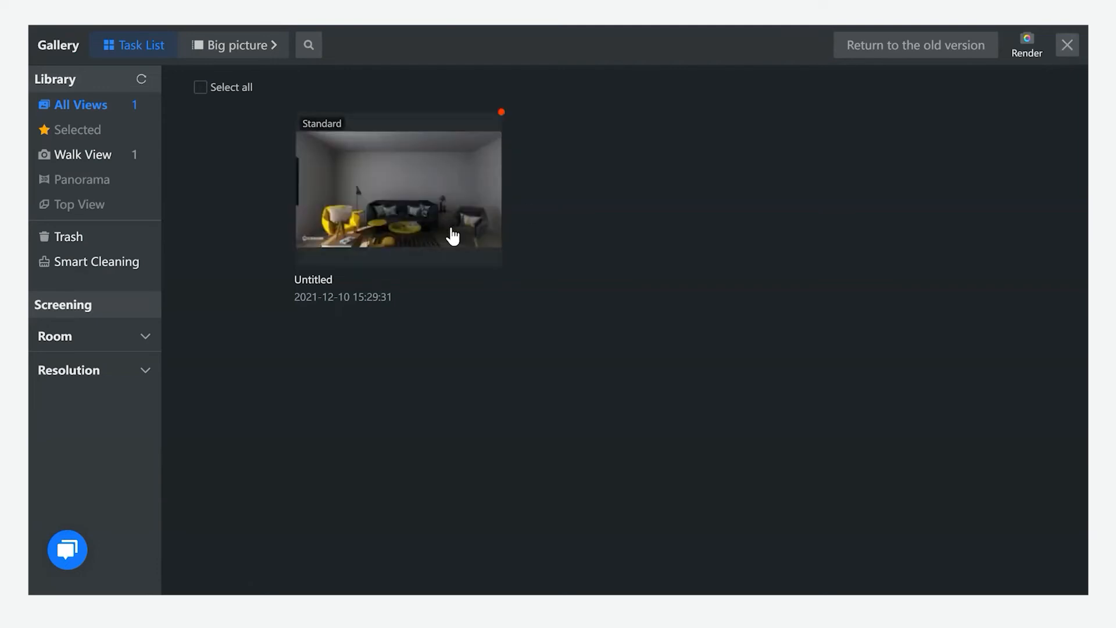
mouse_move(382, 194)
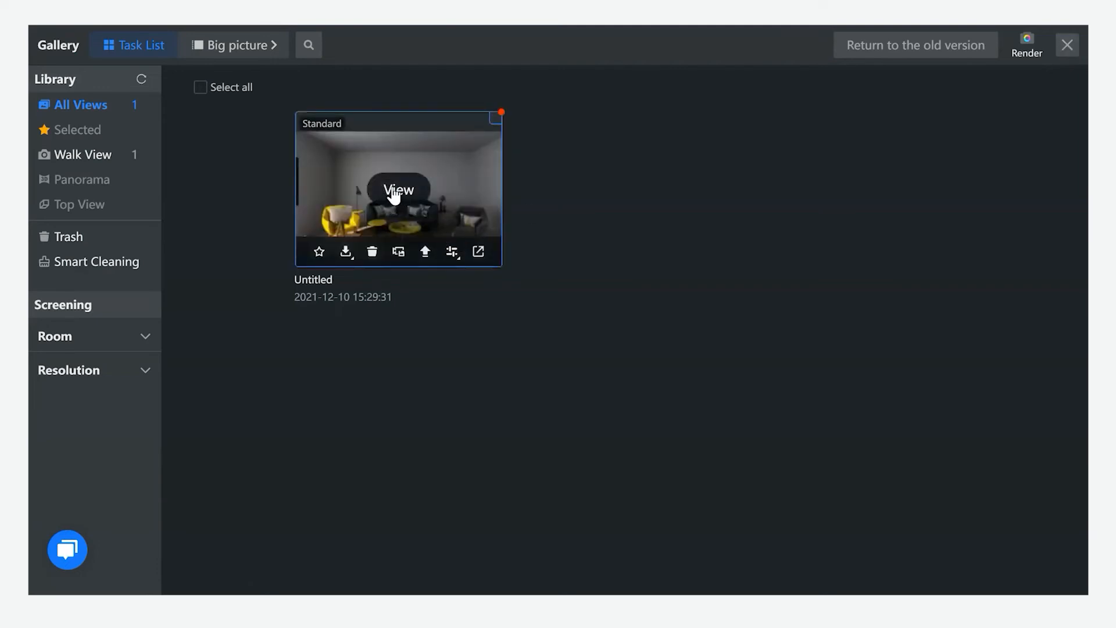
click(392, 194)
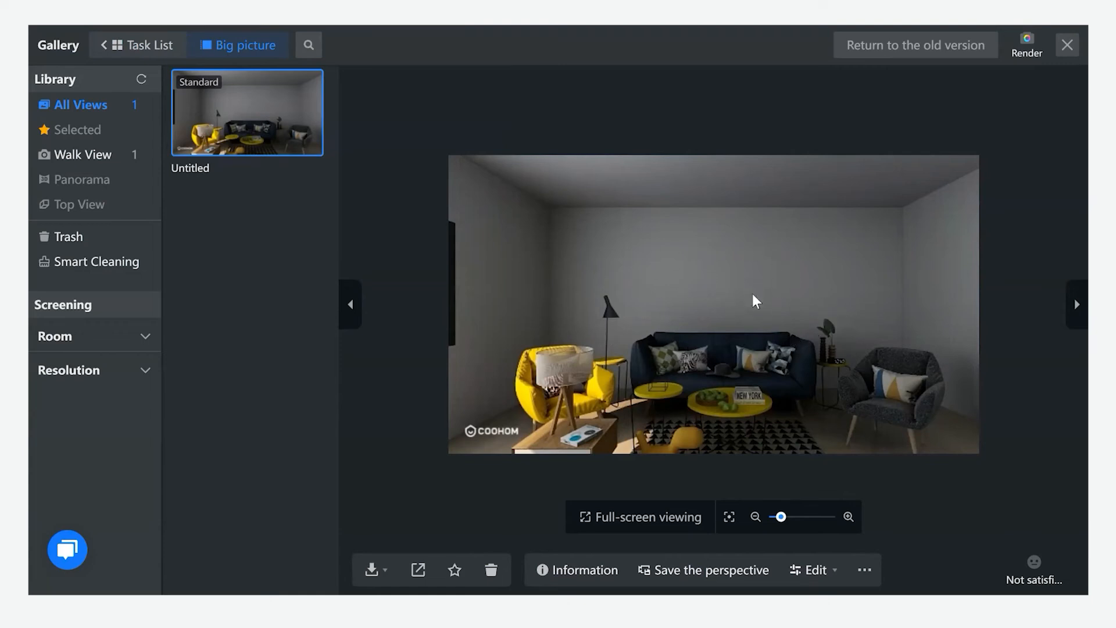
click(1069, 46)
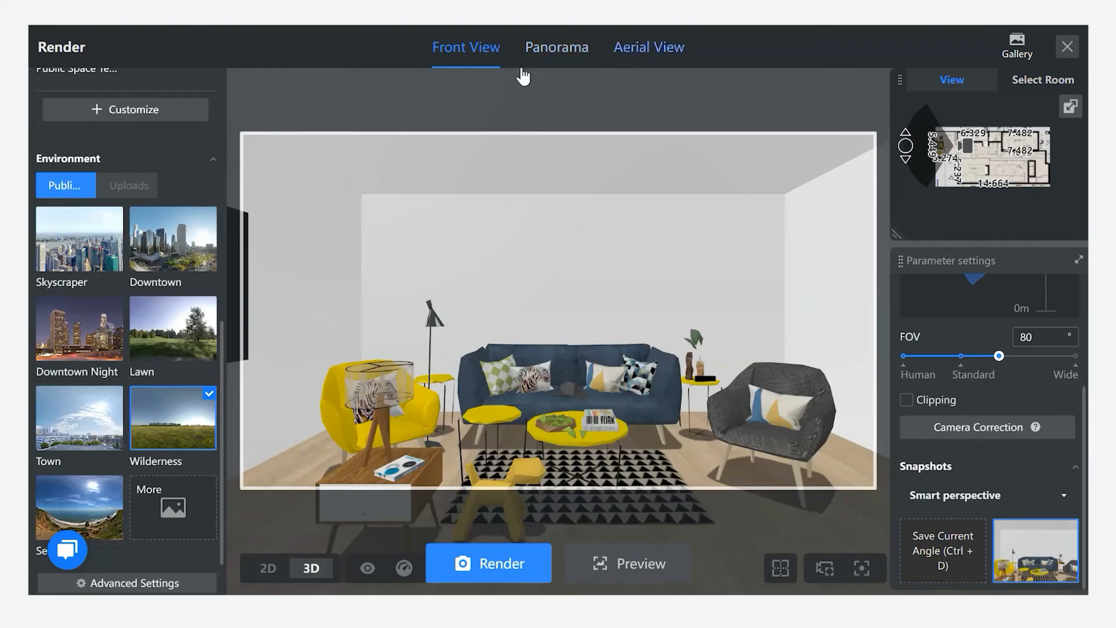
- Switch the render setup to Panorama for a brief look and exit to the floor plan
click(580, 57)
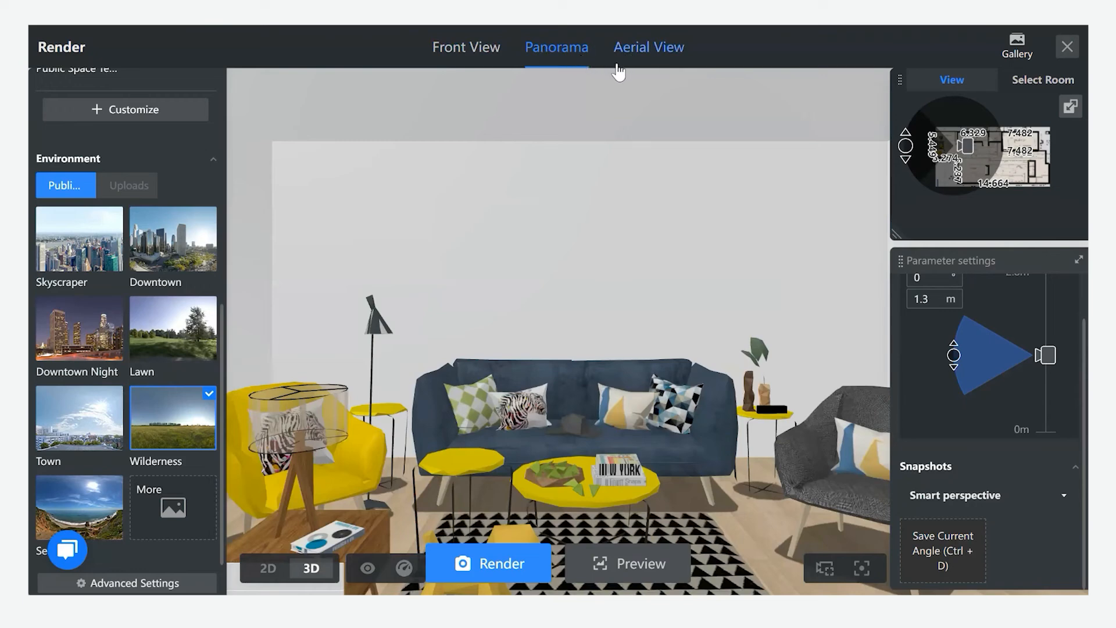
click(1068, 46)
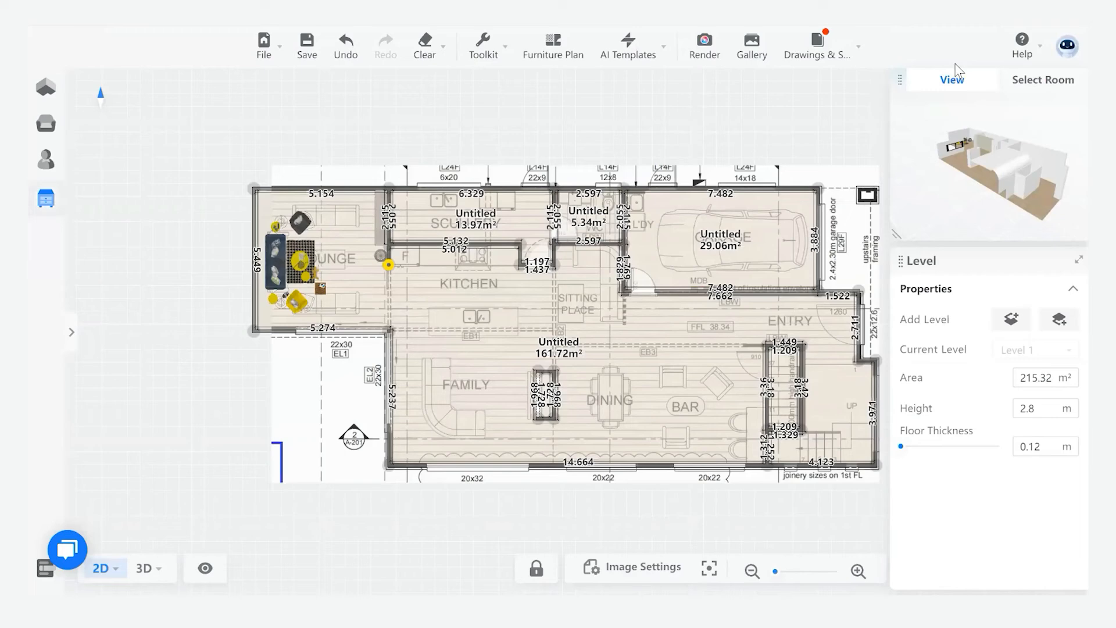
- Switch to the My Projects page and open the project view of Modern Living Room 2
key(ctrl+shift+a)
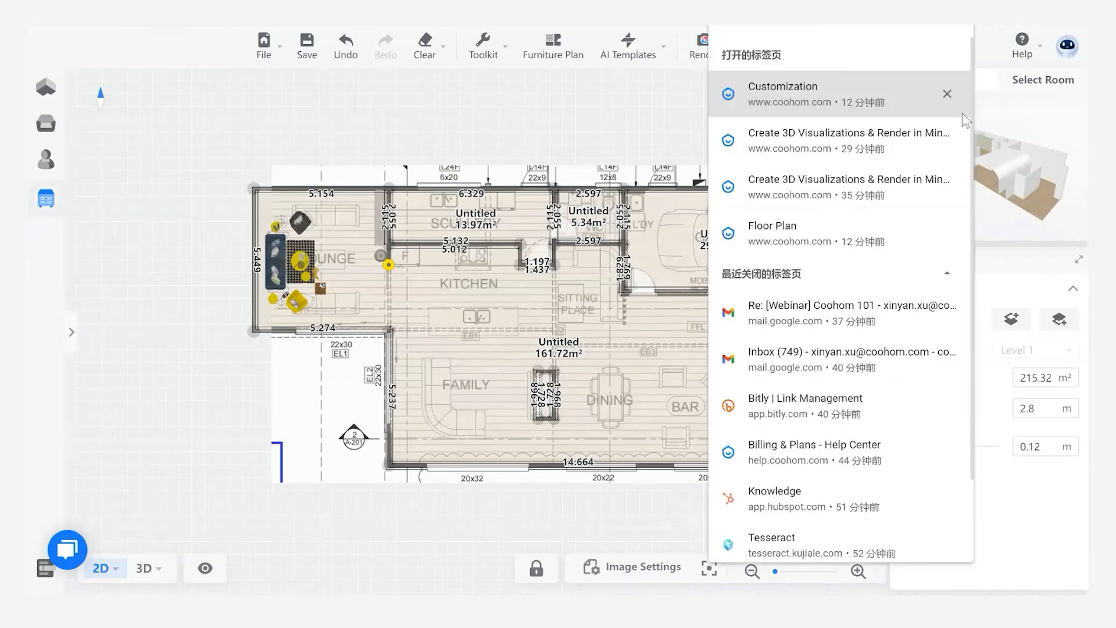
key(Escape)
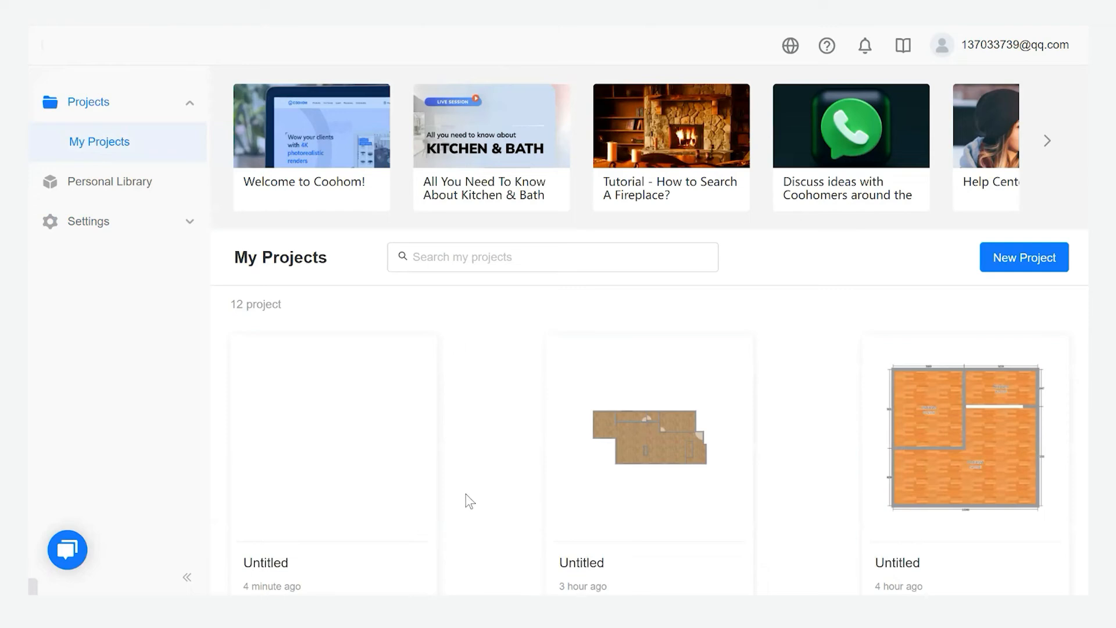
scroll(479, 498, down, 5)
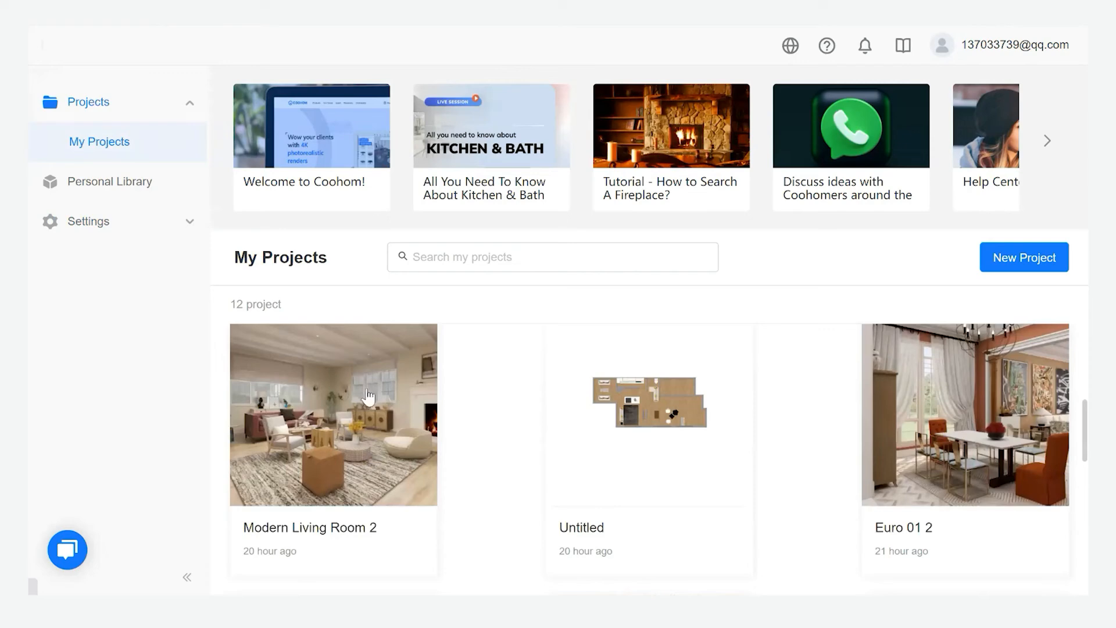
mouse_move(334, 429)
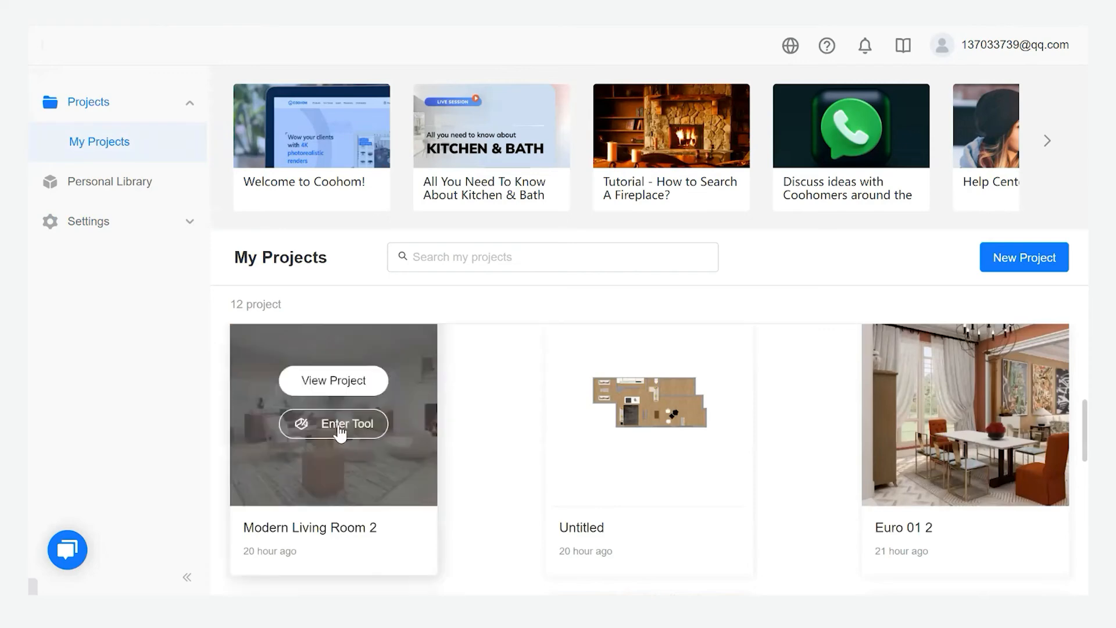
click(347, 385)
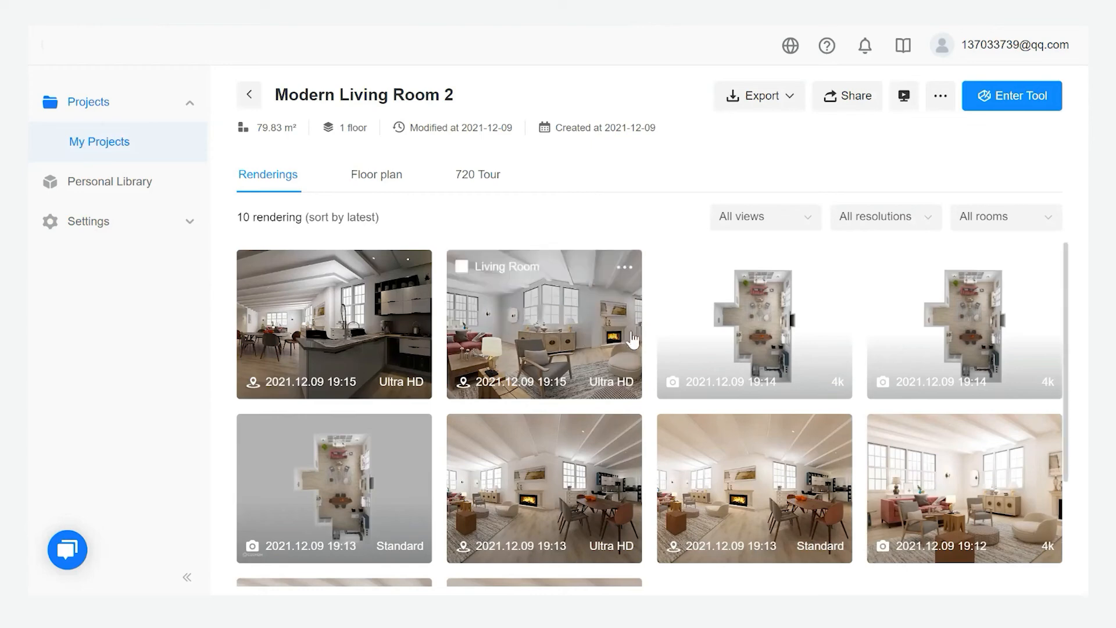
- View the project's first 4K top-view rendering at full size and return to the renderings list
click(761, 330)
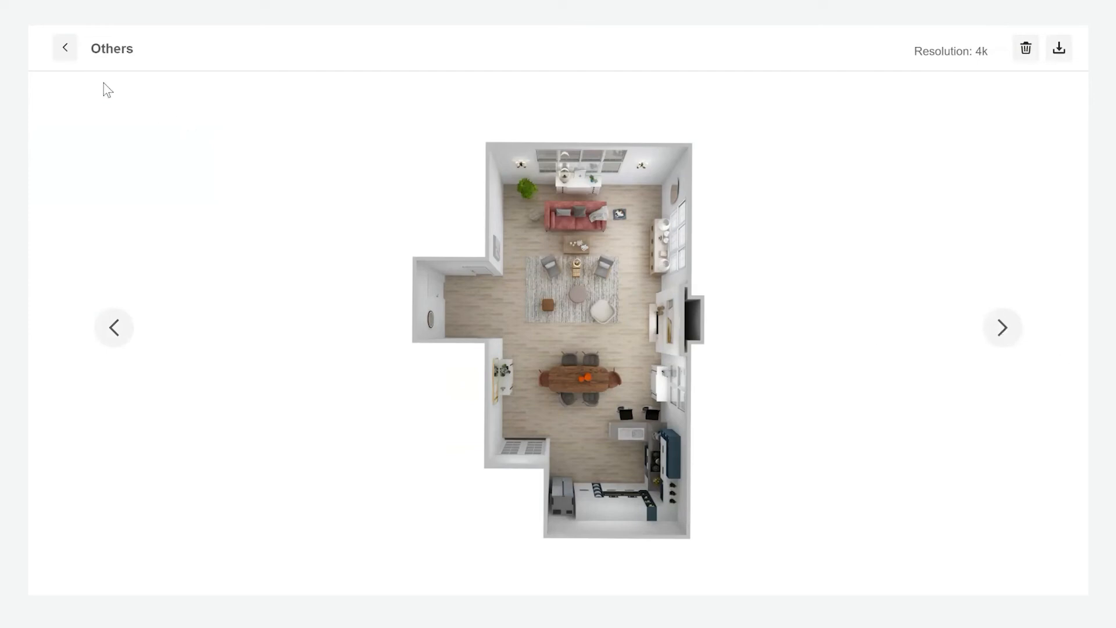
click(65, 48)
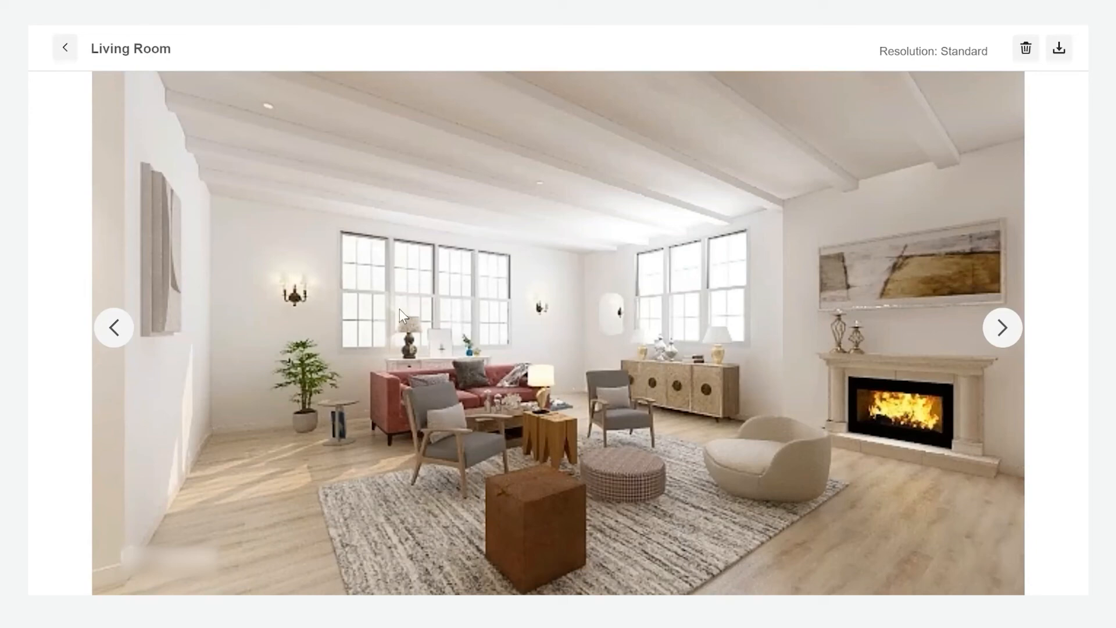
- Browse the Standard and 4K living room renderings at full size and return to the renderings list
click(117, 328)
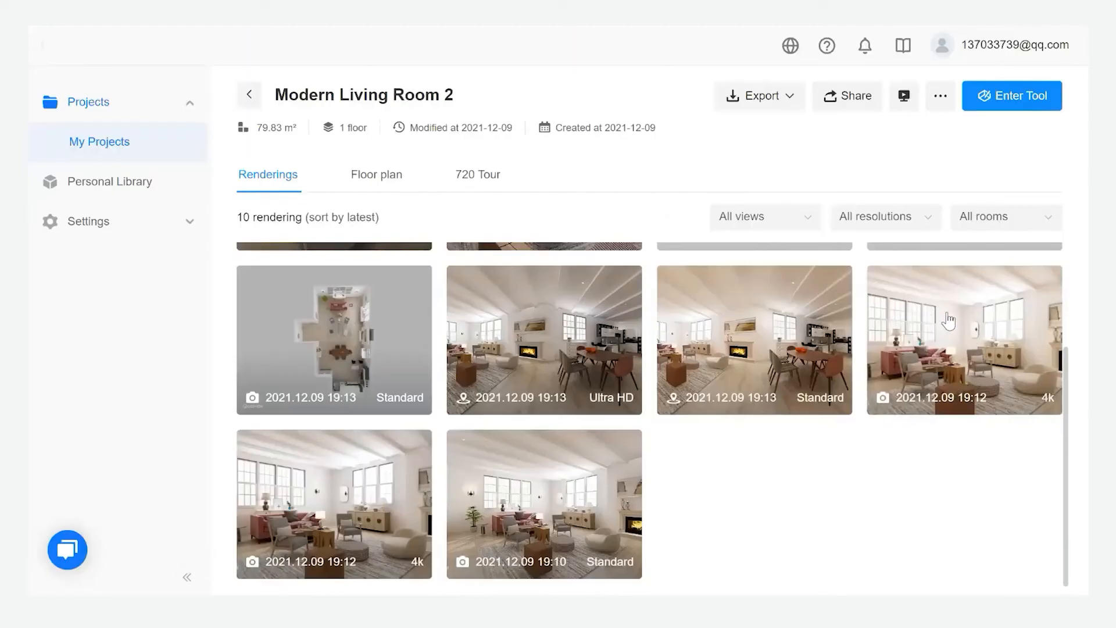
click(996, 318)
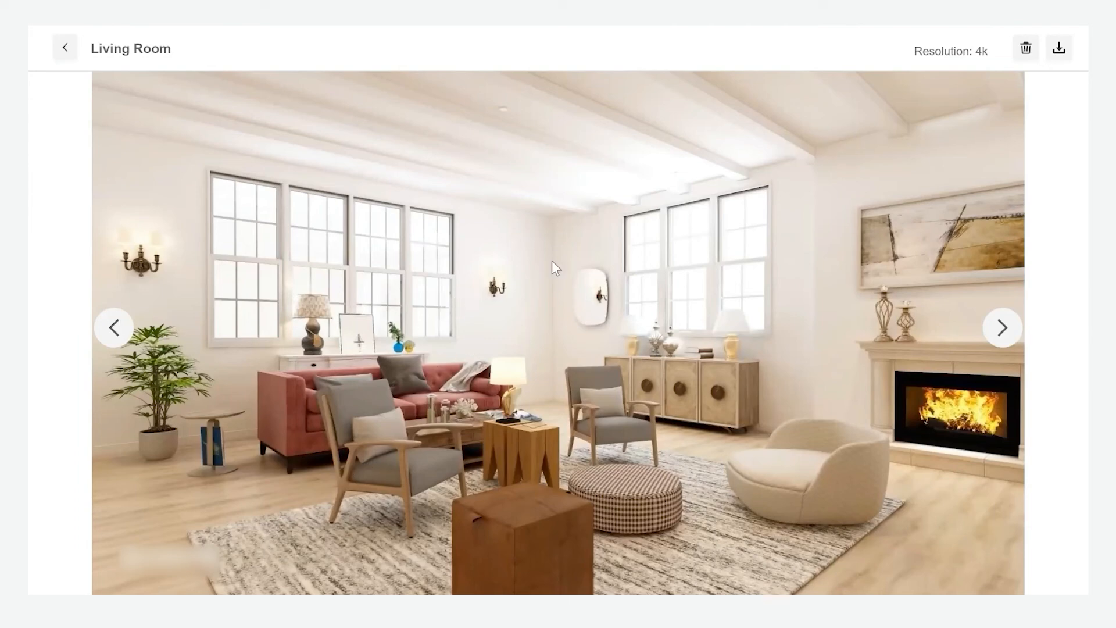
click(65, 47)
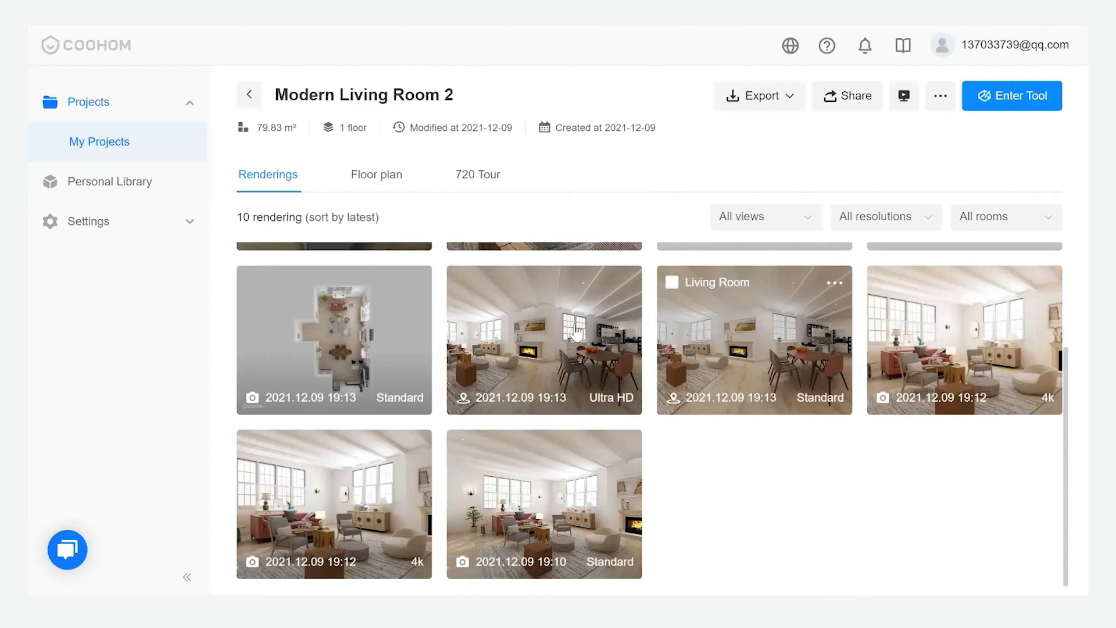
- Open the Ultra HD living room panorama from 19:13 and look around from the lounge to the dining and kitchen areas
click(614, 329)
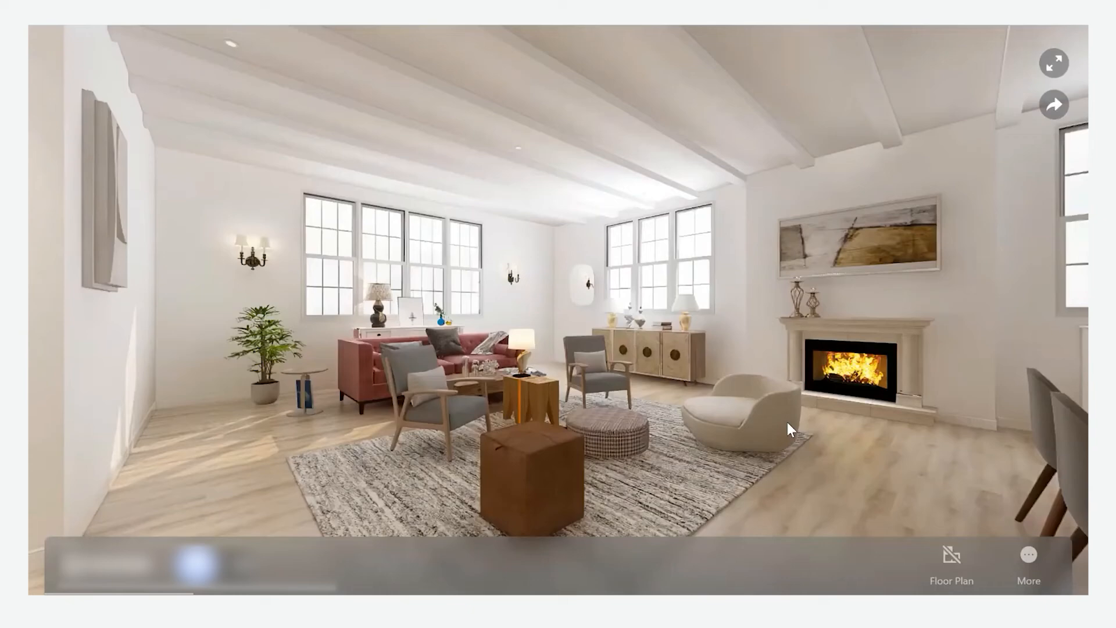
drag(668, 420, 576, 410)
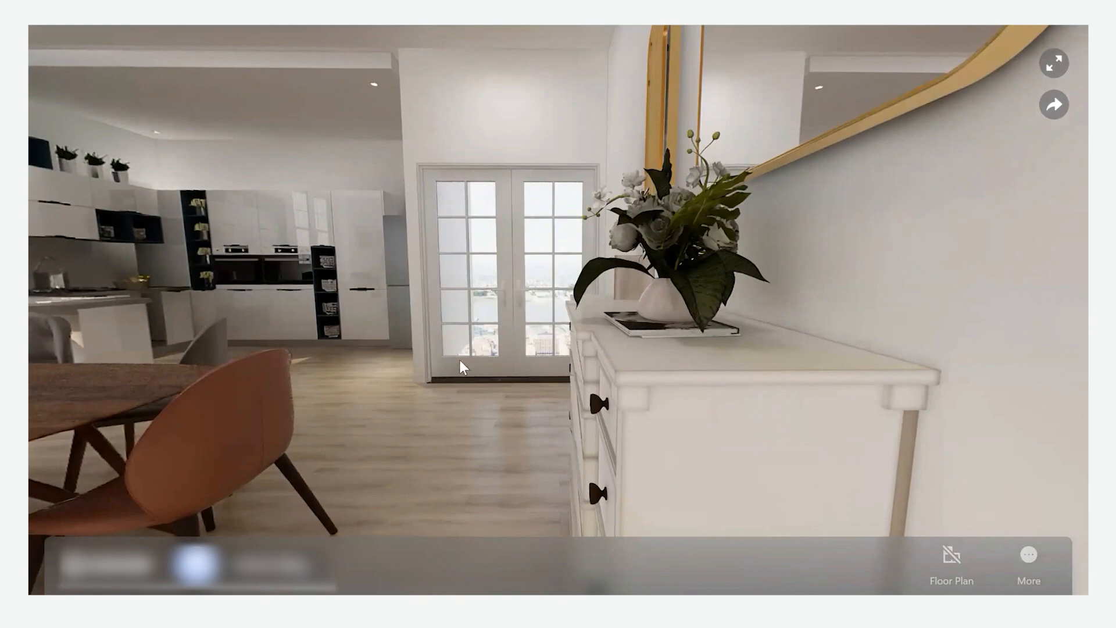
drag(459, 360, 632, 333)
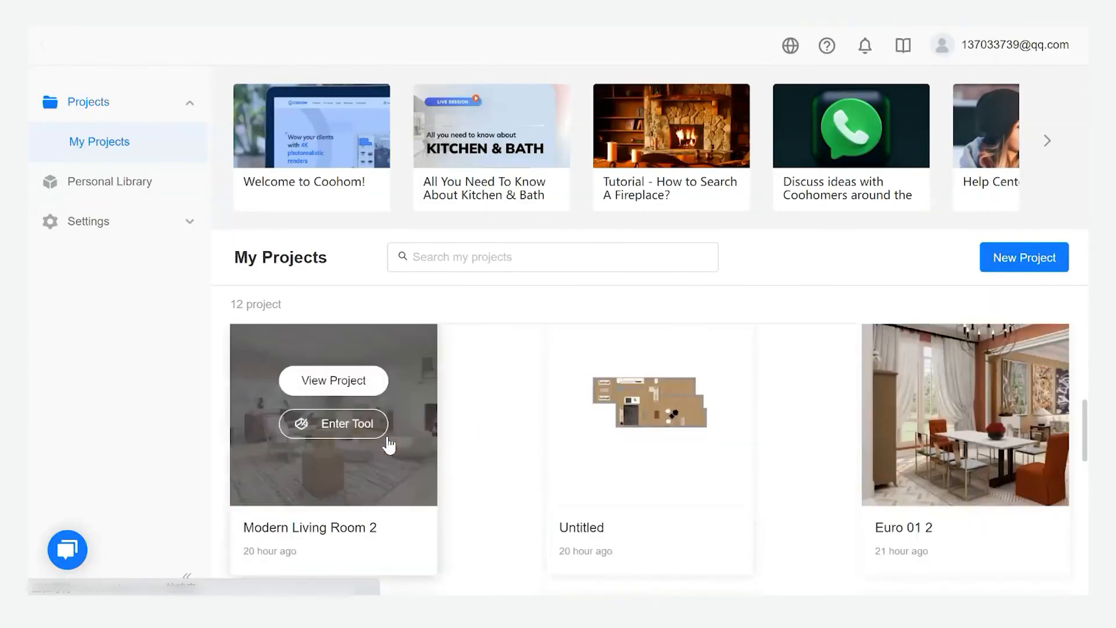
- Reopen the project view of Modern Living Room 2 and view the newest Ultra HD panorama showing the kitchen
click(333, 380)
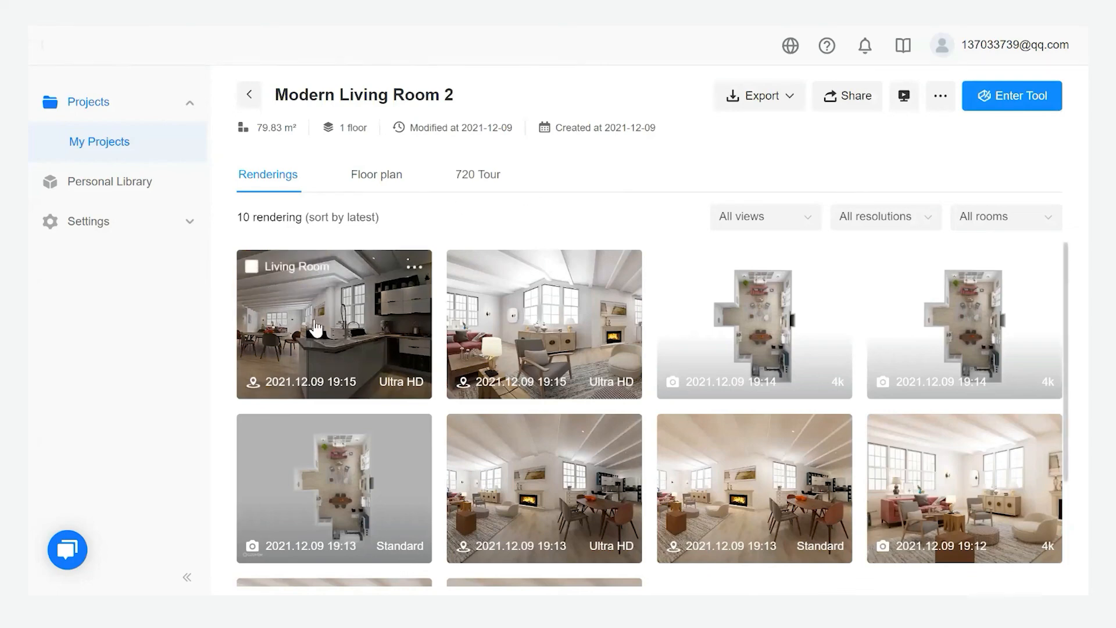
click(307, 338)
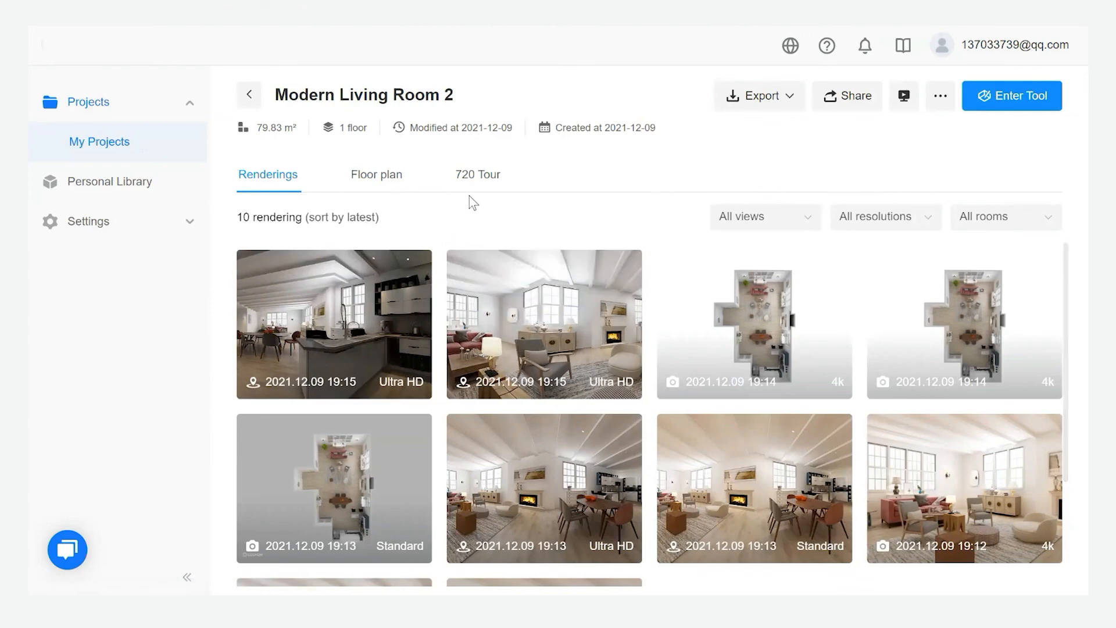
- View the project's Light 720 Tour, looking around each viewpoint and jumping from the kitchen to the living room
click(483, 177)
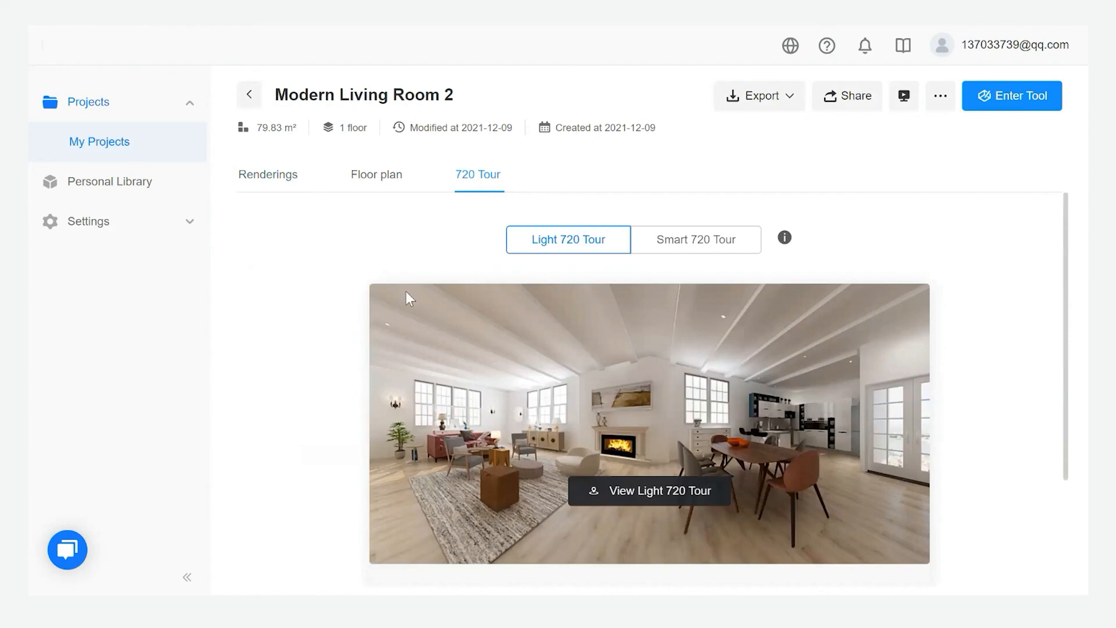
mouse_move(648, 415)
click(675, 490)
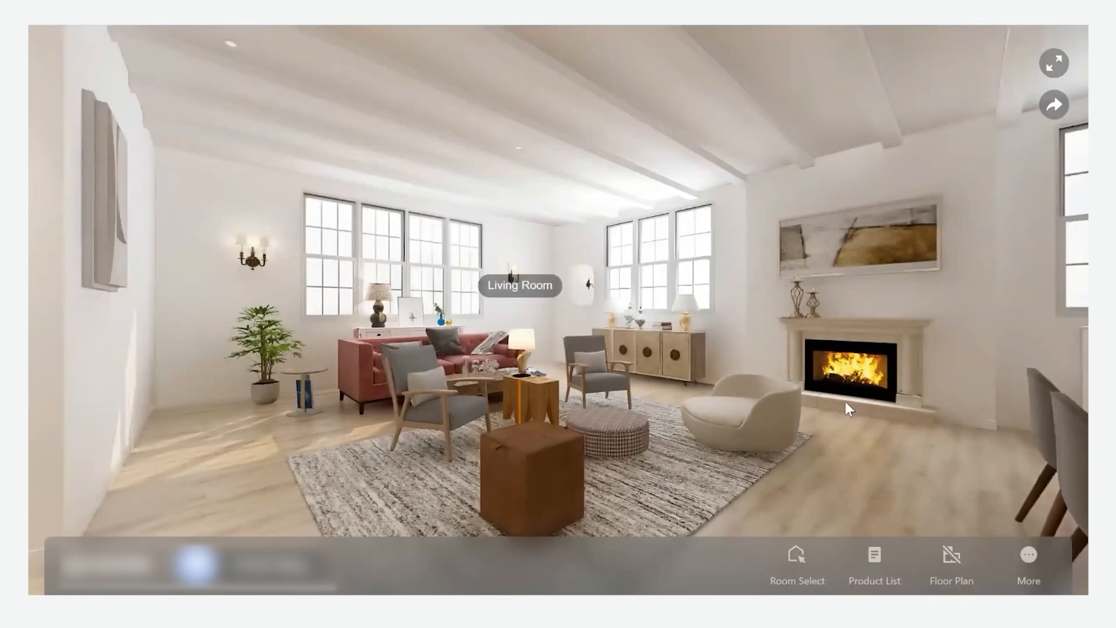
drag(872, 400, 608, 380)
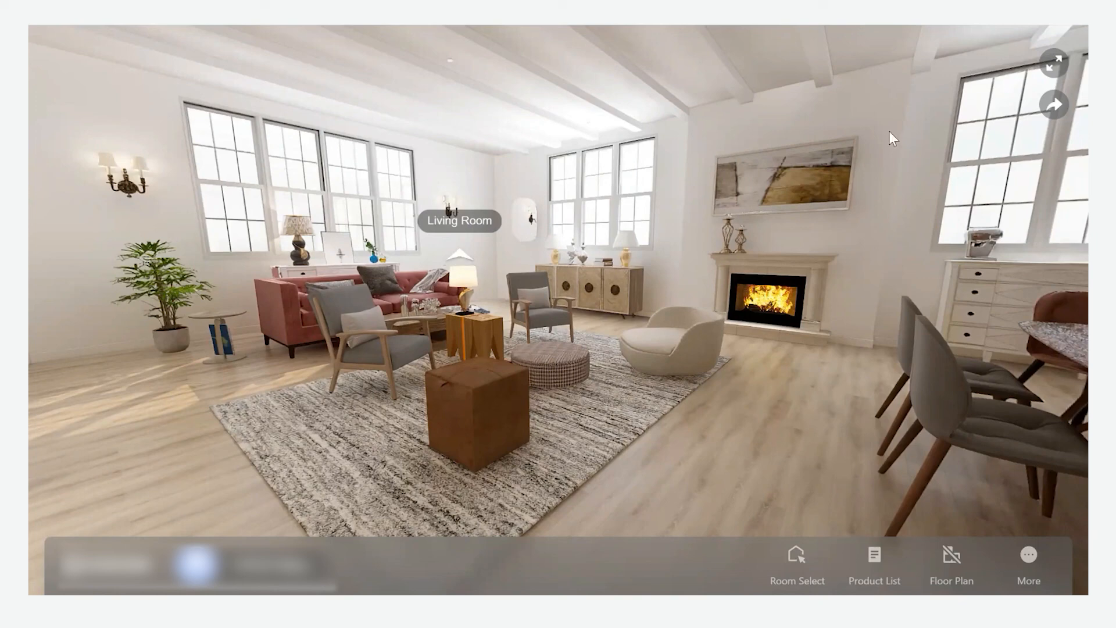
drag(513, 385, 688, 399)
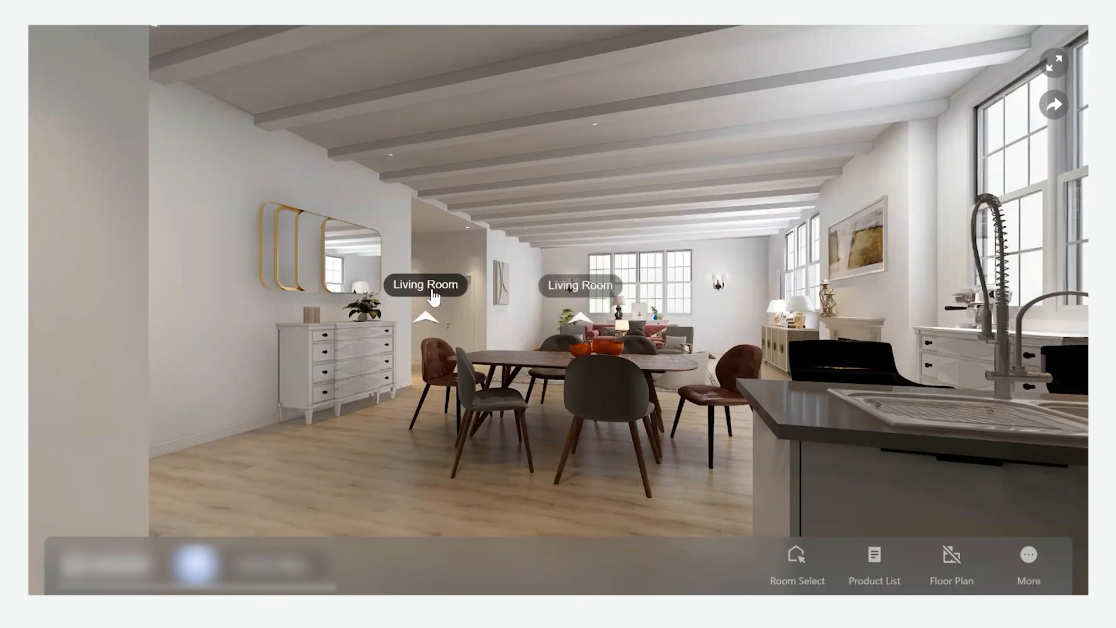
drag(727, 372, 524, 375)
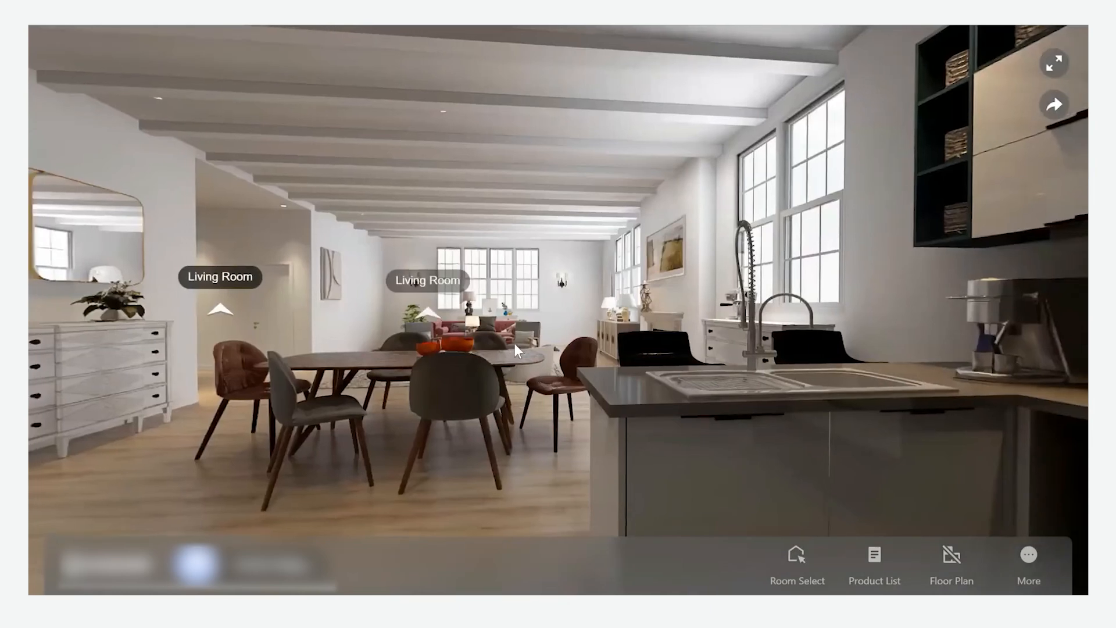
click(425, 280)
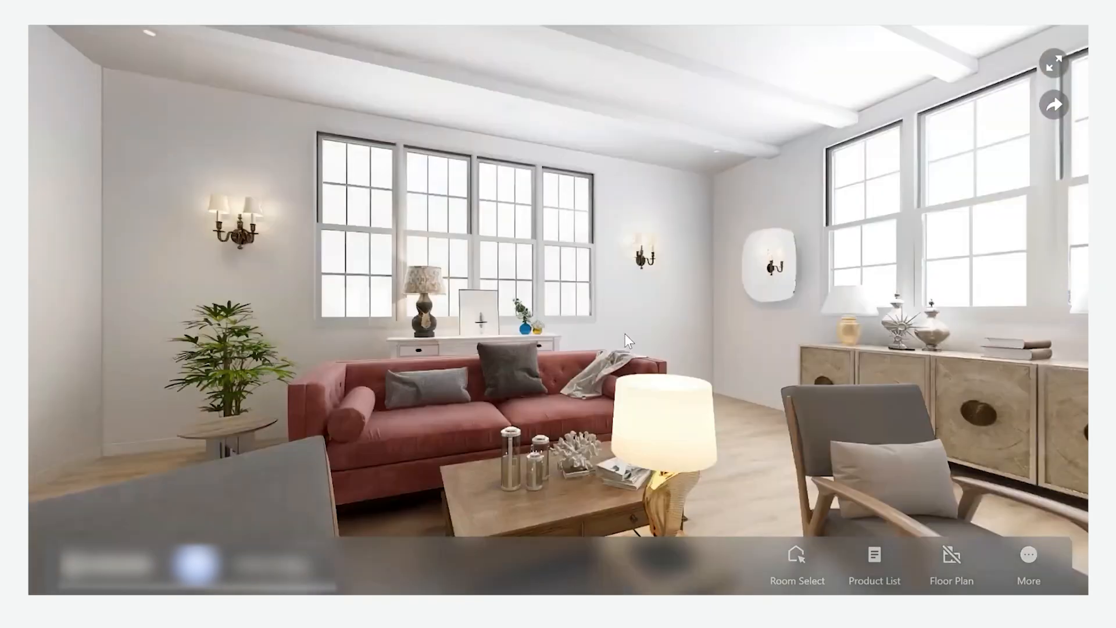
drag(626, 333, 240, 342)
drag(216, 304, 314, 304)
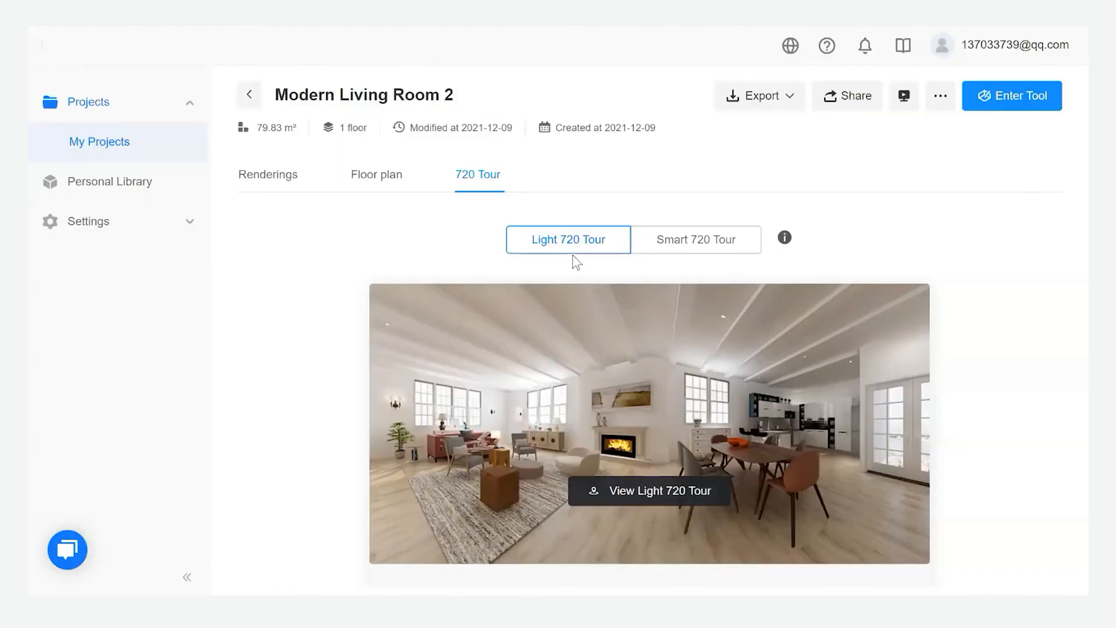
- Compare the Light 720 Tour with the Smart 720 Tour and return to the light version
mouse_move(676, 365)
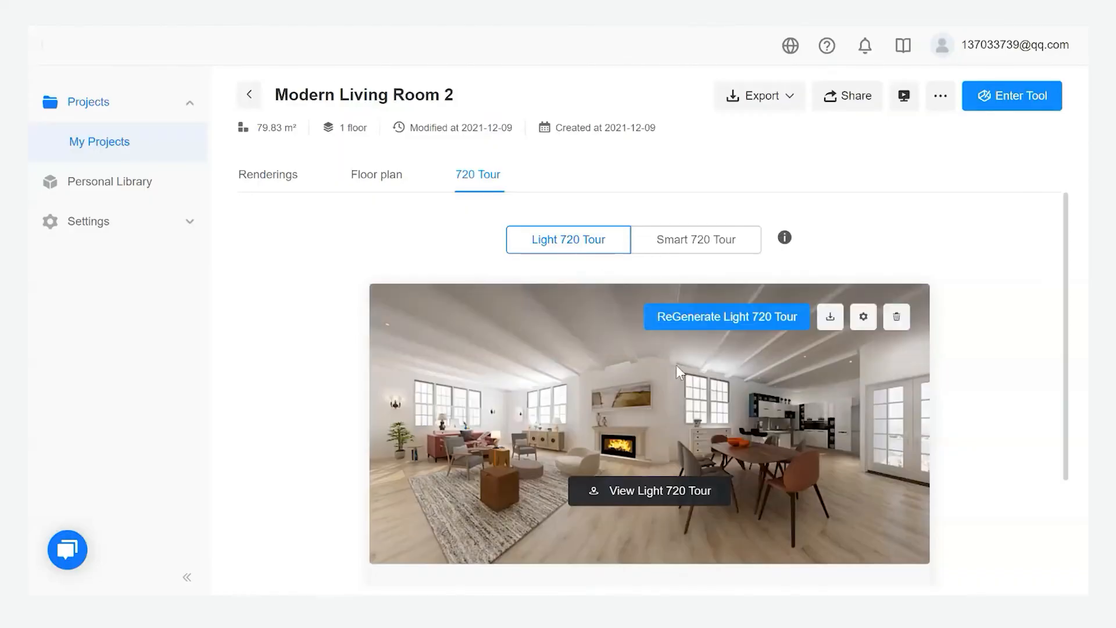
scroll(673, 367, down, 3)
scroll(670, 368, up, 3)
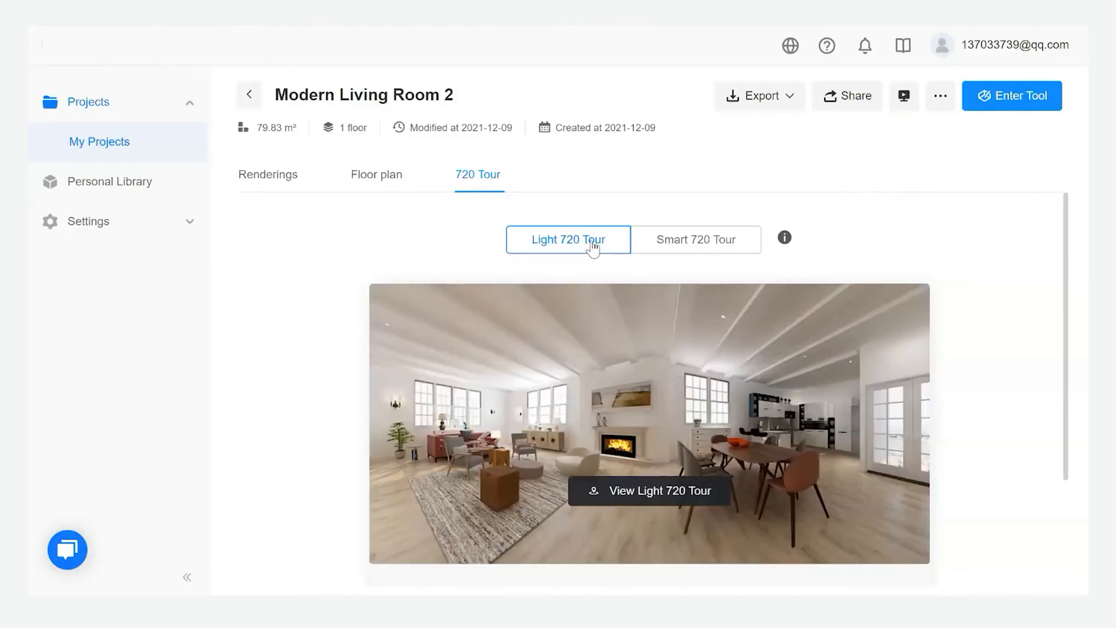
click(679, 253)
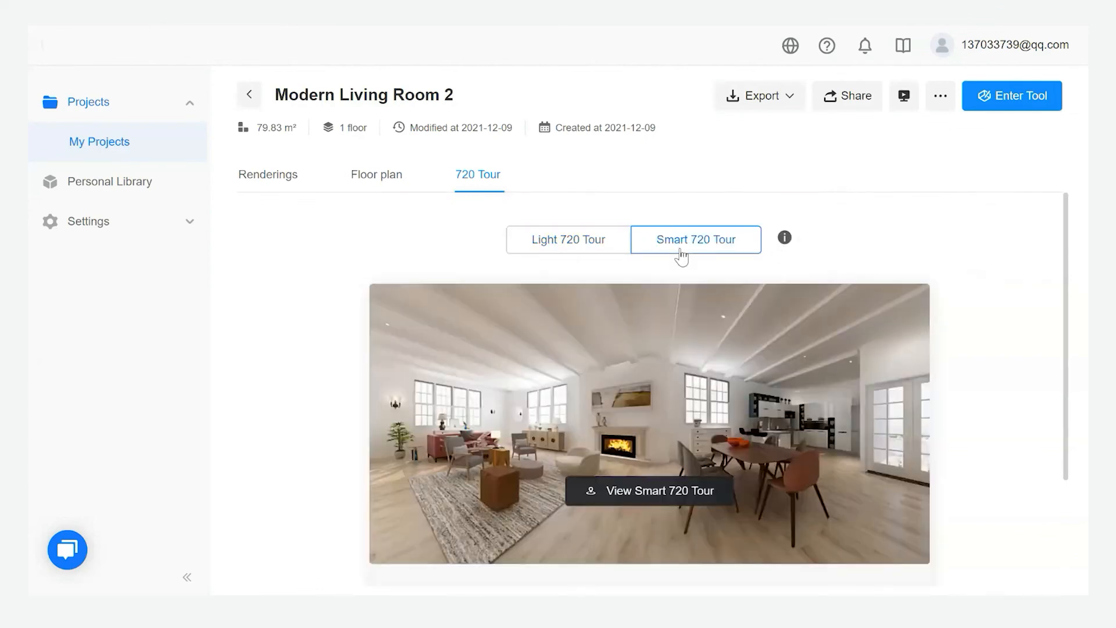
mouse_move(678, 490)
click(585, 249)
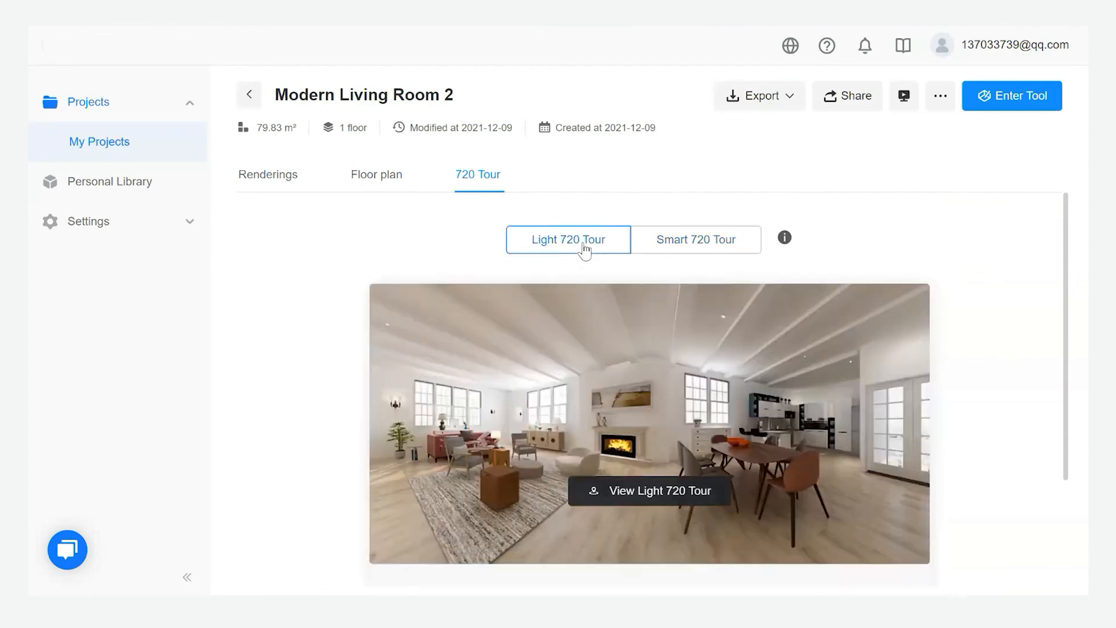
- Delete the project's existing Light 720 Tour
mouse_move(913, 332)
click(896, 320)
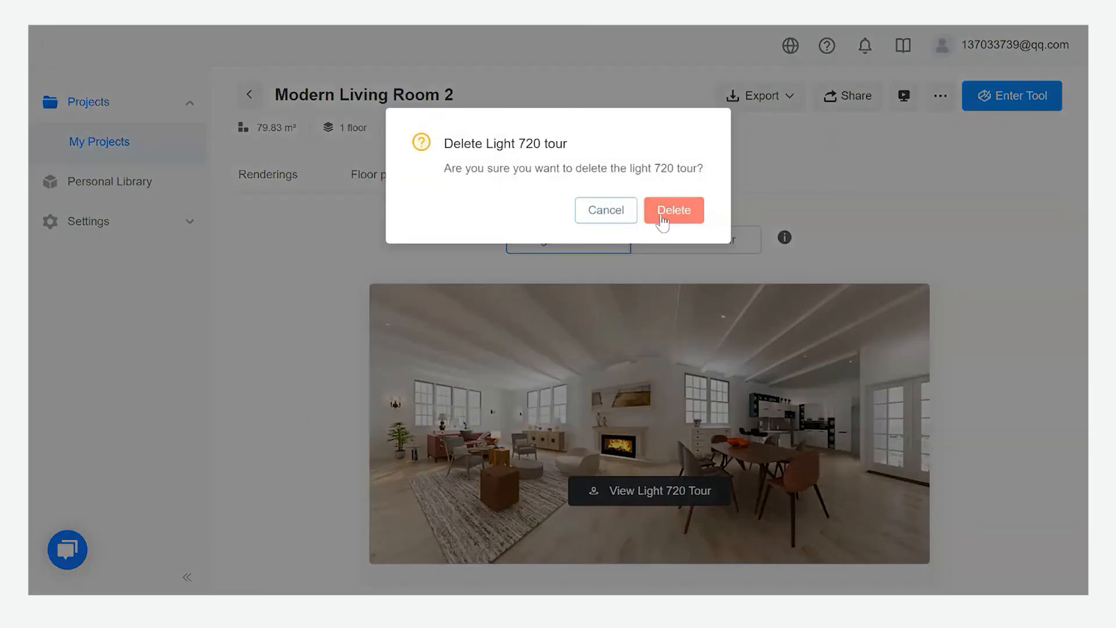
click(669, 212)
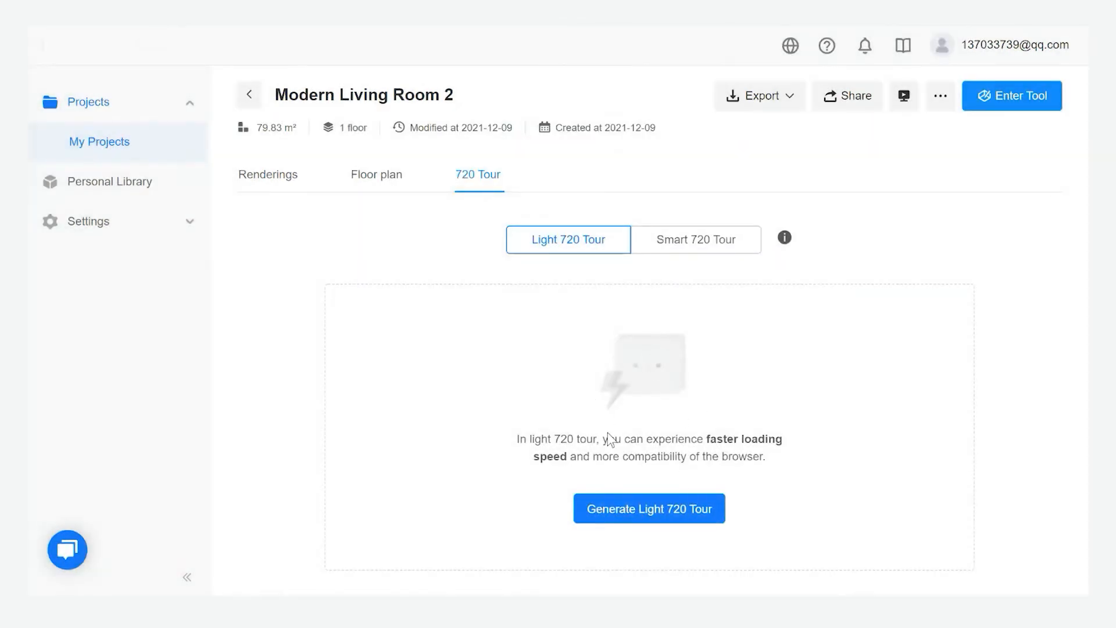
- Start generating a new Light 720 Tour and review the four selected panoramas and their locations on the floor plan
click(623, 512)
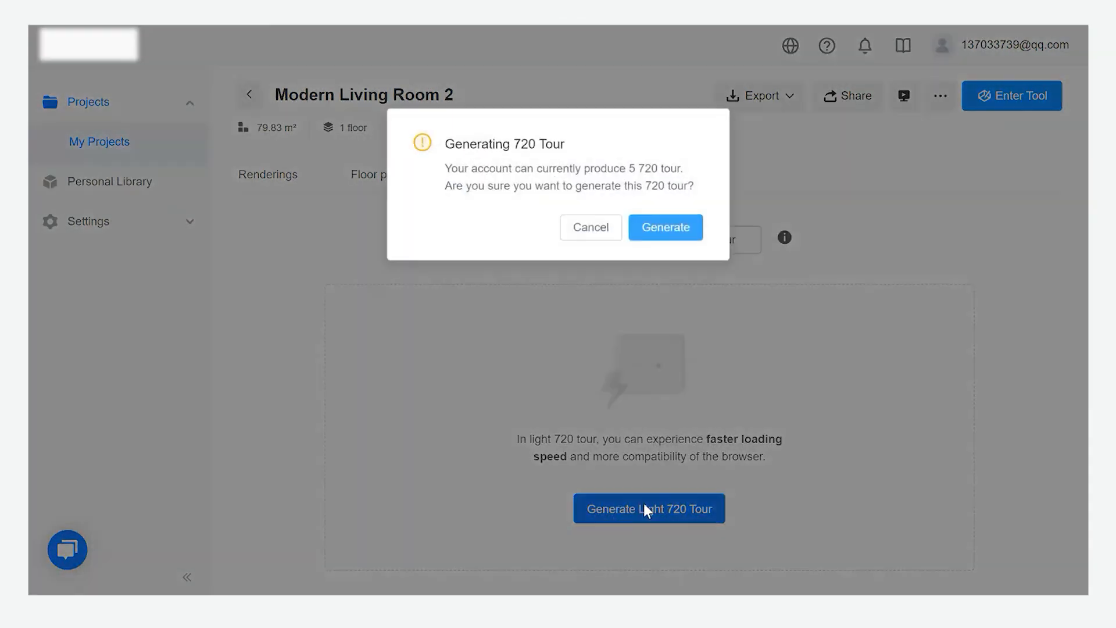
click(669, 228)
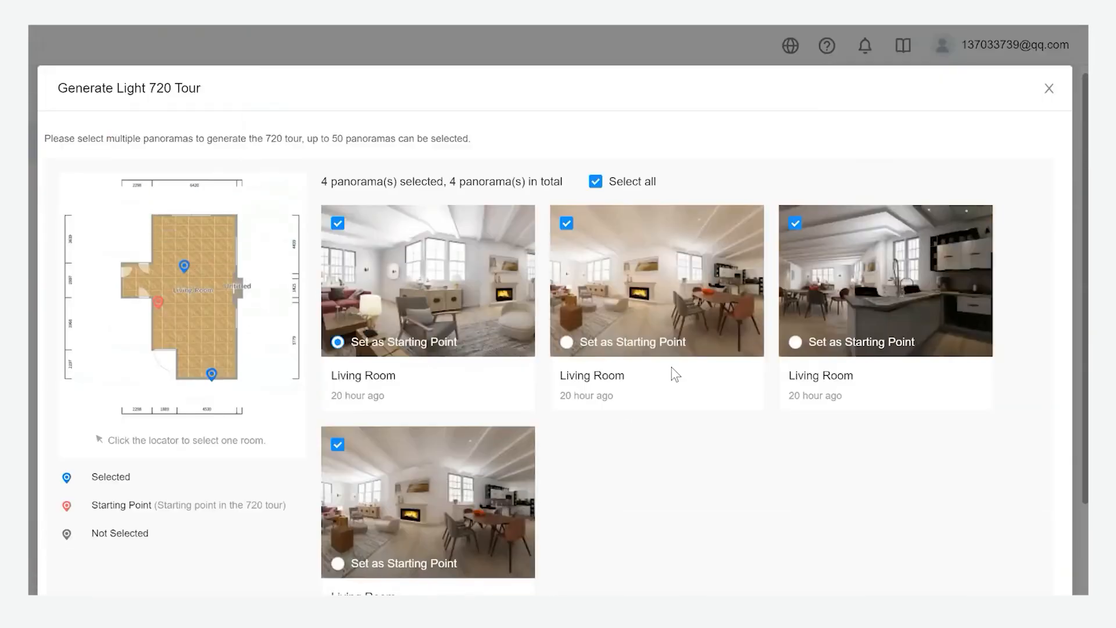
scroll(762, 521, up, 1)
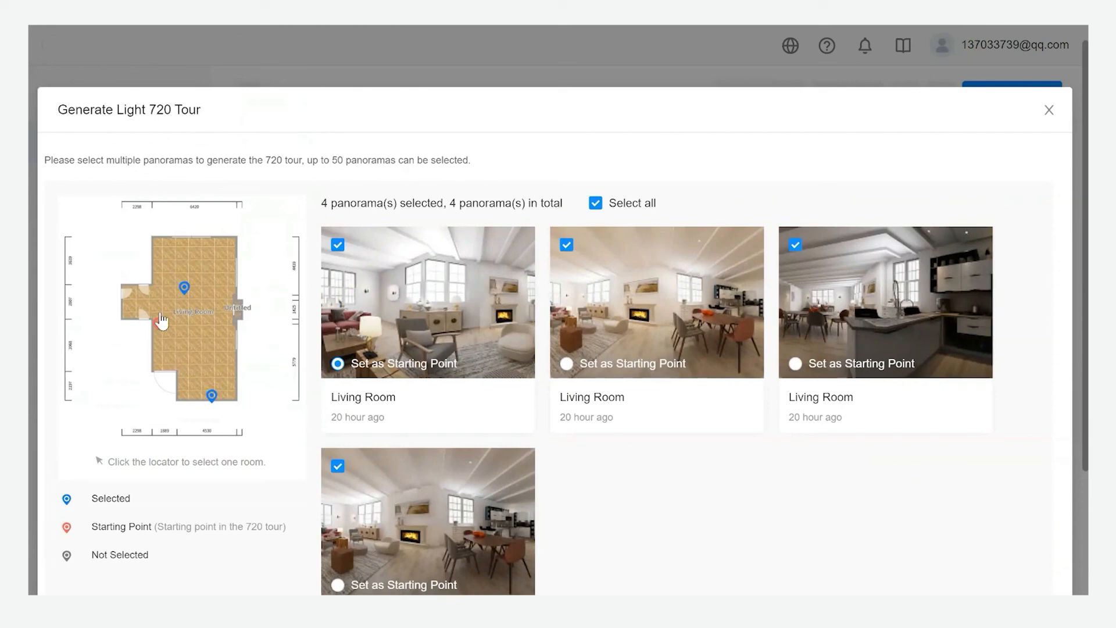
scroll(309, 500, down, 3)
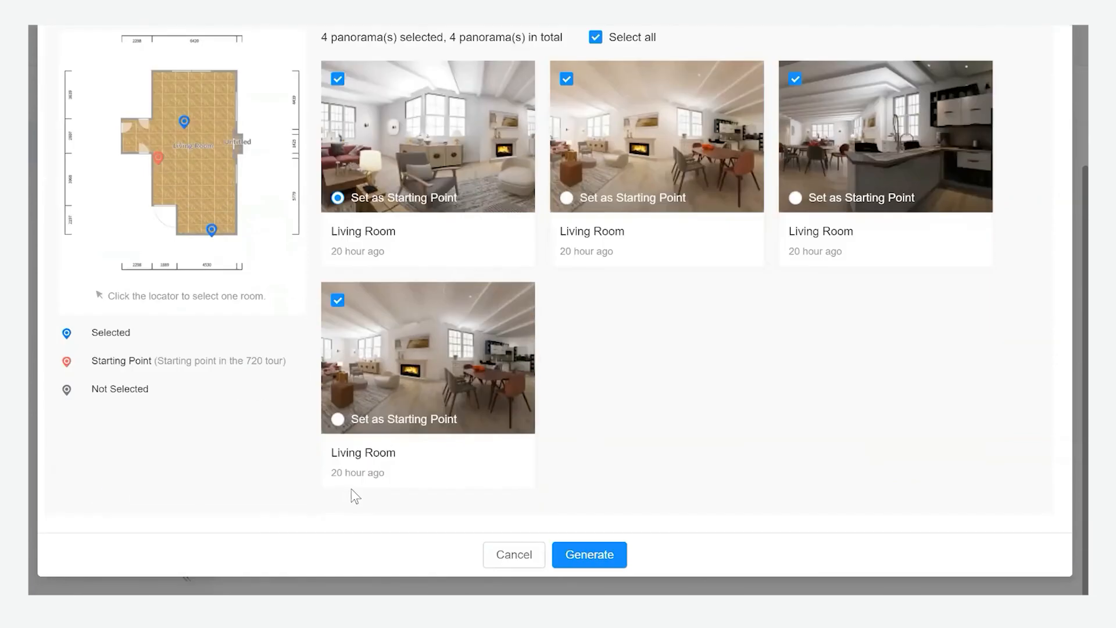
scroll(412, 357, up, 3)
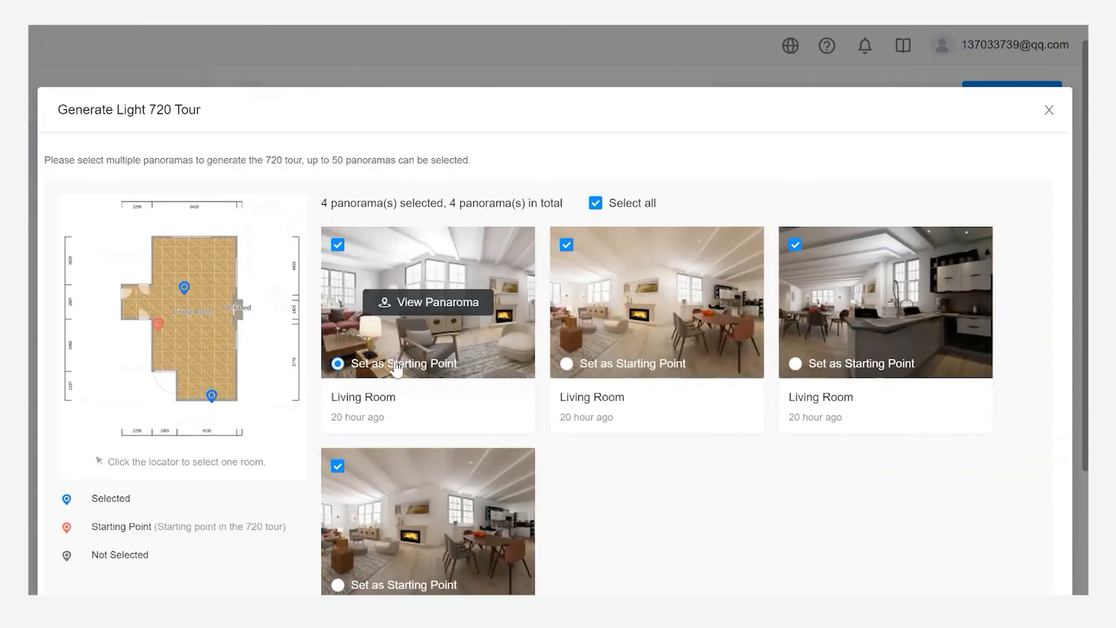
scroll(397, 357, down, 2)
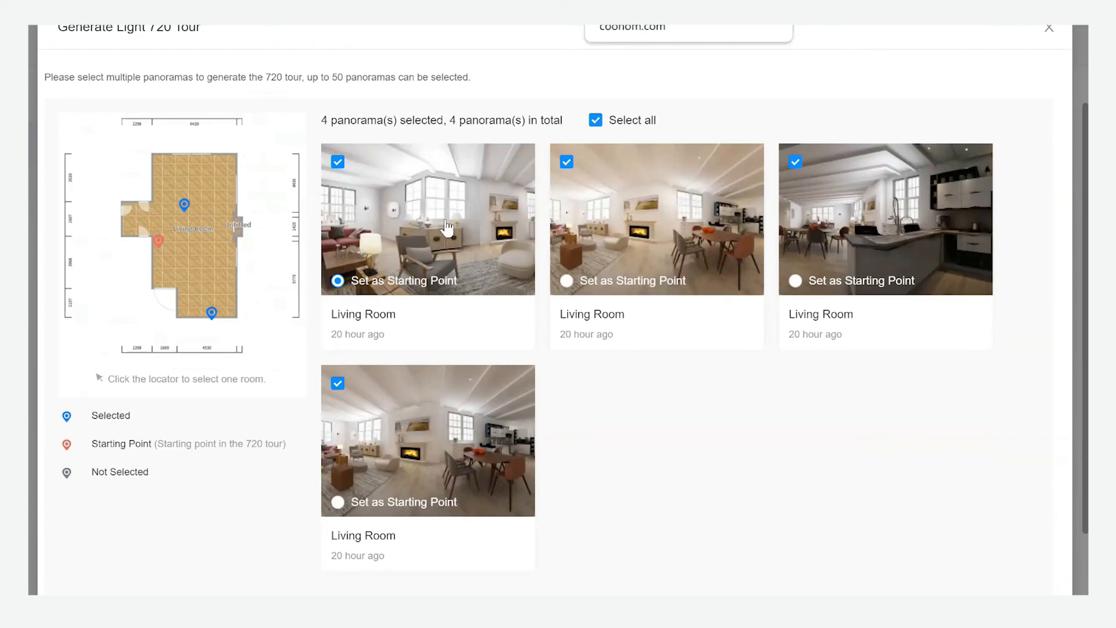
mouse_move(447, 226)
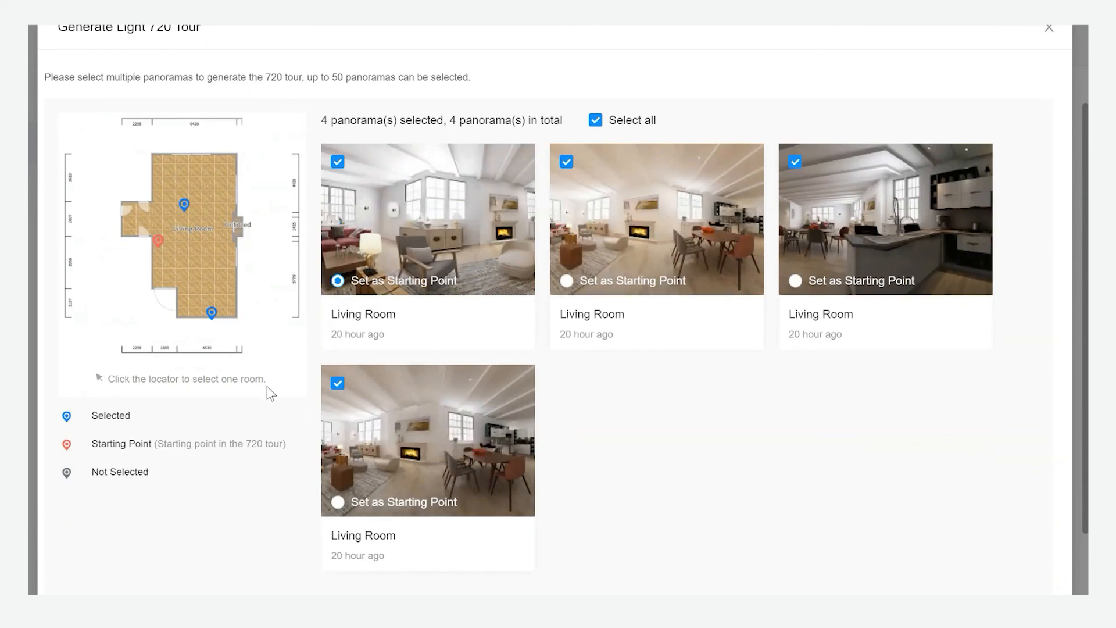
mouse_move(458, 480)
scroll(776, 378, up, 2)
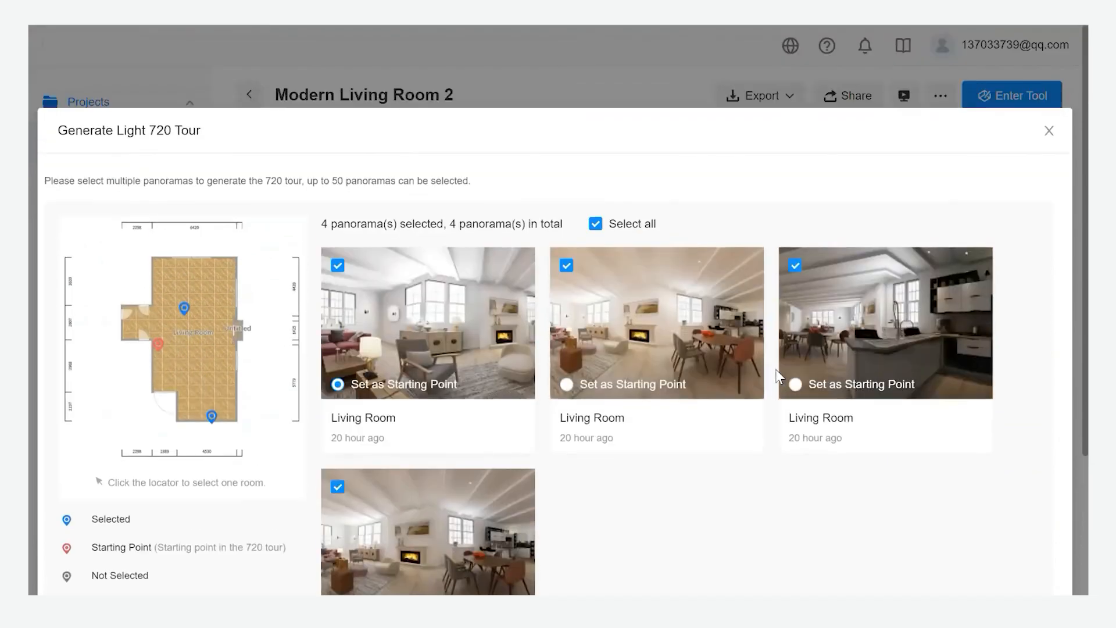
scroll(773, 381, down, 2)
scroll(773, 382, down, 2)
mouse_move(343, 427)
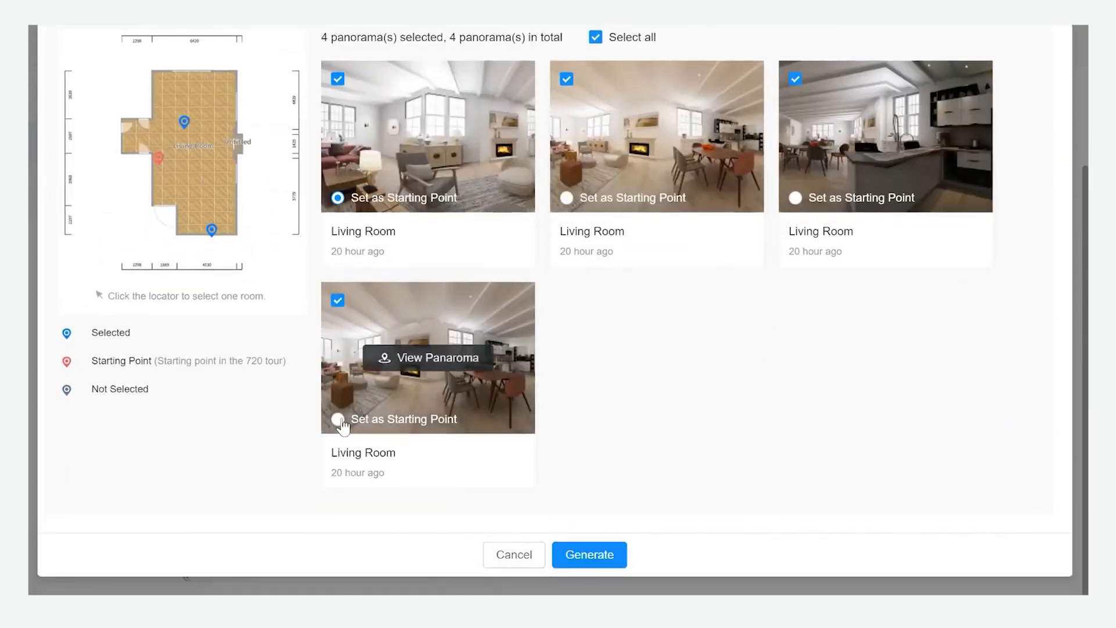
- Set the fourth living room panorama as the starting point and generate the Light 720 Tour with all four panoramas
click(341, 421)
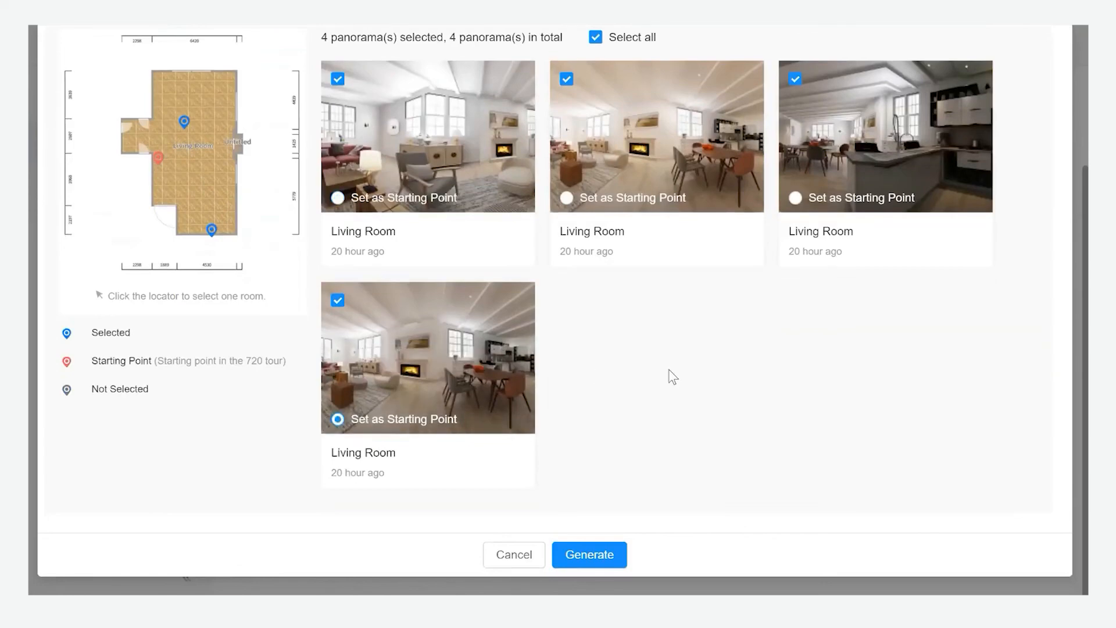
scroll(673, 377, up, 1)
scroll(673, 377, up, 2)
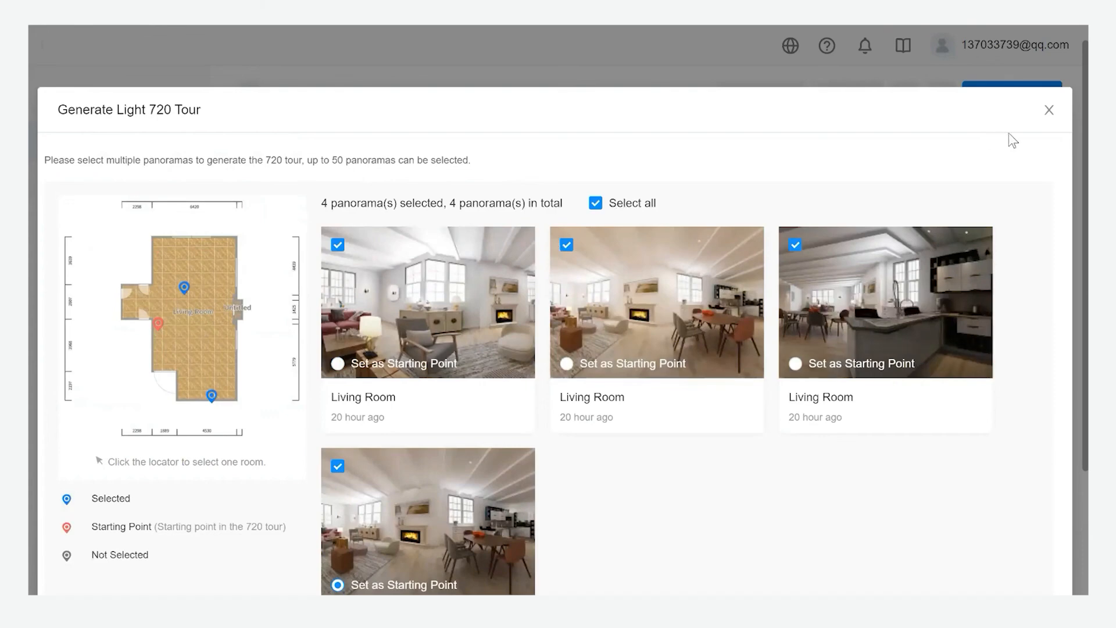
scroll(1013, 140, down, 3)
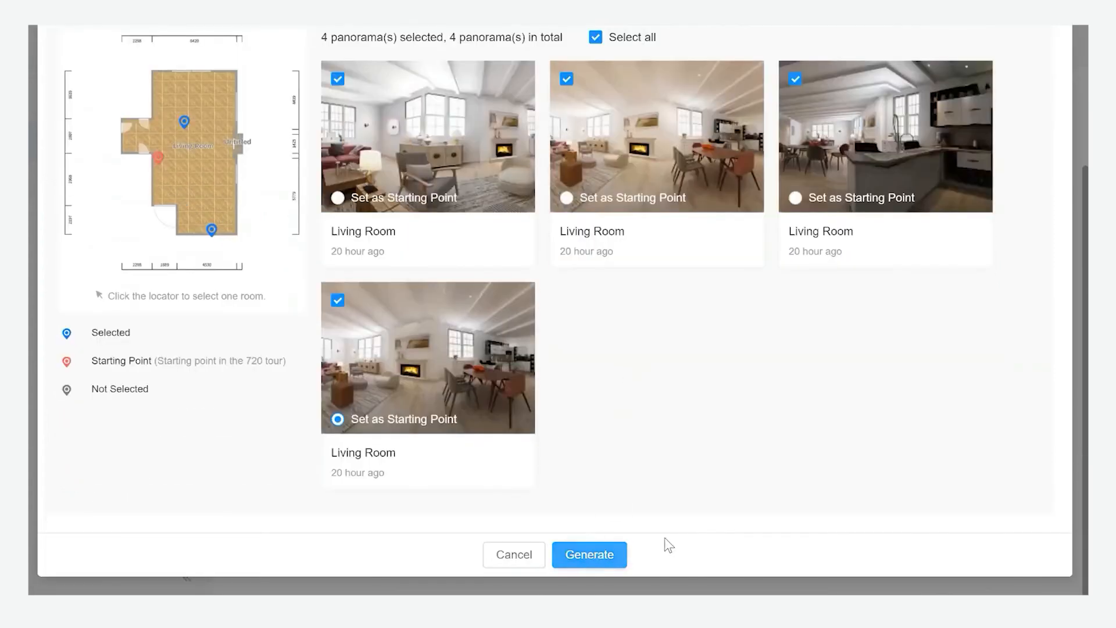
click(592, 552)
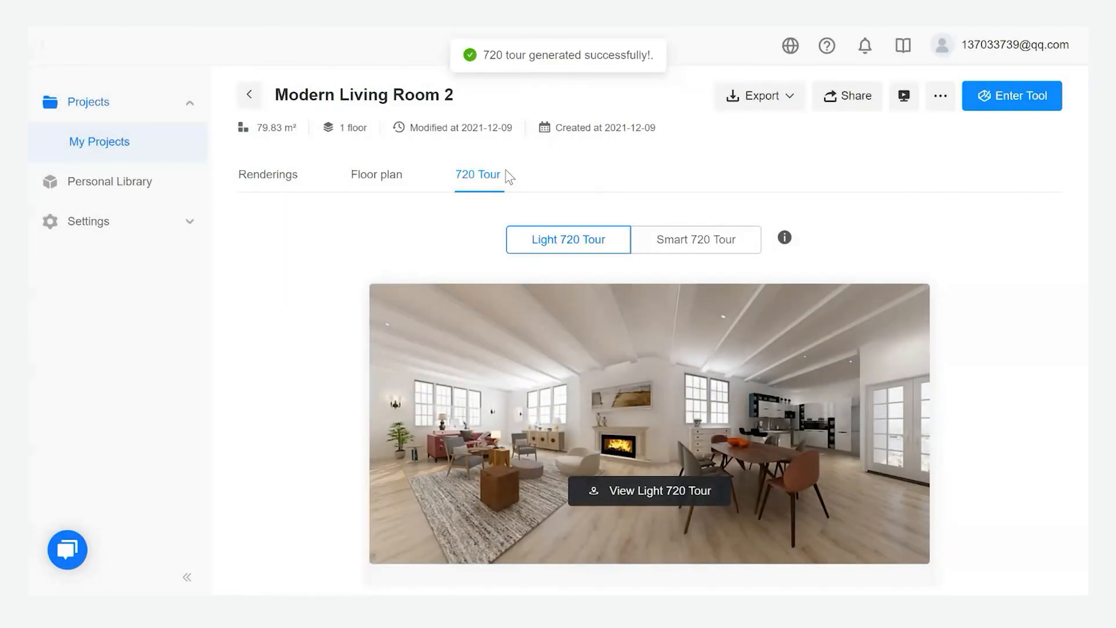
- Open the newly generated Light 720 Tour for viewing
mouse_move(599, 324)
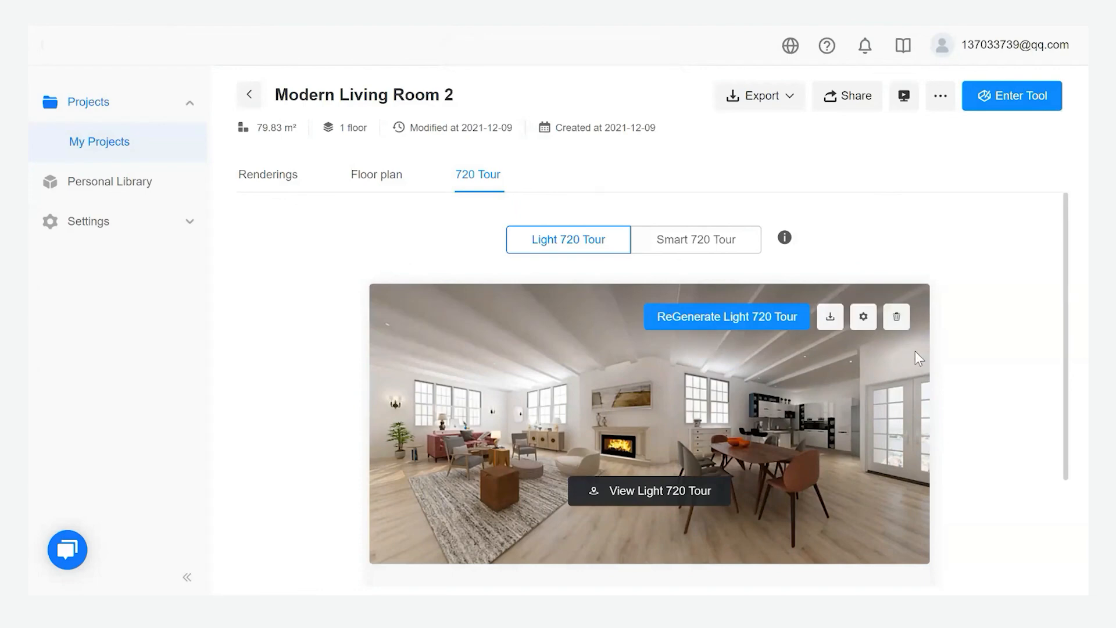
click(664, 484)
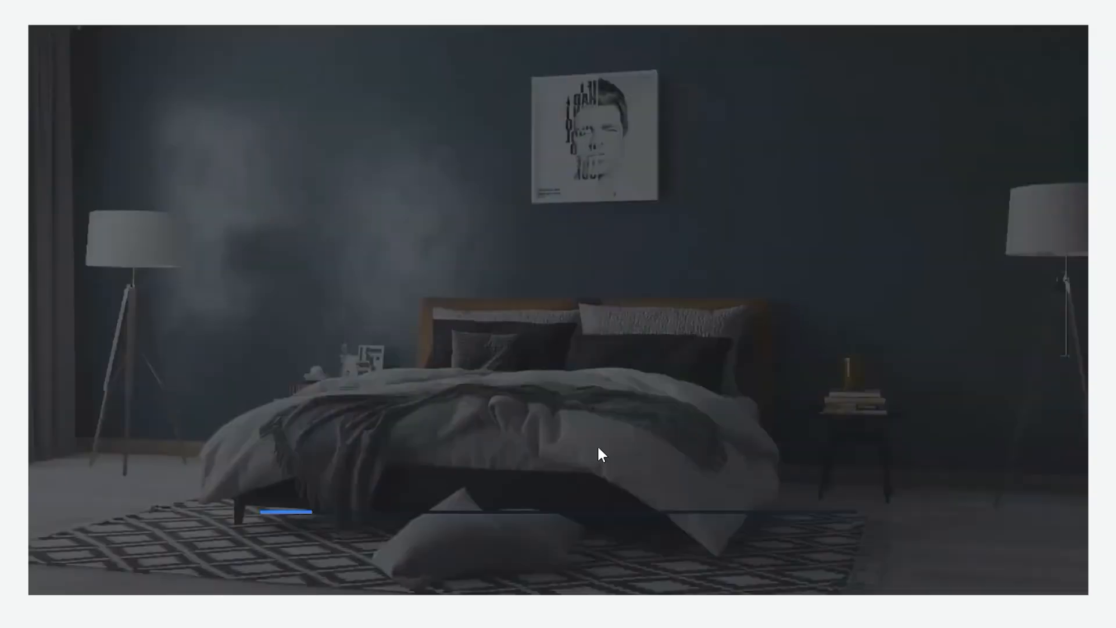